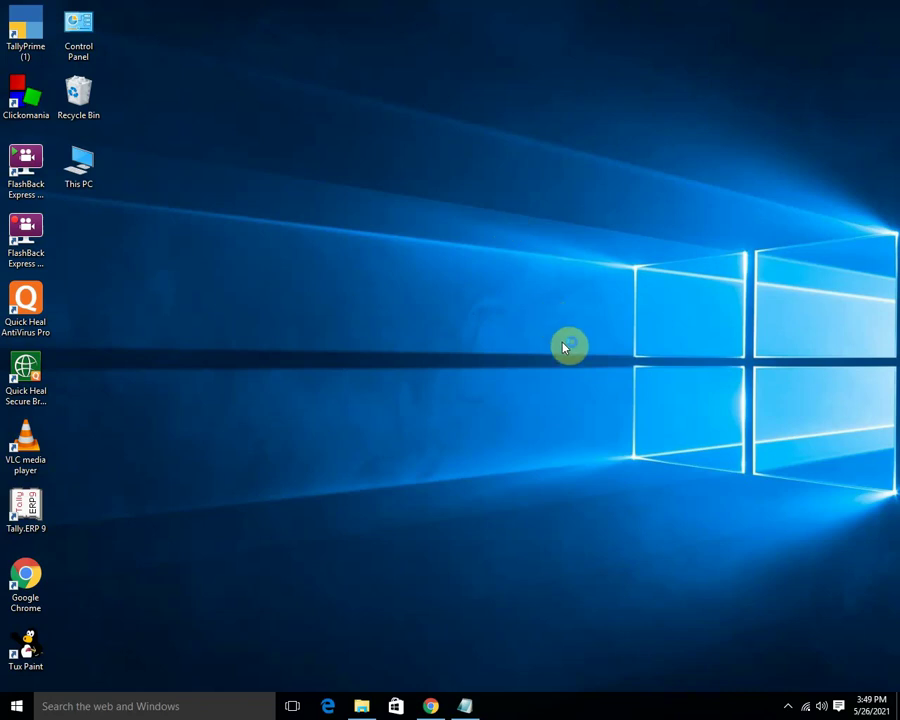
Refresh the desktop from its right-click menu.
right_click(533, 228)
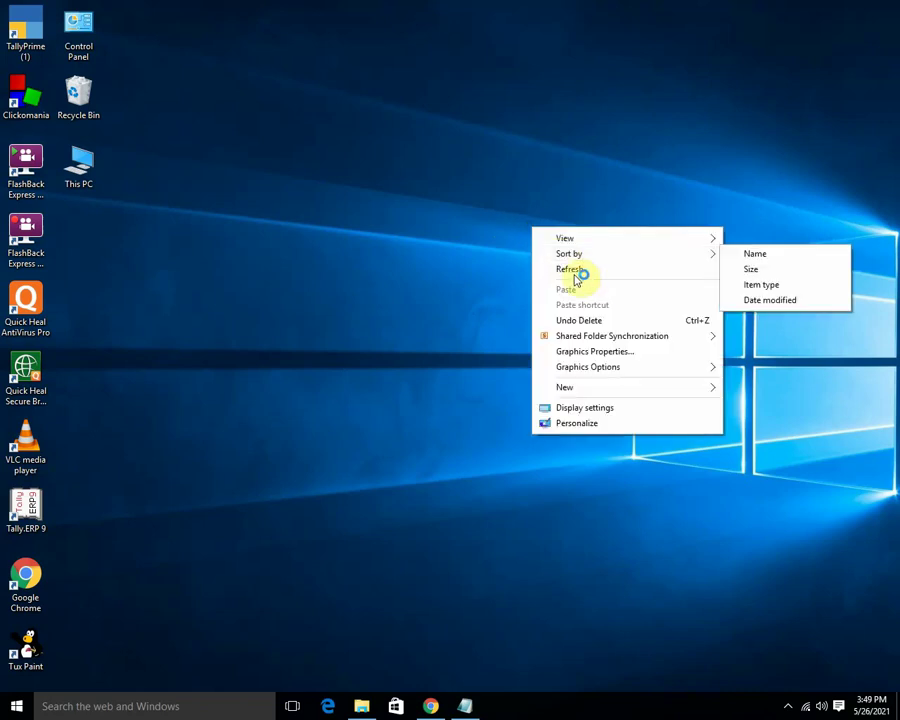
left_click(572, 271)
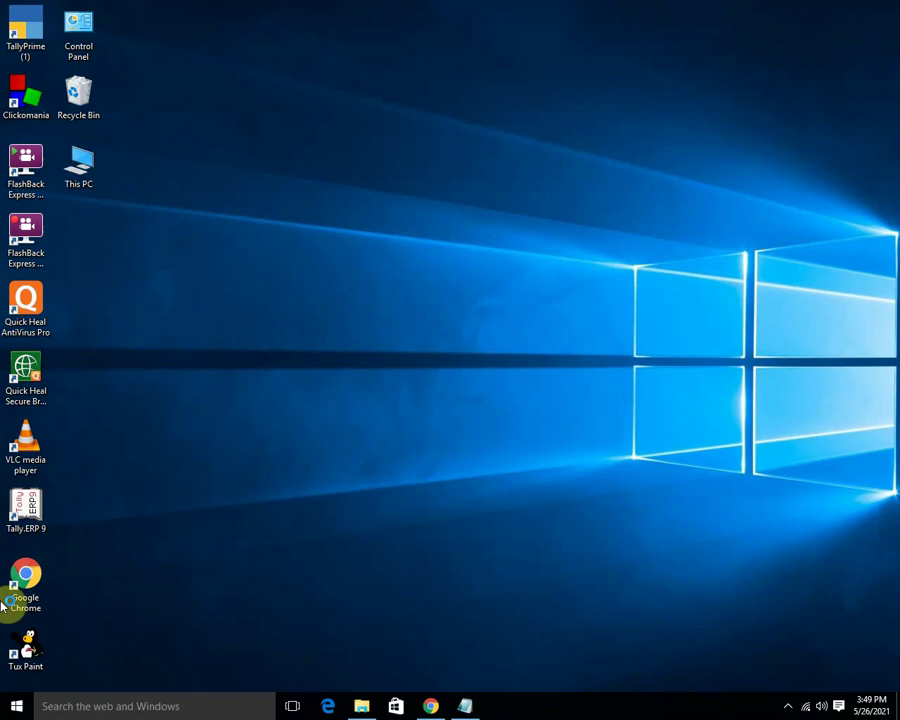
left_click(82, 162)
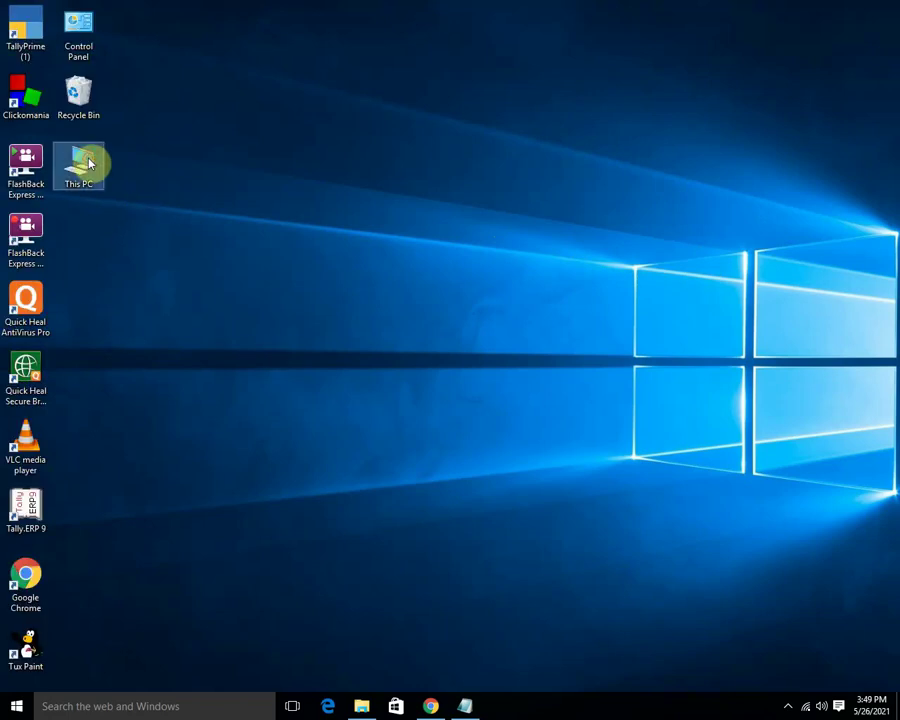
left_click(613, 438)
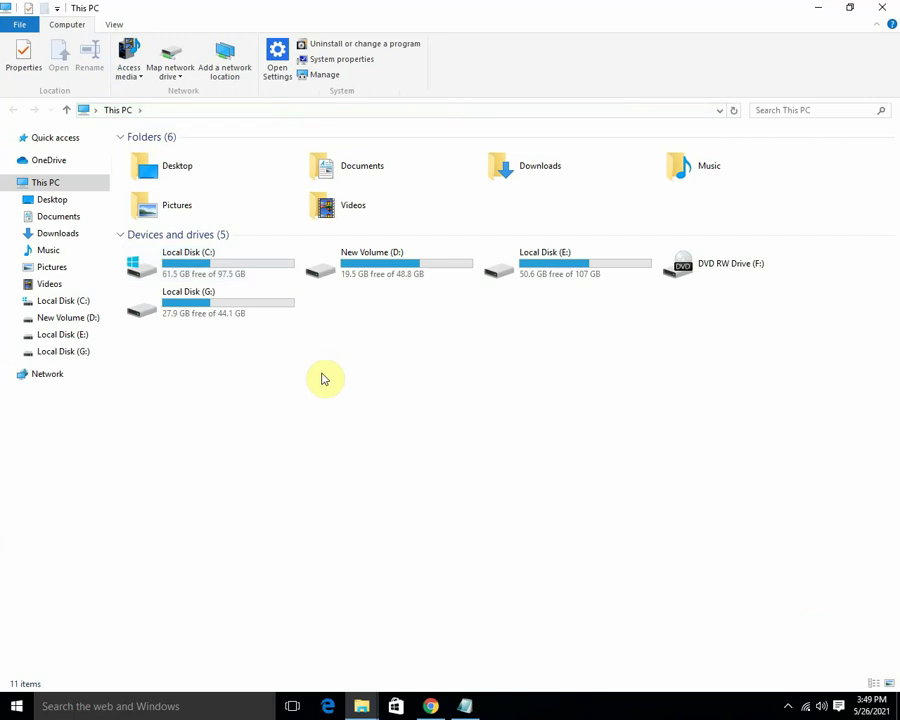
Open New Volume (D:) > online video notes 2021 > Tally Bcom 2020 > payroll cost category 2021.
left_click(381, 272)
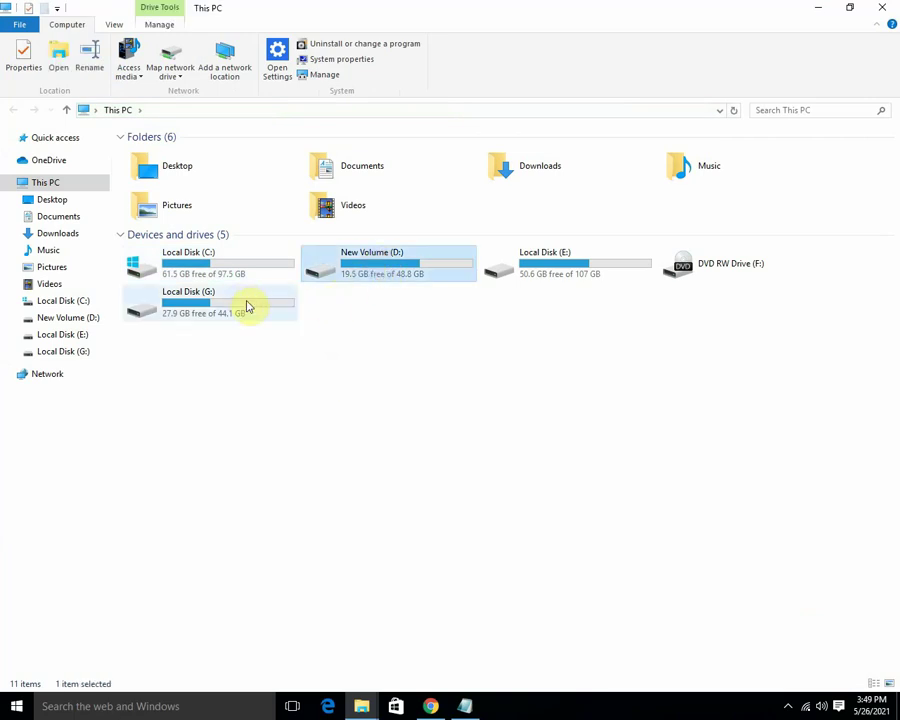
key("Return")
left_click(180, 301)
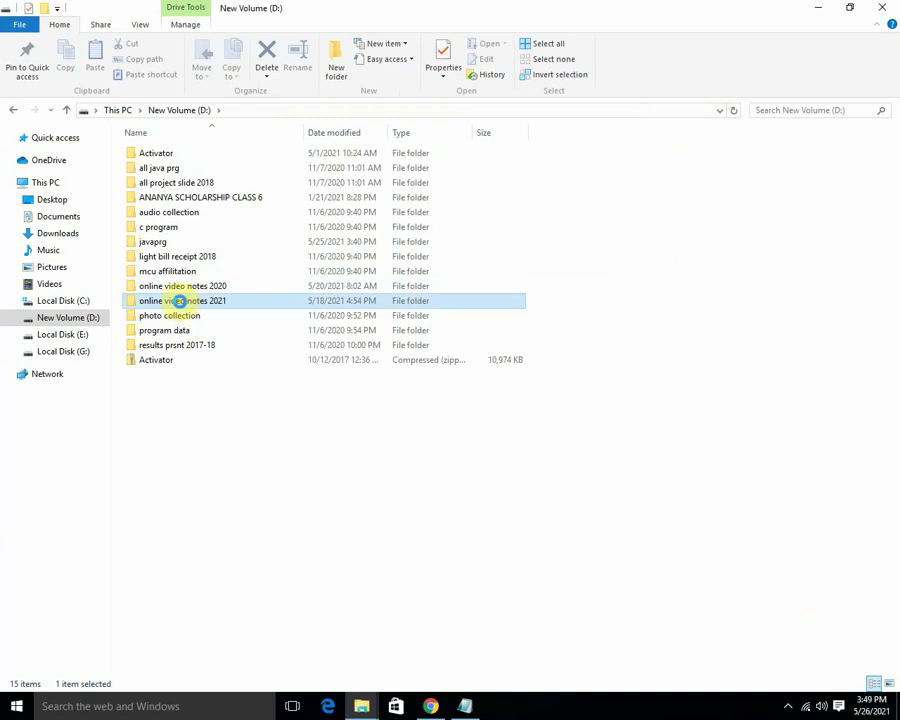
double_click(180, 301)
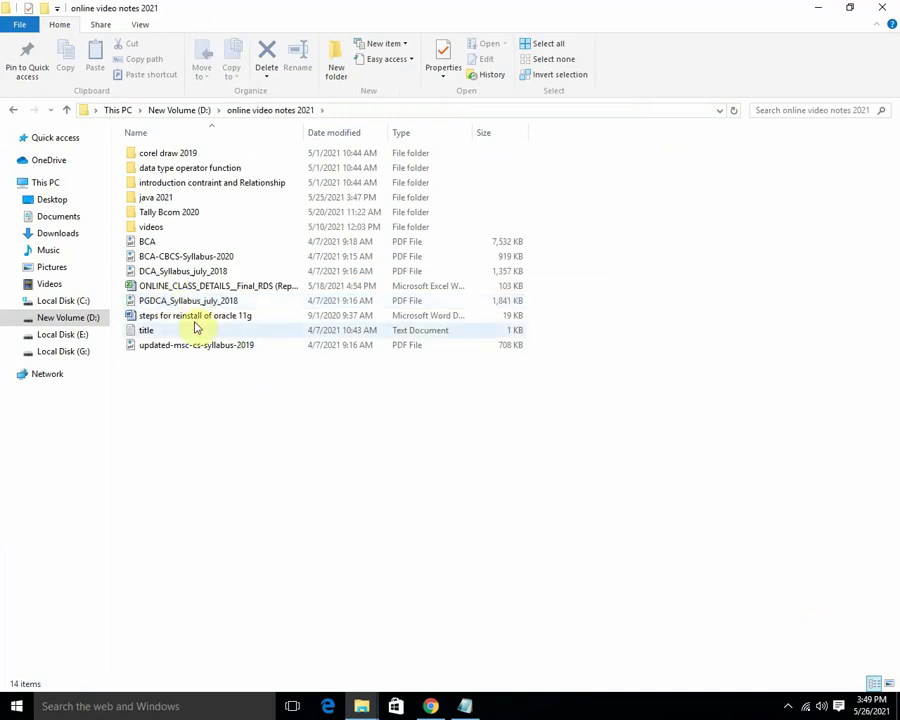
double_click(175, 212)
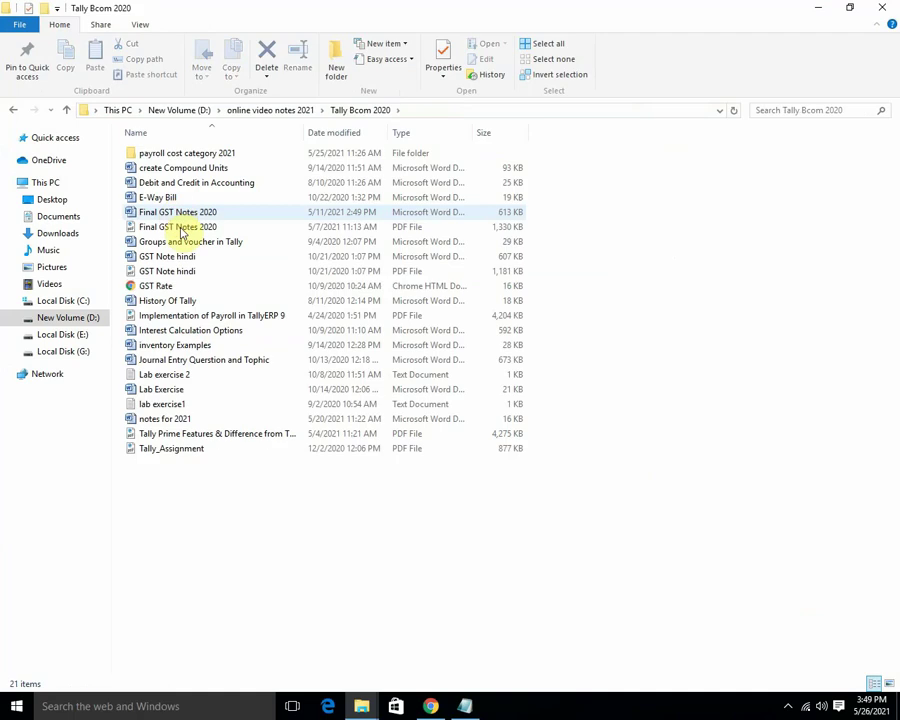
double_click(175, 154)
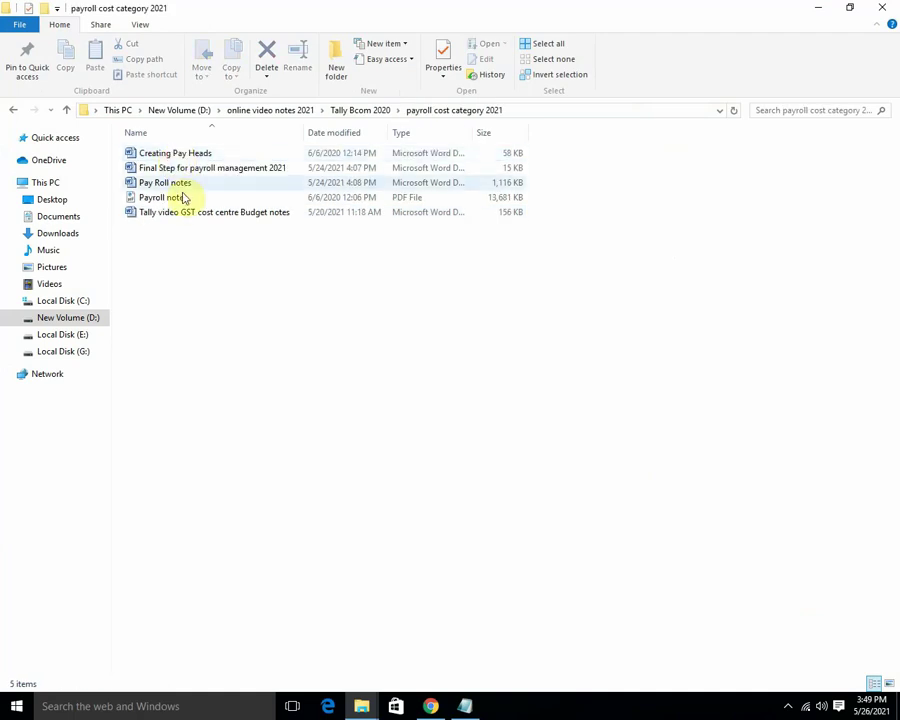
Open the Creating Pay Heads file from the folder in Word.
double_click(203, 156)
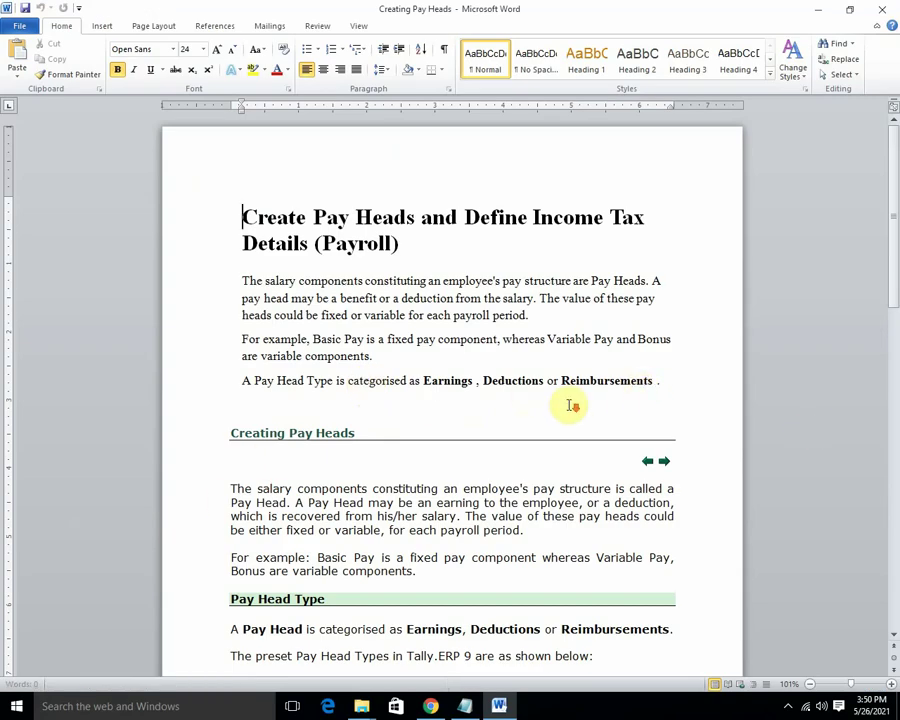
scroll(572, 405, "down", 10)
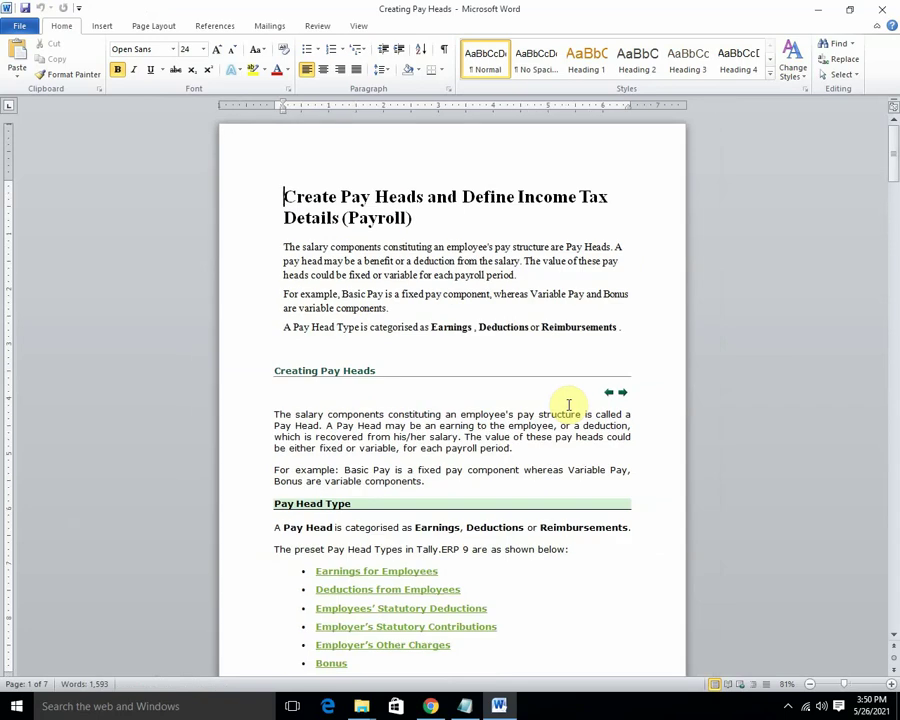
scroll(568, 405, "up", 14)
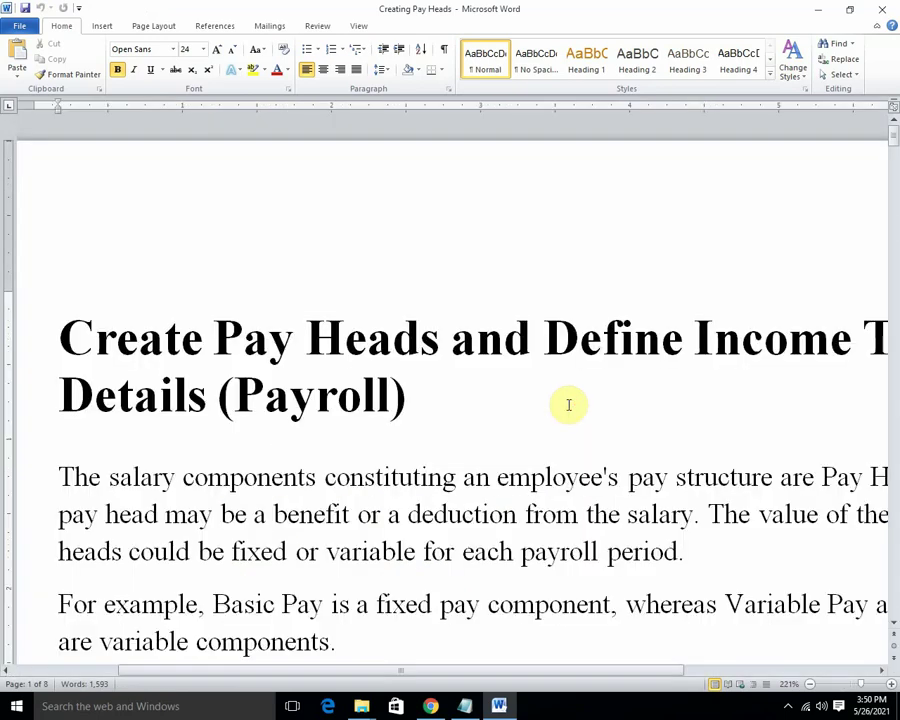
left_click(418, 344)
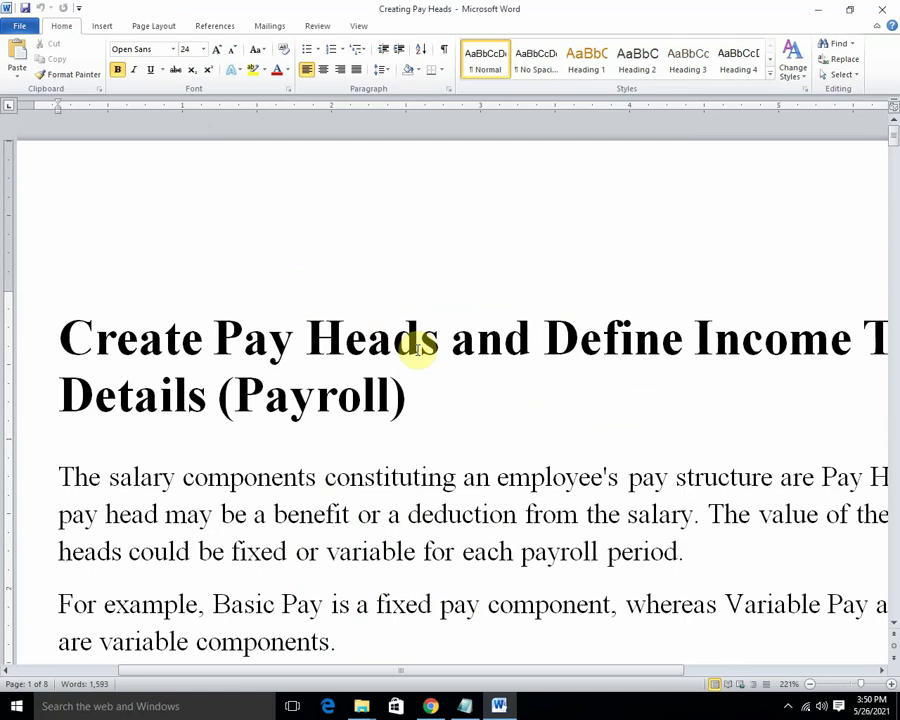
scroll(418, 346, "down", 6)
scroll(420, 350, "down", 15)
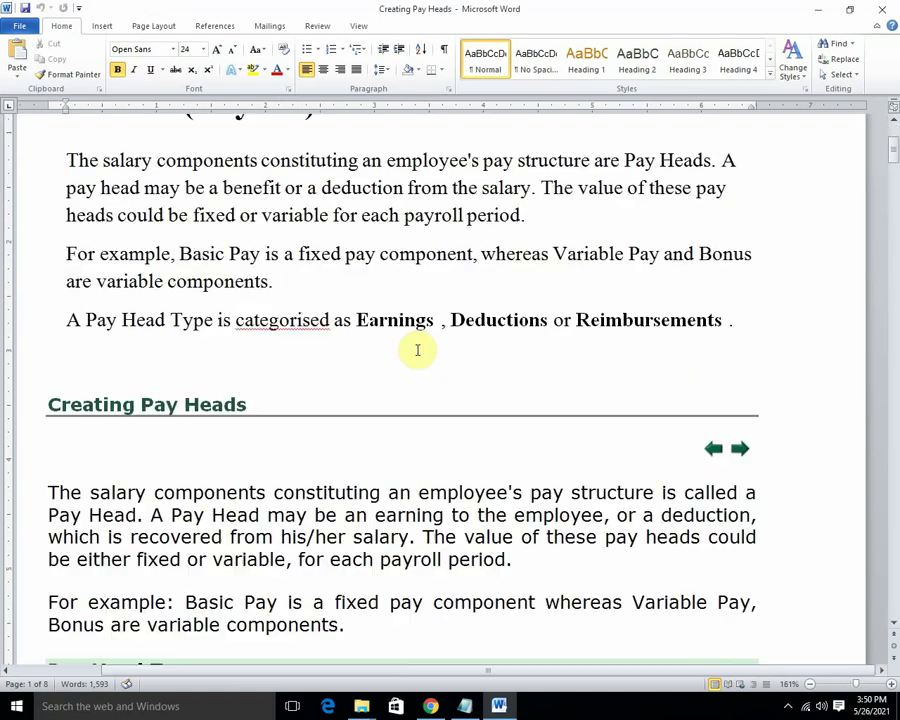
left_click(435, 356)
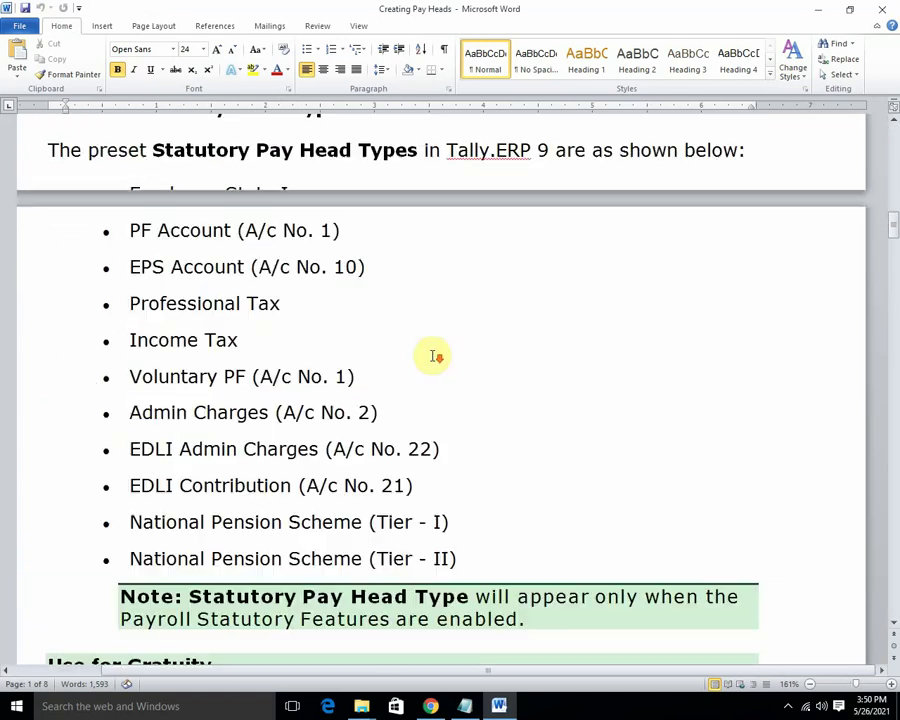
scroll(436, 357, "down", 20)
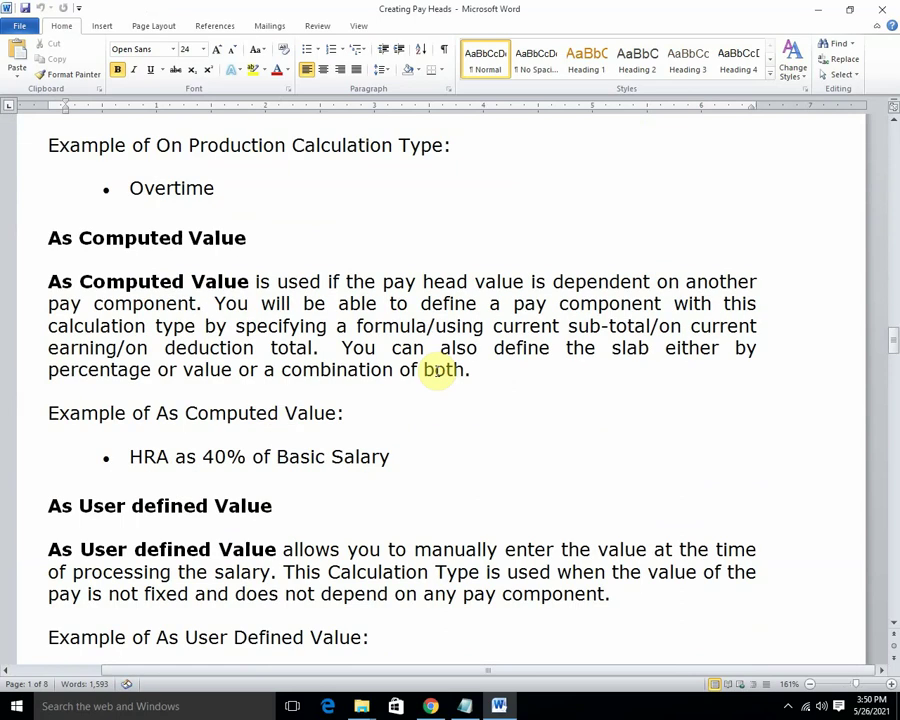
scroll(440, 372, "down", 5)
scroll(437, 373, "up", 12)
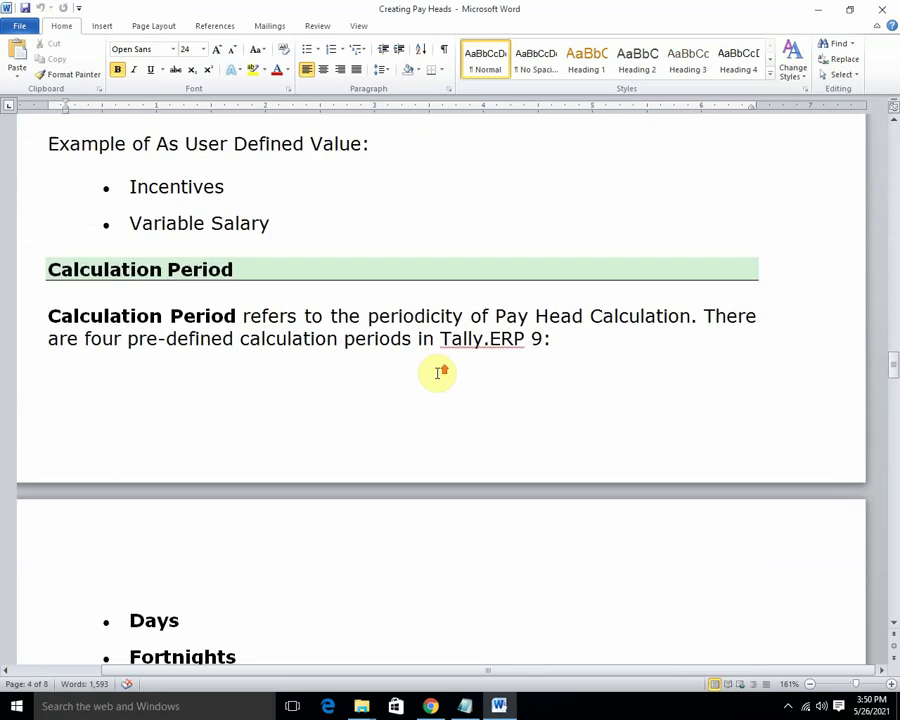
scroll(430, 376, "up", 3)
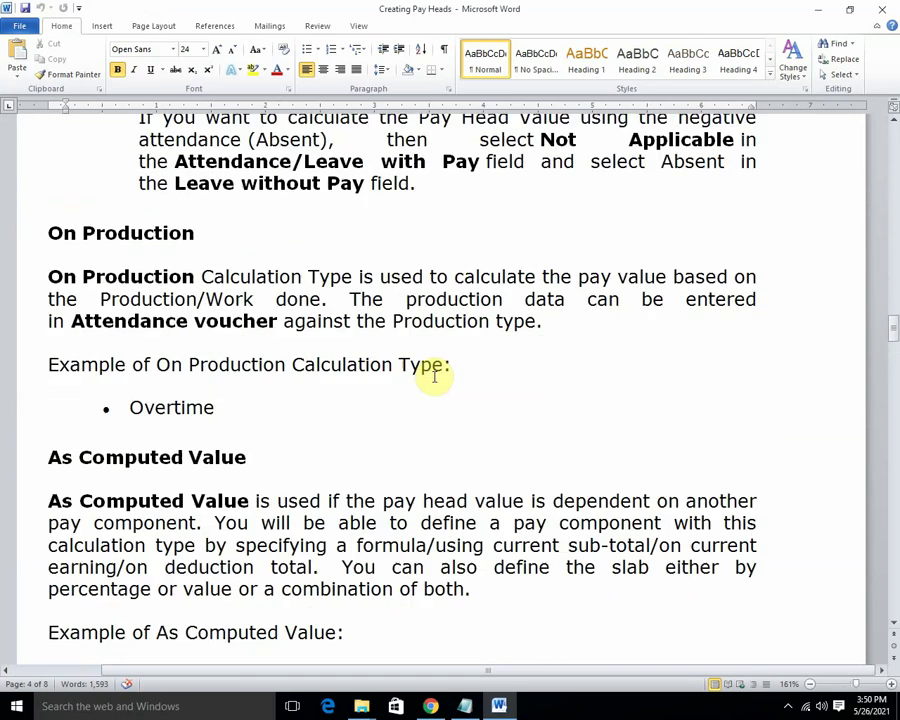
scroll(186, 316, "up", 4)
scroll(208, 345, "up", 6)
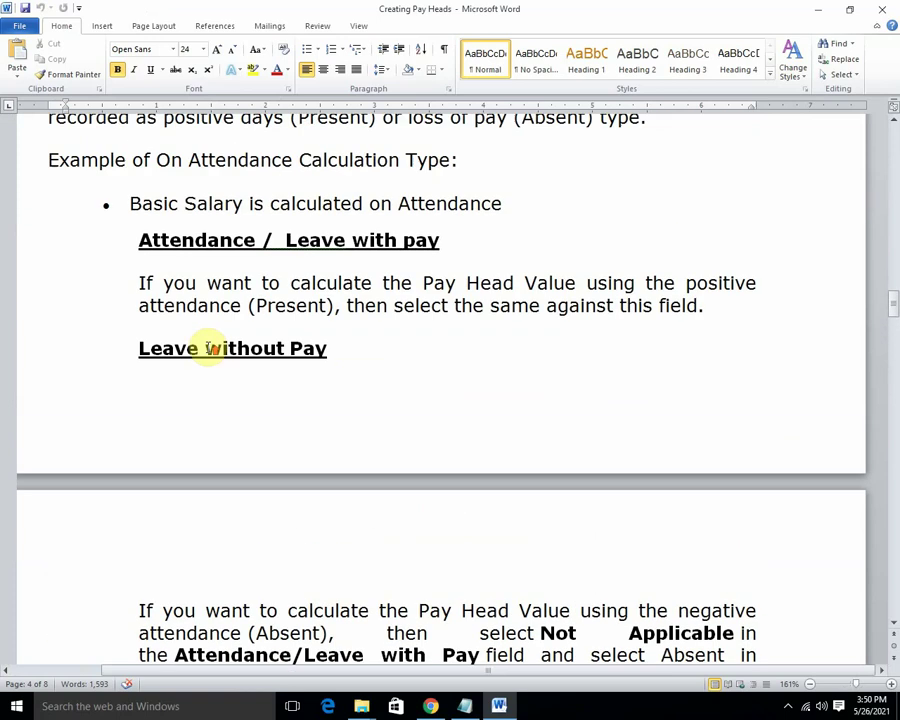
scroll(182, 342, "up", 7)
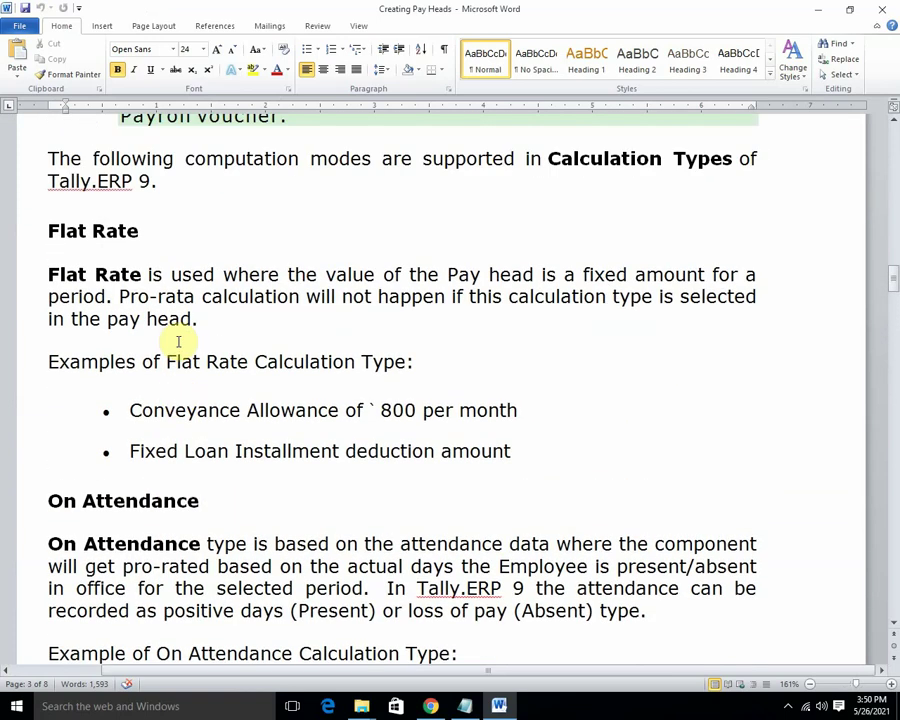
scroll(178, 340, "up", 6)
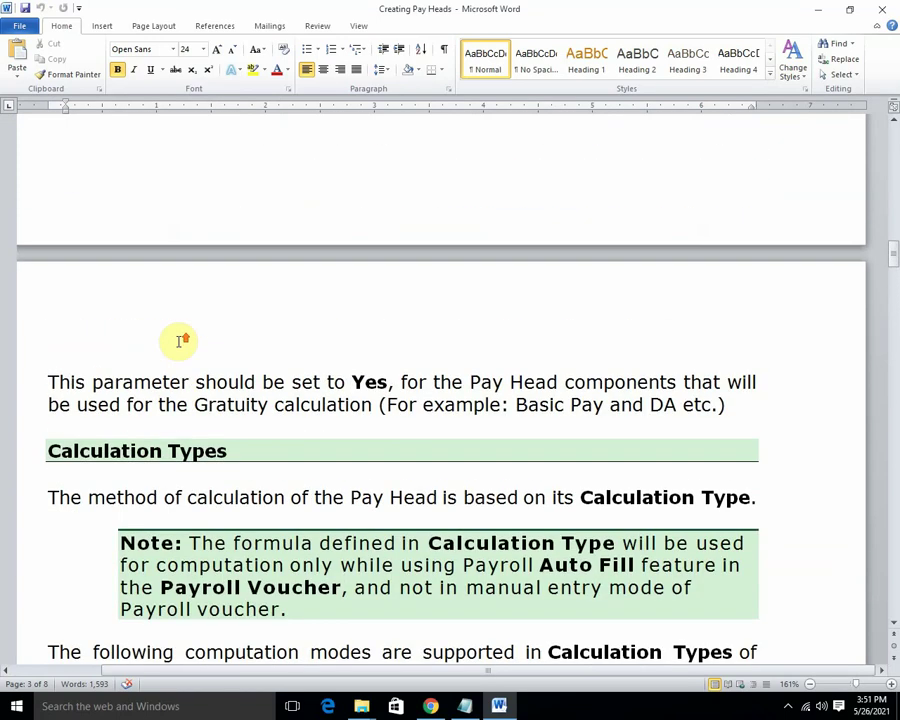
scroll(178, 342, "up", 6)
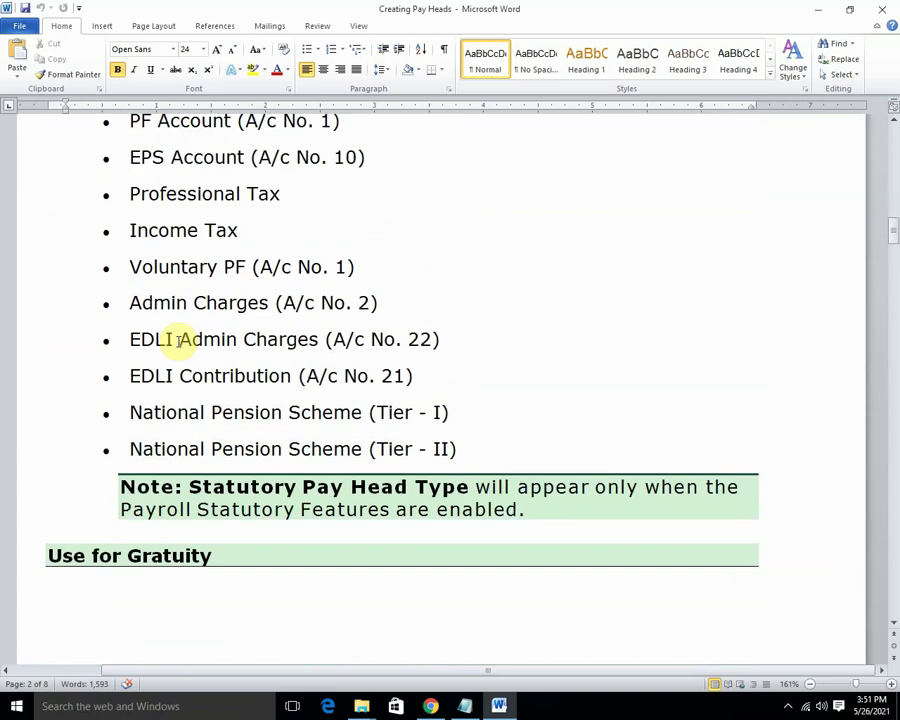
scroll(178, 340, "down", 13)
scroll(182, 342, "down", 5)
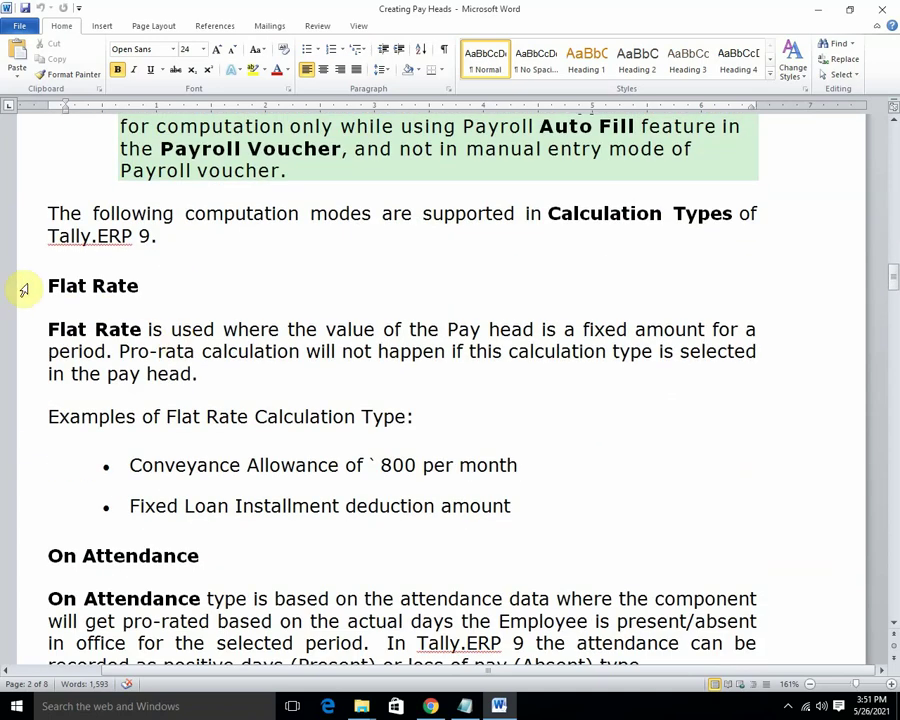
Highlight the On Attendance and On Production headings in yellow.
left_click_drag(45, 283, 177, 280)
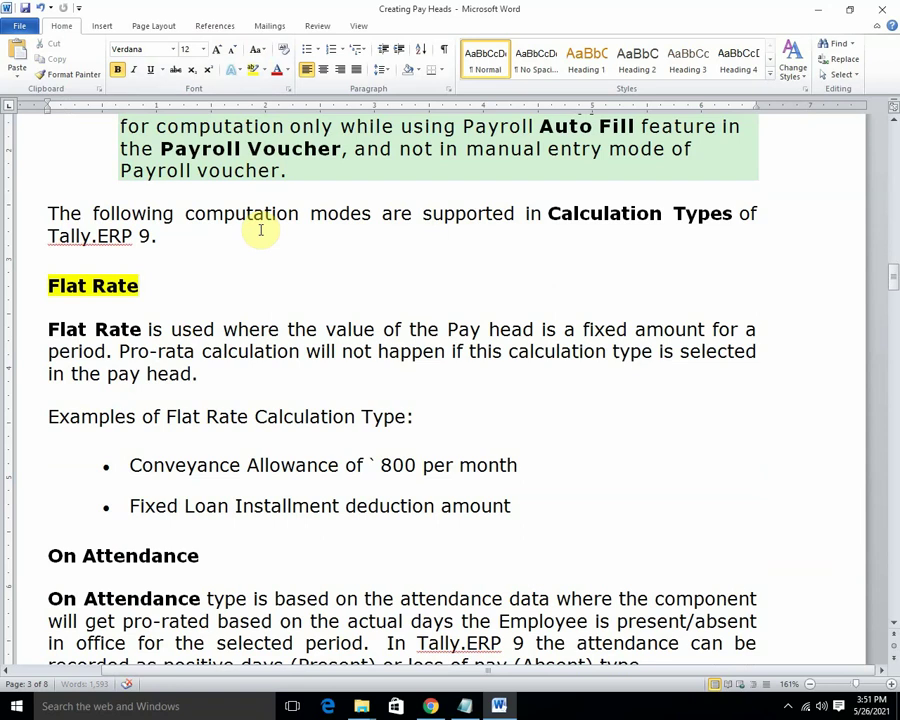
scroll(260, 230, "down", 6)
left_click_drag(45, 281, 211, 287)
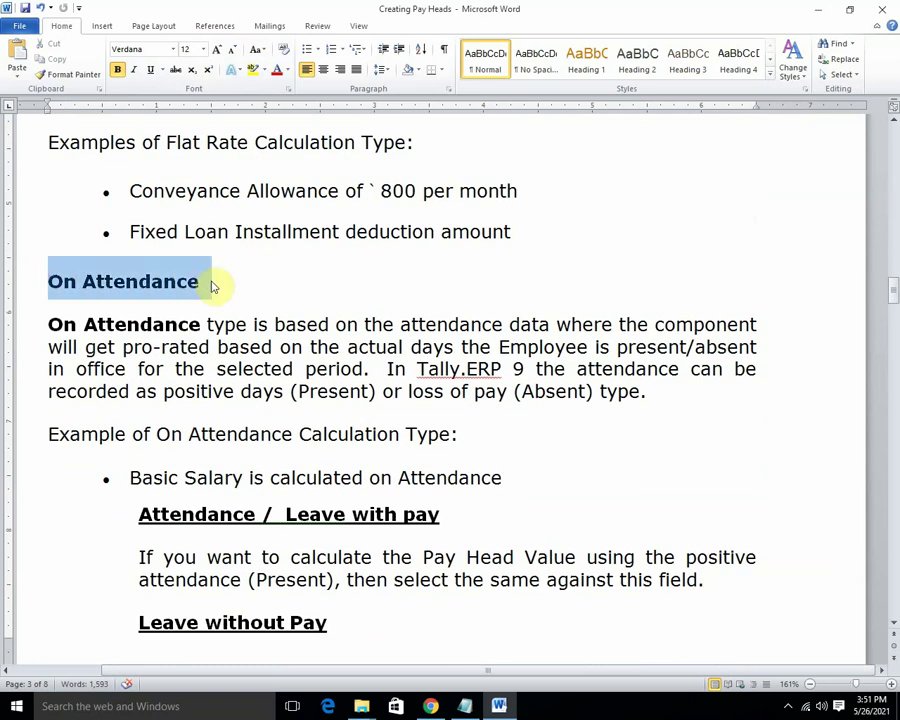
left_click(254, 70)
scroll(226, 369, "down", 5)
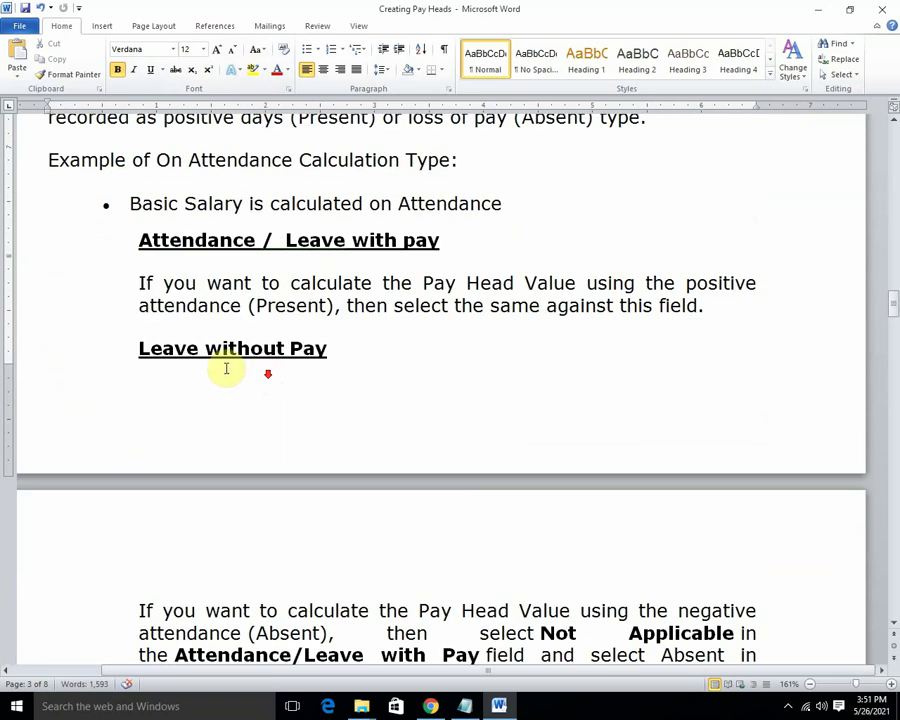
scroll(220, 280, "down", 6)
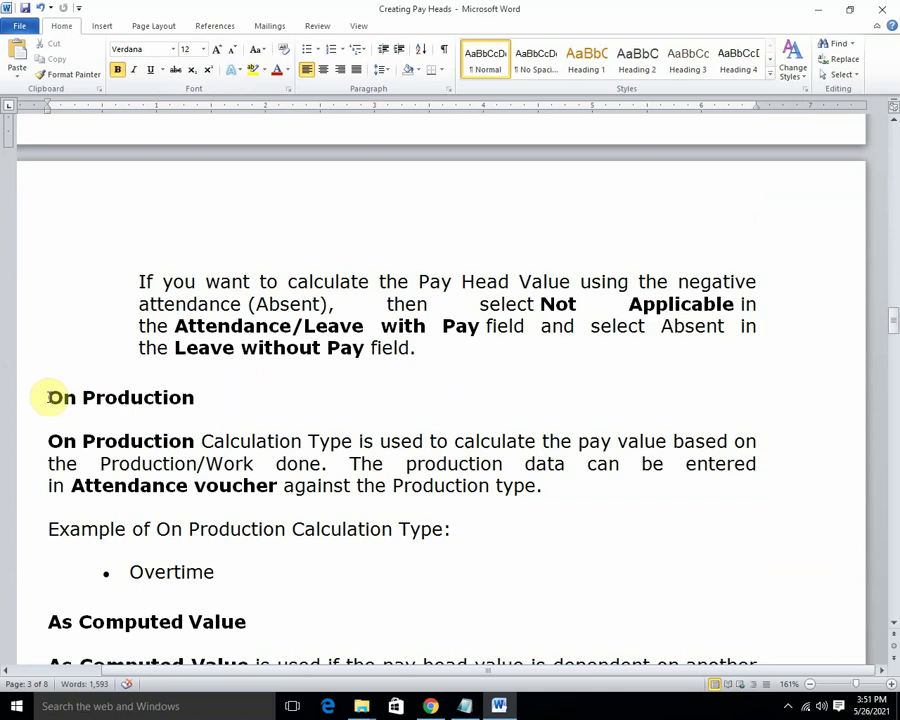
left_click_drag(47, 397, 193, 397)
left_click(252, 70)
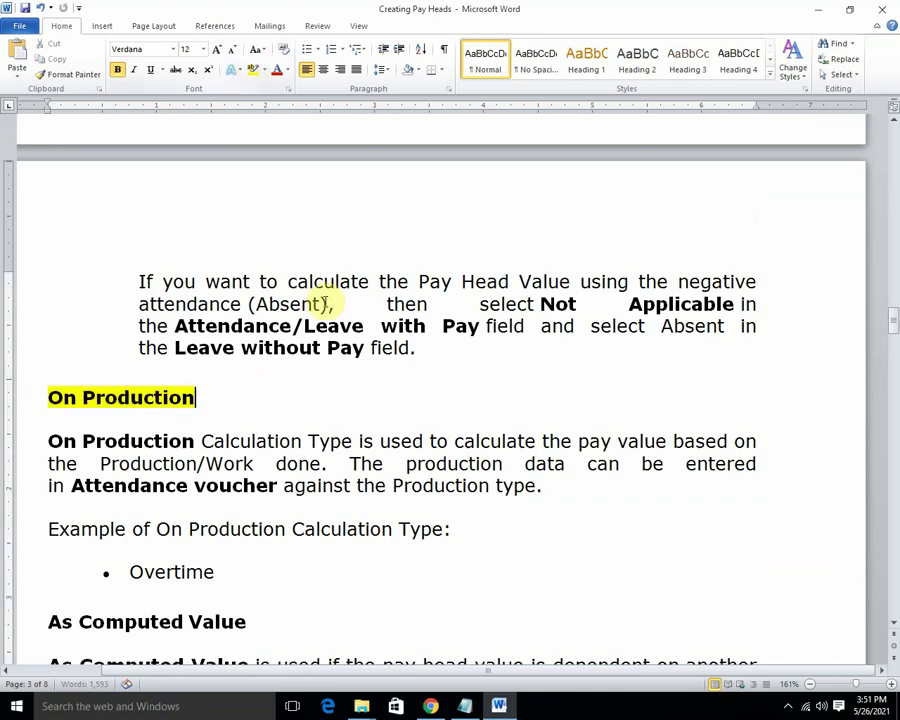
Highlight the As Computed Value and As User defined Value headings in yellow.
scroll(325, 303, "down", 6)
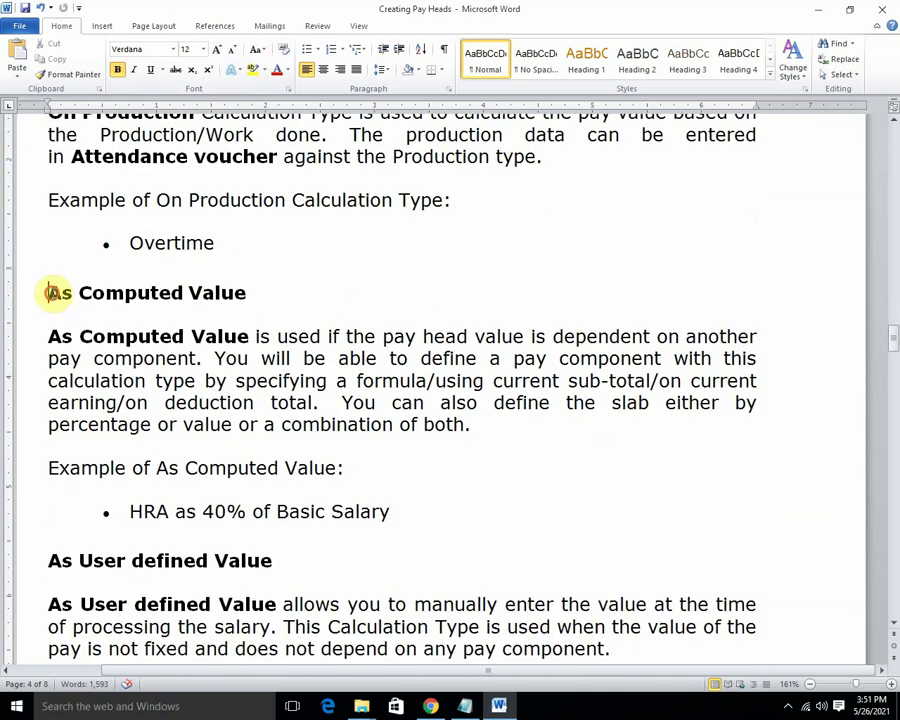
left_click_drag(47, 292, 251, 291)
left_click(251, 69)
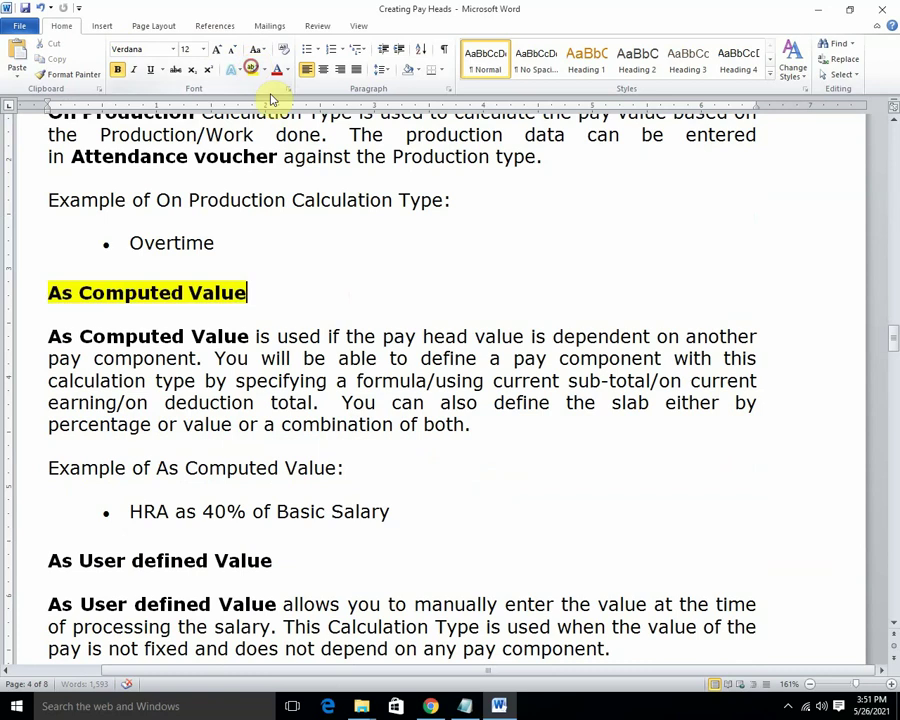
scroll(300, 160, "down", 5)
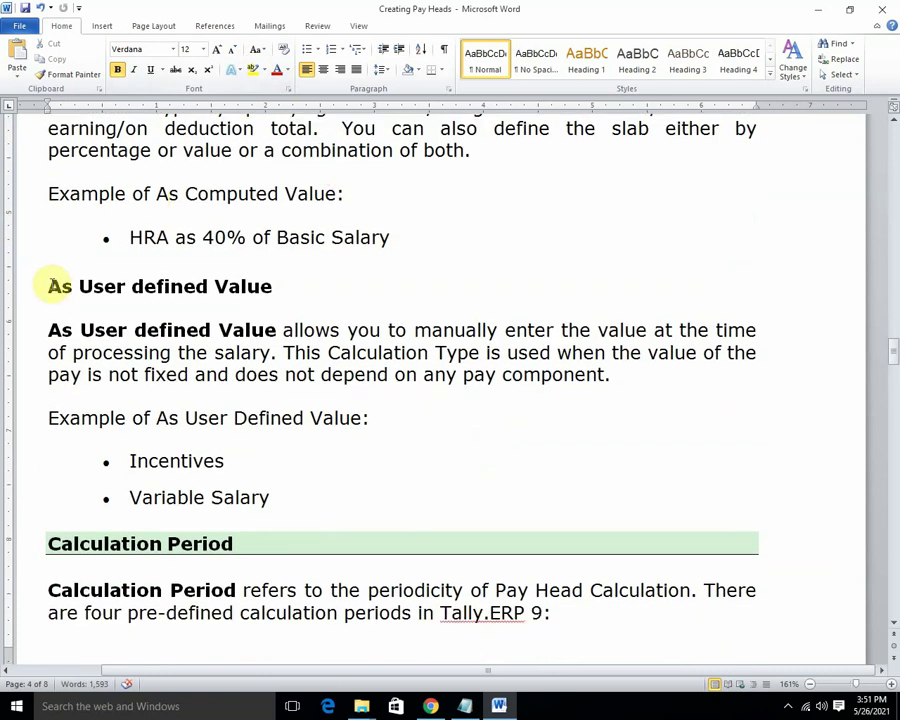
left_click_drag(52, 287, 271, 286)
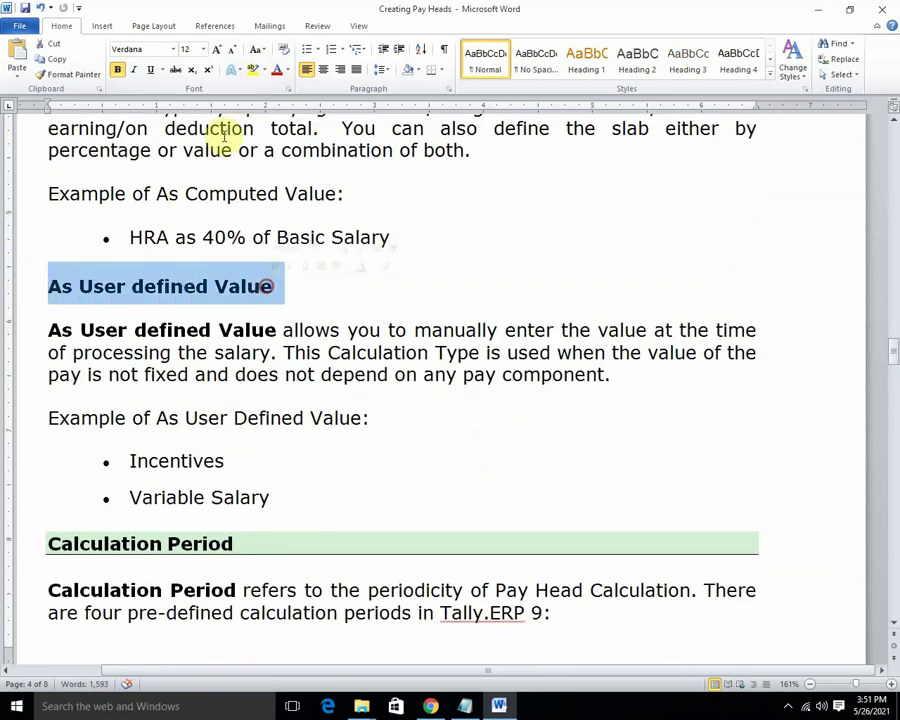
left_click(251, 69)
scroll(289, 218, "down", 3)
scroll(306, 216, "down", 3)
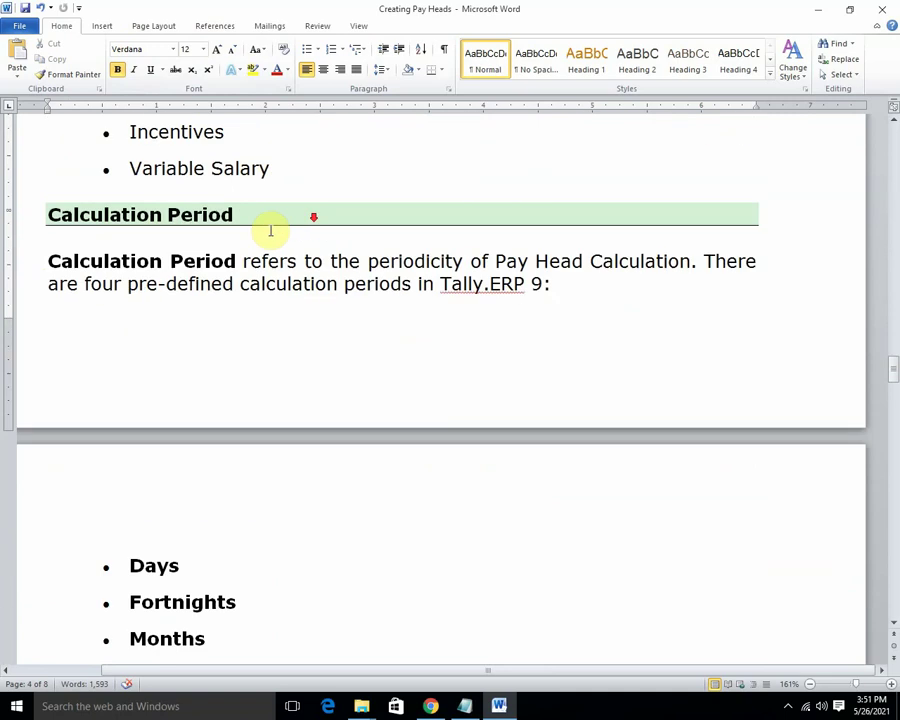
scroll(60, 265, "down", 8)
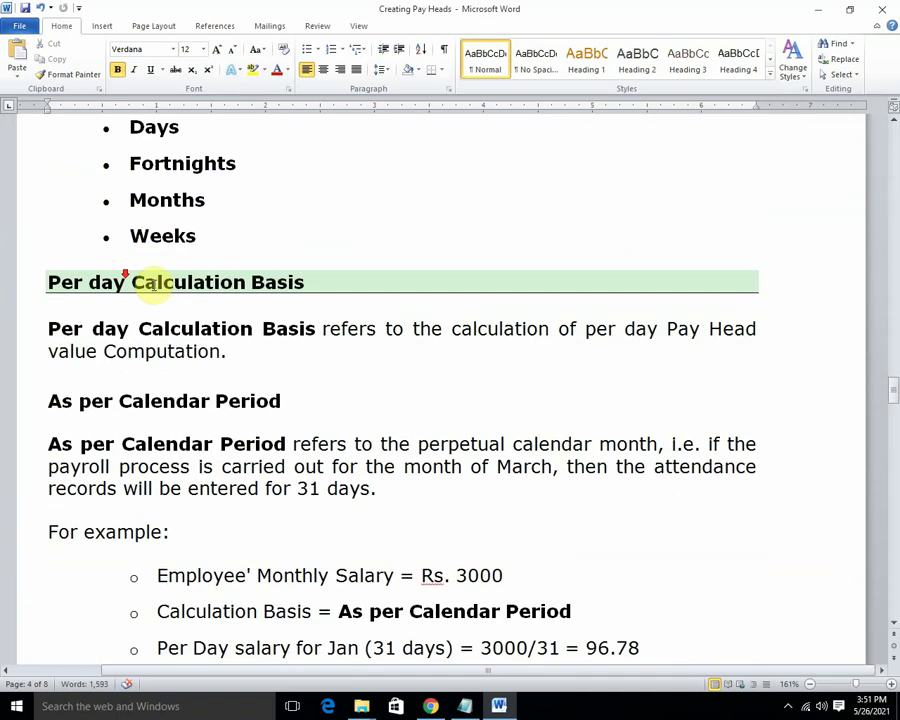
scroll(157, 278, "up", 8)
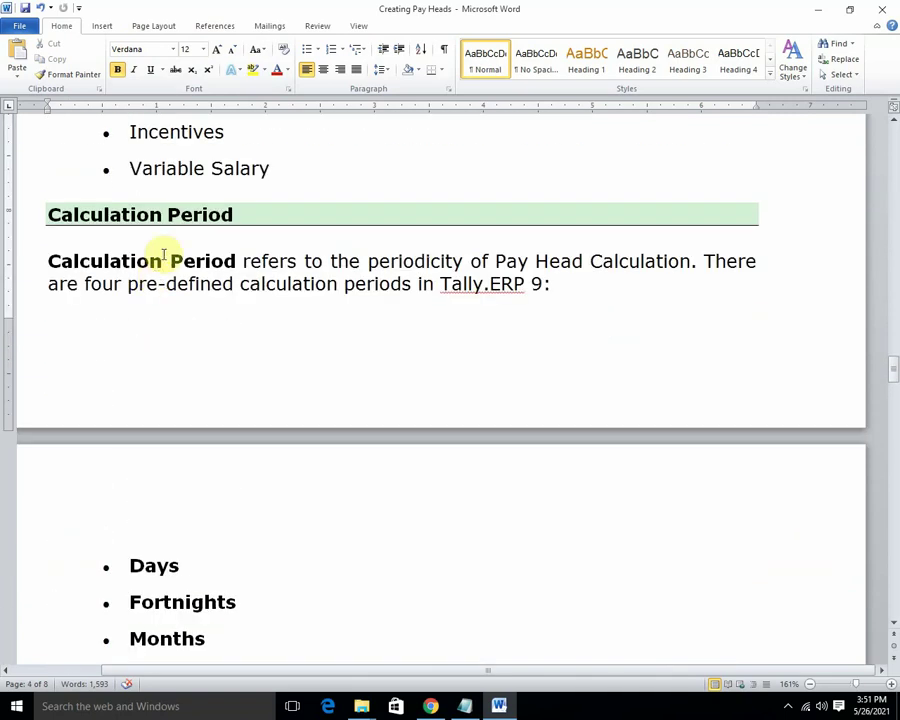
scroll(160, 220, "down", 4)
scroll(170, 250, "down", 4)
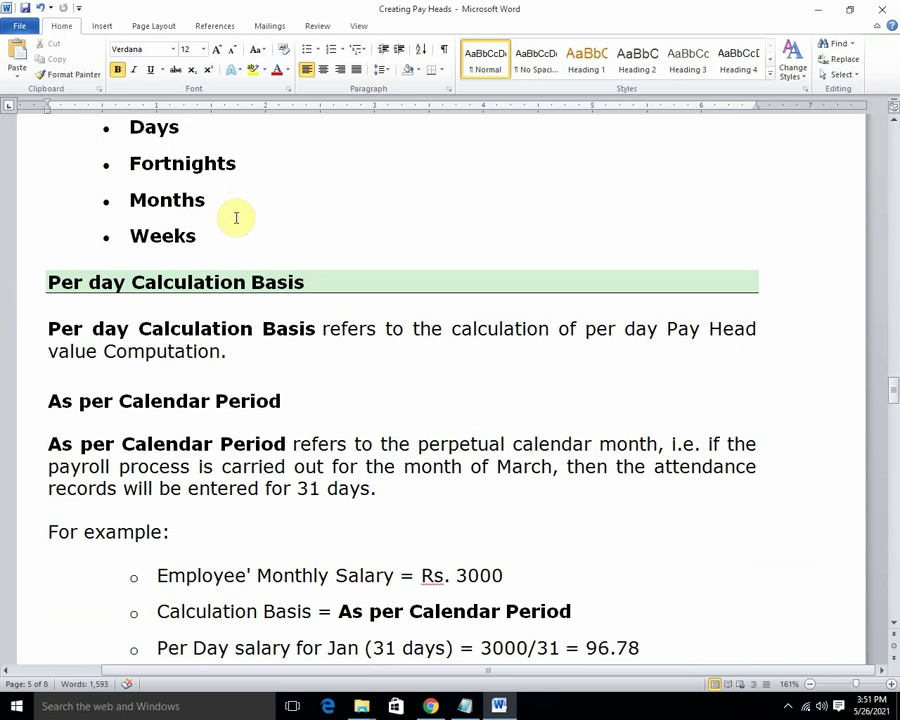
scroll(209, 183, "down", 2)
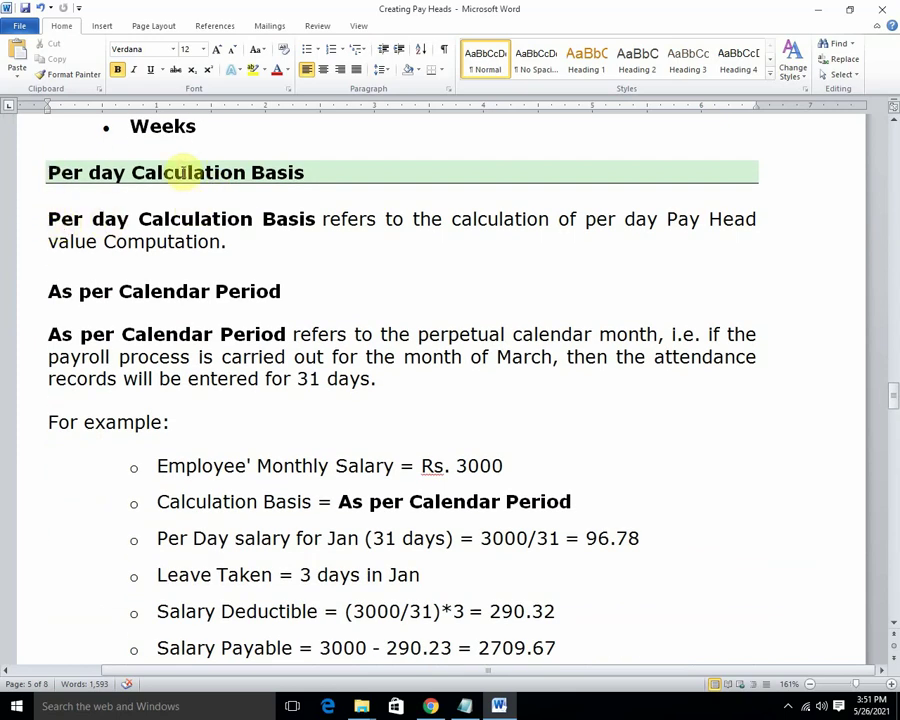
Highlight the As per Calendar Period heading and its six example lines in yellow.
left_click_drag(48, 218, 300, 218)
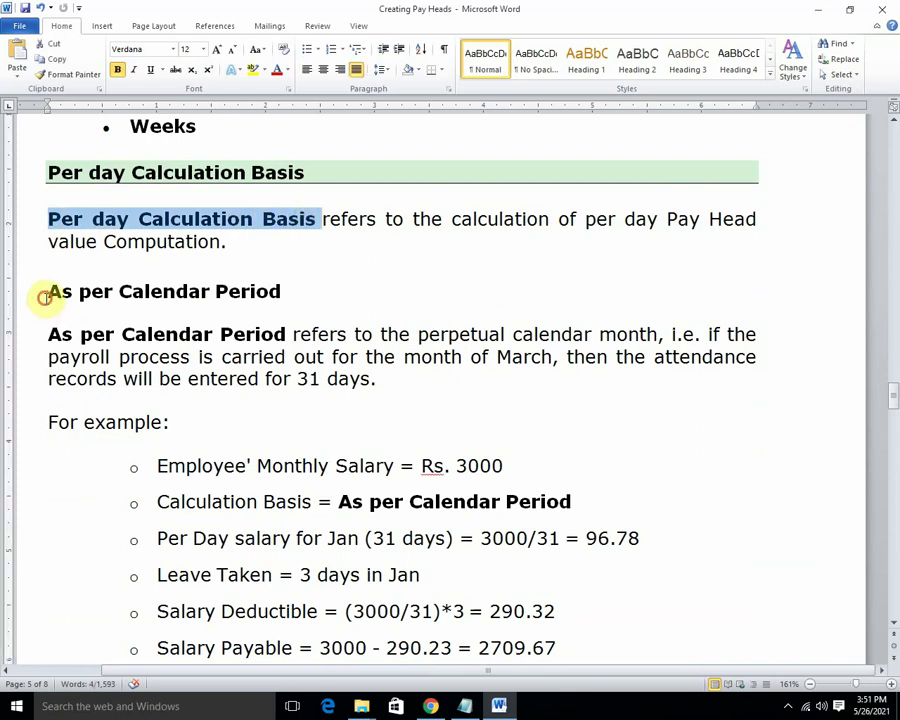
left_click_drag(46, 292, 297, 296)
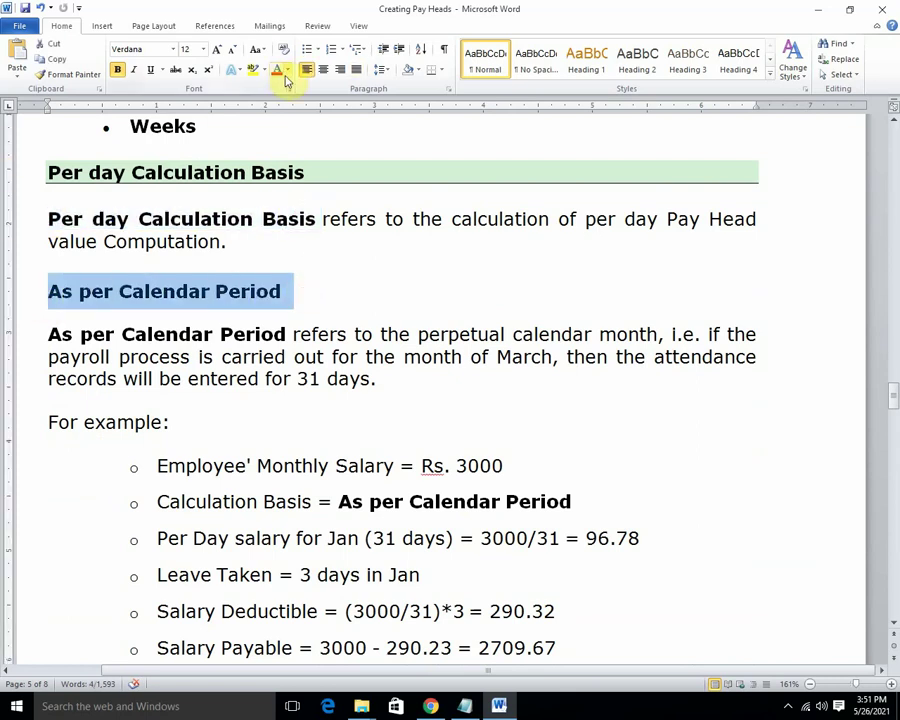
left_click(255, 72)
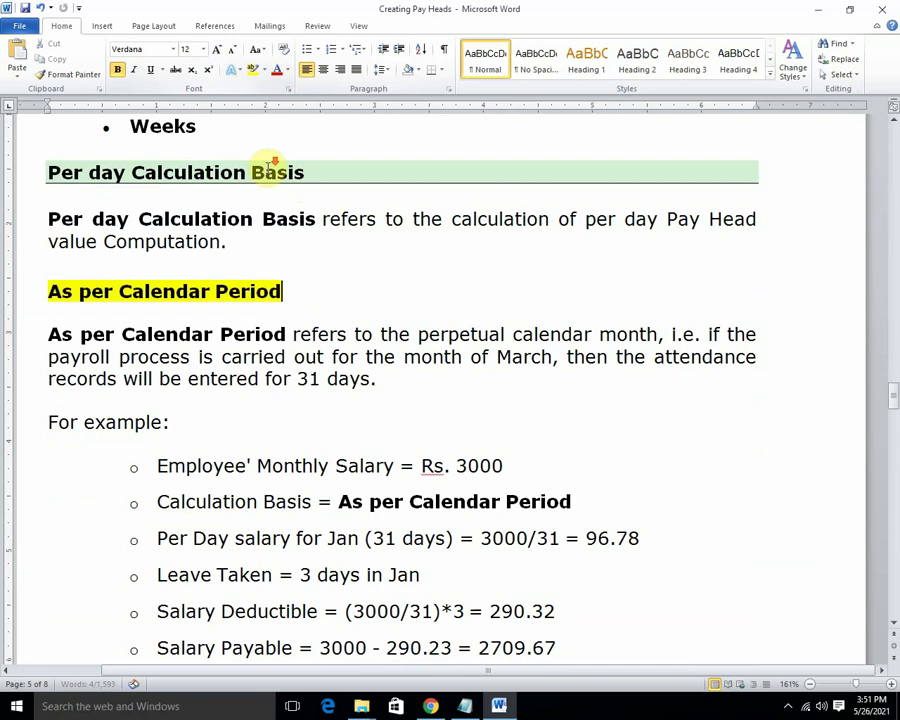
scroll(277, 166, "down", 3)
scroll(263, 175, "up", 1)
scroll(20, 236, "up", 1)
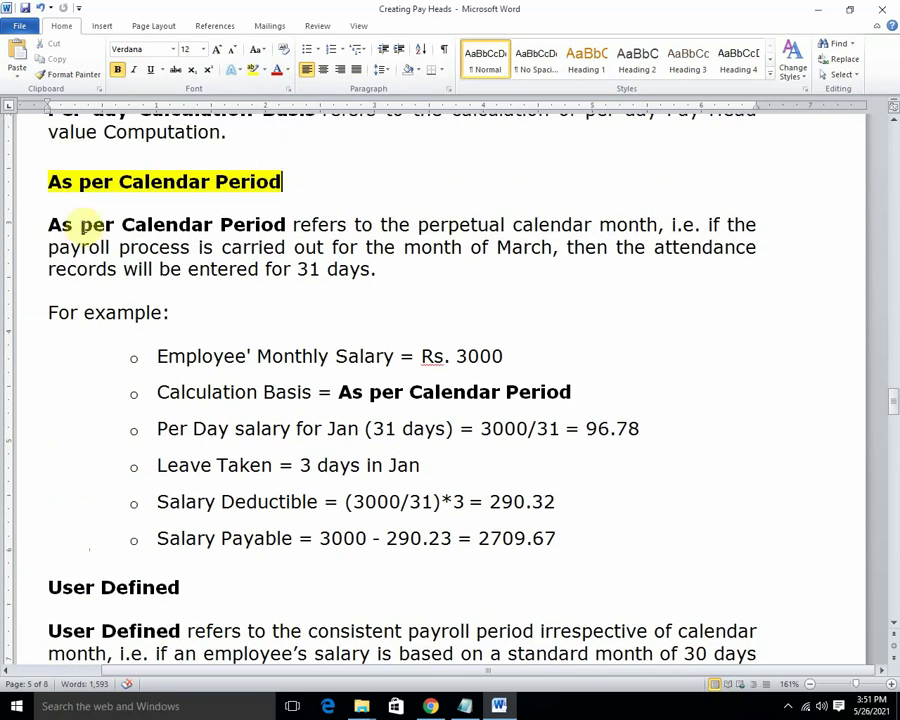
scroll(80, 274, "down", 2)
left_click_drag(155, 245, 597, 446)
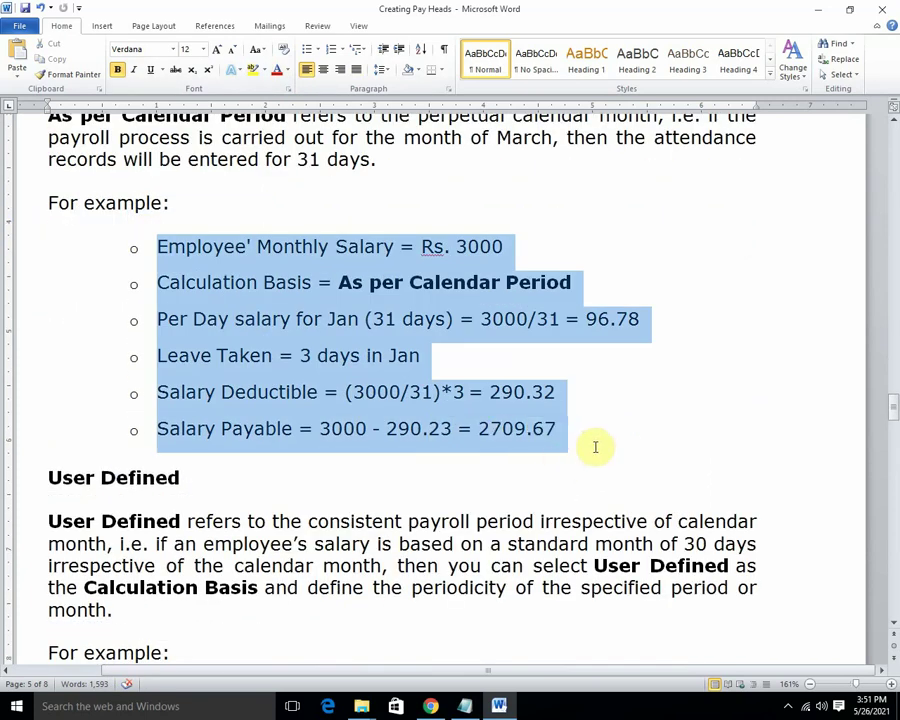
left_click(255, 70)
scroll(344, 226, "down", 4)
left_click(84, 286)
Highlight the User Defined salary example and seven calendar-type example lines in yellow.
scroll(84, 286, "down", 1)
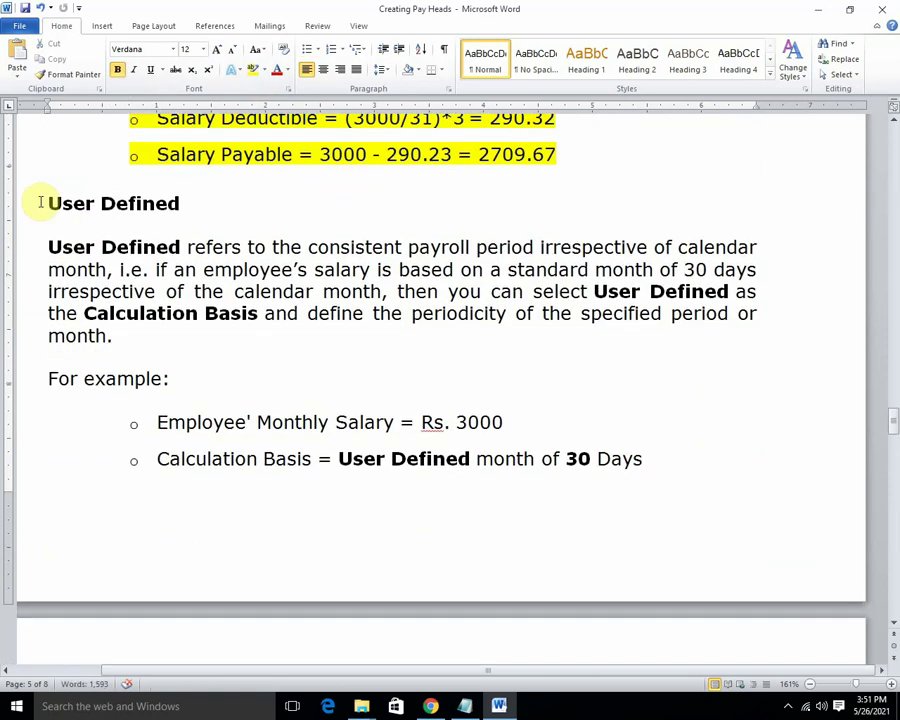
left_click_drag(48, 202, 176, 186)
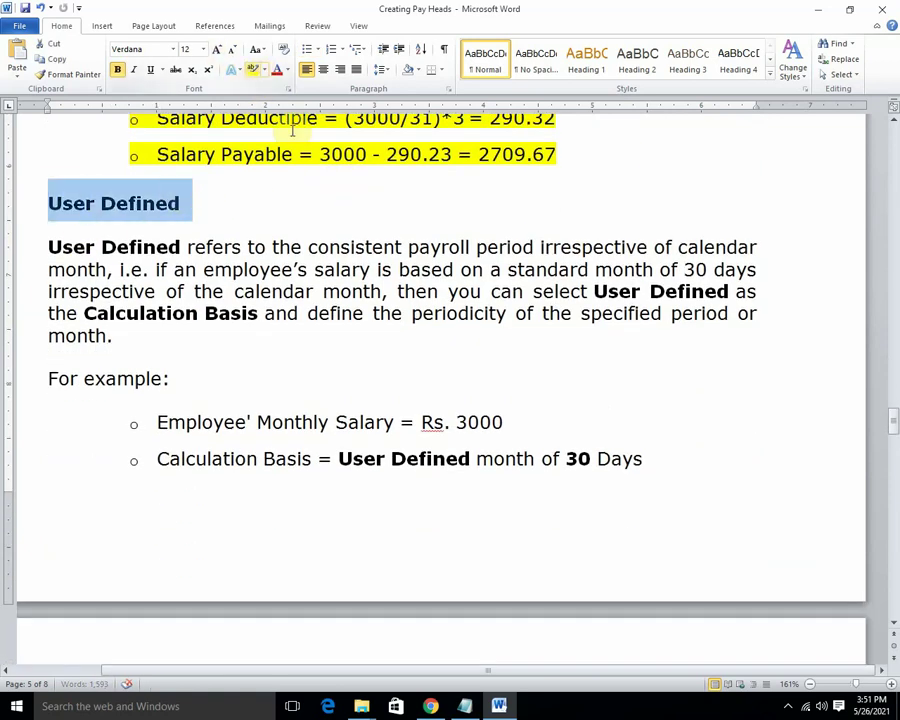
scroll(300, 190, "down", 3)
left_click_drag(151, 257, 568, 612)
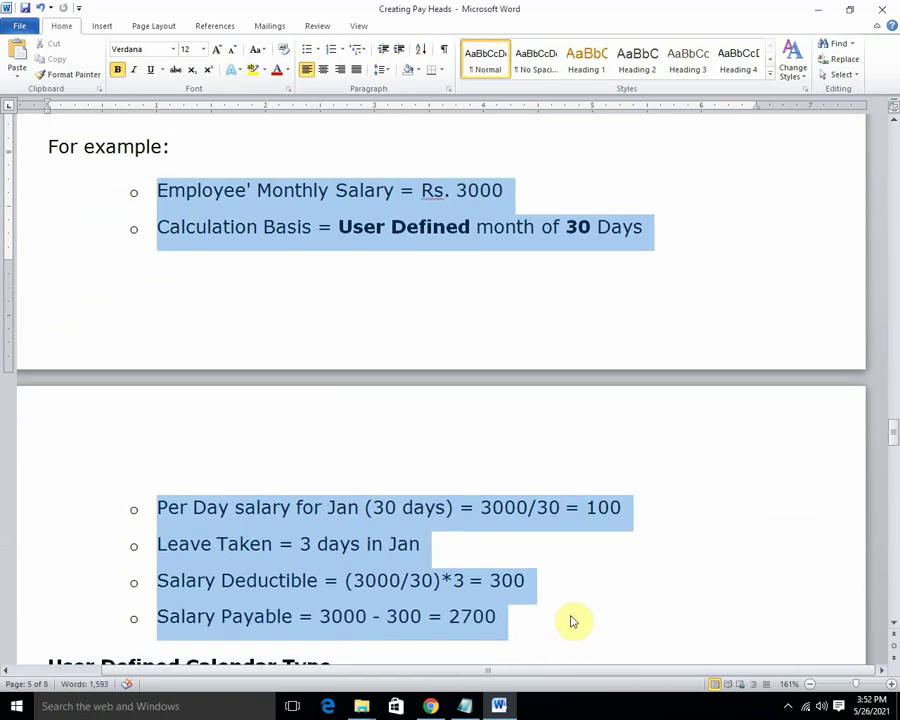
left_click(258, 70)
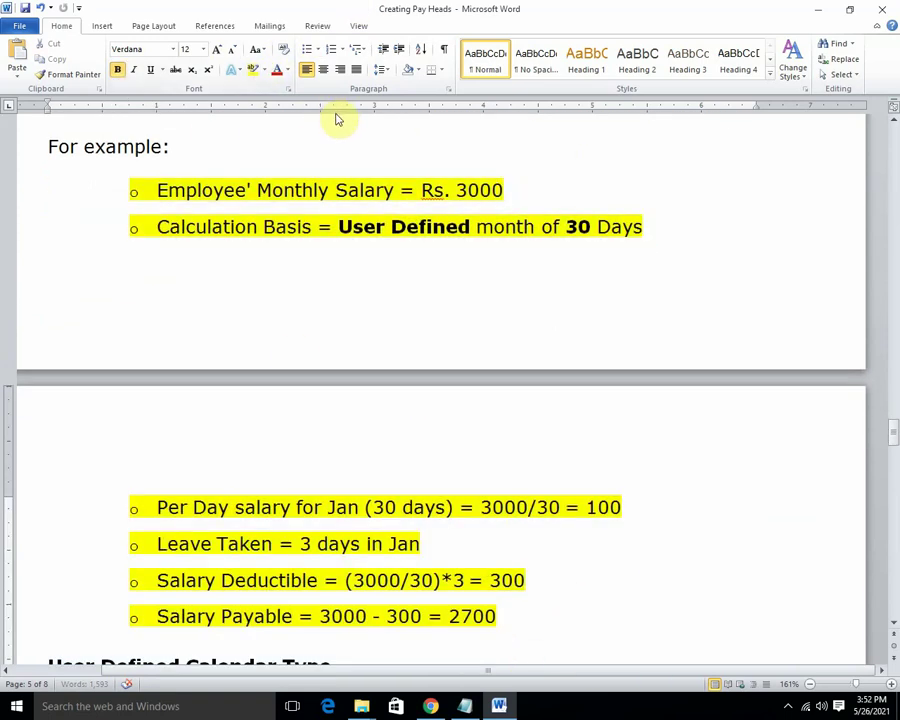
scroll(368, 196, "down", 9)
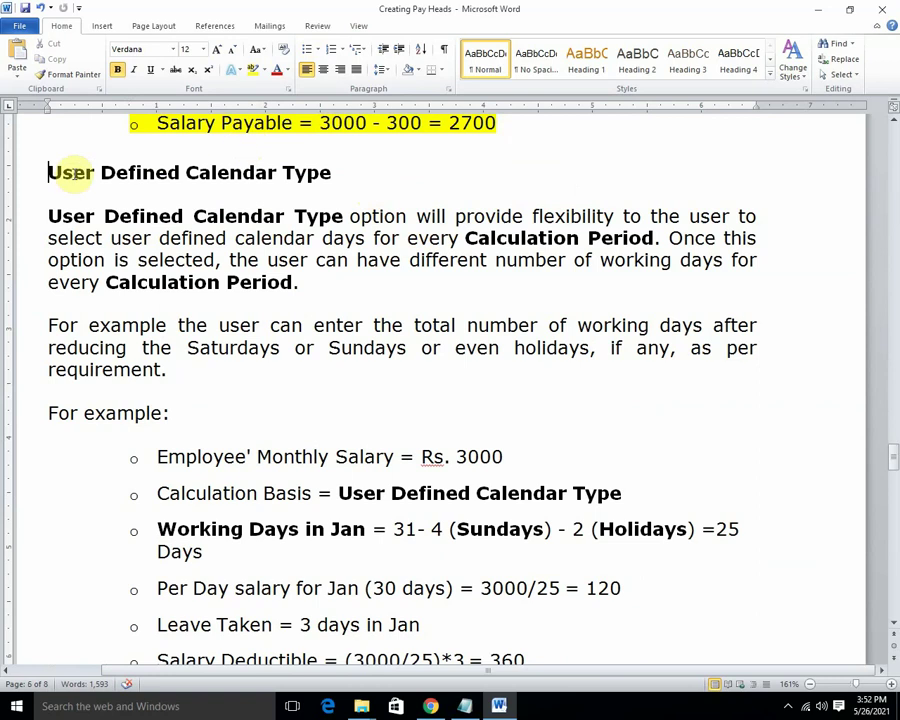
left_click_drag(47, 172, 349, 169)
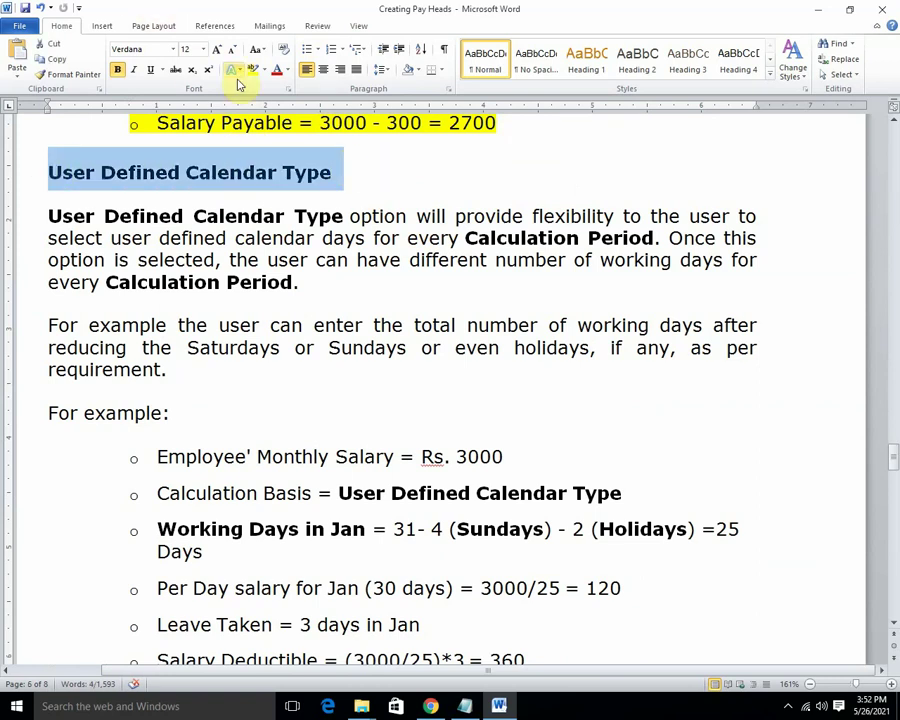
scroll(374, 235, "down", 4)
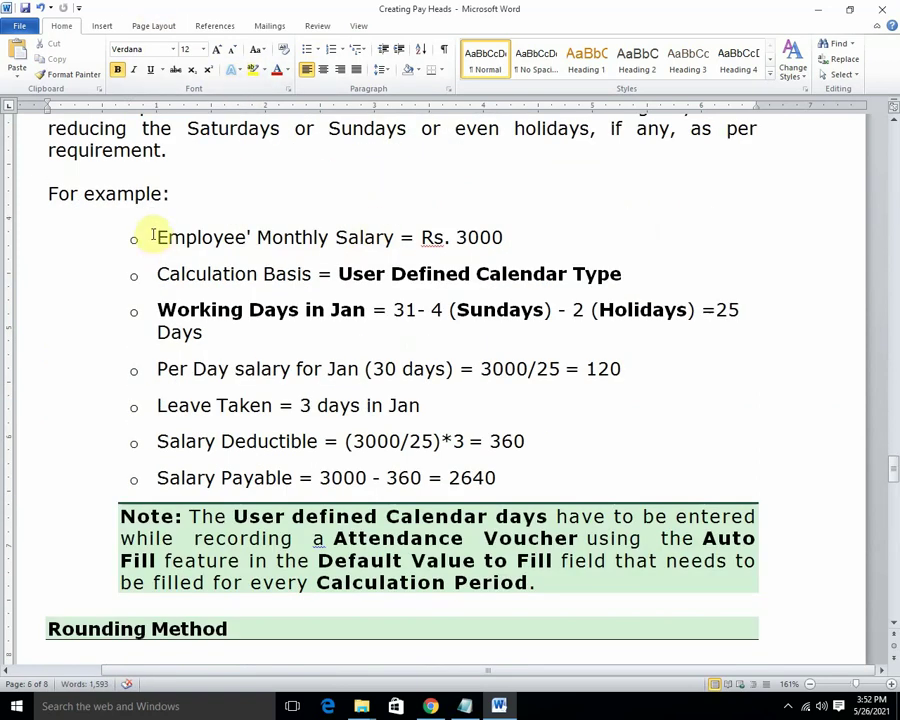
left_click_drag(155, 236, 549, 472)
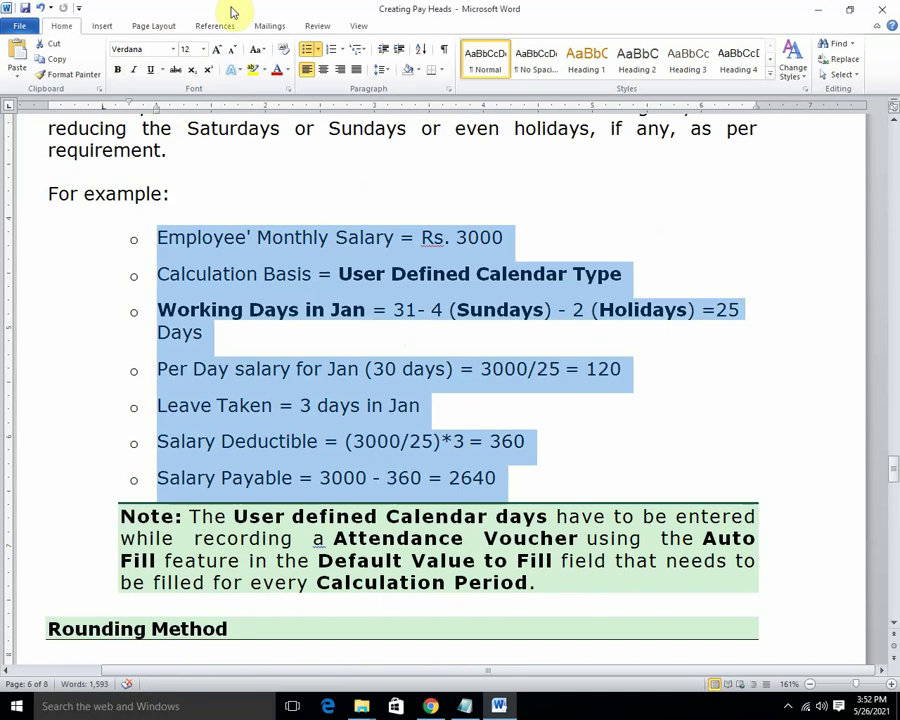
left_click(255, 70)
scroll(350, 189, "down", 3)
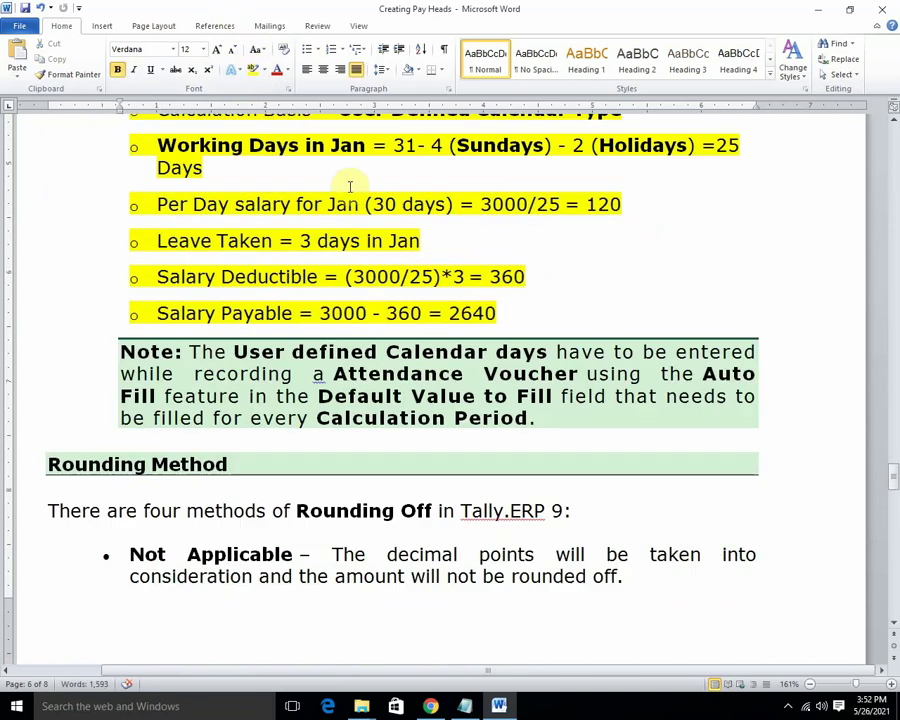
scroll(296, 237, "down", 6)
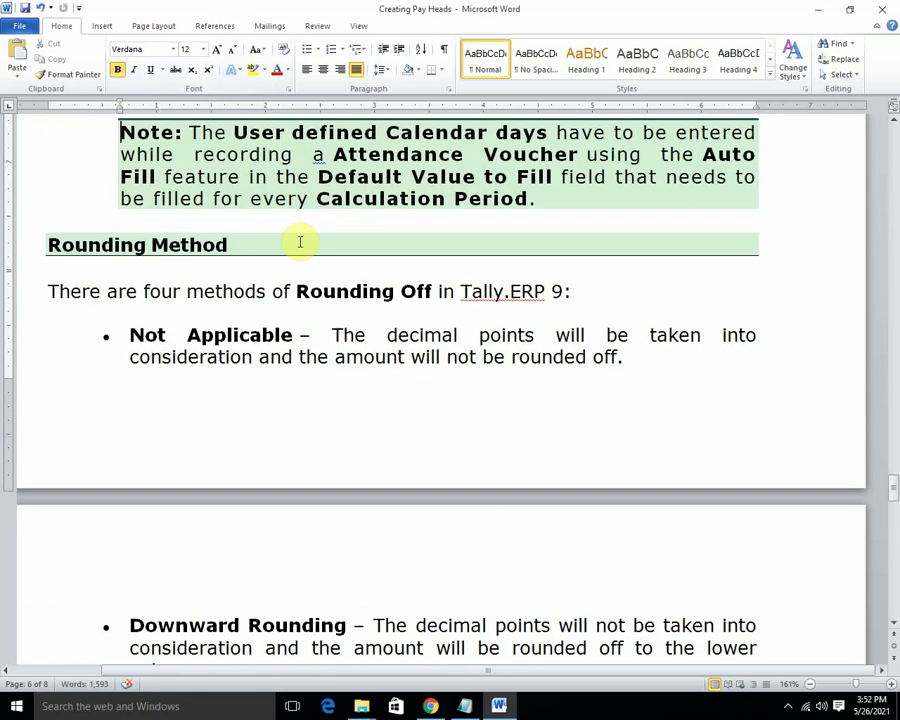
scroll(256, 224, "down", 3)
Highlight the Computation Info heading and the phrase 'If As Computed Value' in yellow.
scroll(256, 224, "down", 2)
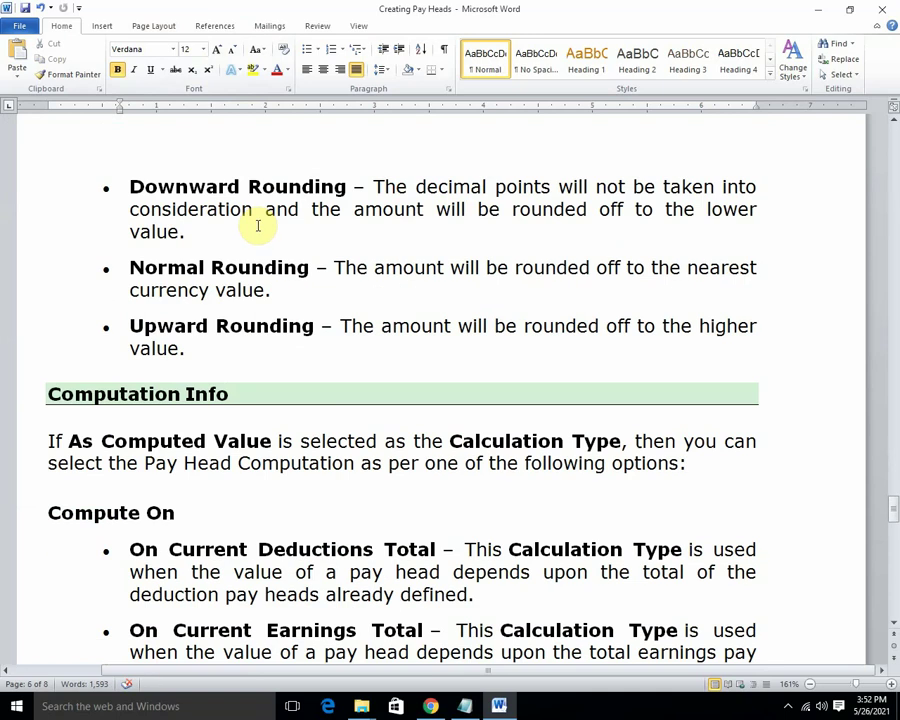
scroll(257, 226, "down", 4)
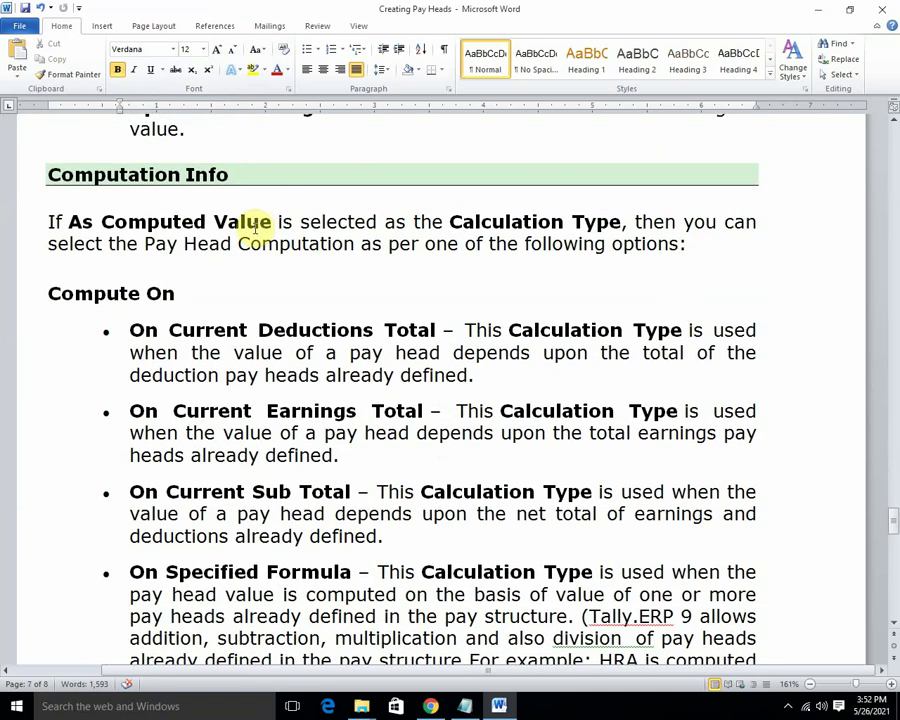
scroll(251, 230, "down", 1)
scroll(240, 230, "up", 1)
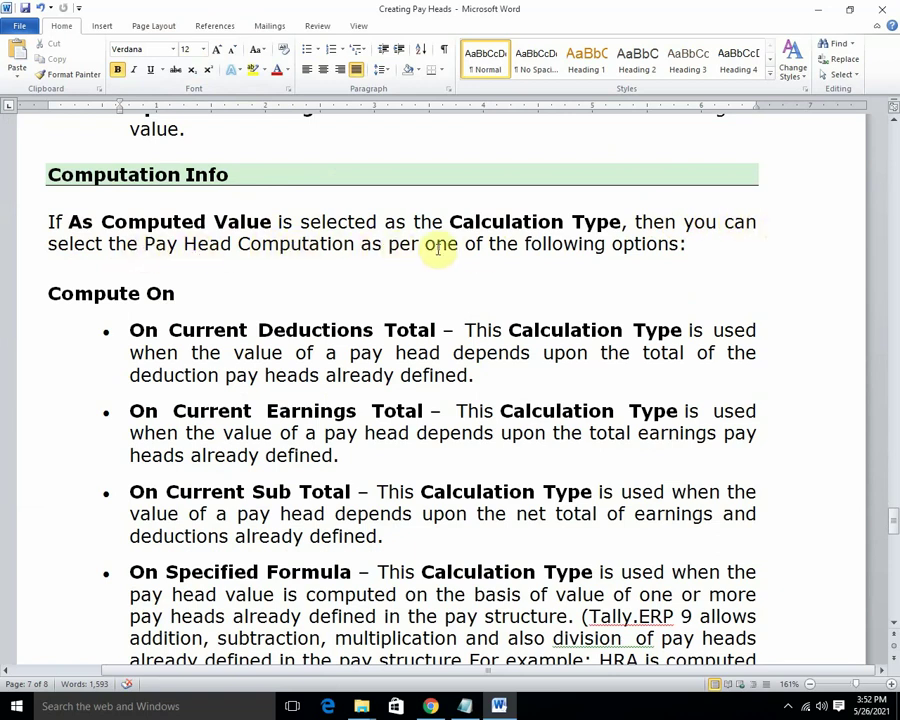
left_click(48, 173)
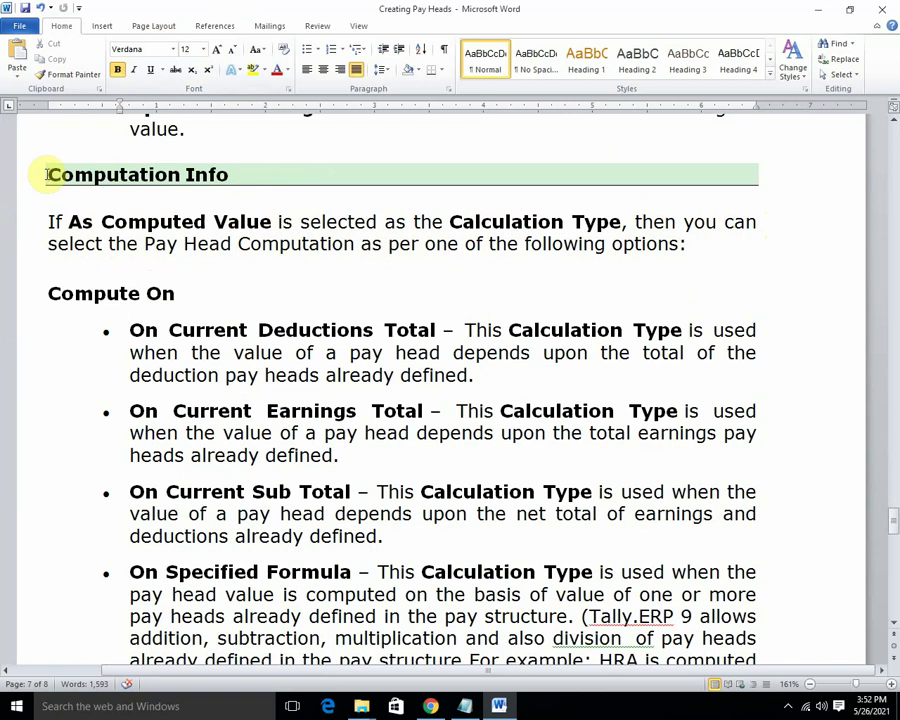
left_click_drag(48, 173, 236, 176)
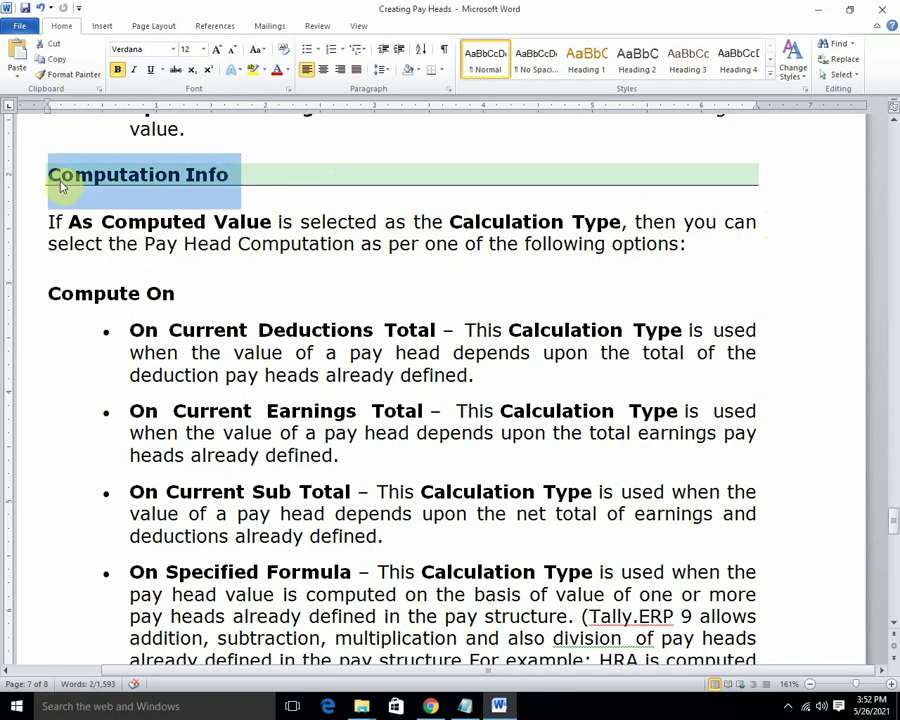
left_click(253, 69)
left_click(125, 291)
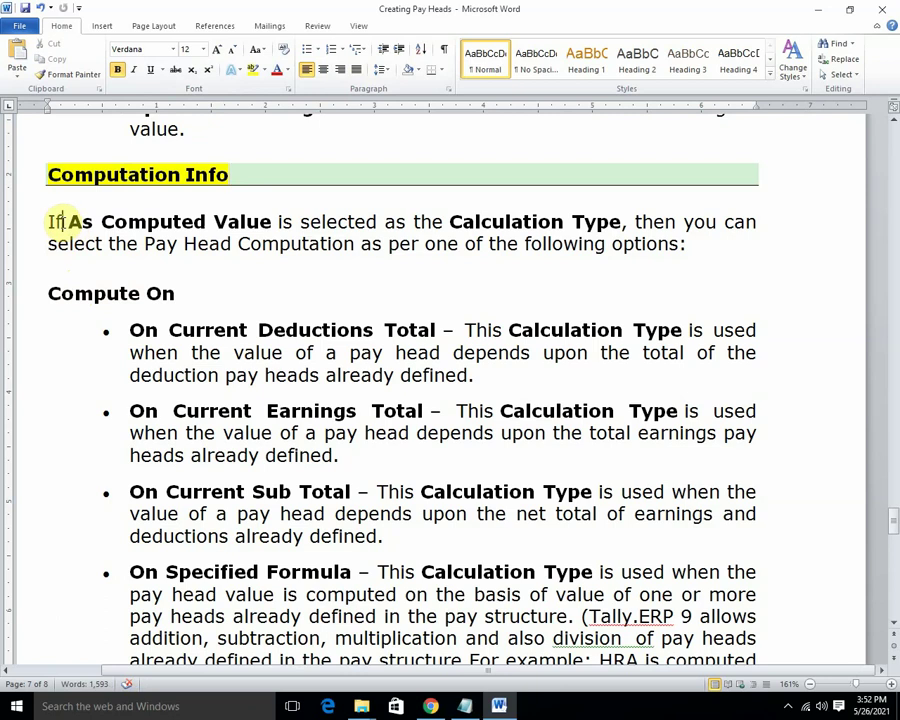
left_click_drag(48, 221, 278, 222)
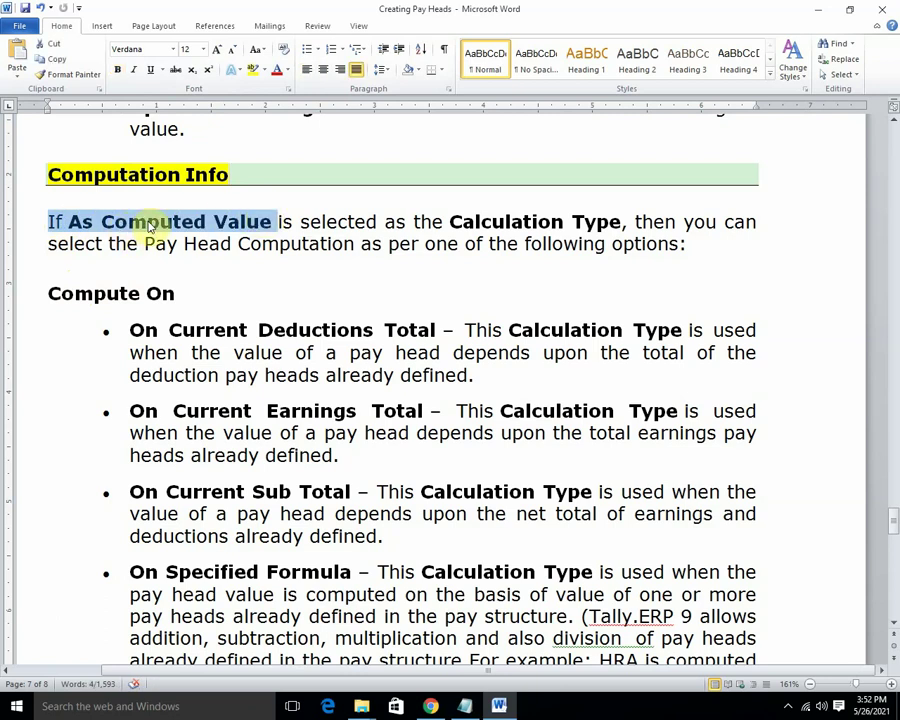
left_click(253, 69)
left_click(272, 221)
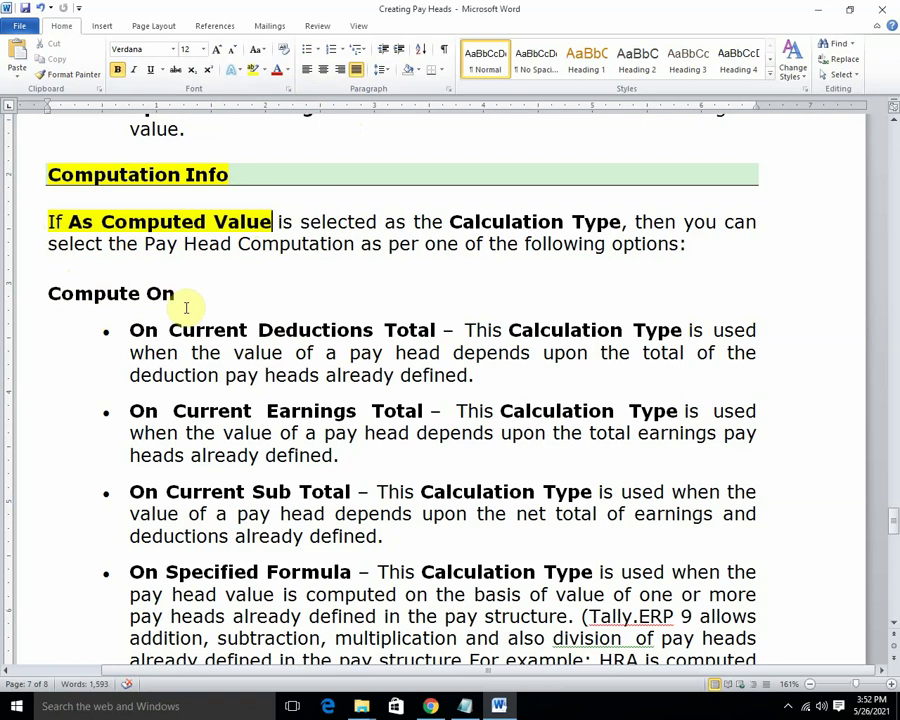
Highlight 'On Current Deductions Total' in yellow and minimize Word.
scroll(210, 285, "down", 1)
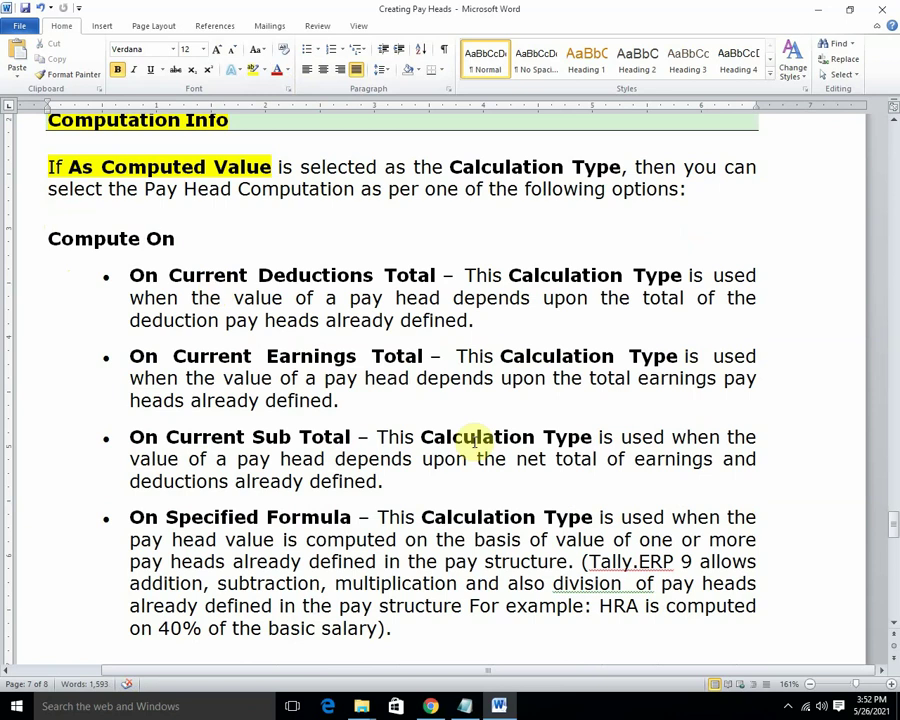
scroll(329, 270, "down", 1)
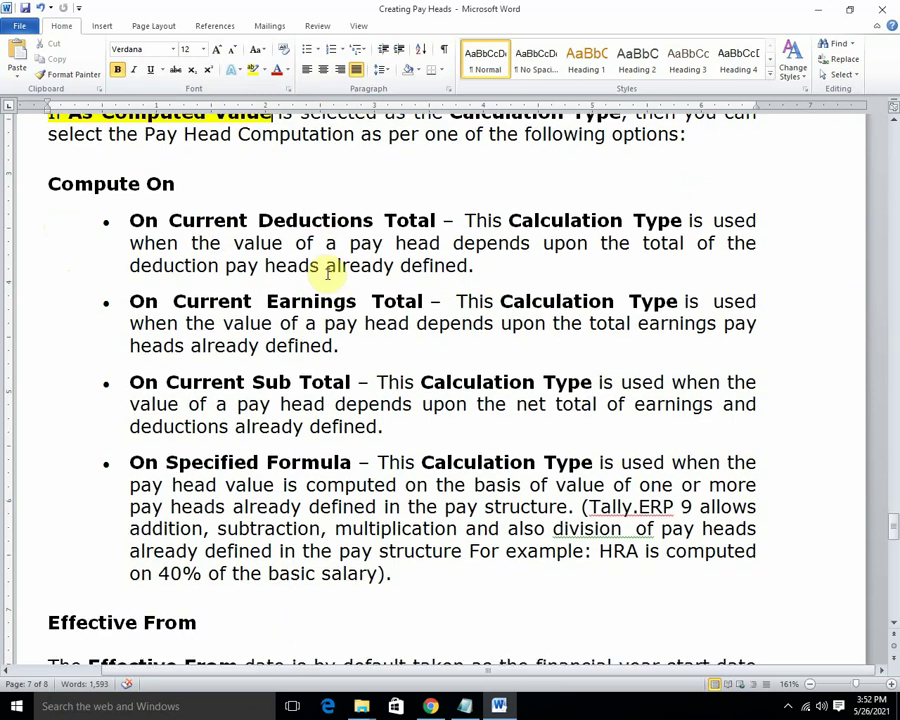
scroll(329, 268, "up", 1)
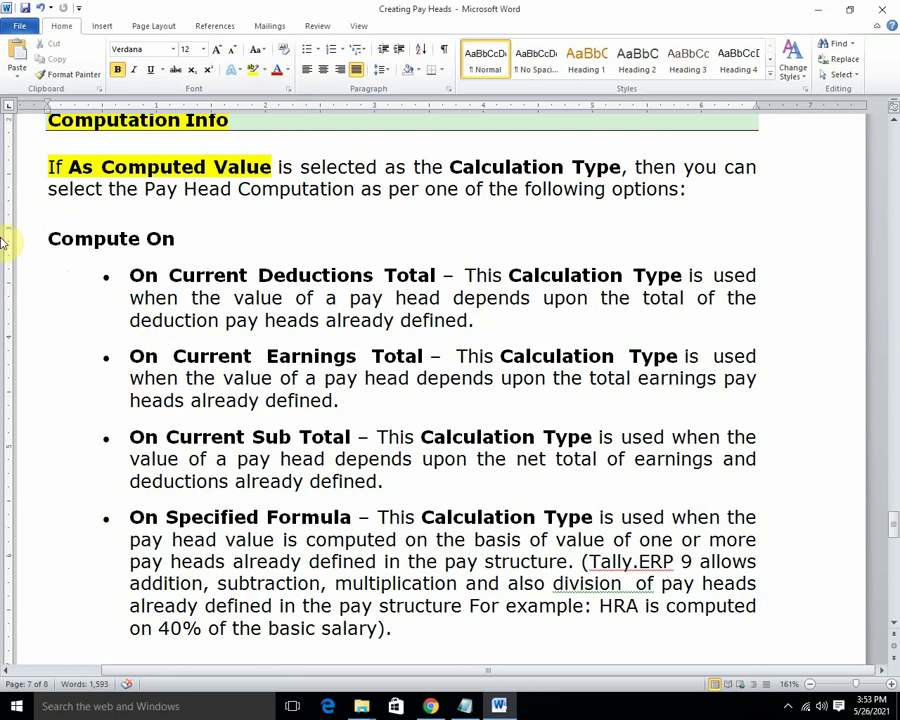
left_click_drag(120, 274, 440, 276)
left_click(252, 70)
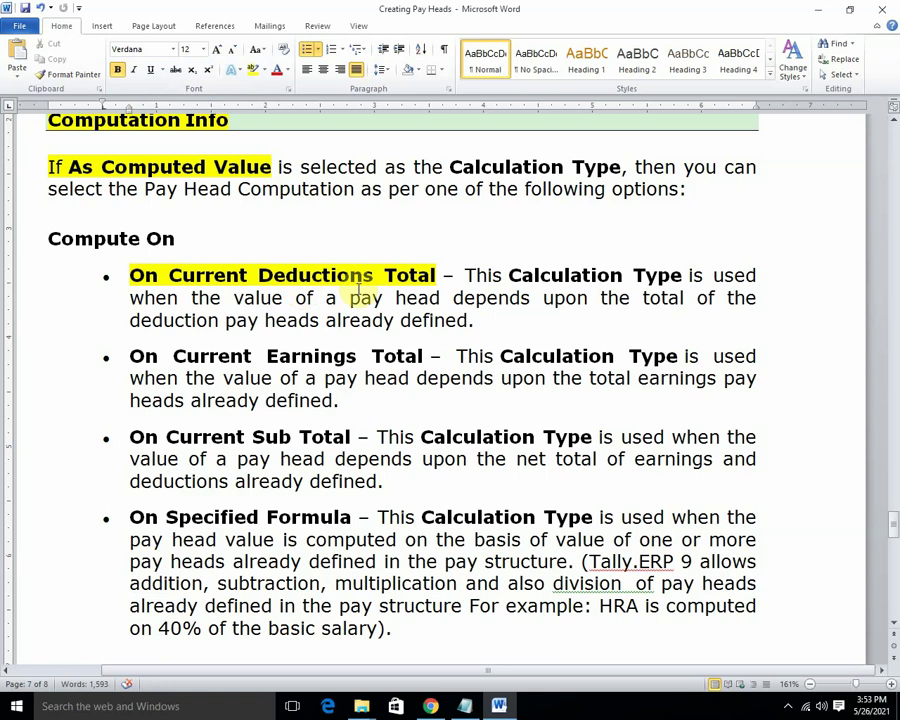
left_click(820, 13)
Refresh the desktop and launch Tally.ERP 9 in educational mode.
left_click(890, 6)
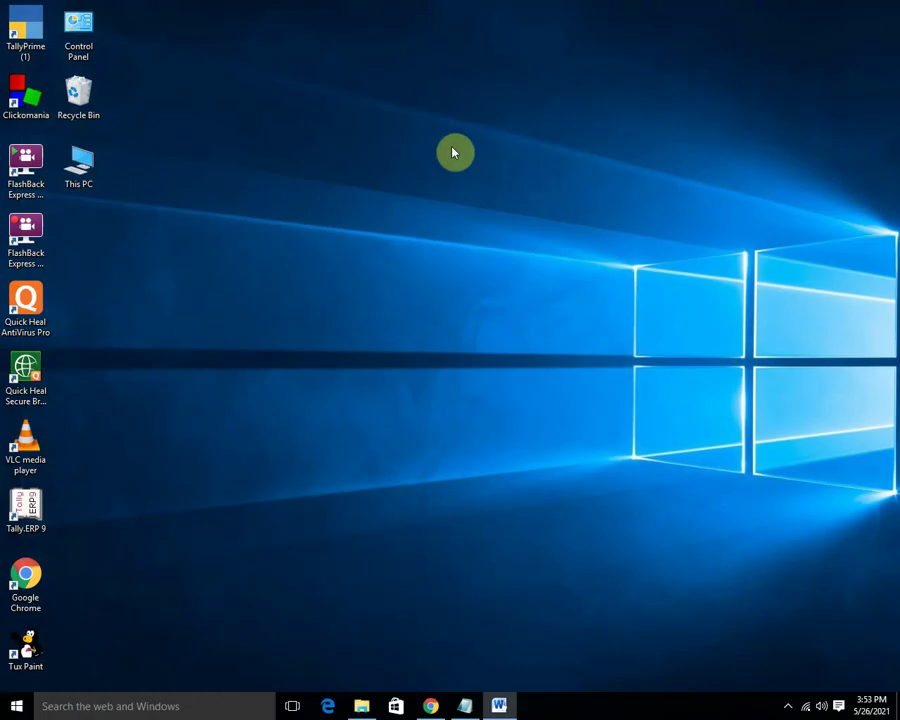
right_click(454, 151)
left_click(526, 192)
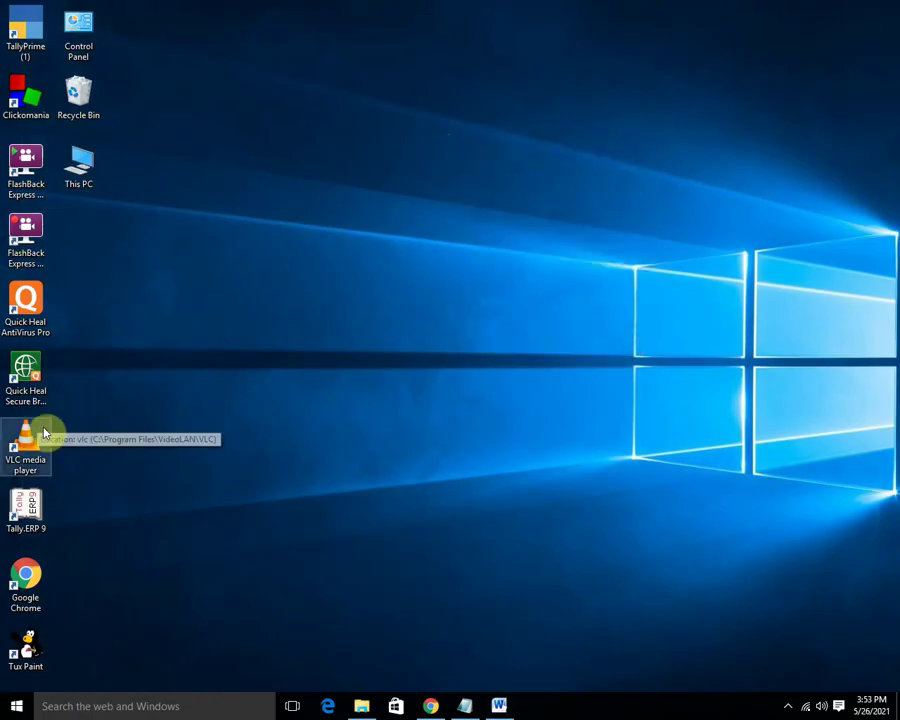
double_click(33, 503)
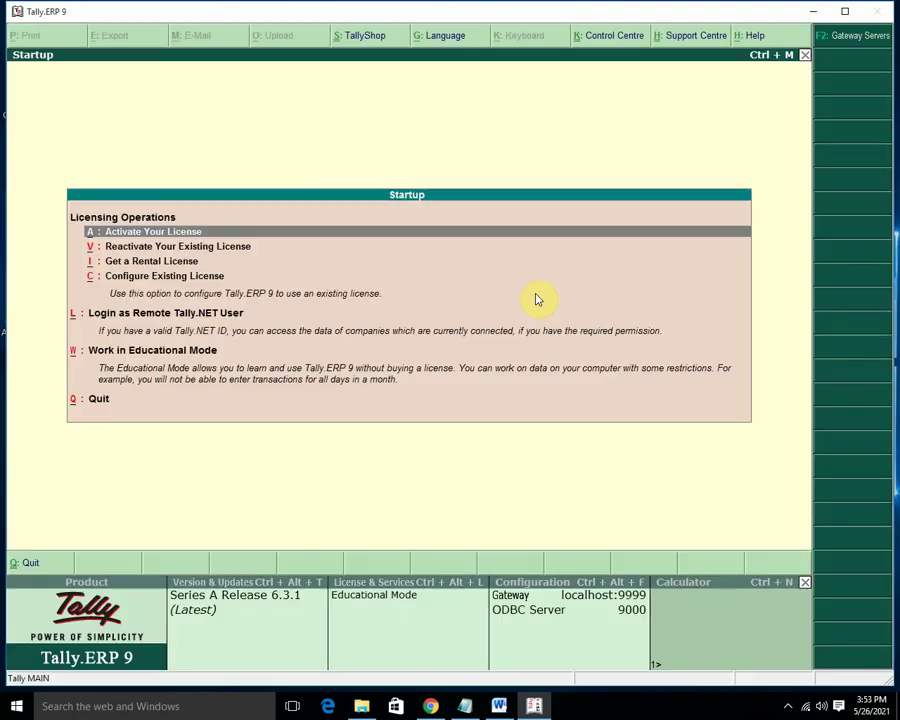
key("Return")
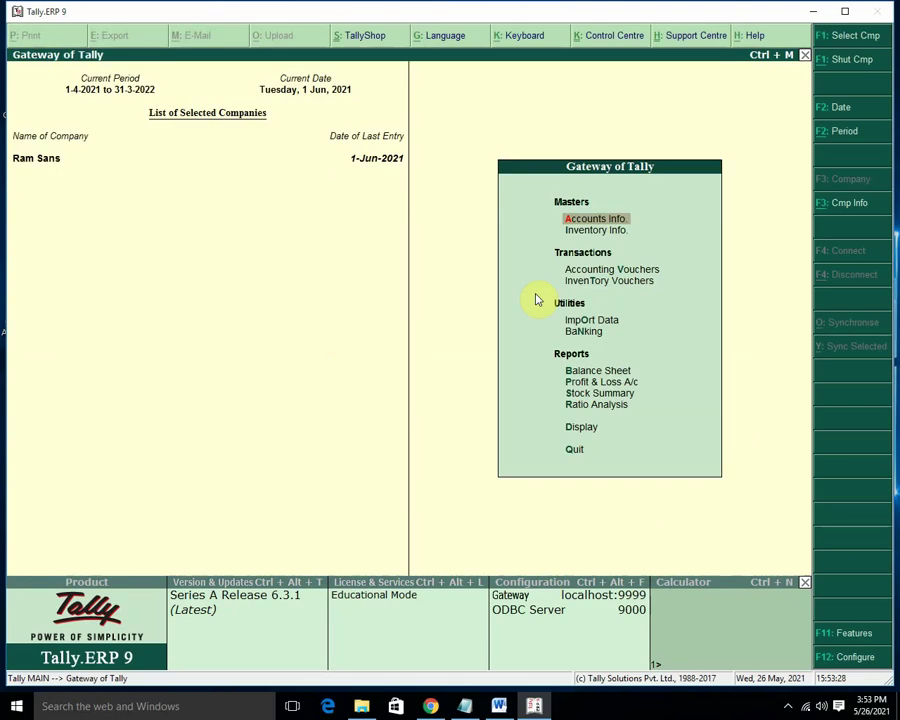
Shut the Ram Sans company and load the Payroll Management company.
key("alt+F3")
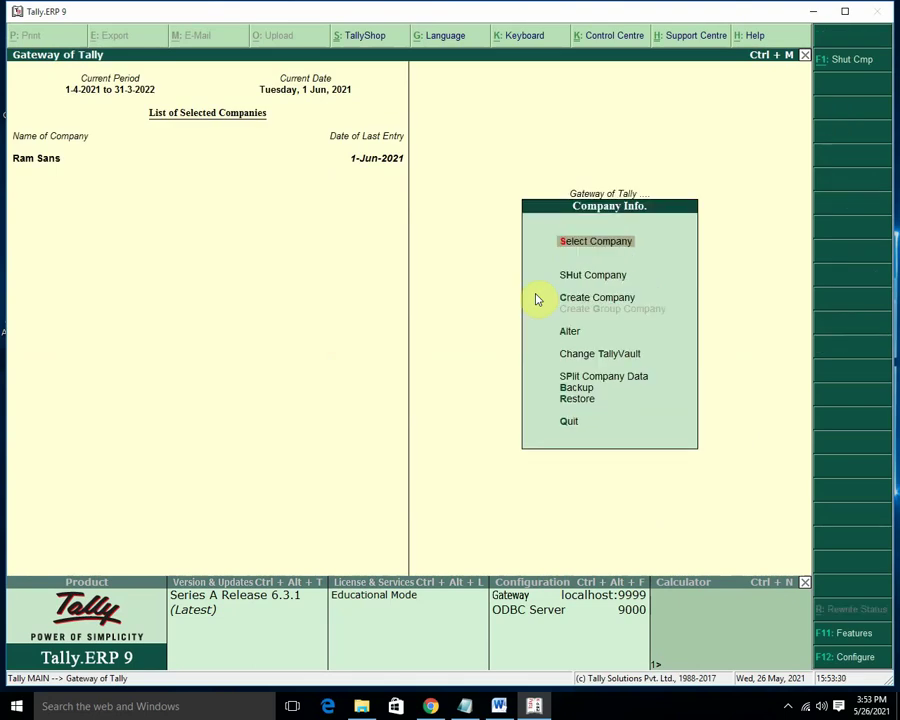
key("Down")
key("Return")
key("Return")
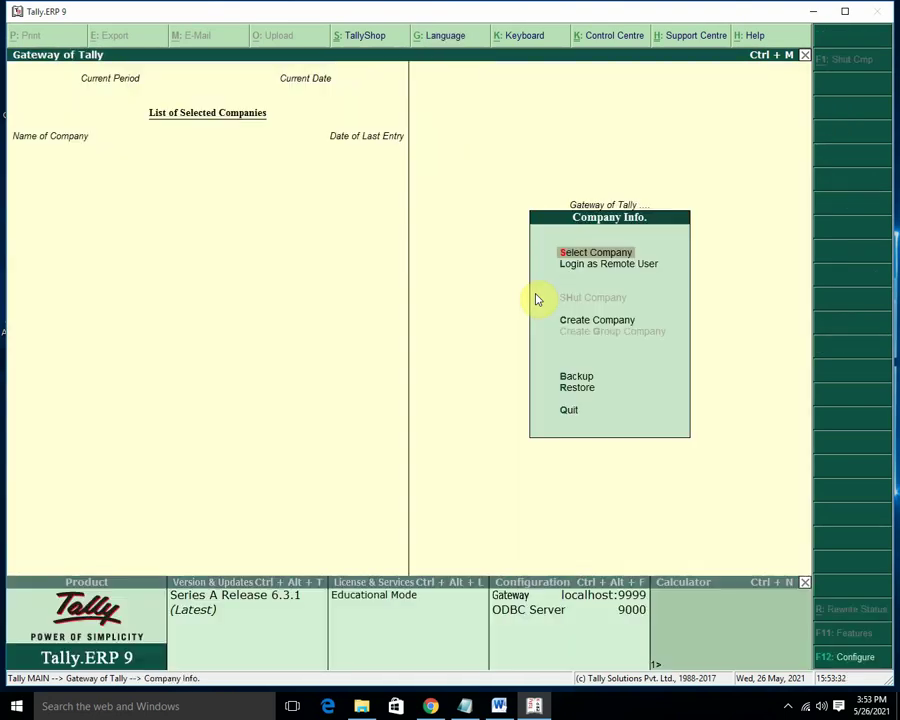
left_click(535, 293)
key("Return")
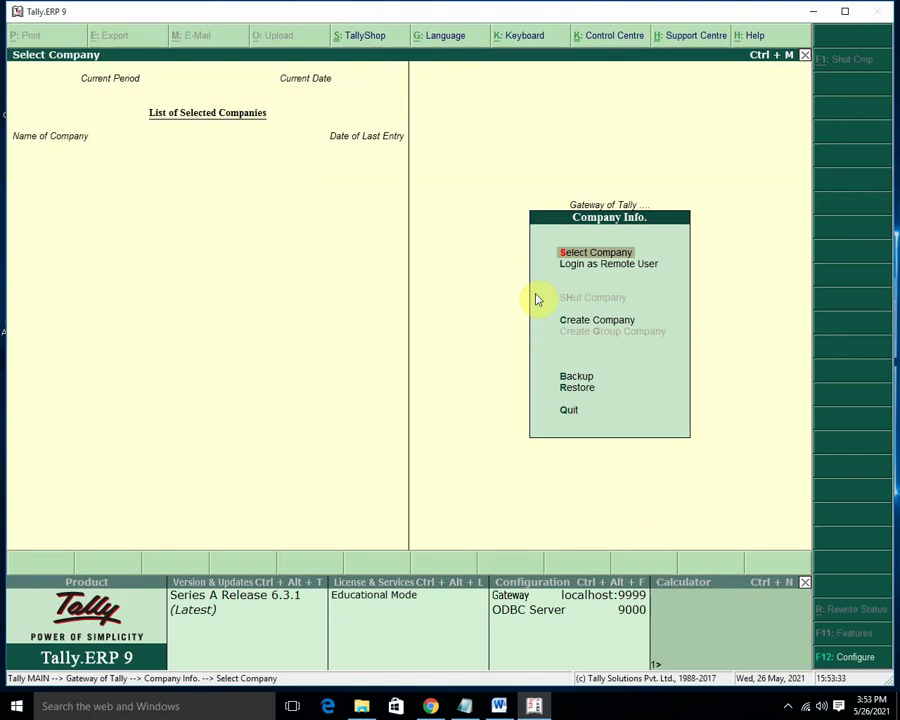
key("Down")
key("Down")
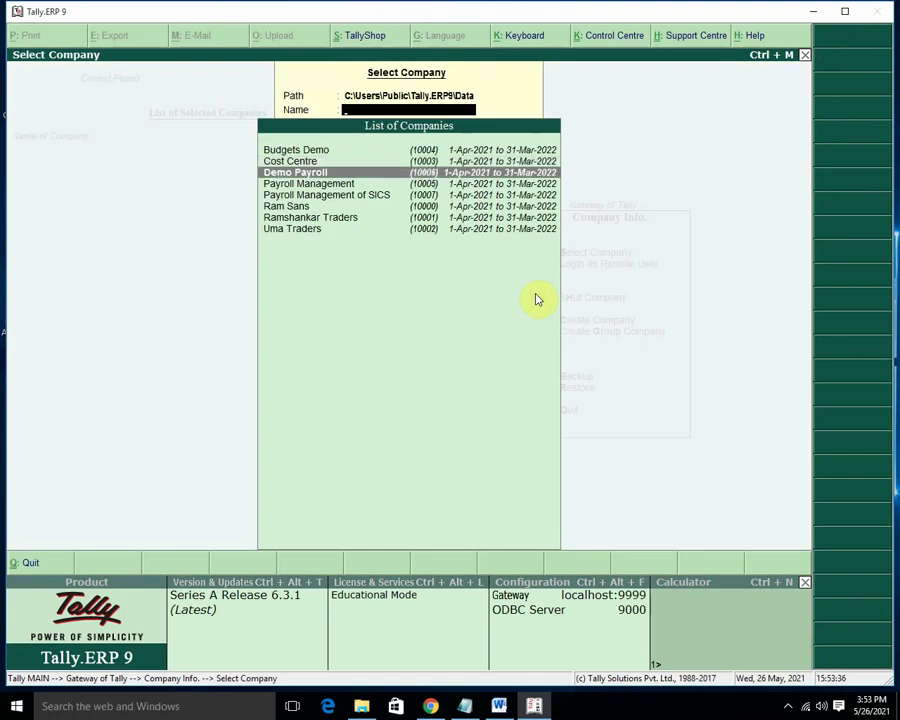
key("Down")
key("Return")
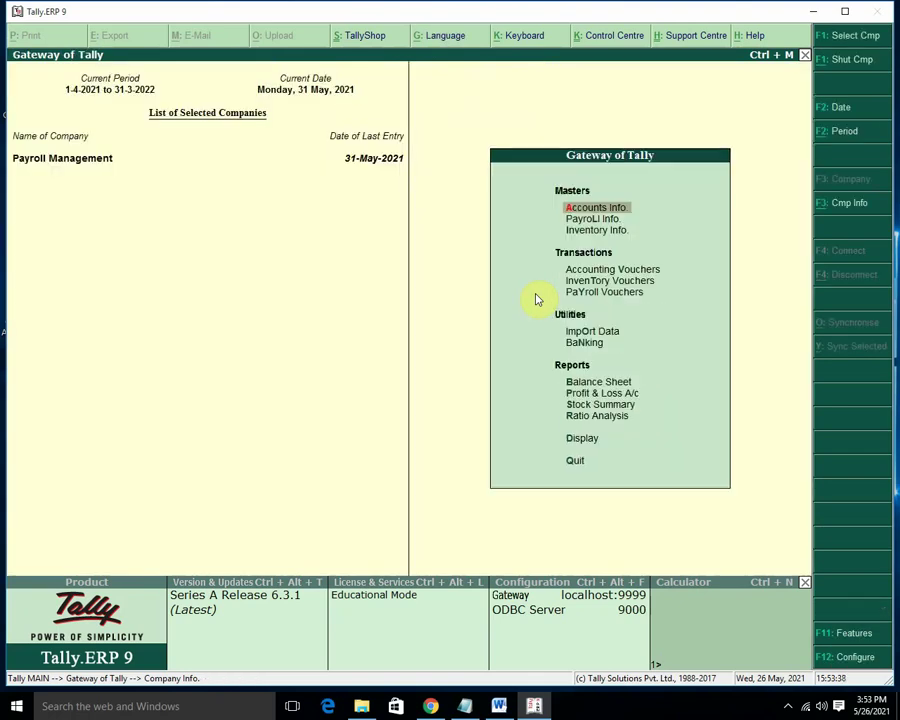
Open the EPF pay head for alteration under Payroll Info > Pay Heads.
key("Down")
key("Return")
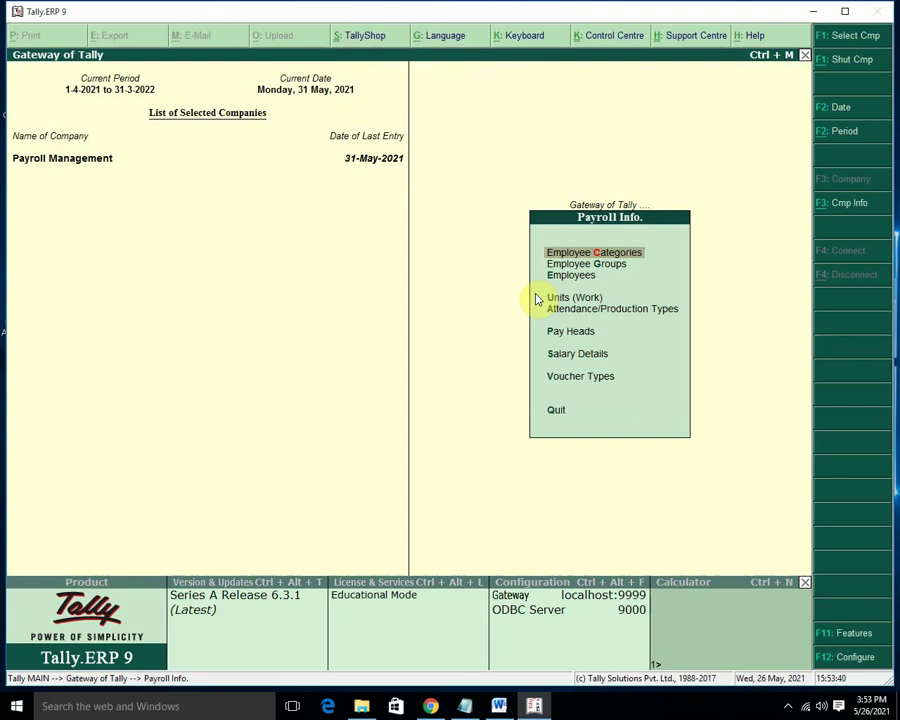
key("Down")
key("Down")
key("Down")
key("Down")
key("Down")
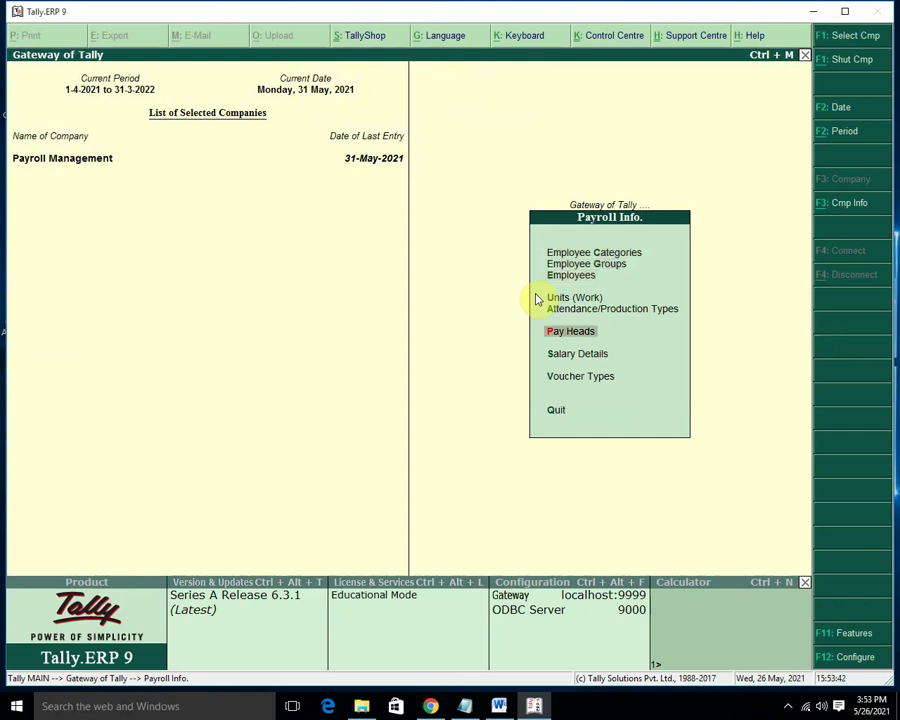
key("Return")
key("Return")
key("Escape")
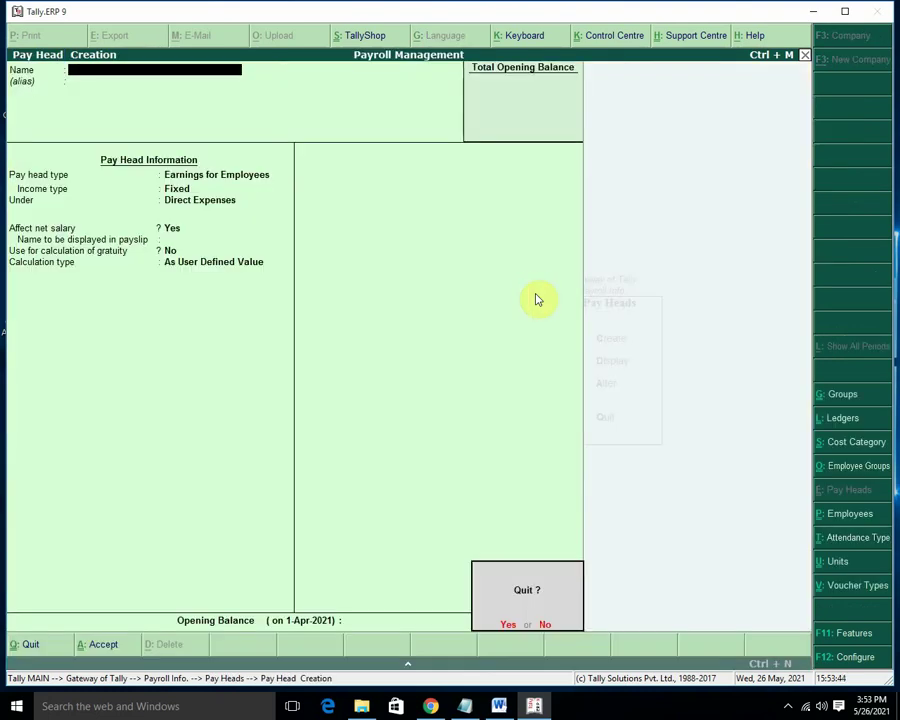
key("Return")
key("Down")
key("Down")
key("Return")
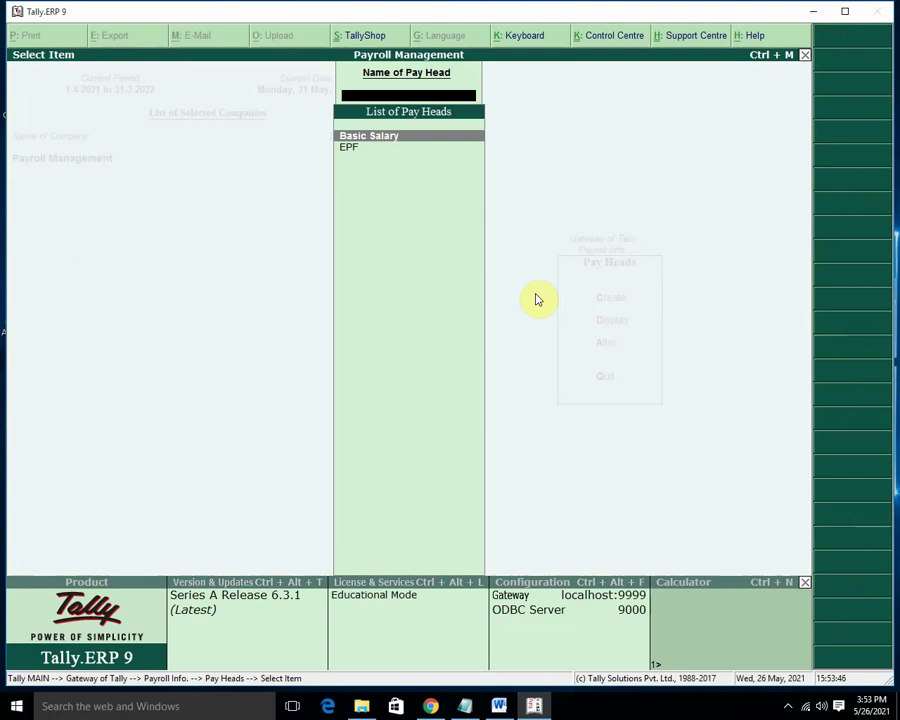
key("Down")
key("Return")
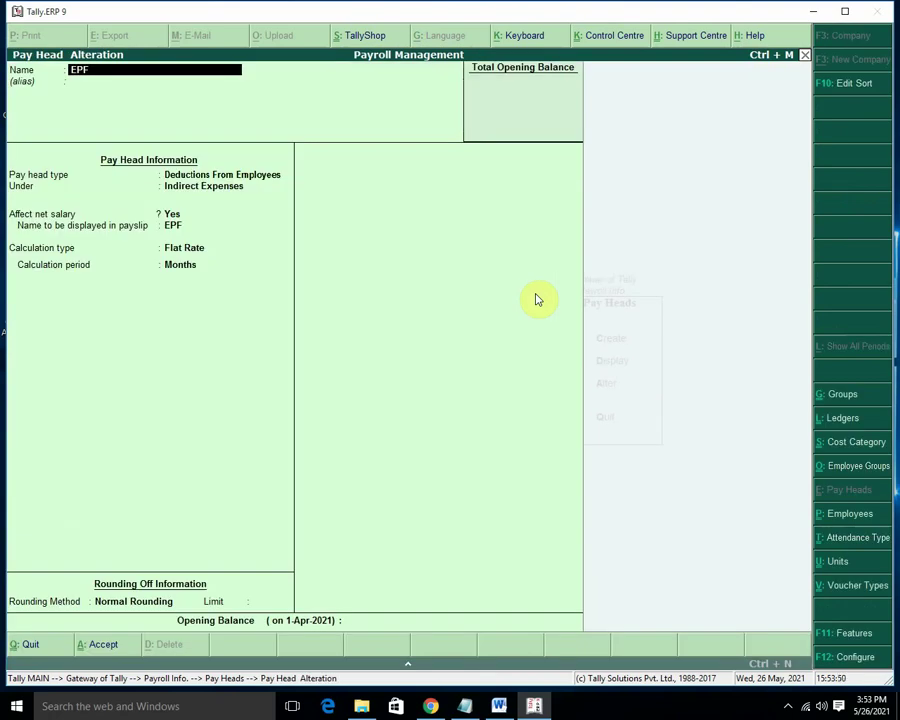
Set EPF's calculation type to As Computed Value, keeping Normal Rounding.
key("Return")
key("Return")
key("Return")
key("Return")
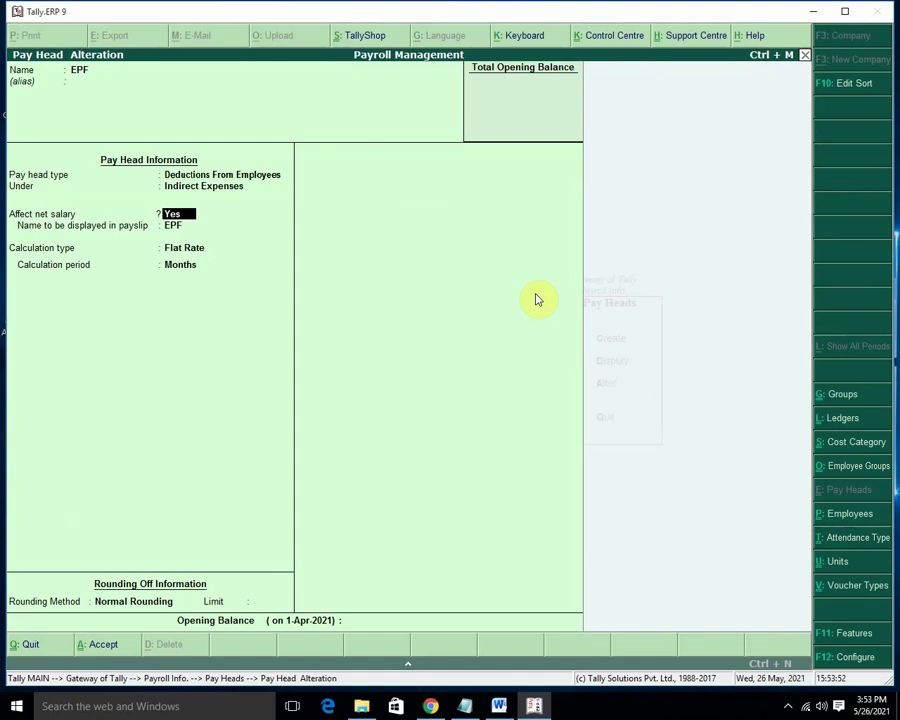
key("Return")
key("Return")
key("Up")
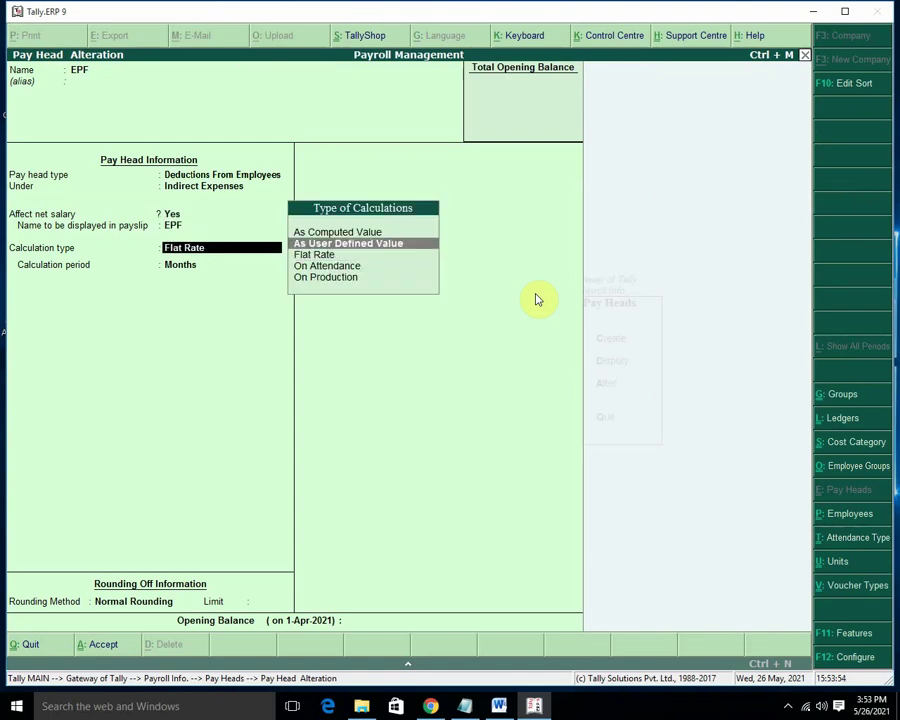
key("Up")
key("Return")
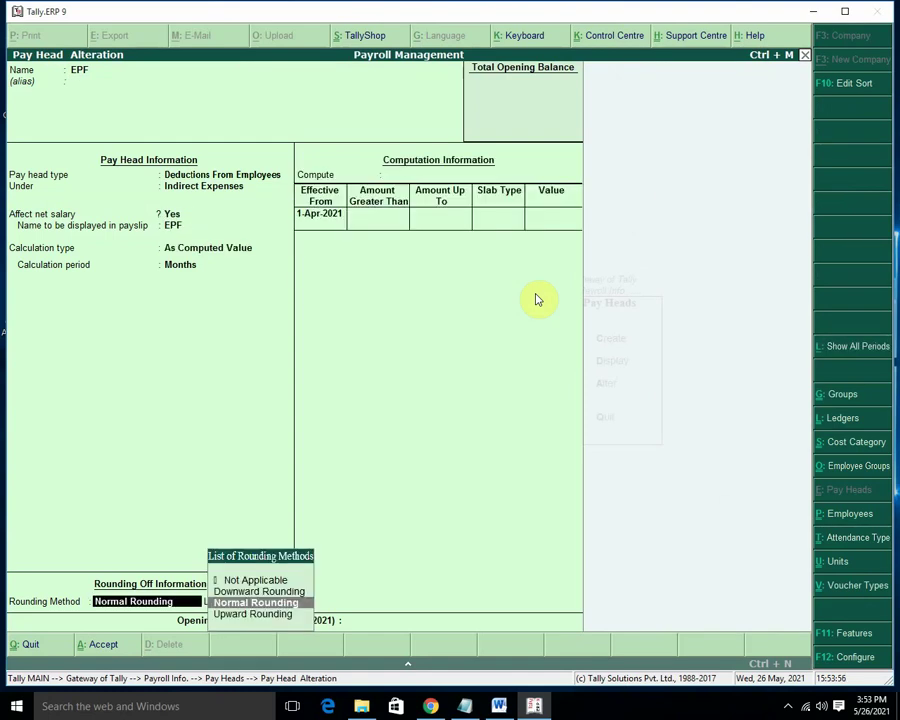
key("Return")
key("Return")
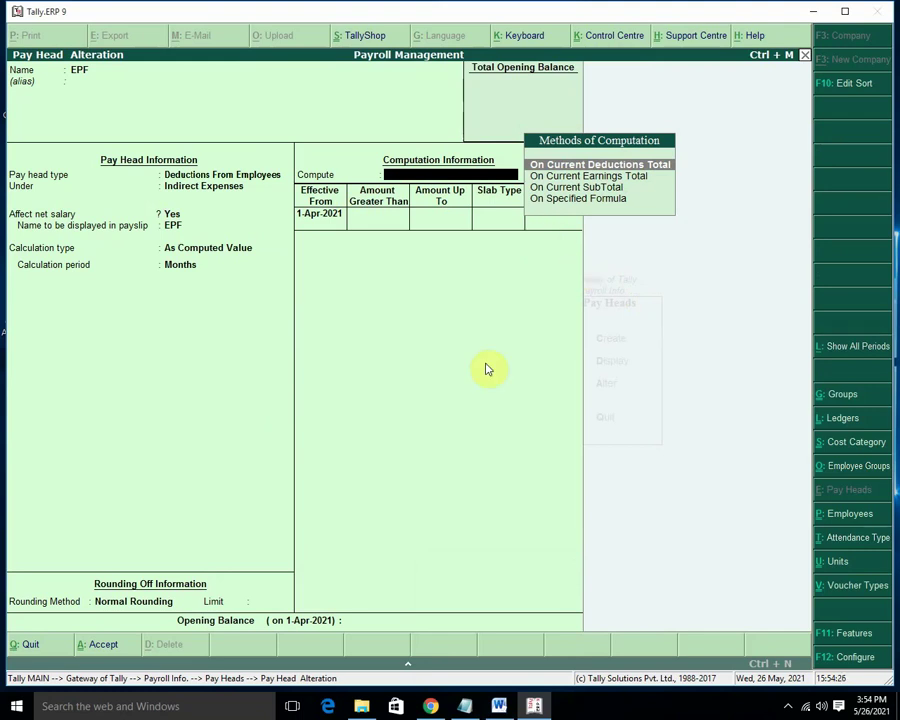
Highlight the first compute bullet, On Current Earnings Total and On Current Sub Total in yellow.
left_click(500, 706)
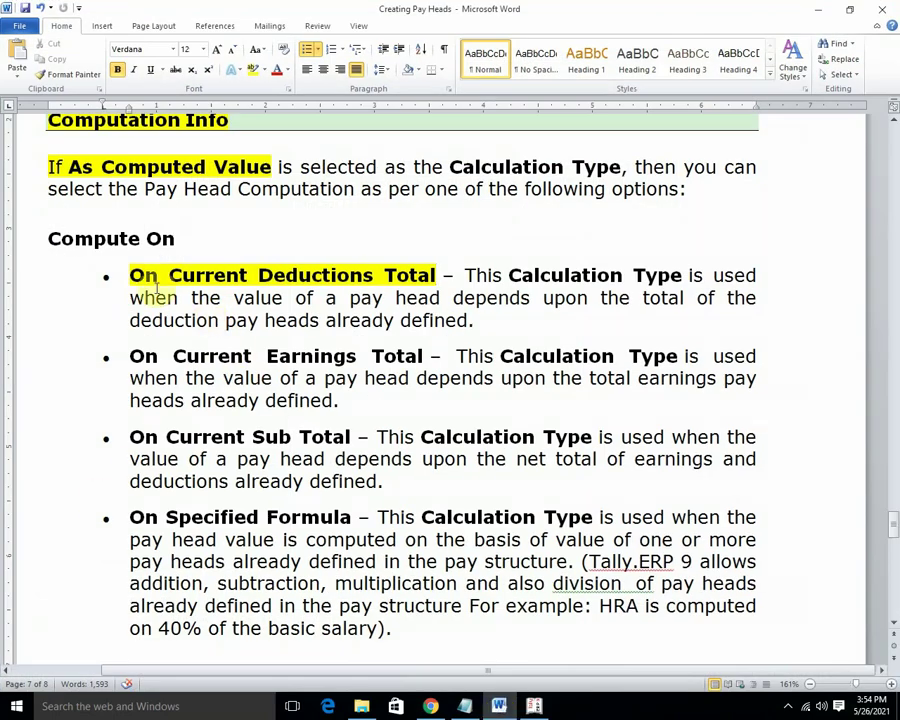
left_click(467, 275)
left_click_drag(467, 275, 478, 320)
left_click(254, 70)
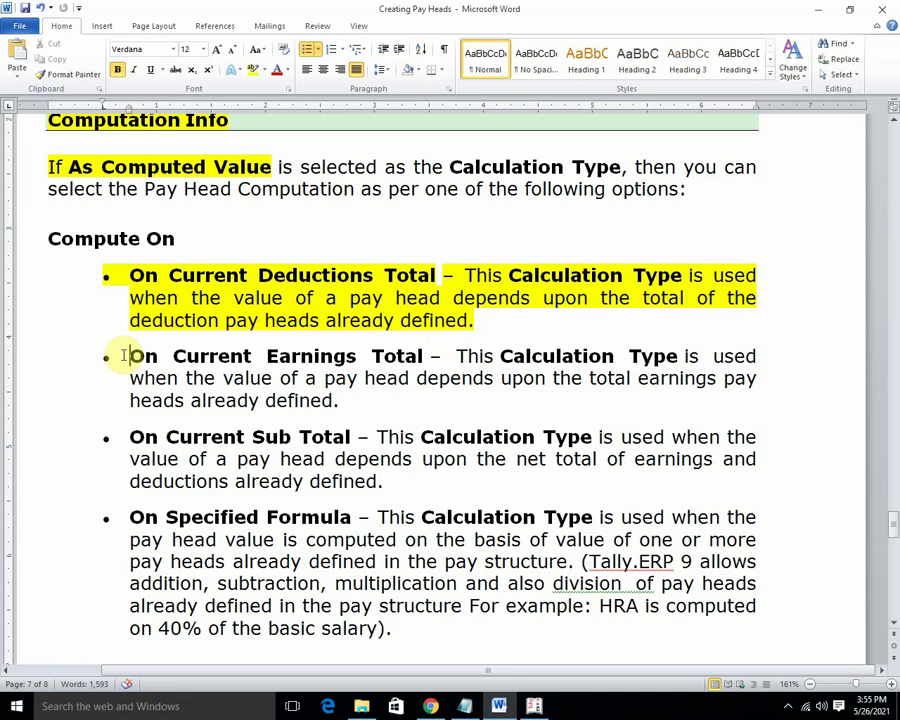
left_click_drag(129, 356, 386, 396)
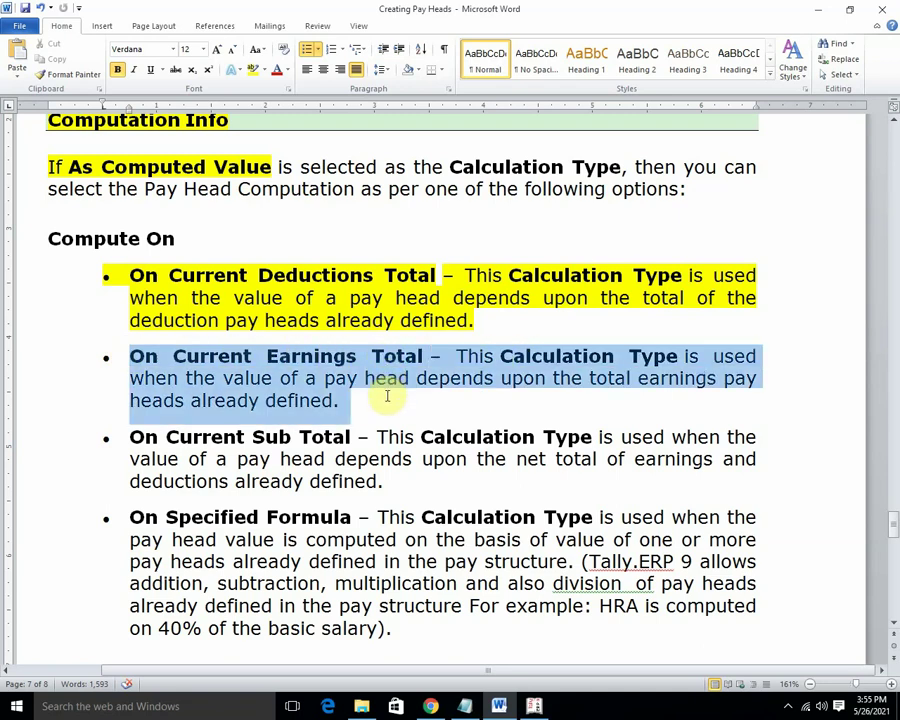
left_click(252, 69)
left_click(129, 437)
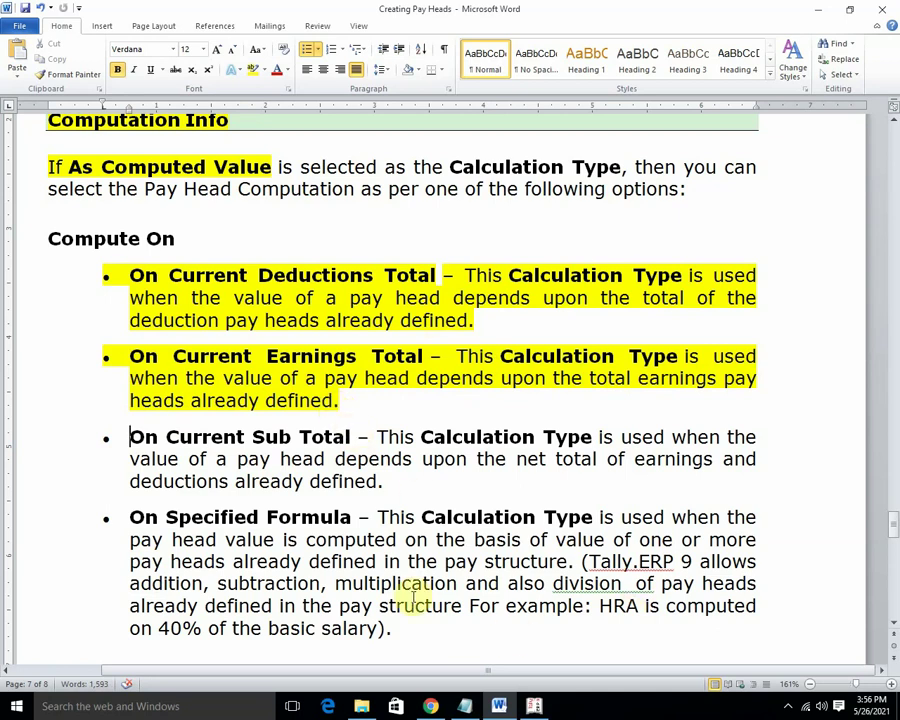
left_click(128, 438)
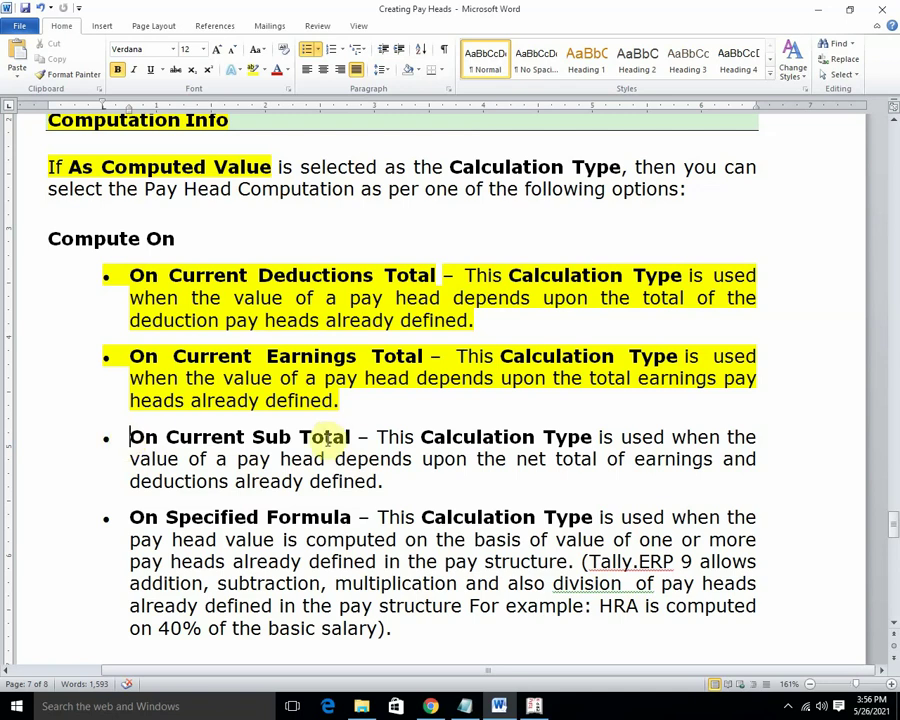
left_click_drag(131, 437, 386, 475)
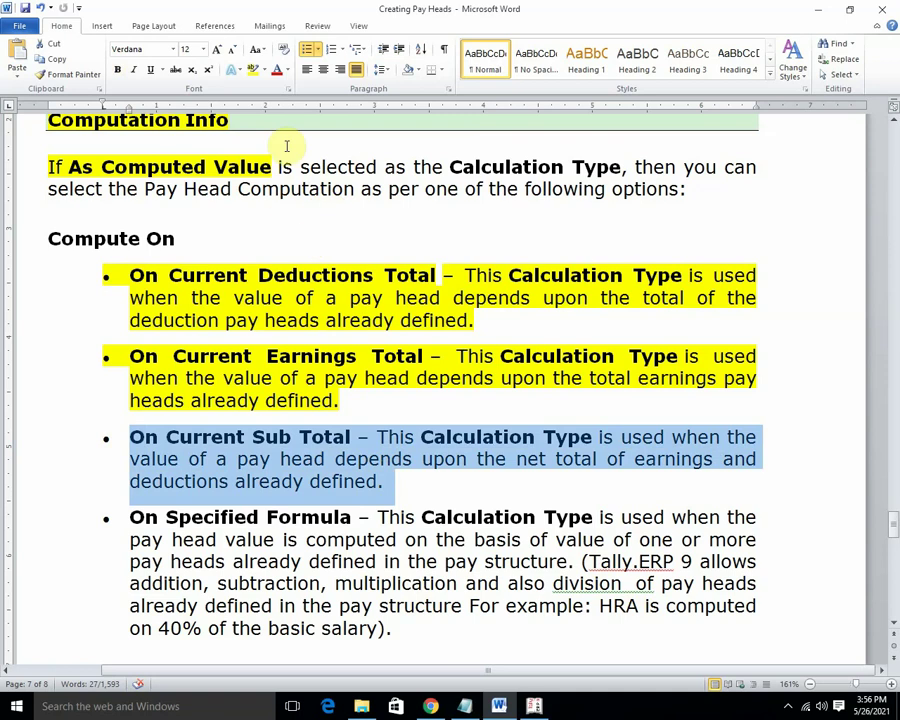
left_click(253, 72)
key("Right")
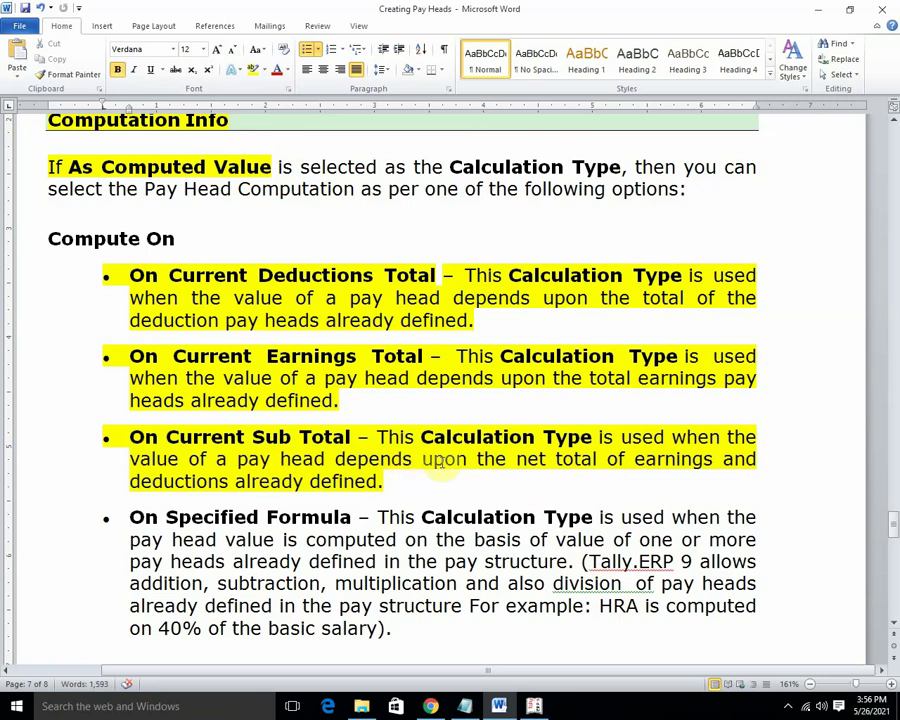
Colour 'net total of earnings' and 'deductions' red, then return to Tally.
left_click_drag(518, 461, 716, 460)
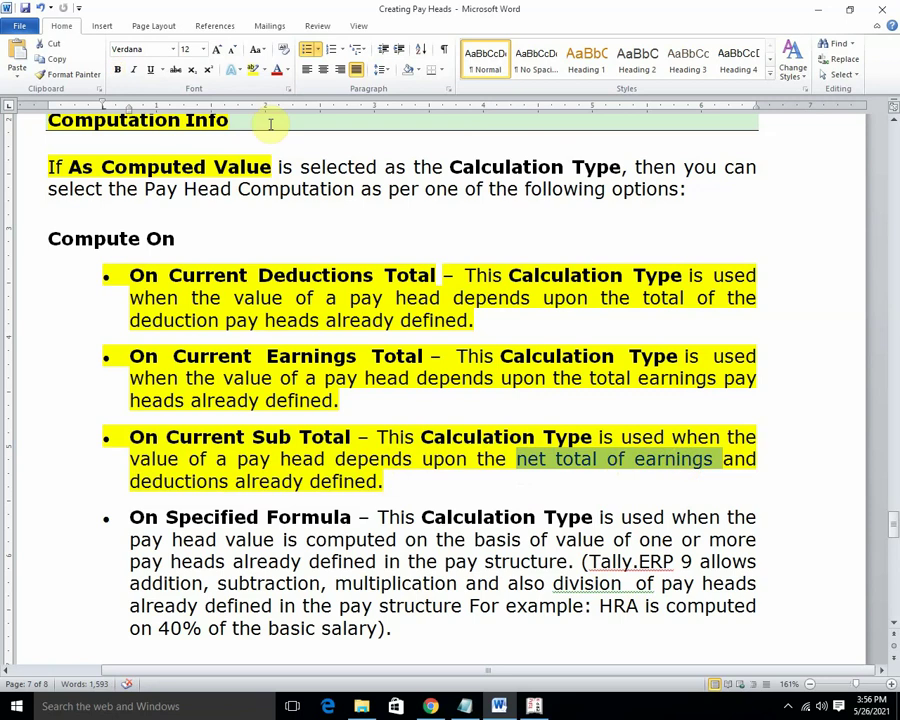
left_click(277, 70)
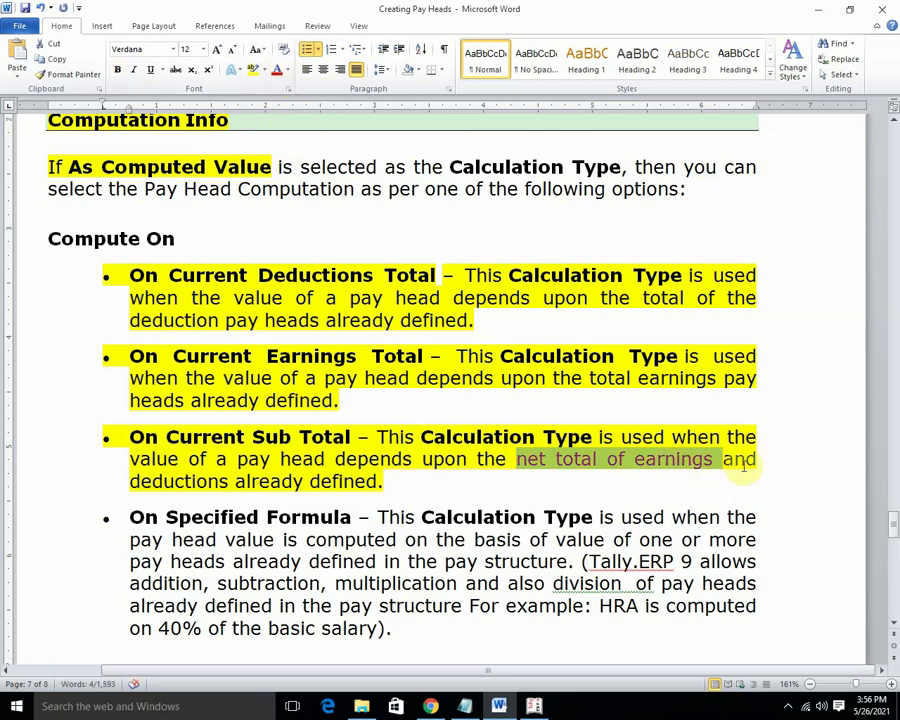
left_click_drag(130, 481, 224, 482)
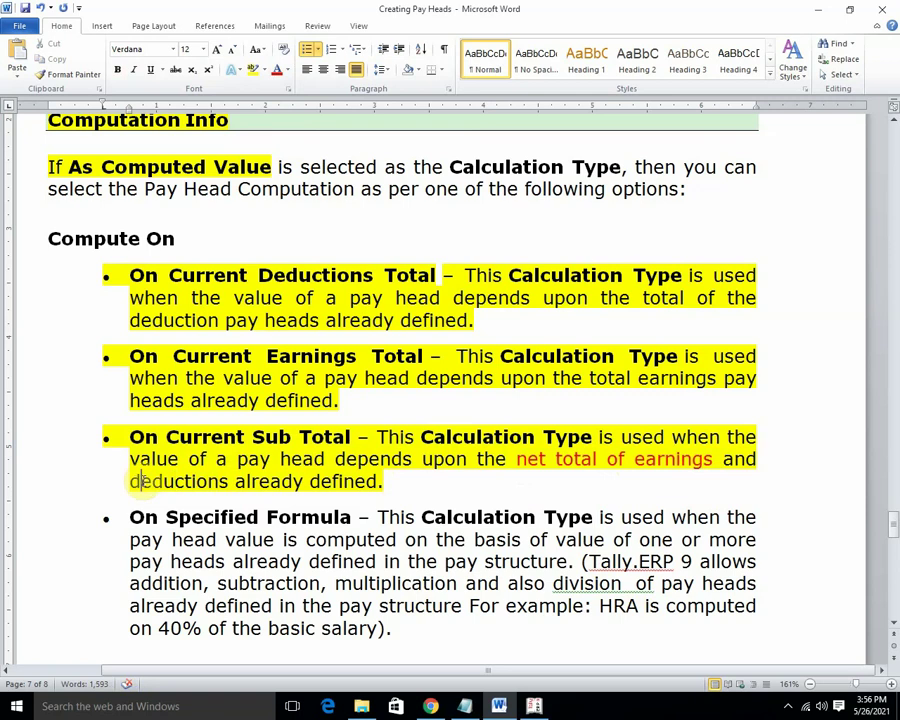
left_click_drag(140, 481, 229, 481)
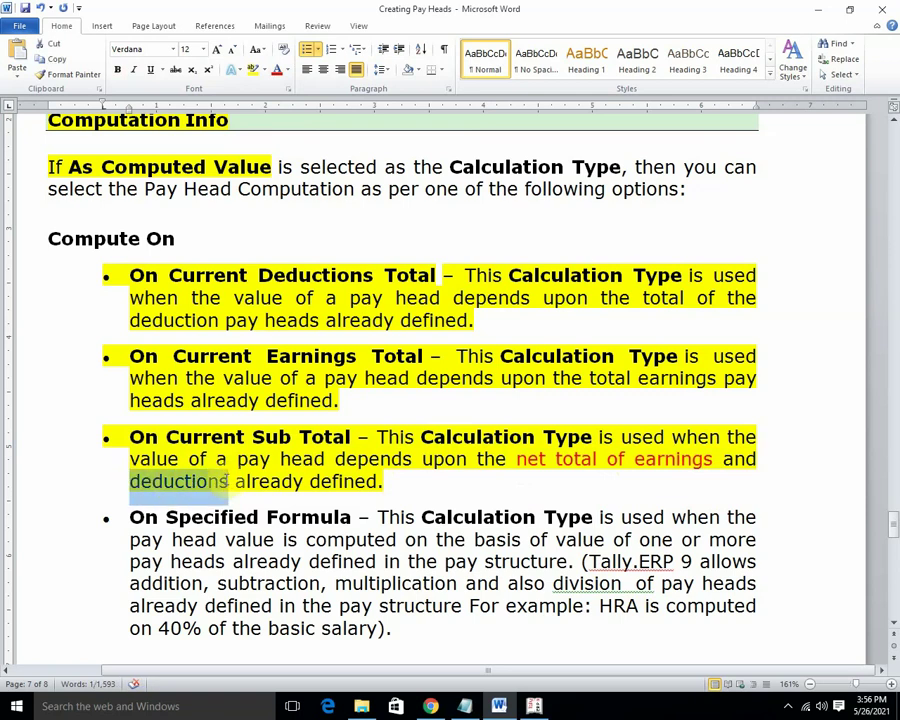
left_click(276, 71)
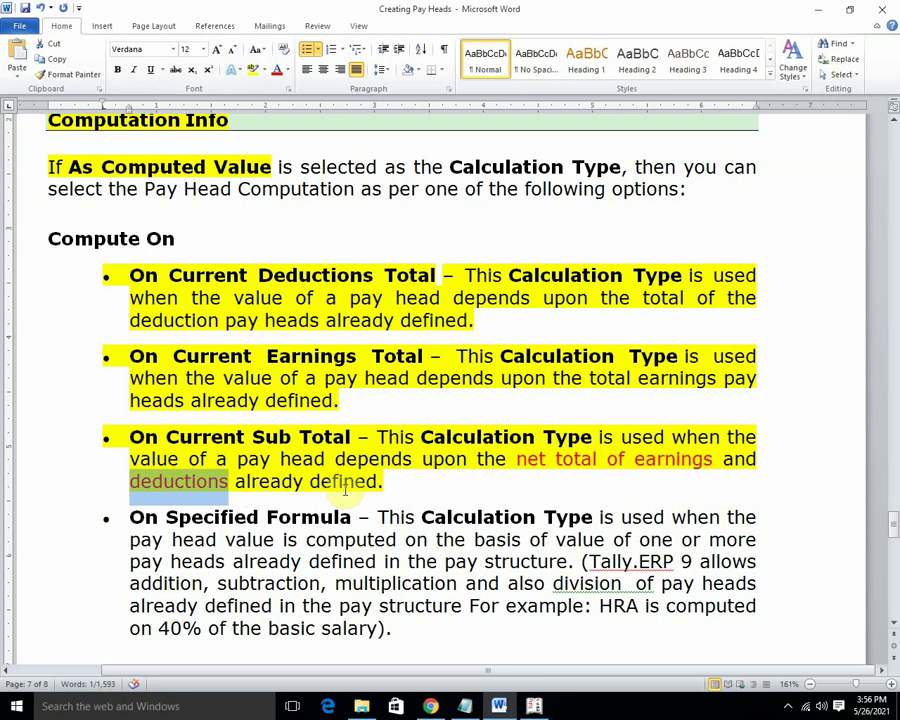
left_click(534, 704)
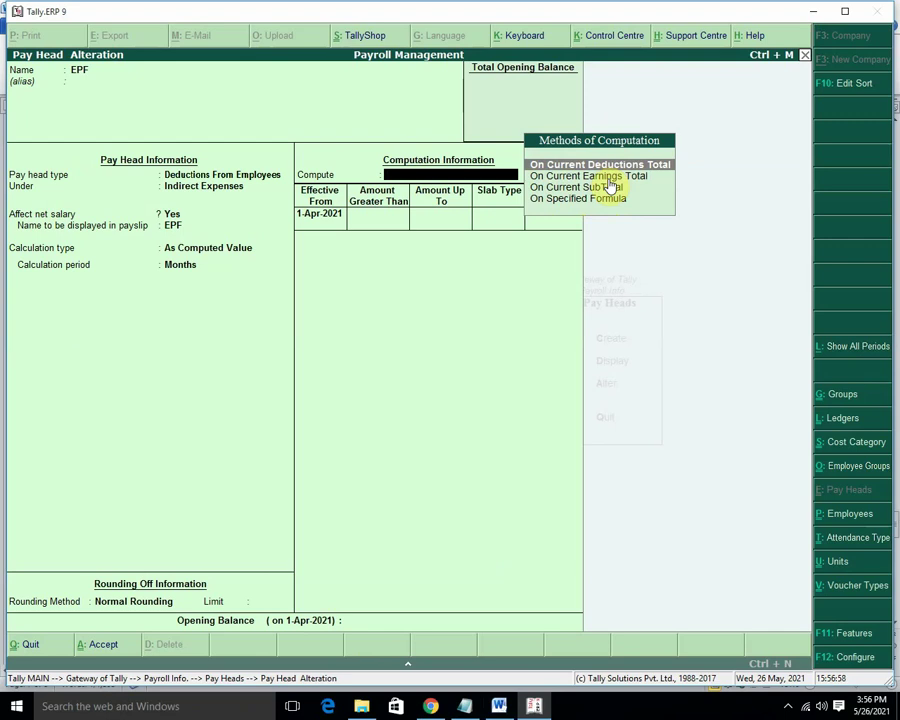
Highlight the On Specified Formula bullet yellow and colour its already-defined pay heads phrase red.
left_click(499, 706)
scroll(192, 532, "down", 1)
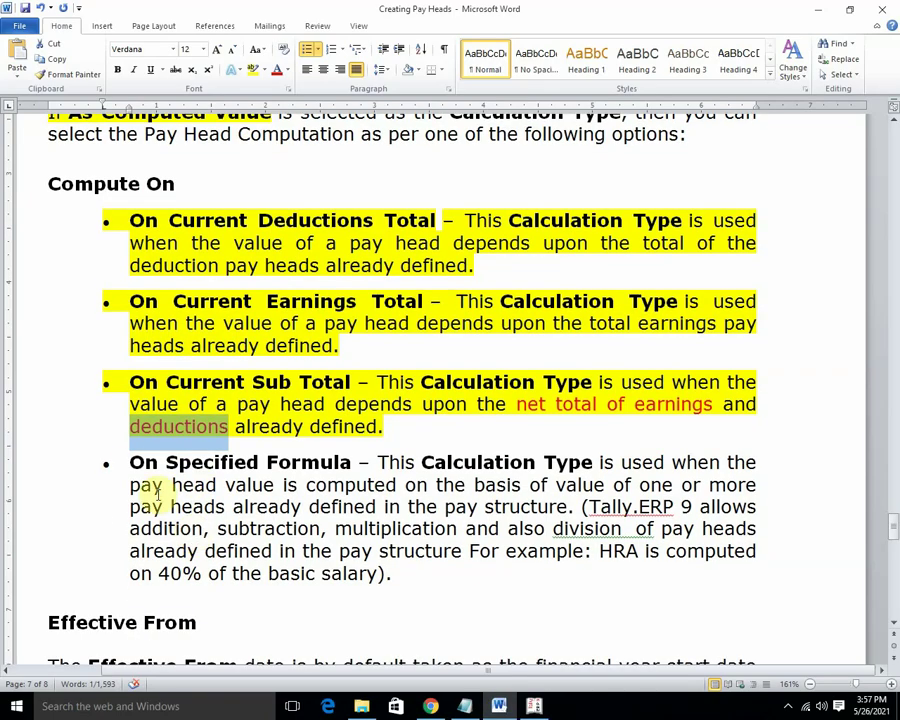
left_click_drag(131, 463, 436, 563)
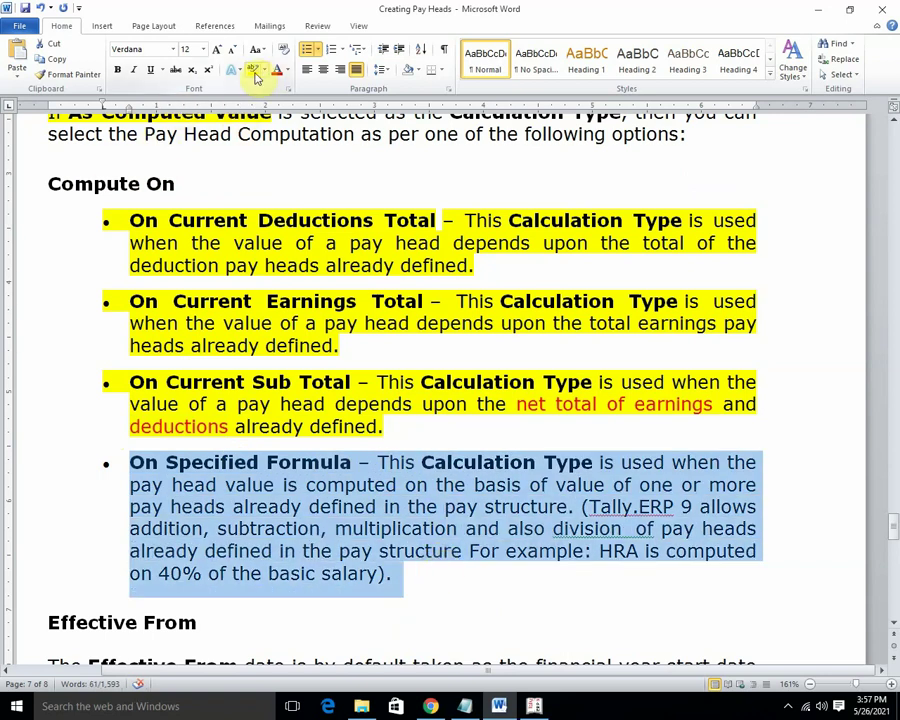
left_click(253, 70)
key("Right")
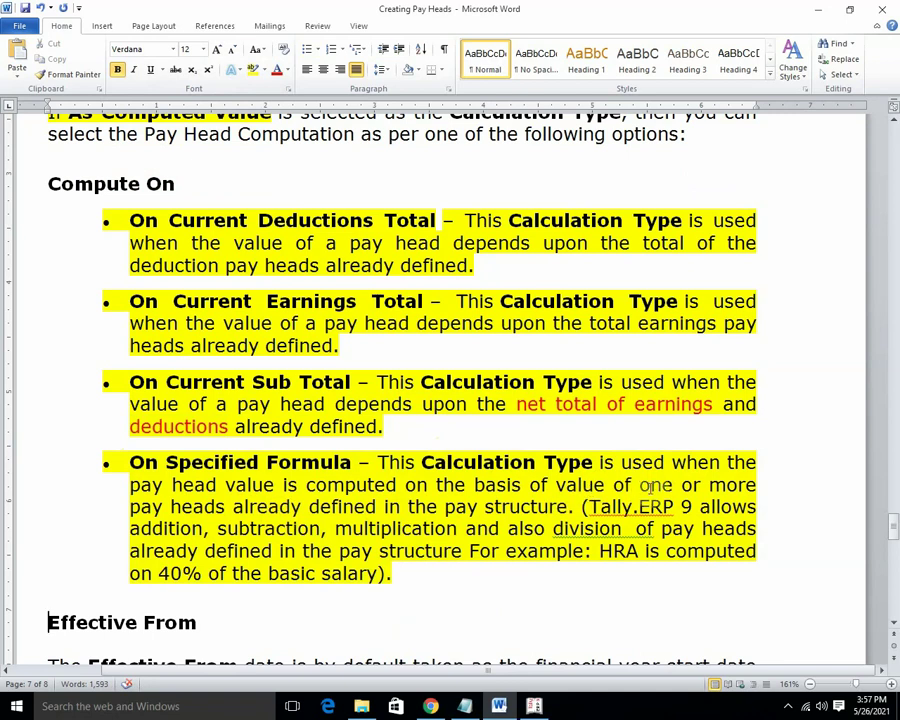
left_click_drag(639, 484, 570, 508)
left_click(280, 72)
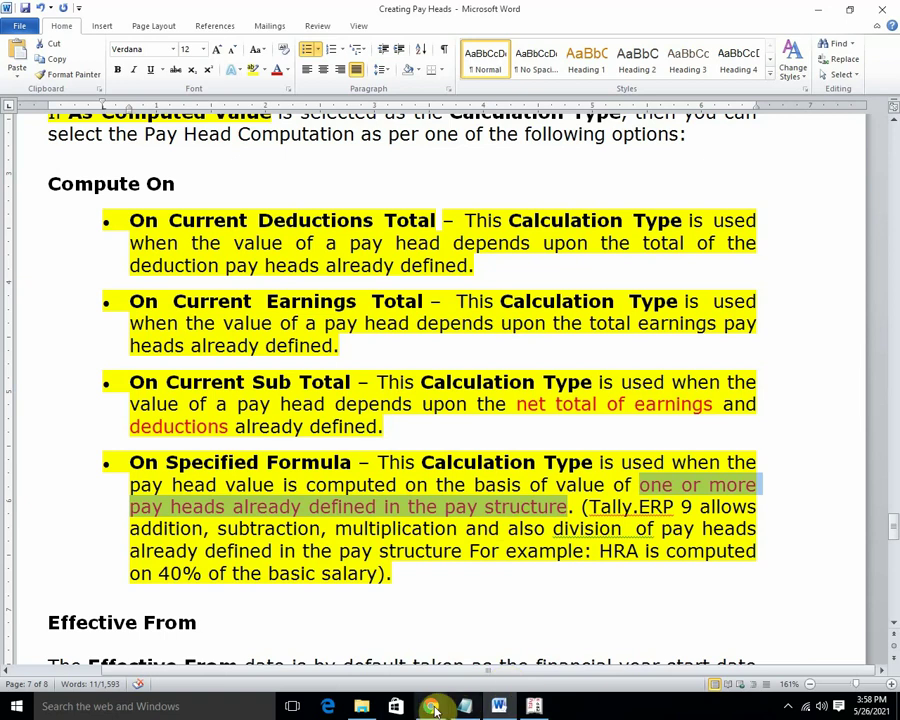
Set EPF to compute On Specified Formula as Basic Salary minus Basic Salary.
mouse_move(435, 710)
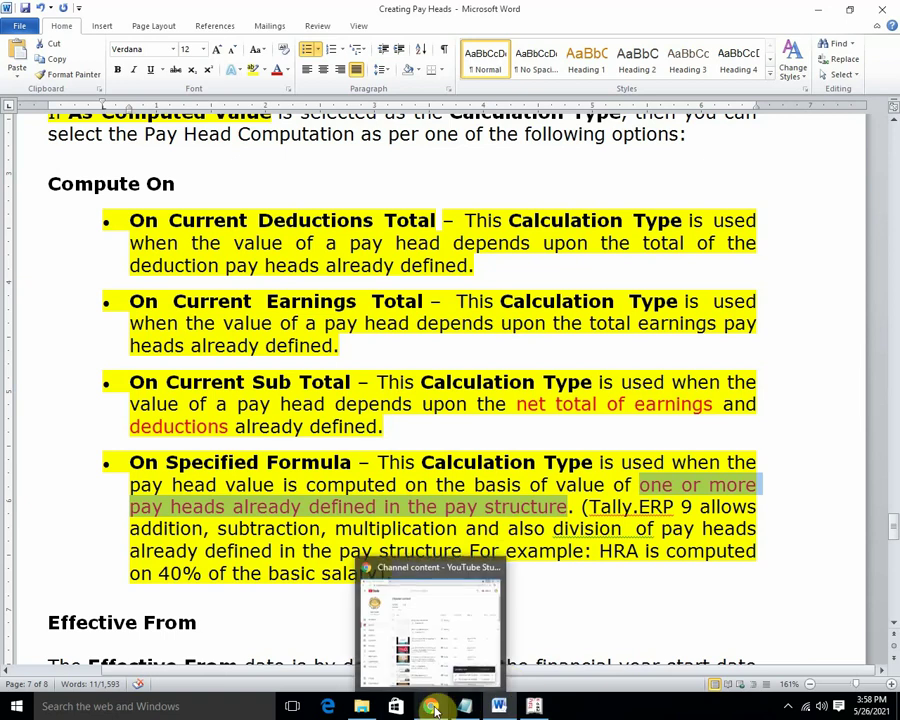
left_click(534, 706)
key("Down")
key("Down")
key("Down")
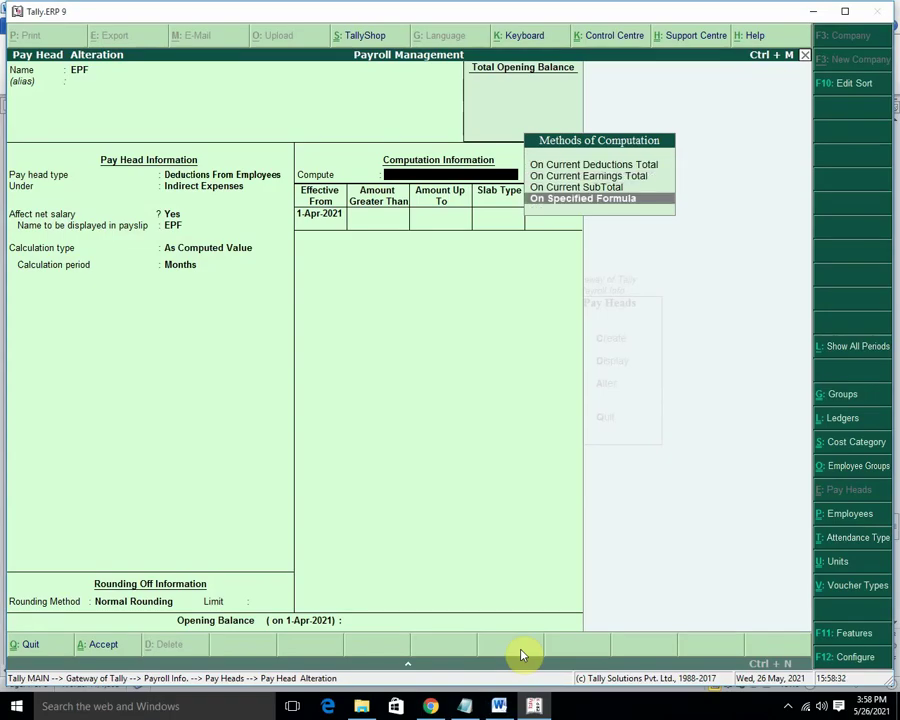
key("Return")
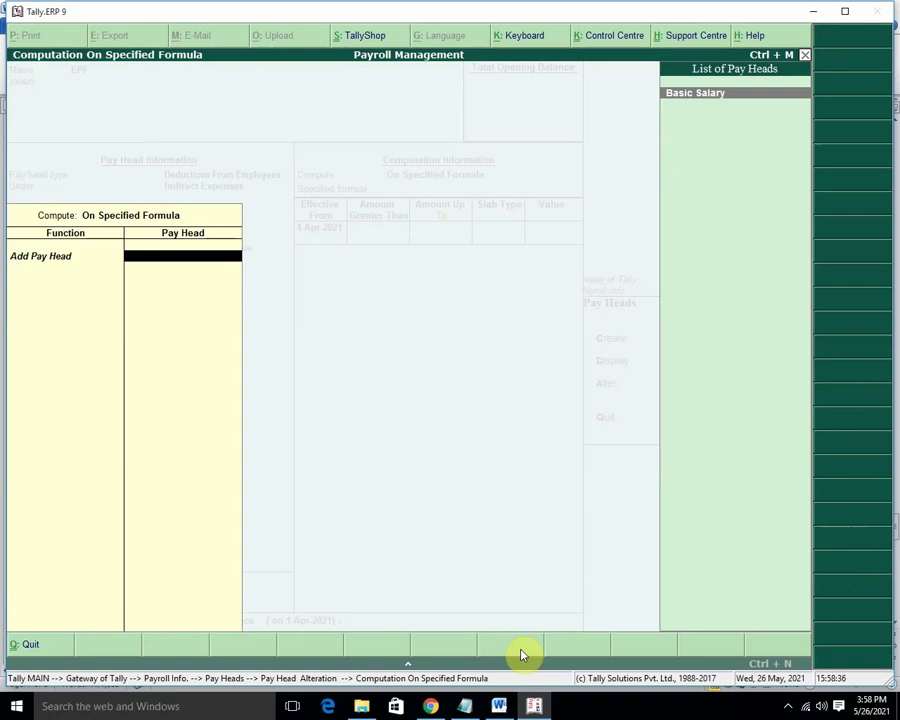
key("BackSpace")
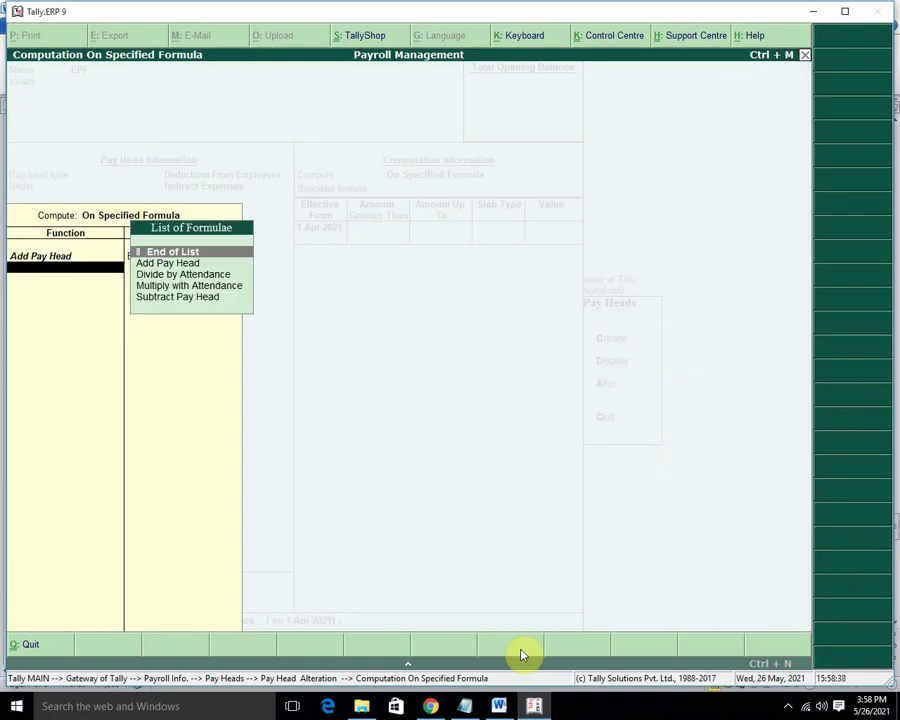
key("Down")
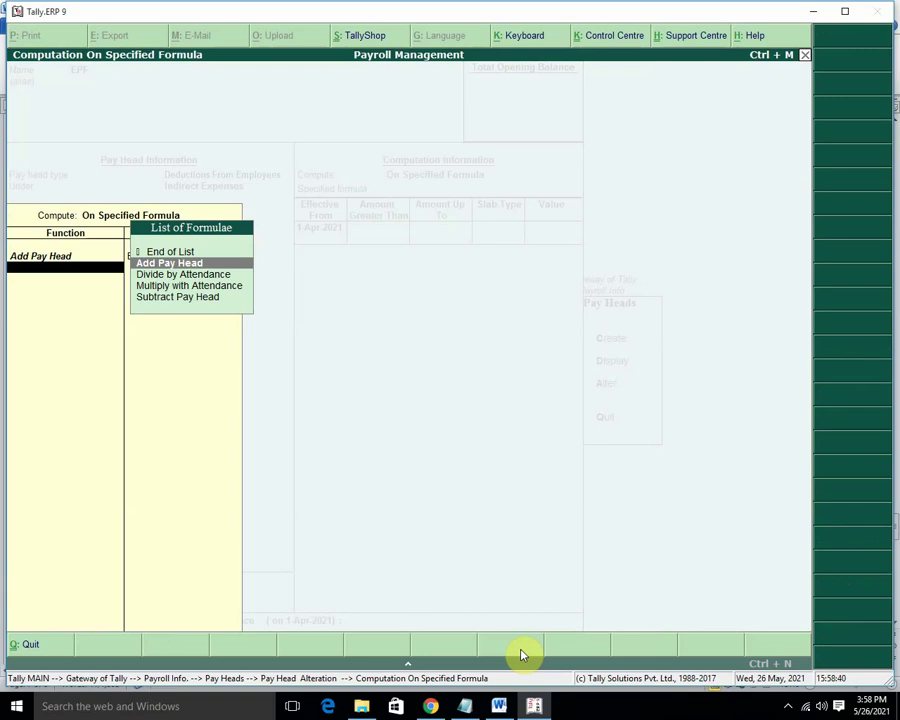
key("Down")
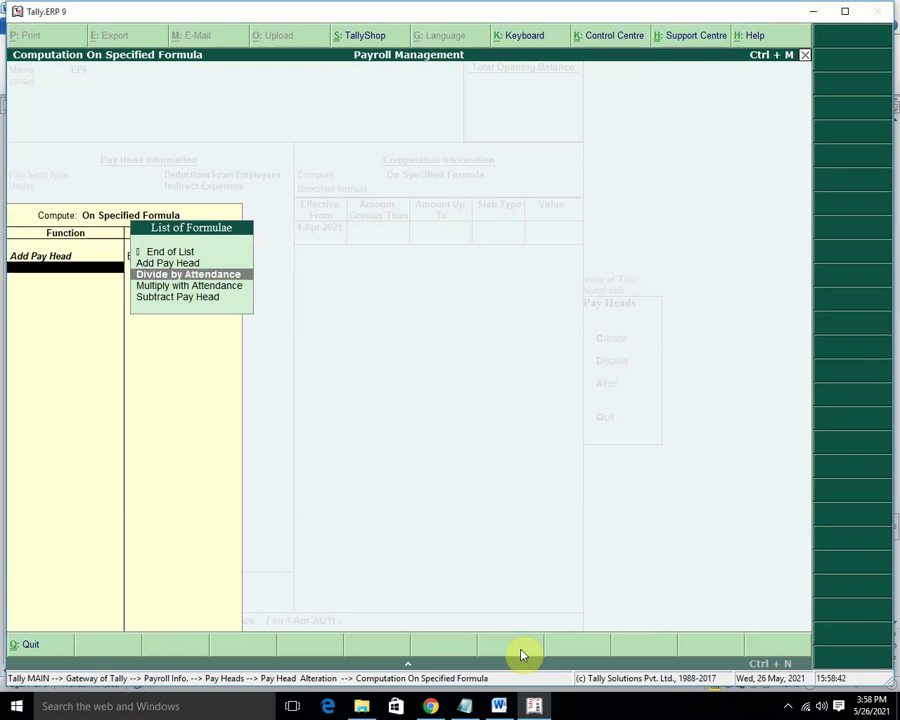
key("Down")
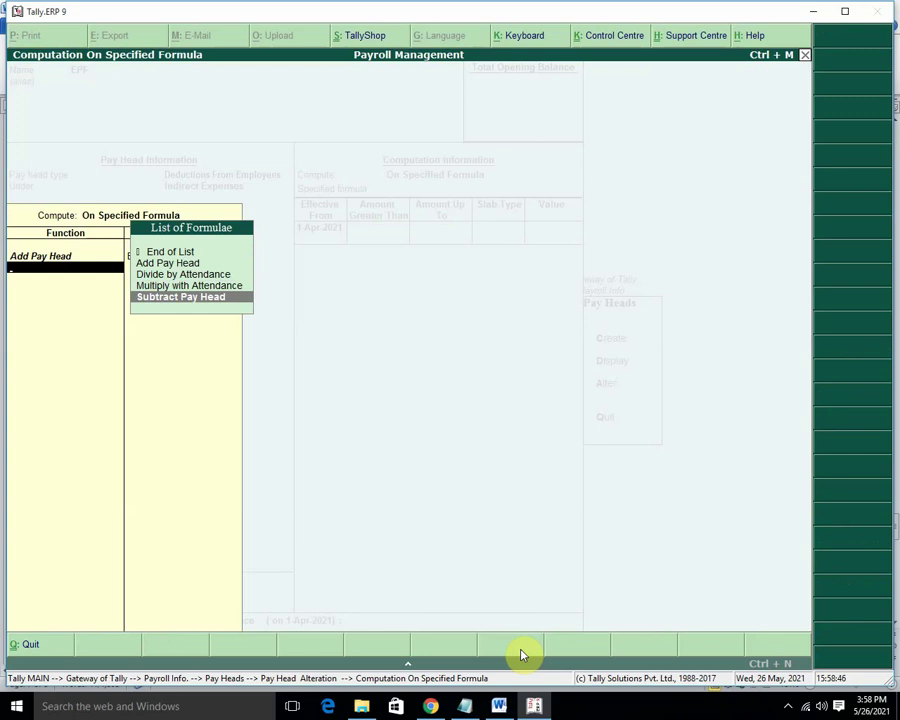
key("Return")
key("Return")
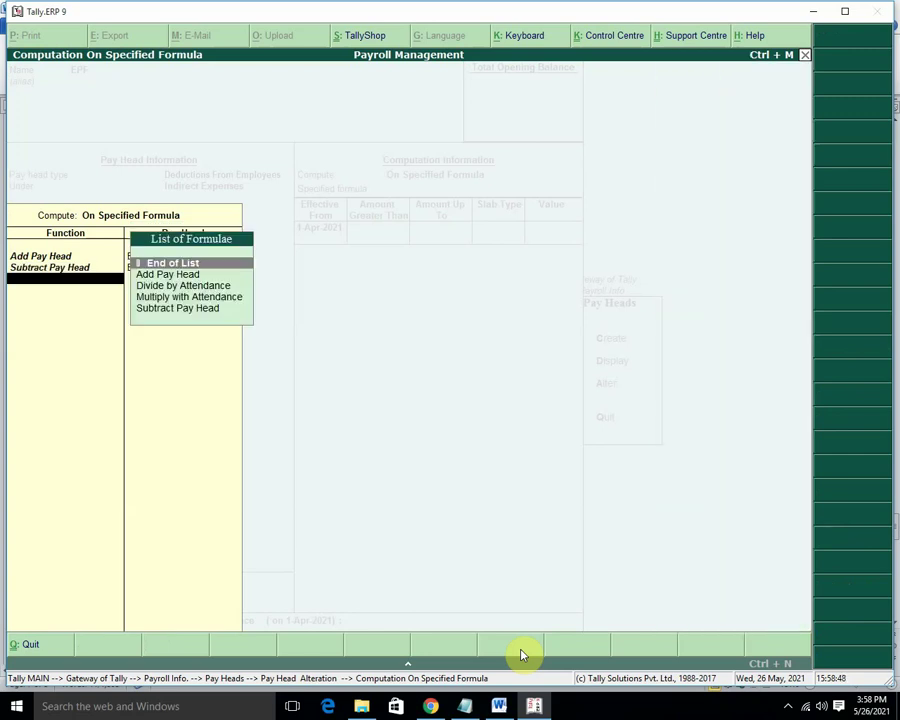
key("Return")
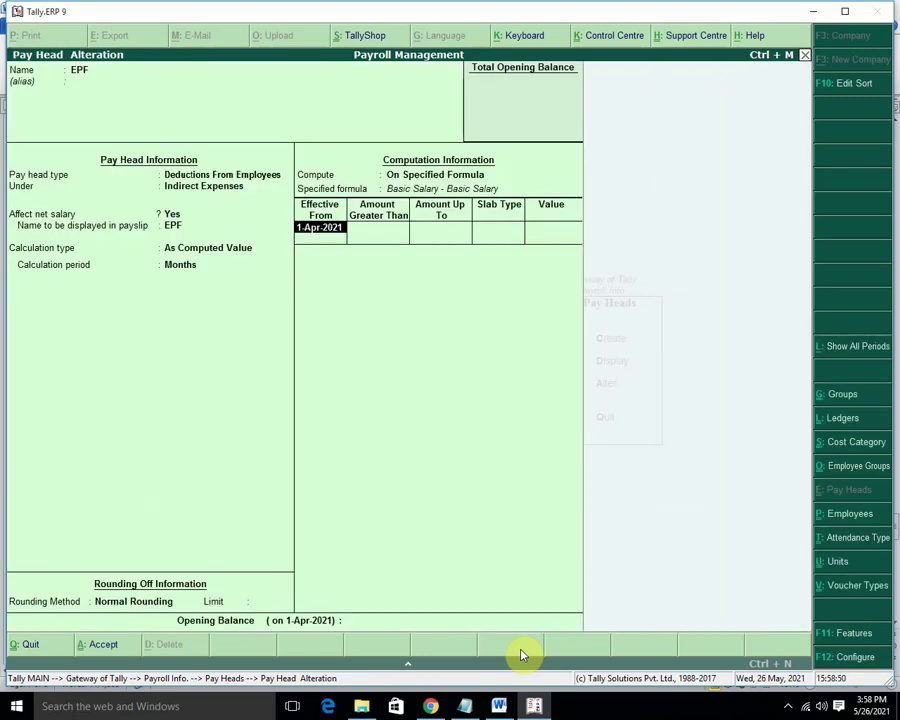
Quit the EPF alteration without saving and return to the Pay Heads menu.
key("BackSpace")
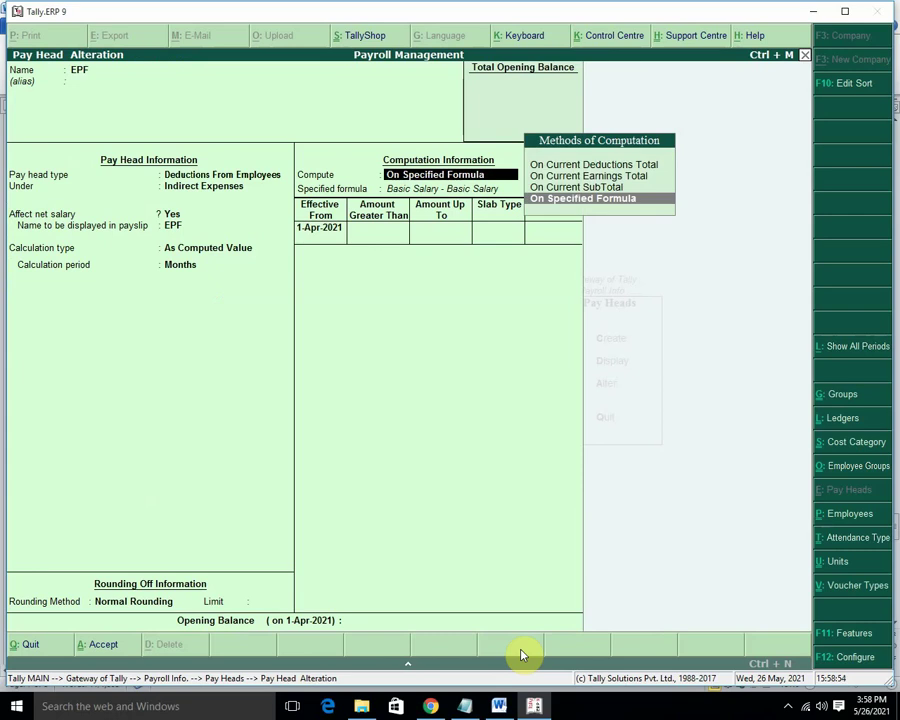
key("Escape")
key("y")
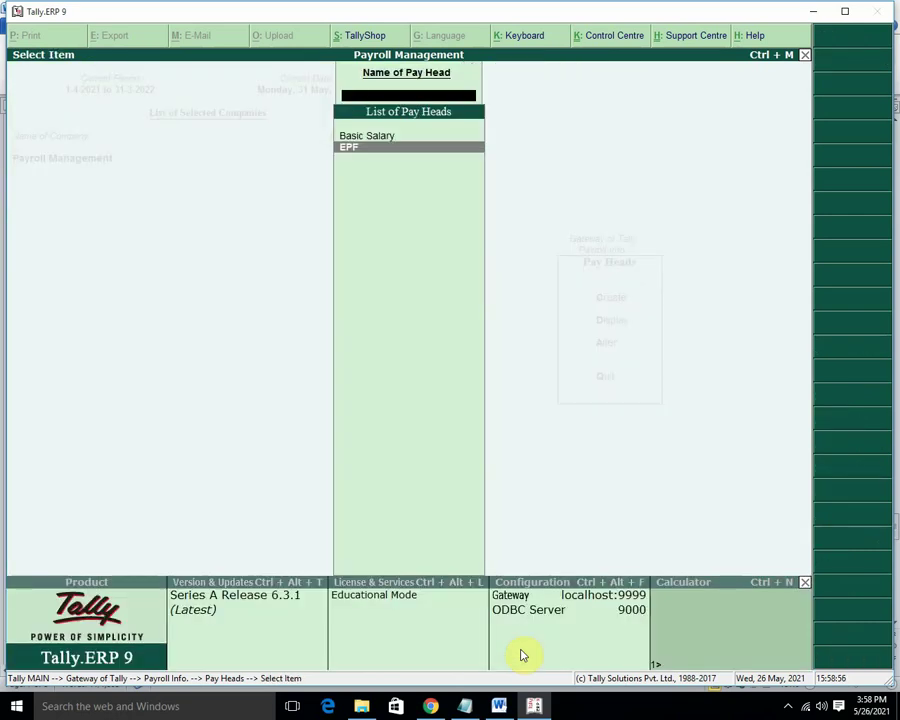
key("Escape")
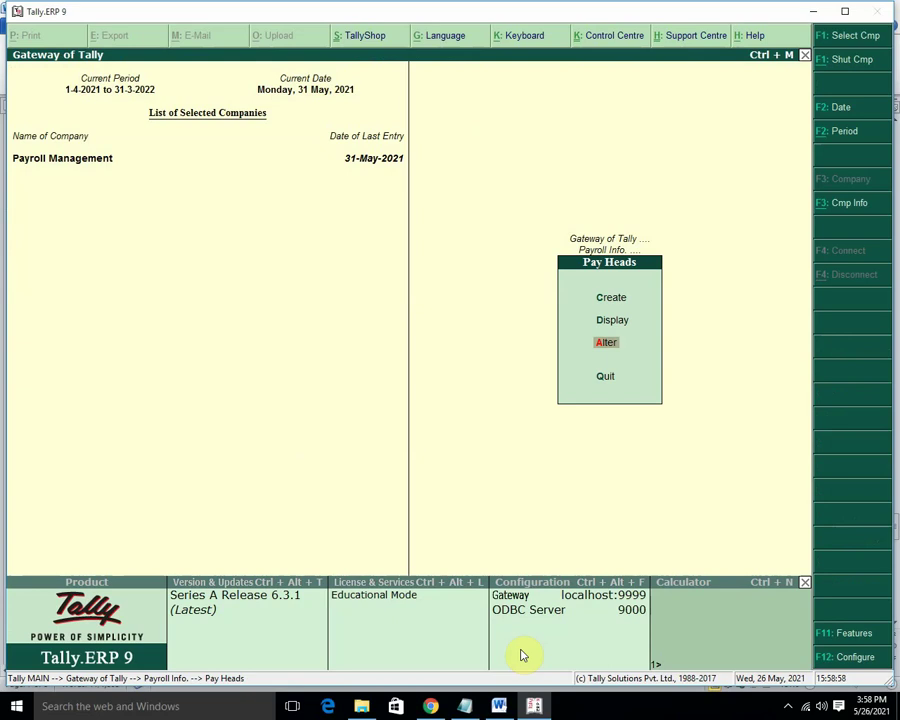
Colour the first sentence of the Effective From explanation purple in the Creating Pay Heads notes.
left_click(499, 706)
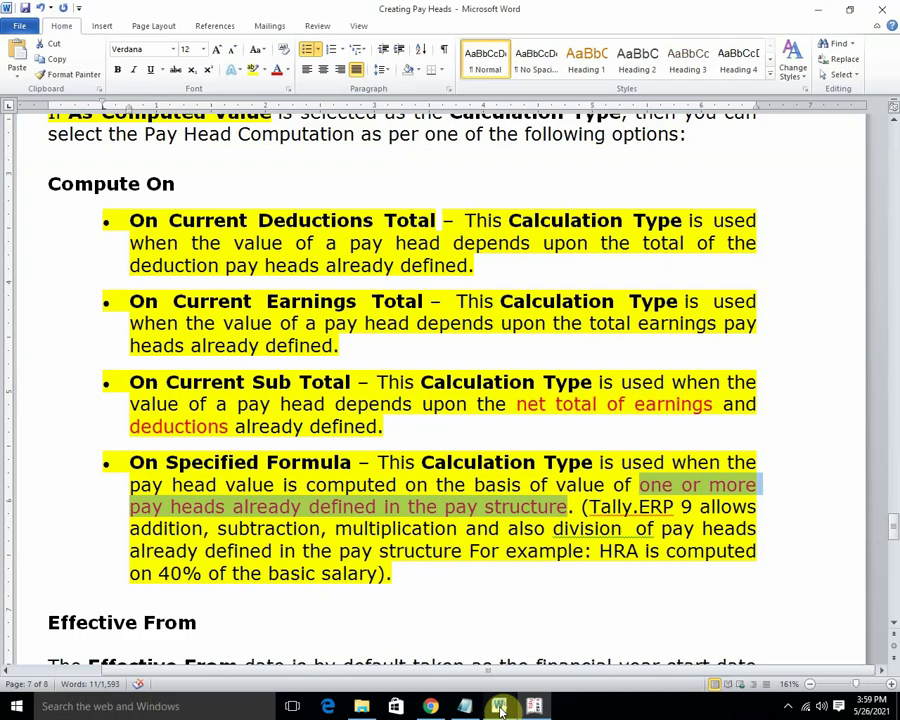
scroll(424, 500, "down", 4)
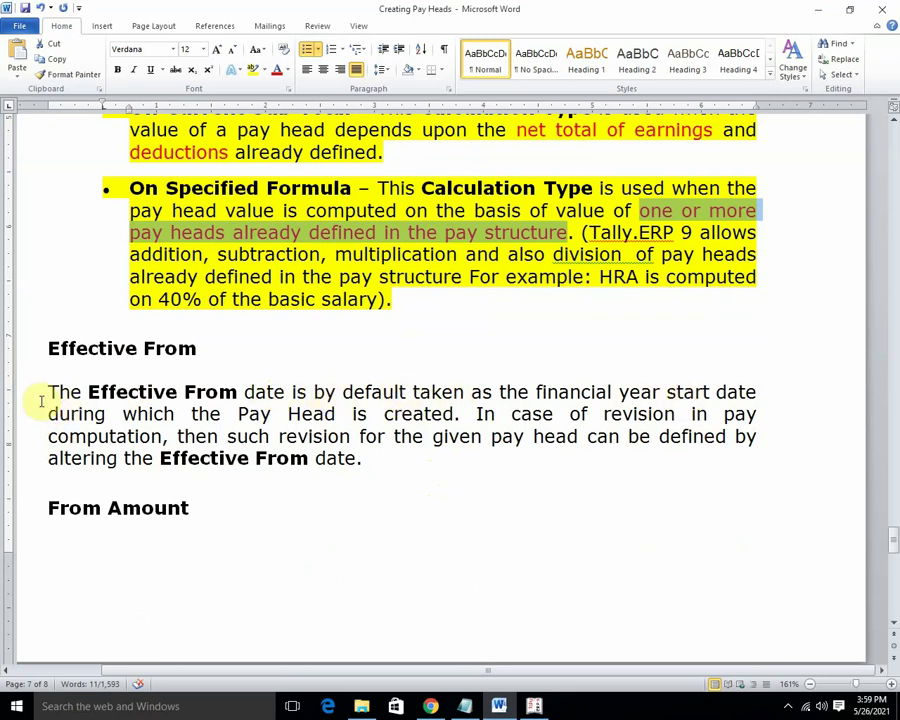
left_click_drag(46, 392, 447, 405)
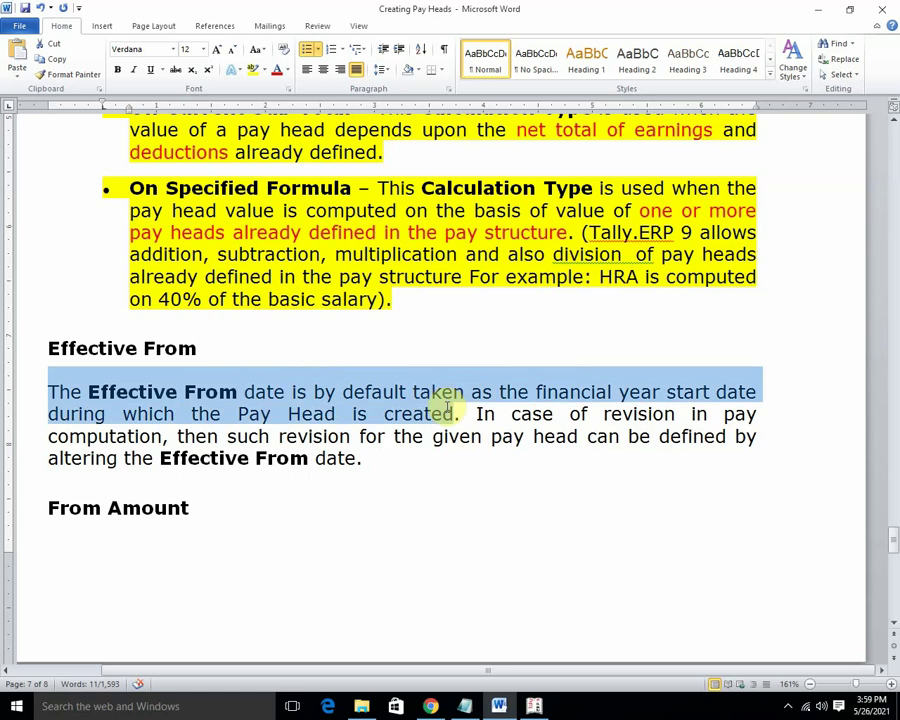
left_click(278, 75)
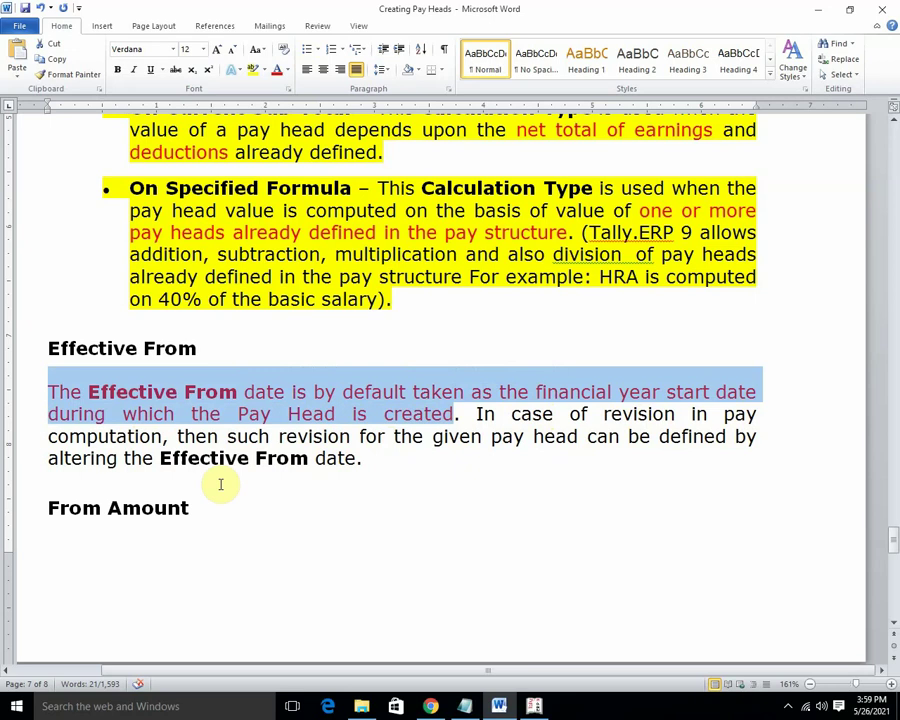
scroll(215, 495, "down", 5)
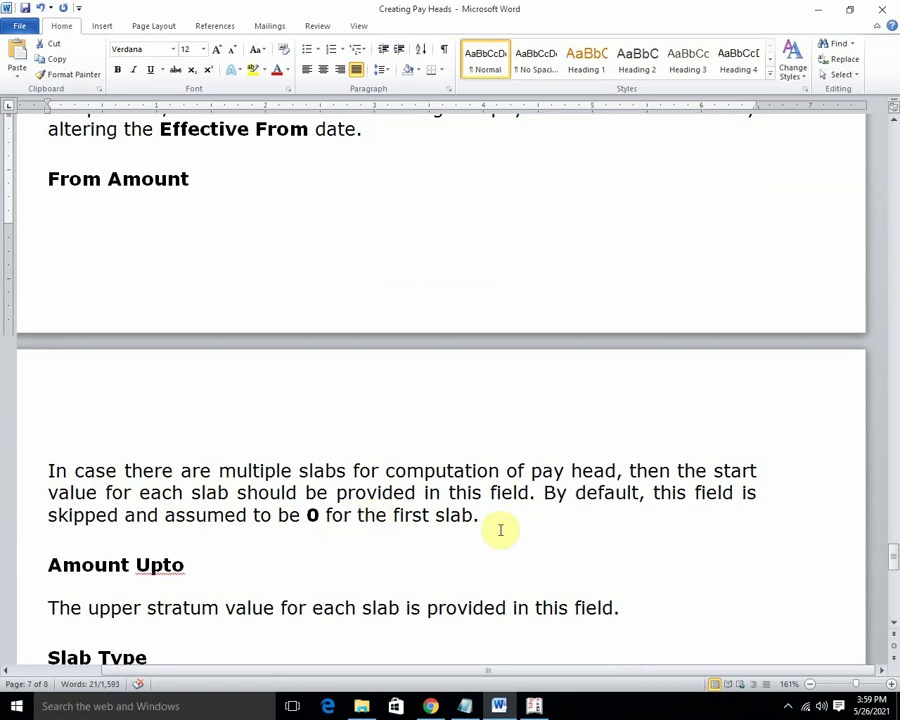
Turn the From Amount paragraph about each slab's start value red.
scroll(490, 529, "up", 3)
scroll(428, 520, "down", 4)
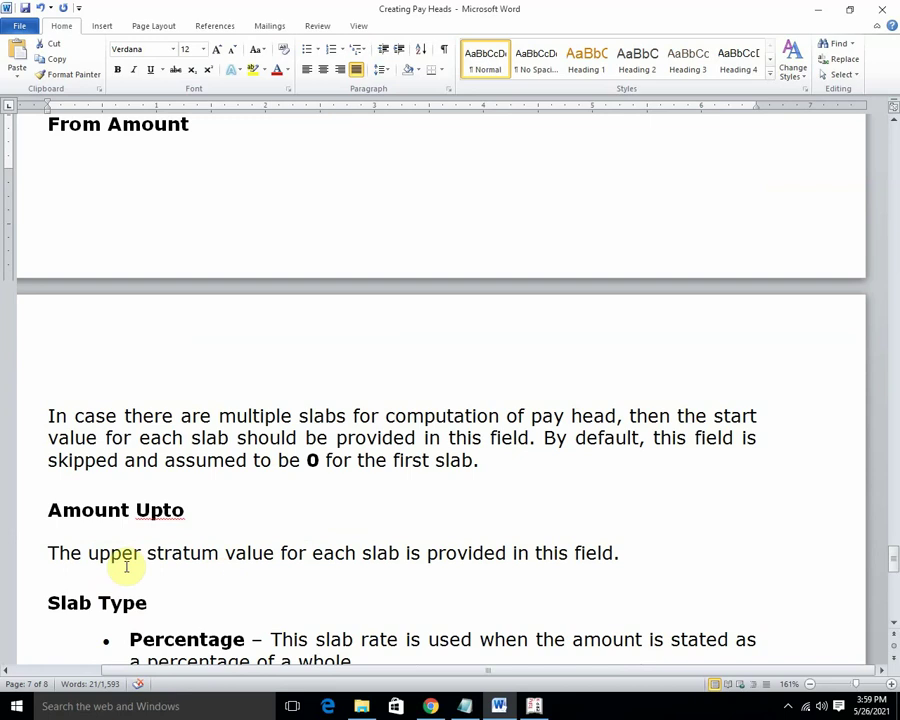
scroll(499, 571, "up", 1)
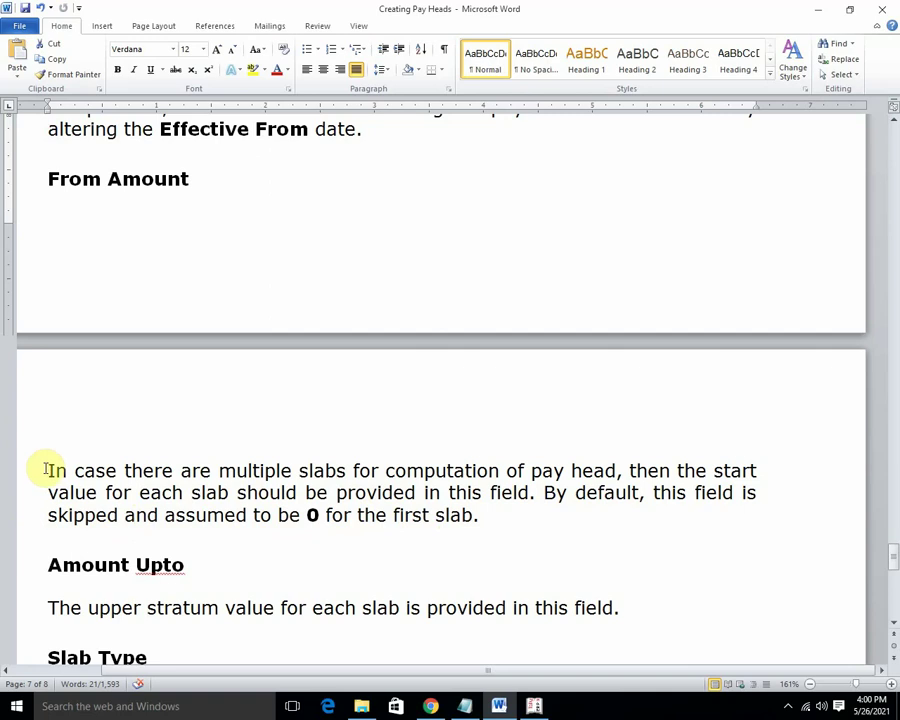
left_click_drag(48, 468, 580, 513)
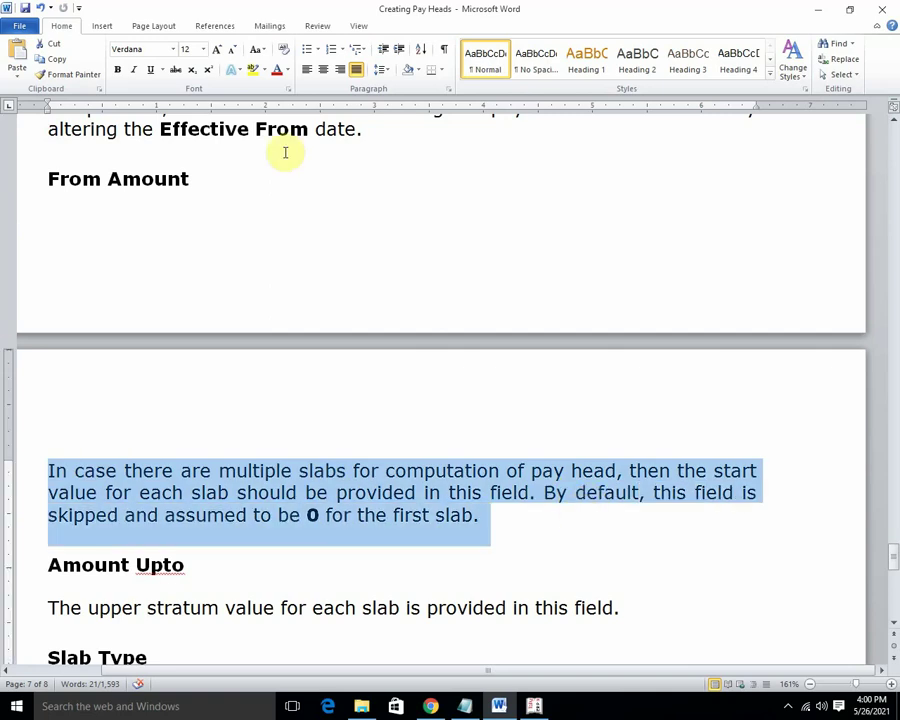
left_click(276, 72)
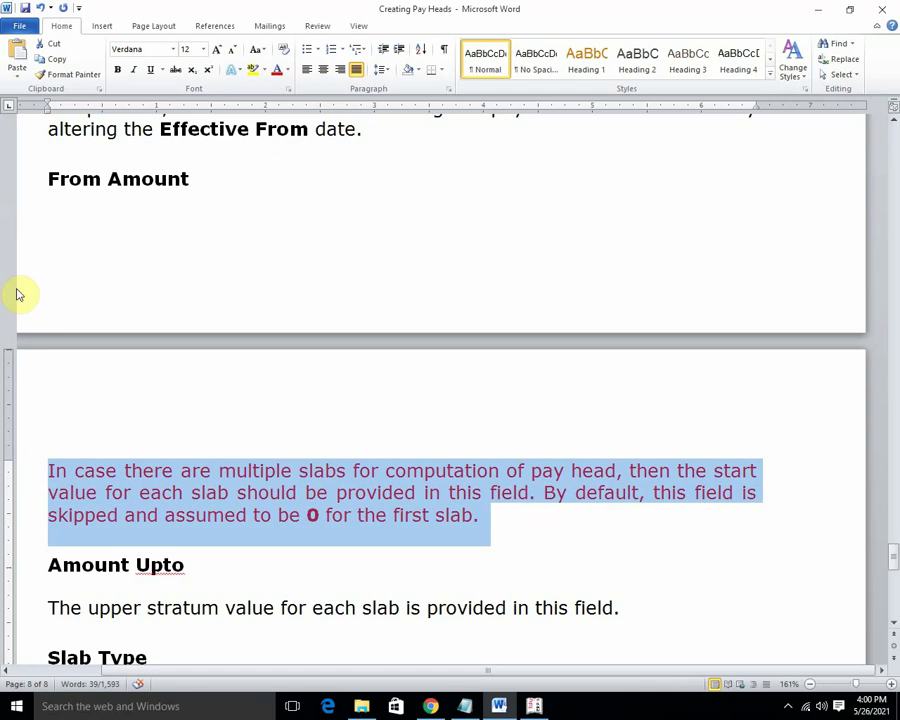
Make the Amount Upto description line red.
scroll(200, 346, "down", 3)
scroll(200, 346, "down", 1)
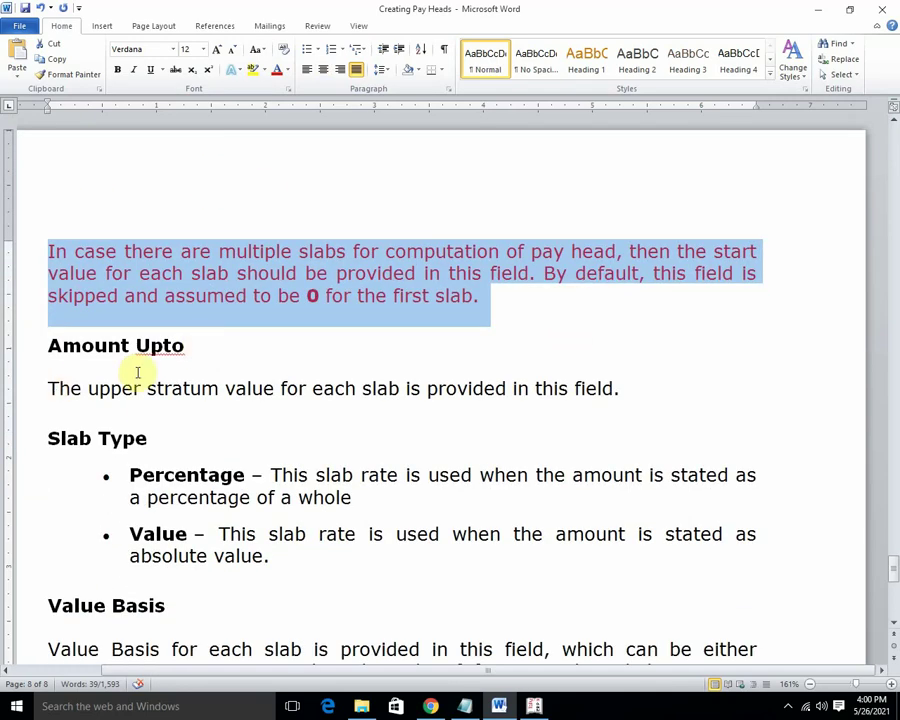
left_click_drag(47, 388, 624, 396)
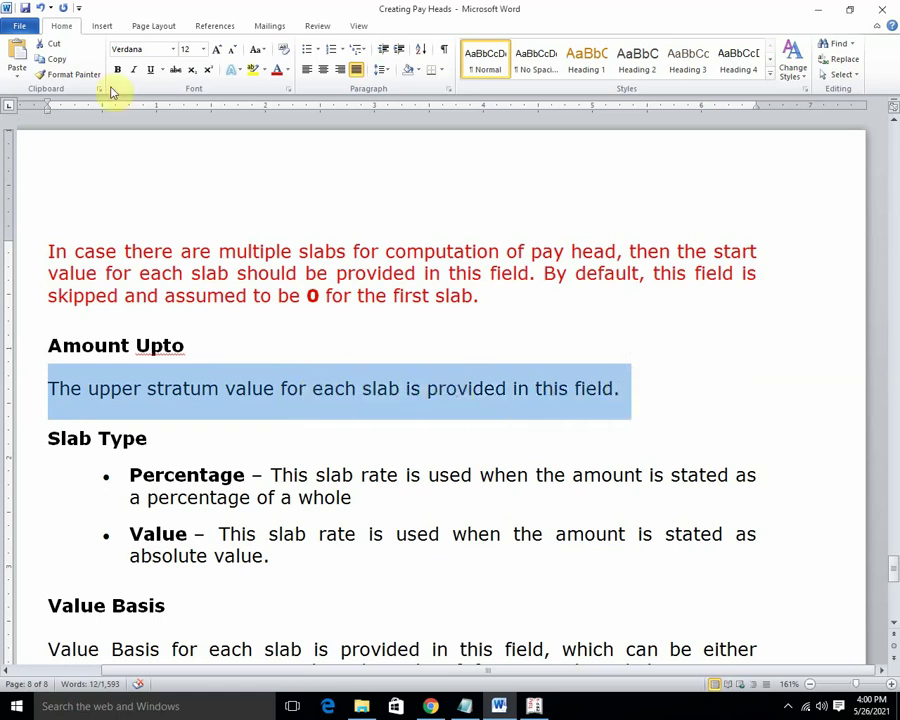
left_click(276, 70)
Colour the Percentage and Value Slab Type bullets red.
scroll(290, 268, "down", 2)
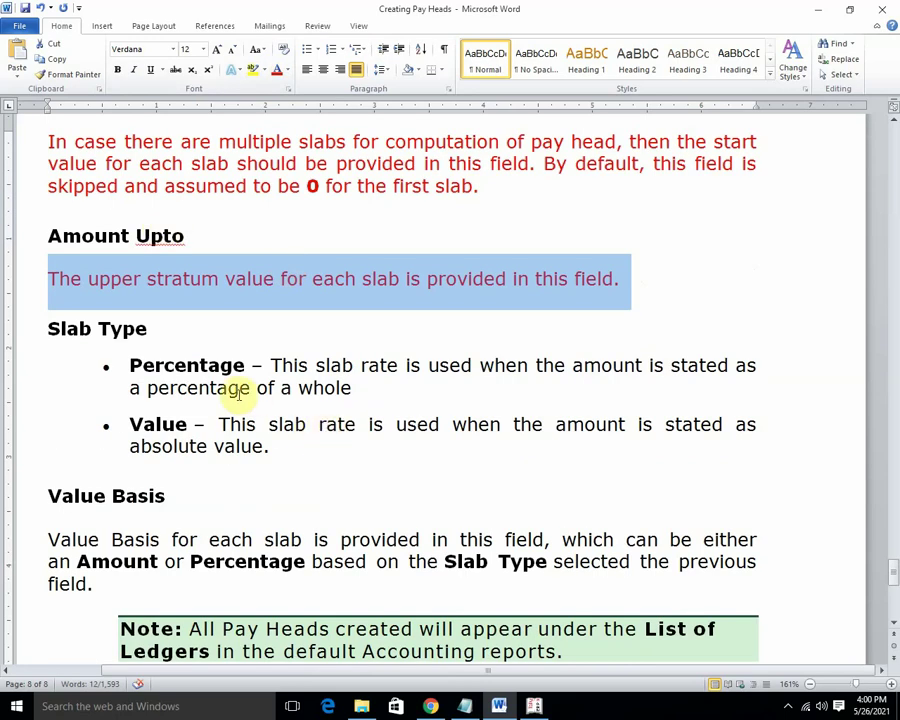
left_click_drag(129, 366, 402, 390)
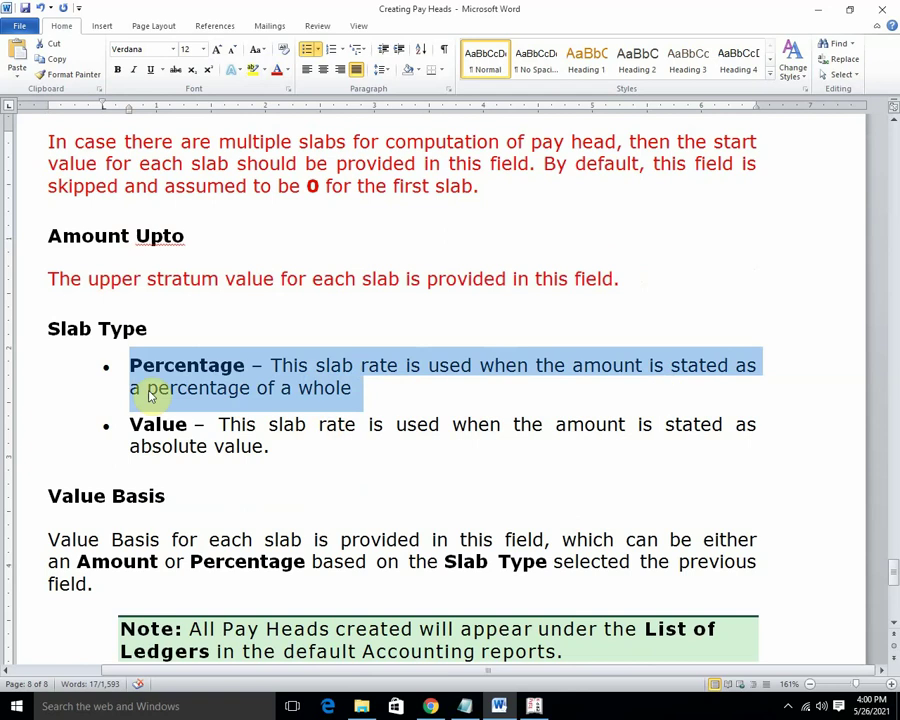
left_click(278, 70)
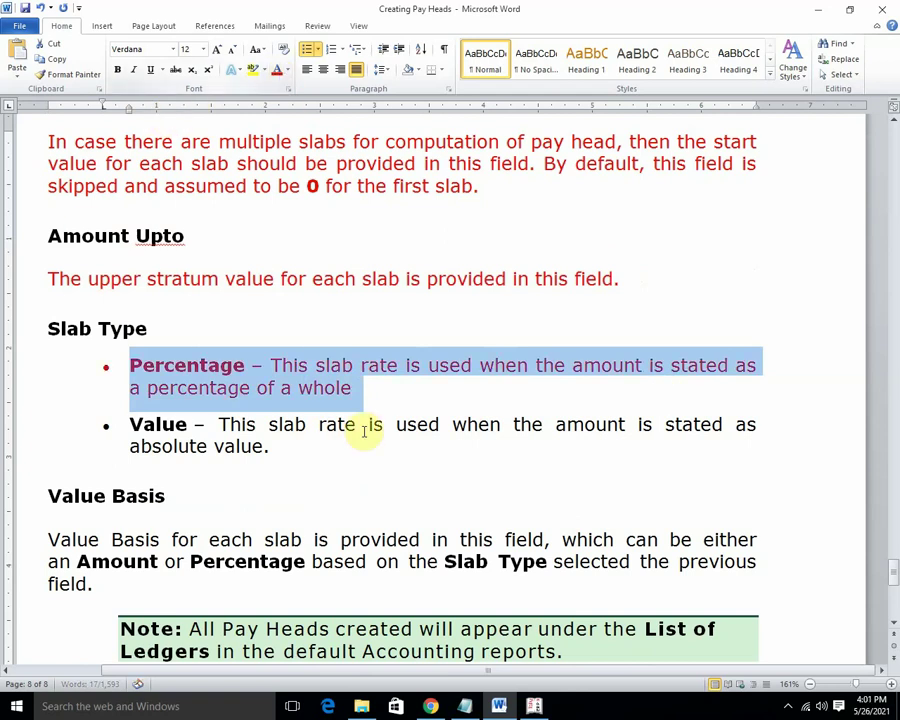
left_click_drag(127, 424, 263, 446)
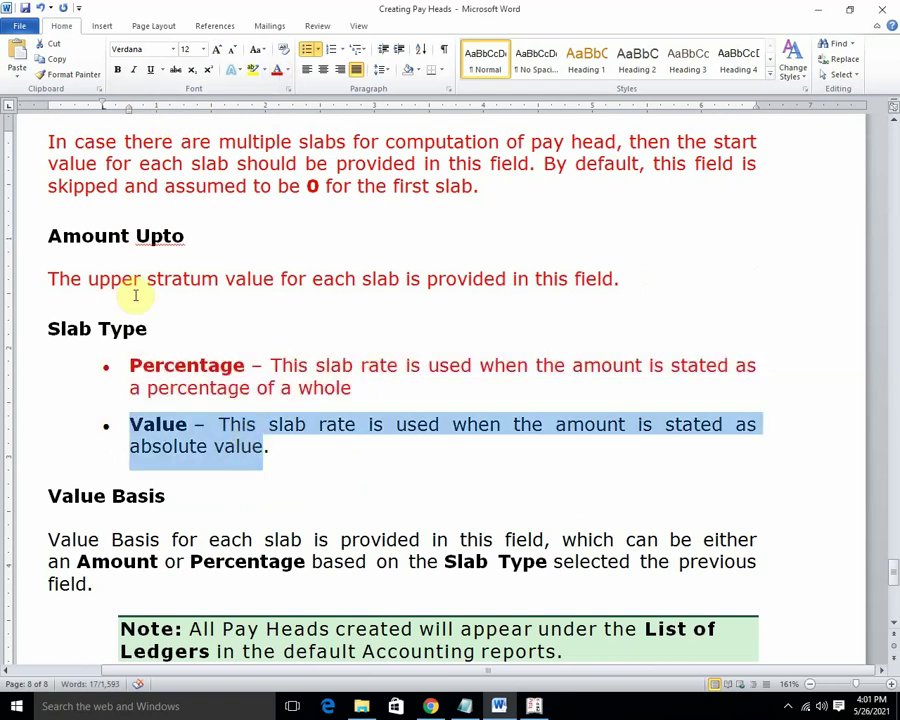
left_click(278, 70)
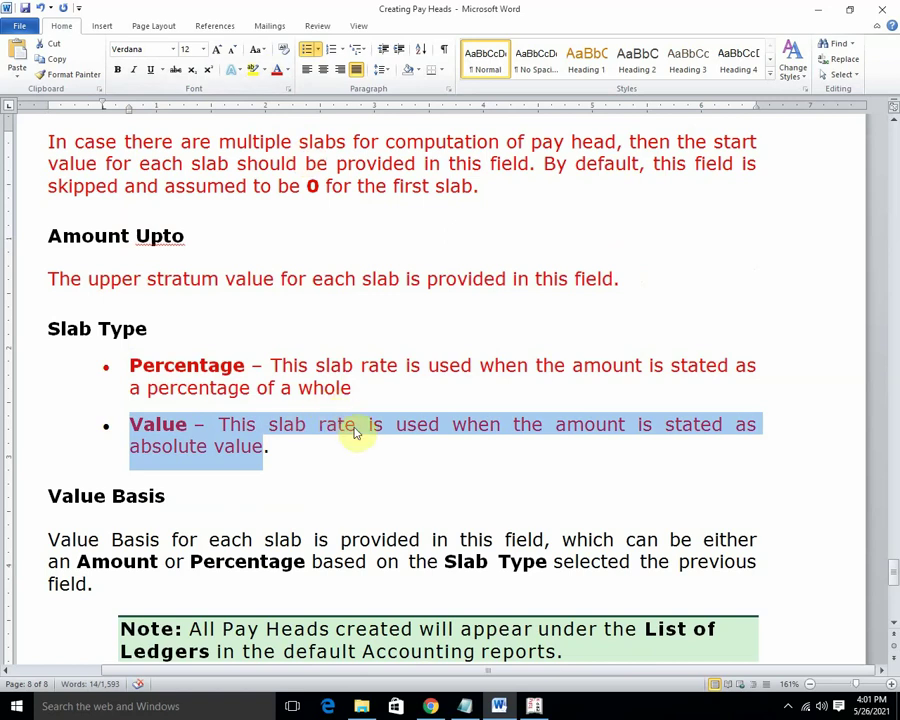
scroll(355, 430, "down", 2)
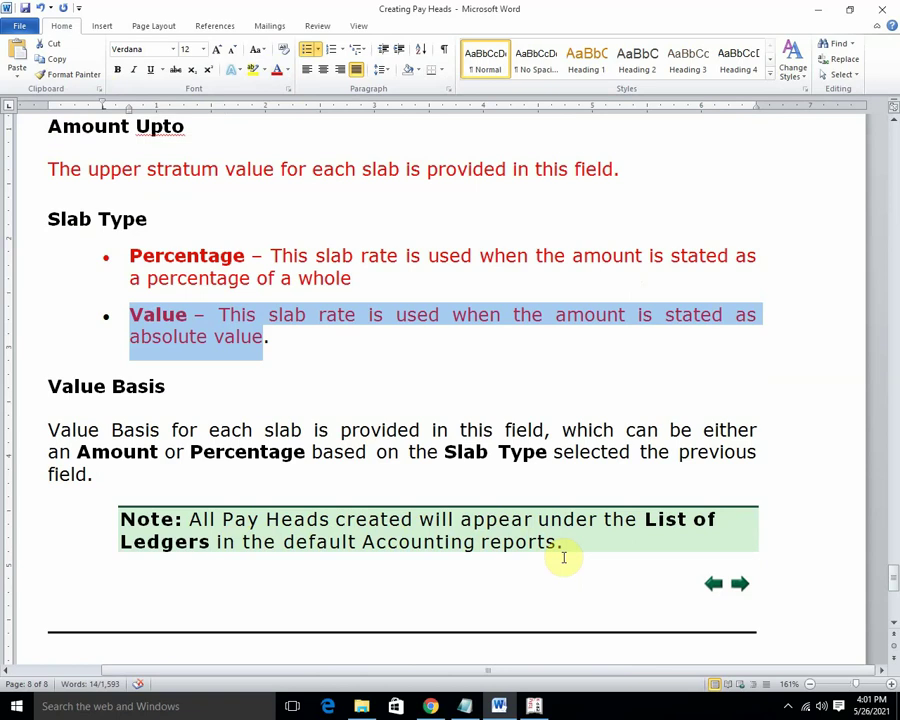
scroll(563, 558, "down", 7)
scroll(566, 555, "up", 8)
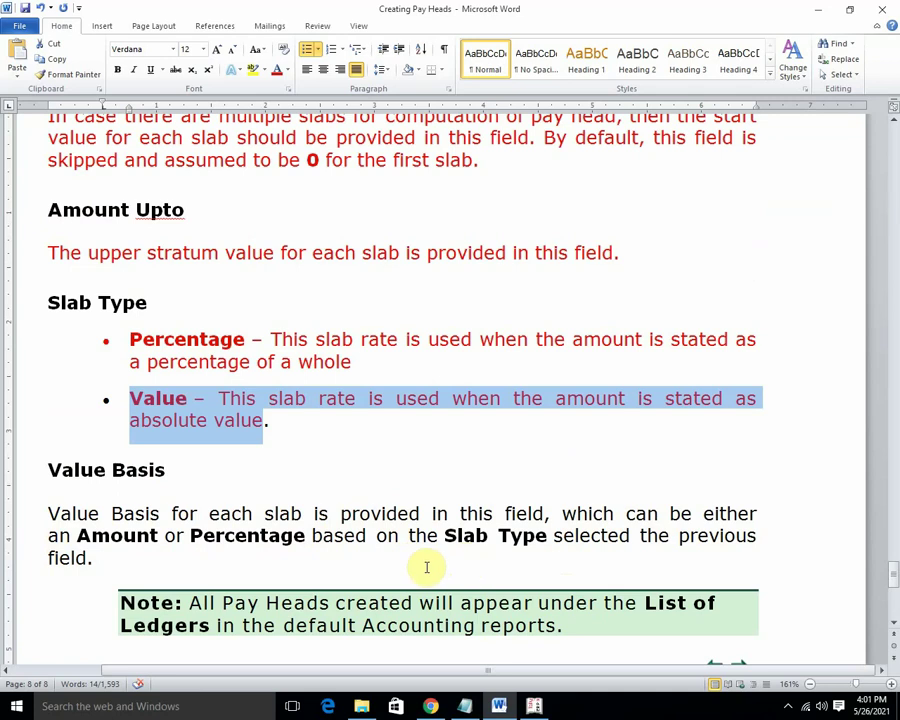
scroll(426, 567, "up", 15)
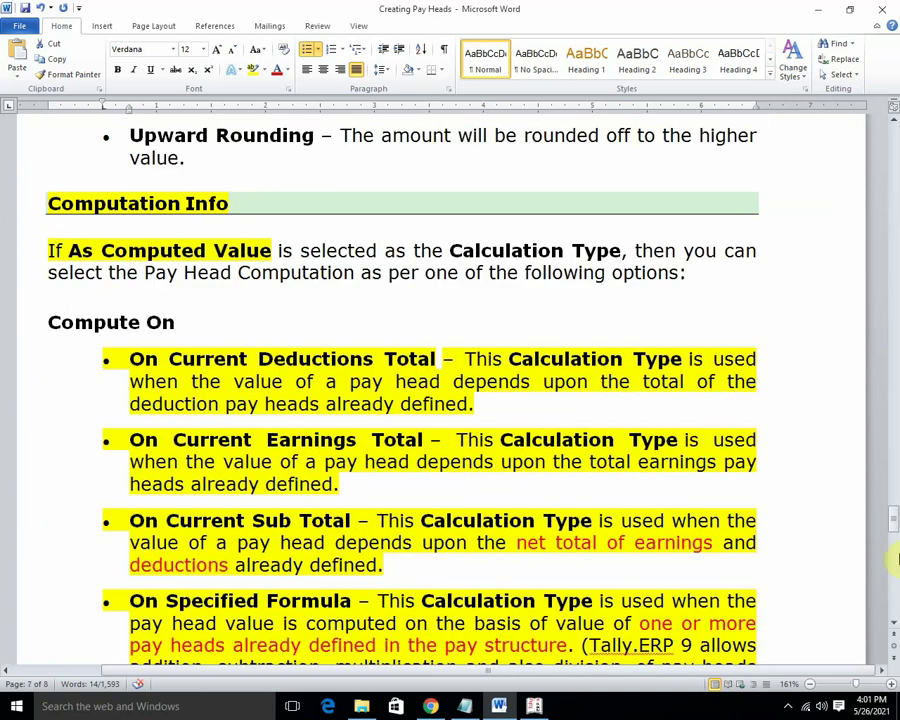
left_click_drag(891, 518, 893, 546)
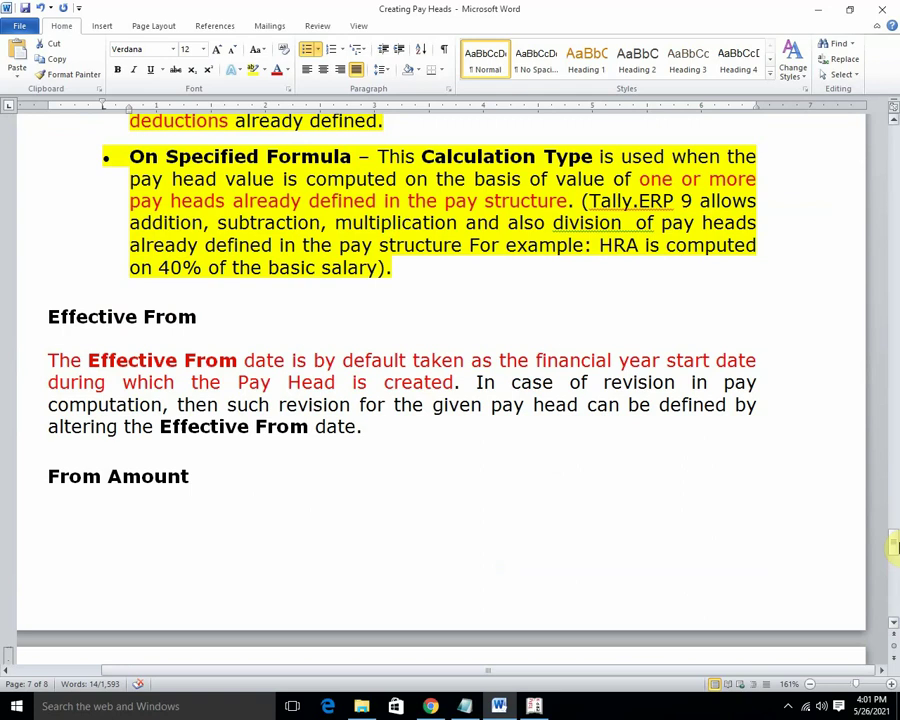
scroll(893, 546, "up", 10)
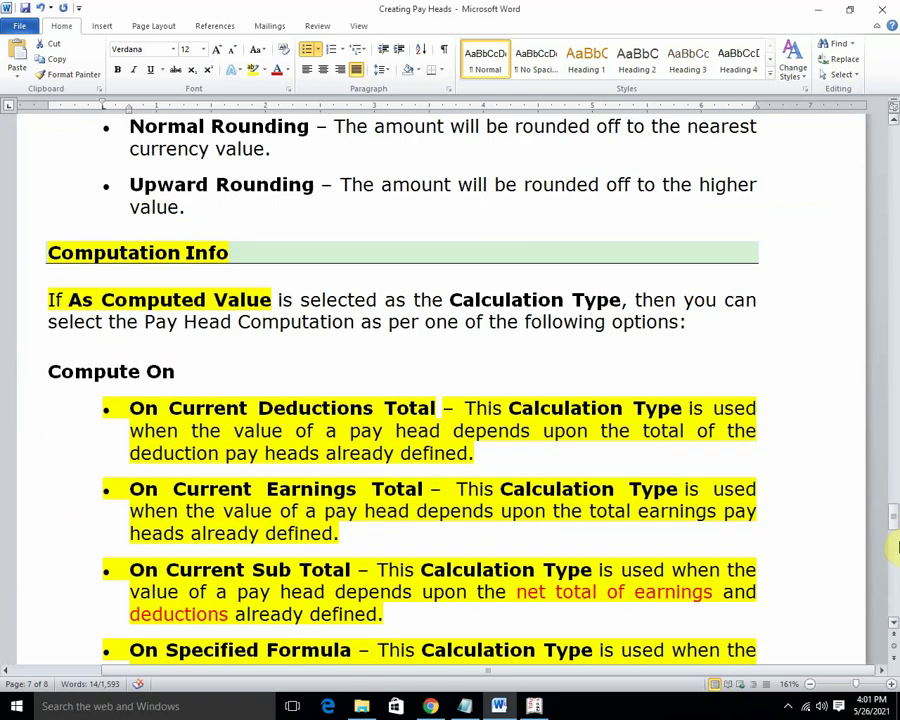
left_click_drag(893, 500, 895, 287)
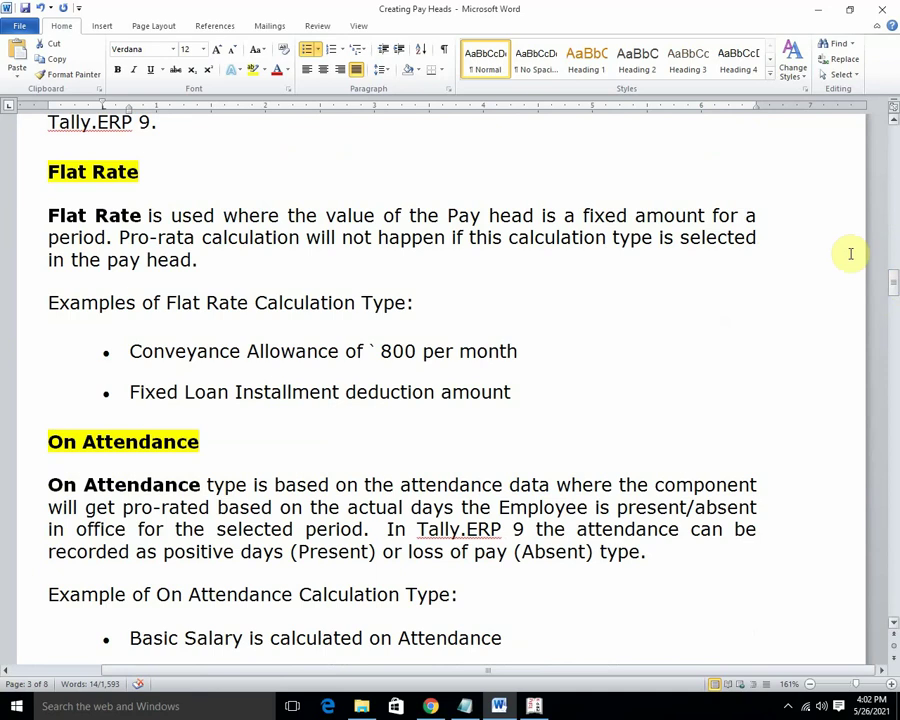
Return to Tally and back out of Pay Heads to the main menu, declining to quit.
left_click(818, 12)
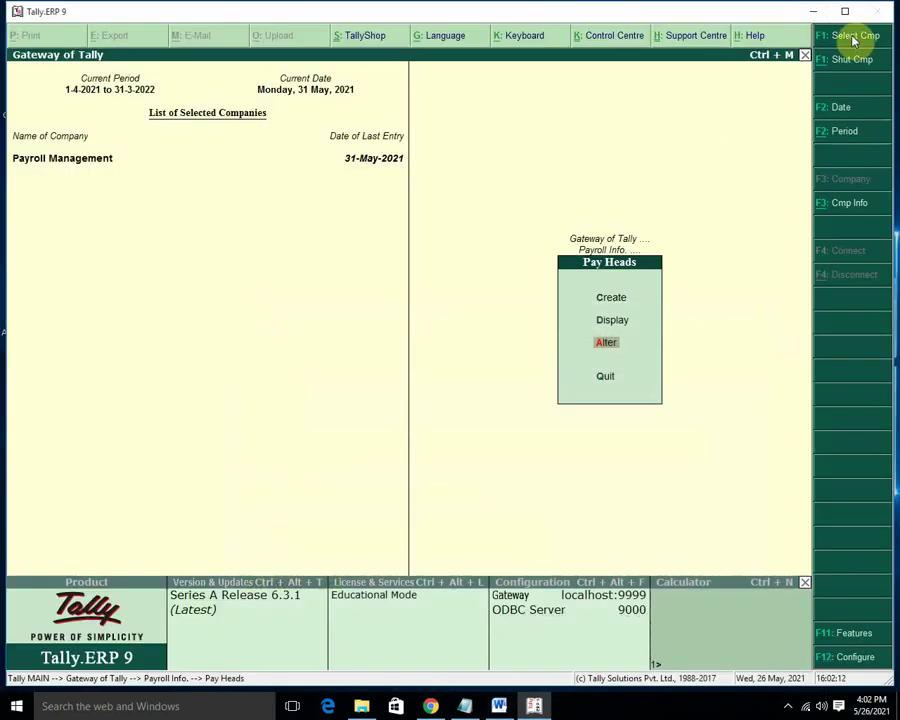
key("Escape")
key("Escape")
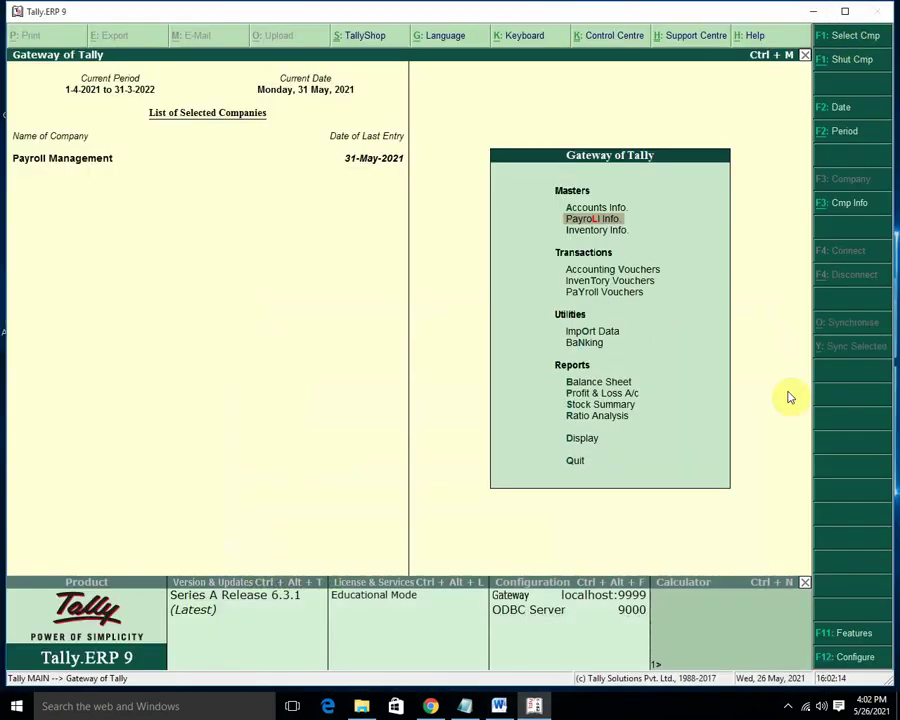
key("Escape")
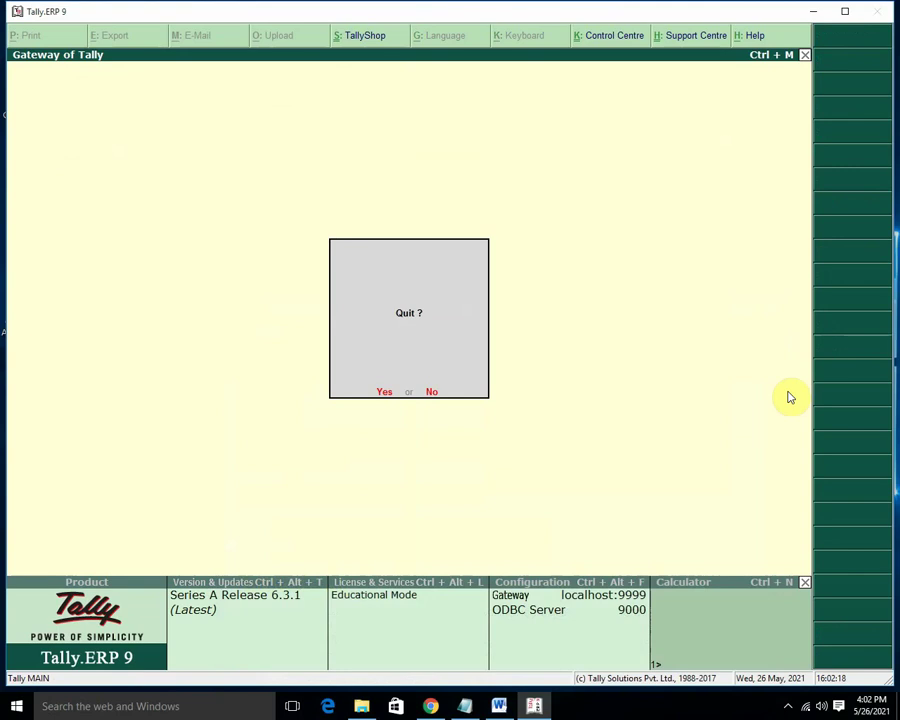
key("n")
Open the Attendance Sheet report from Display > Payroll Reports.
key("Down")
key("Down")
key("Down")
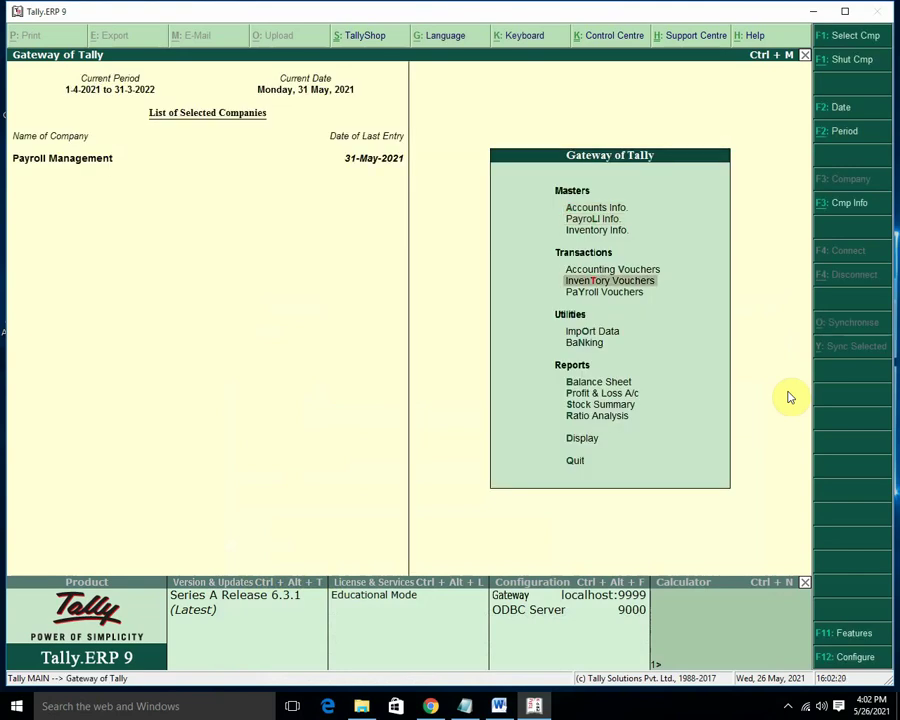
key("Down")
key("Down")
key("Down")
key("Down")
key("Down")
key("Down")
key("Down")
key("Down")
key("Return")
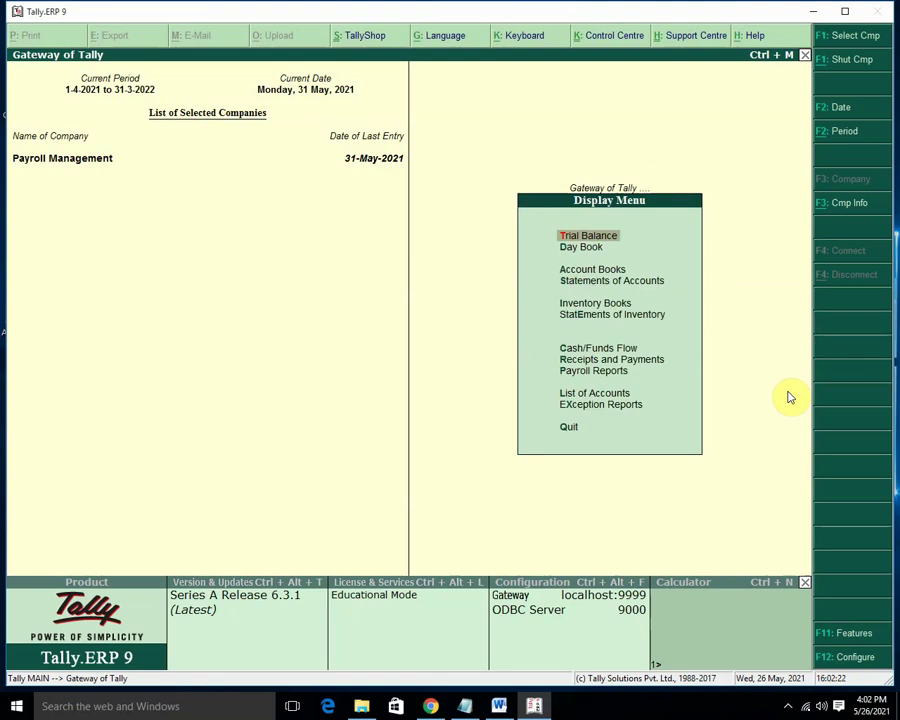
key("Down")
key("Down")
key("Down")
key("Down")
key("Down")
key("Down")
key("Down")
key("Down")
key("Return")
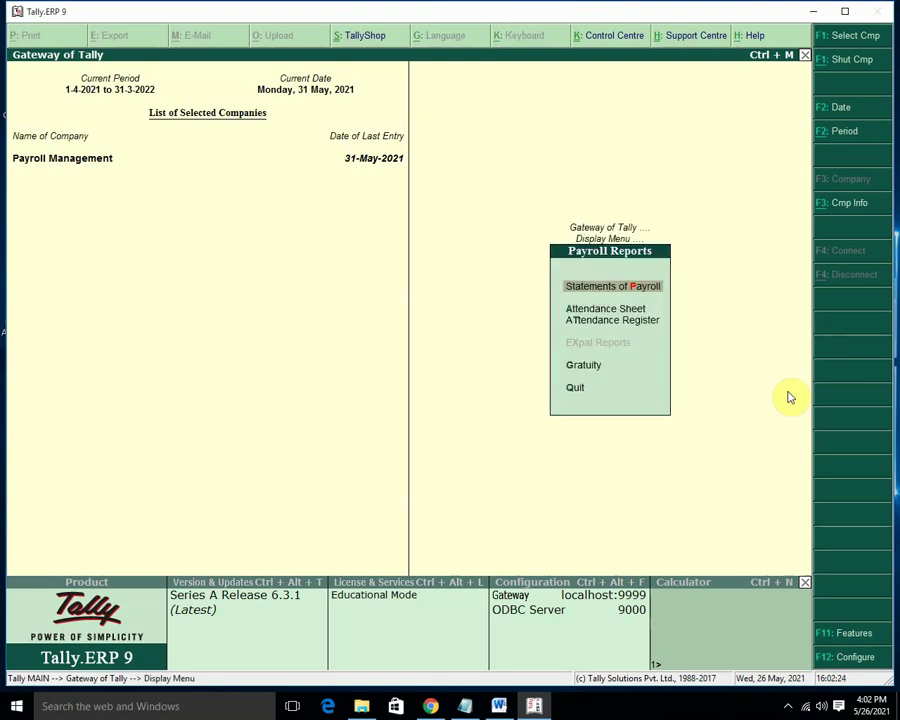
key("Down")
key("Return")
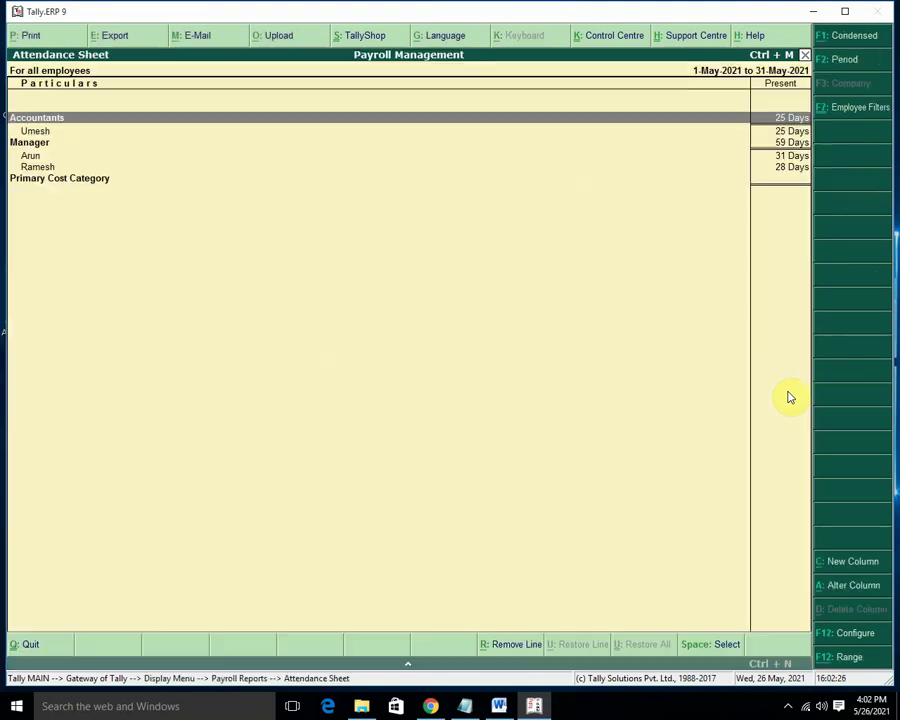
key("Down")
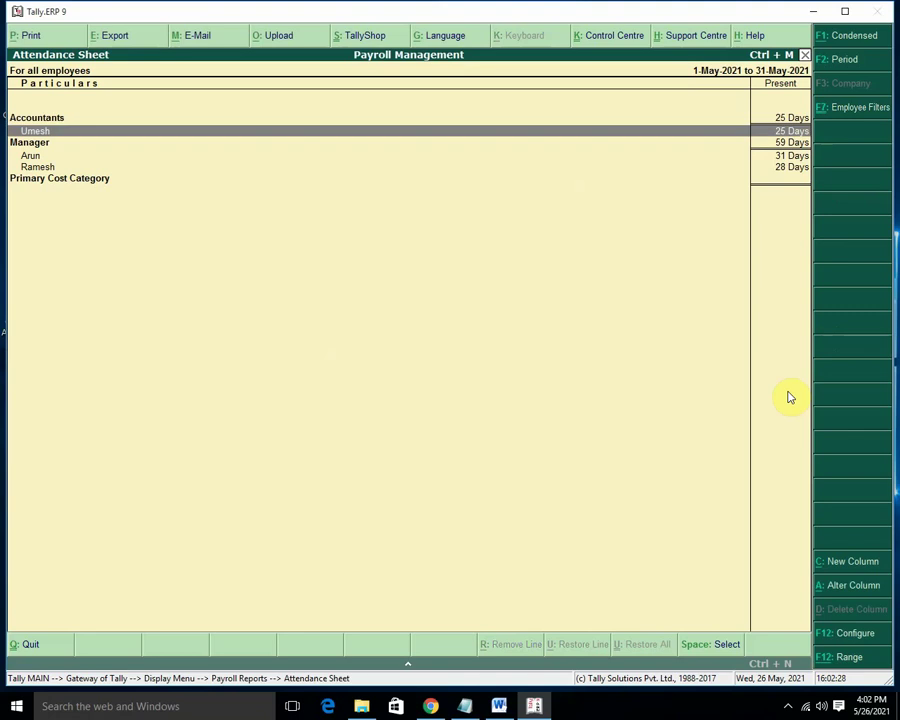
Select attendance rows and toggle Alt+F1 to leave the detailed employee view showing.
key("Up")
key("space")
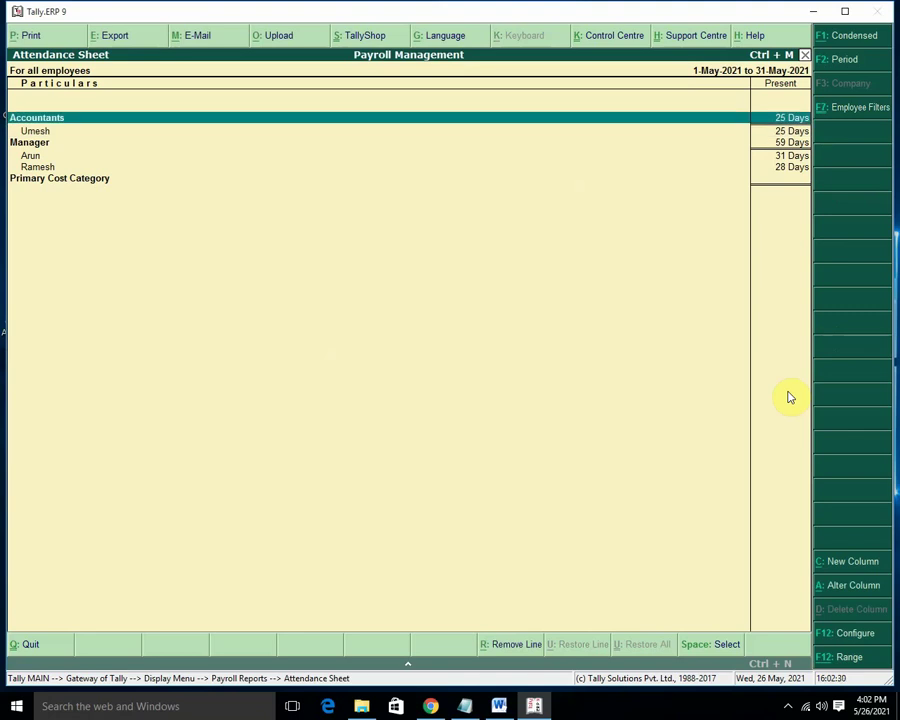
key("Down")
key("Down")
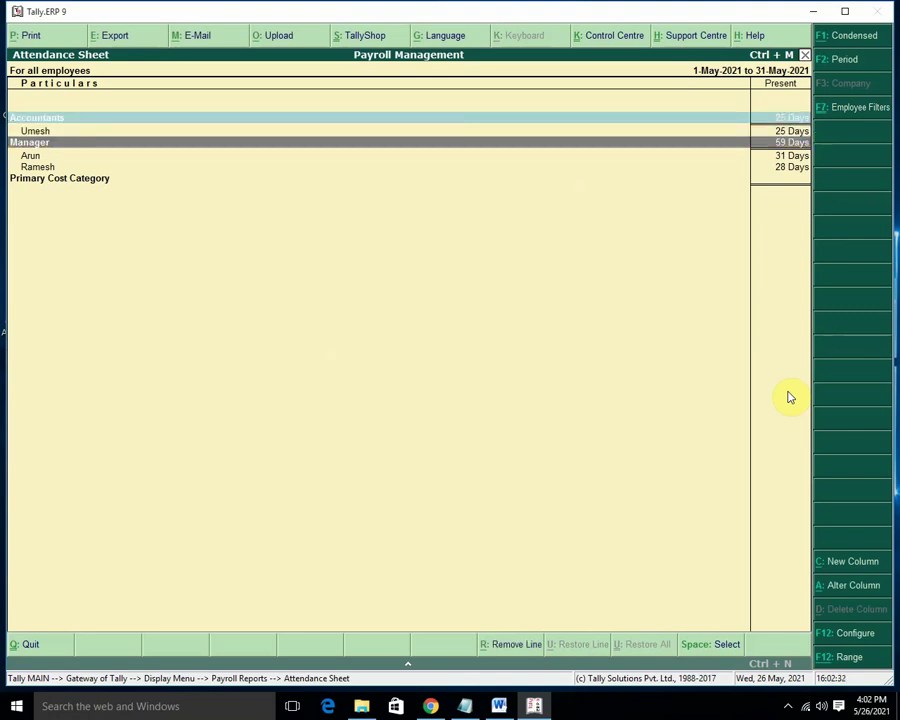
key("Down")
key("space")
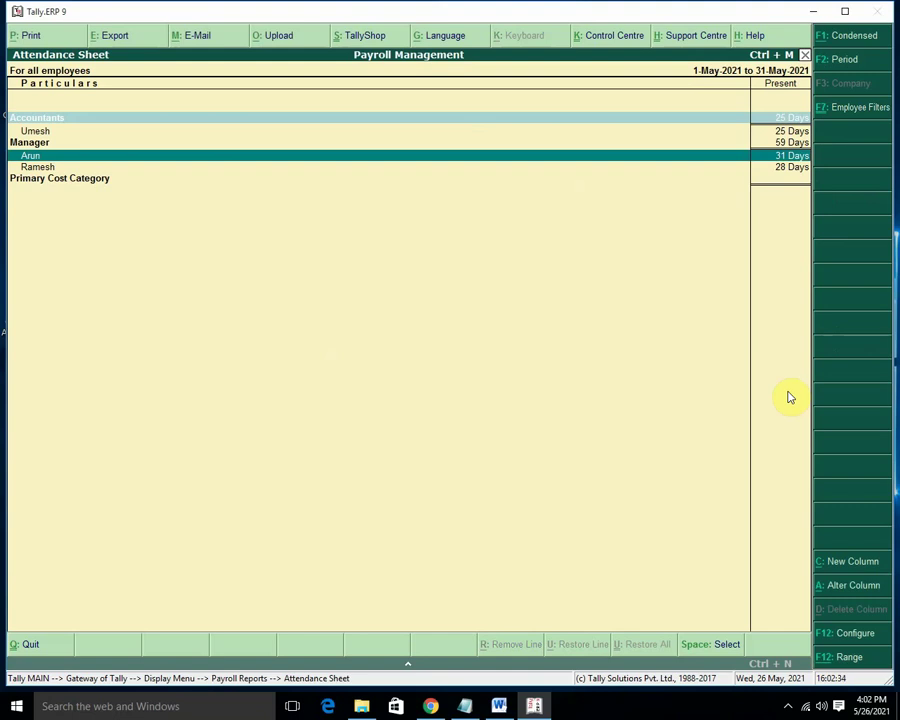
key("space")
key("Up")
key("alt+F1")
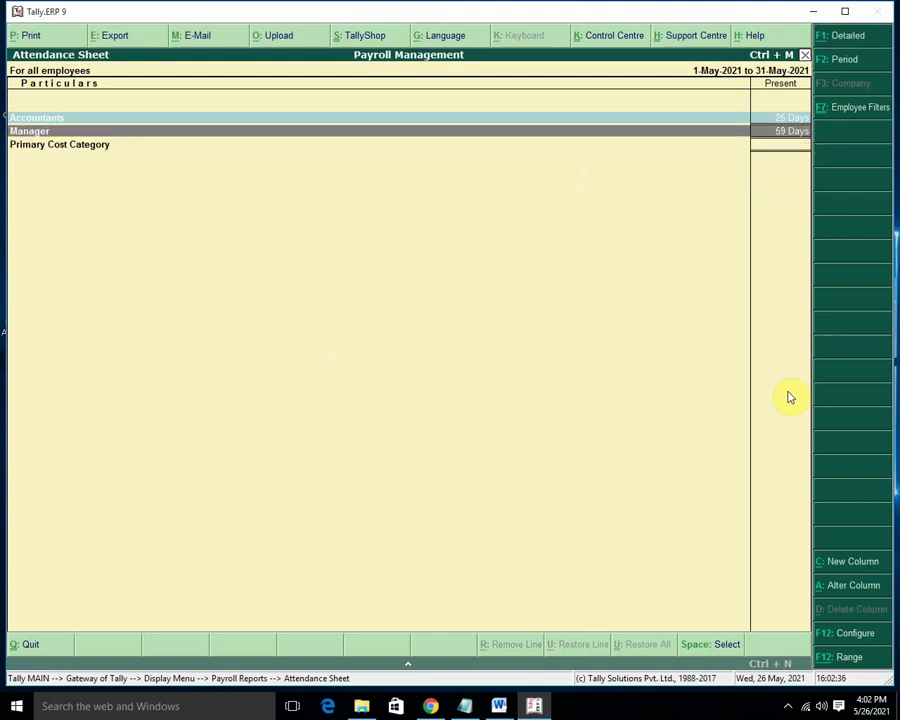
key("alt+F1")
key("Up")
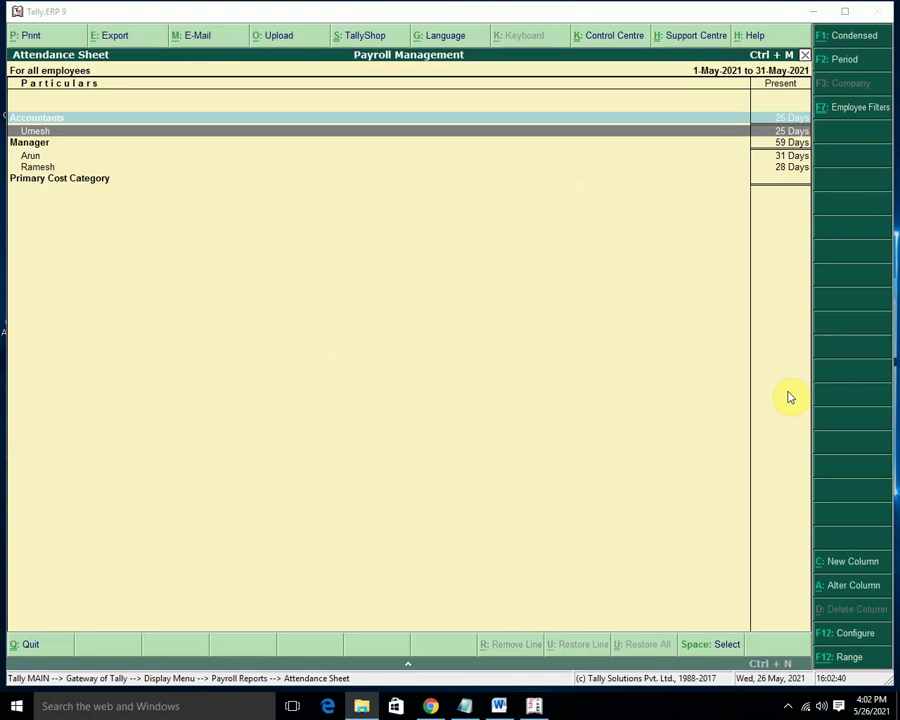
Filter the attendance sheet to the Manager category, then close it.
left_click(868, 111)
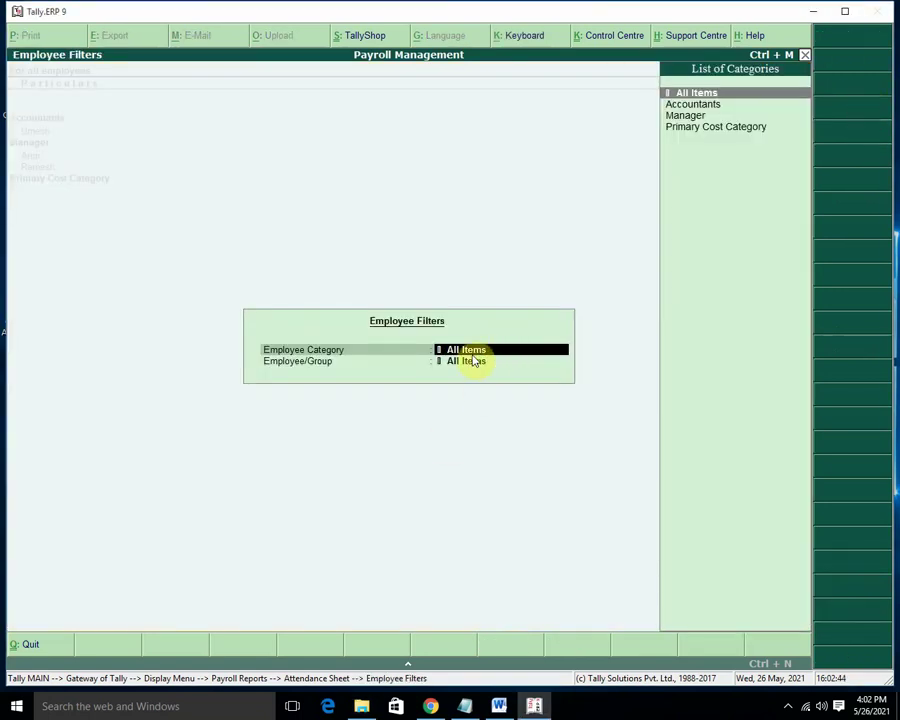
key("Down")
key("Up")
key("Down")
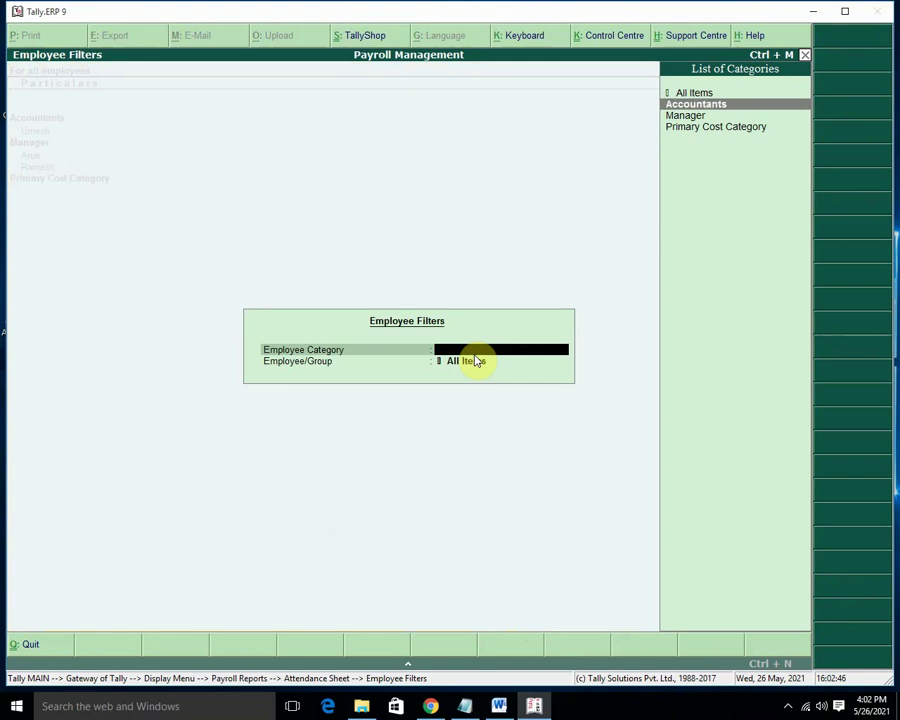
key("Down")
key("Return")
key("Return")
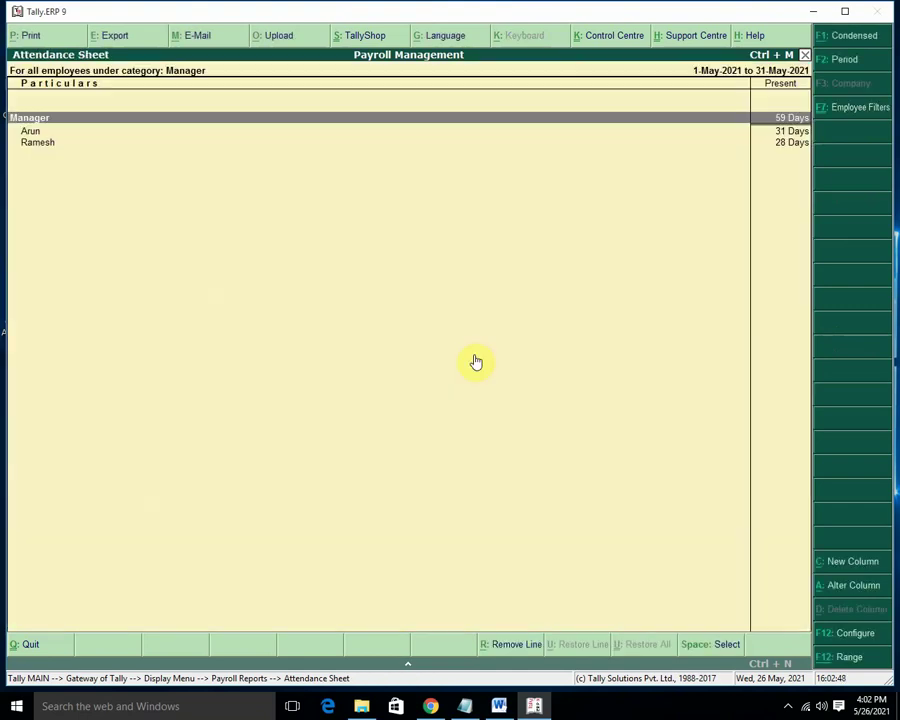
key("Escape")
key("Escape")
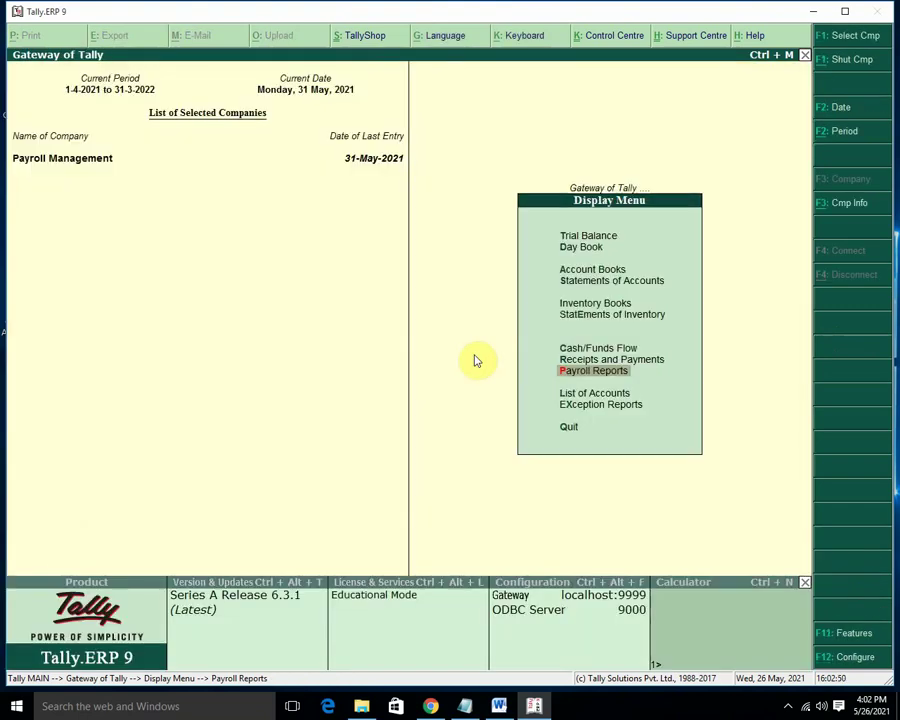
View the Attendance Register and Gratuity reports, then back out to the quit prompt.
key("Return")
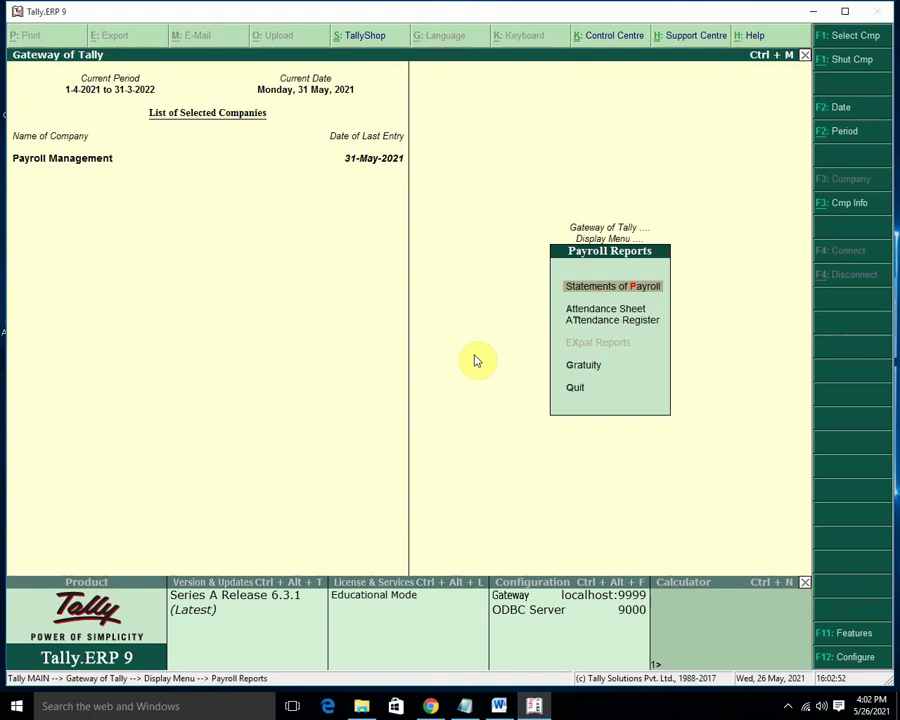
key("Down")
key("Down")
key("Return")
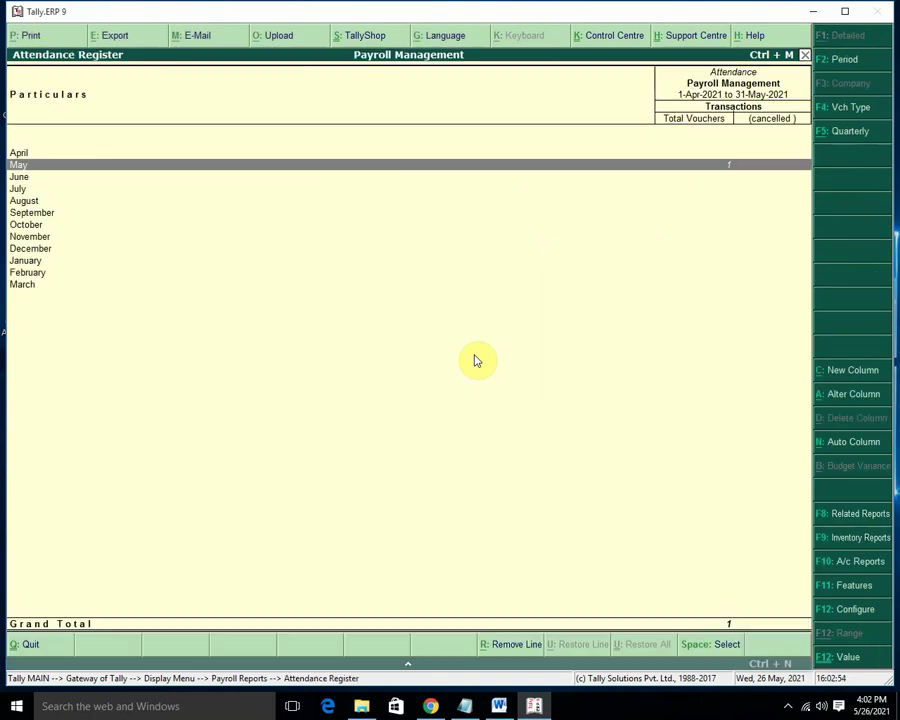
key("Escape")
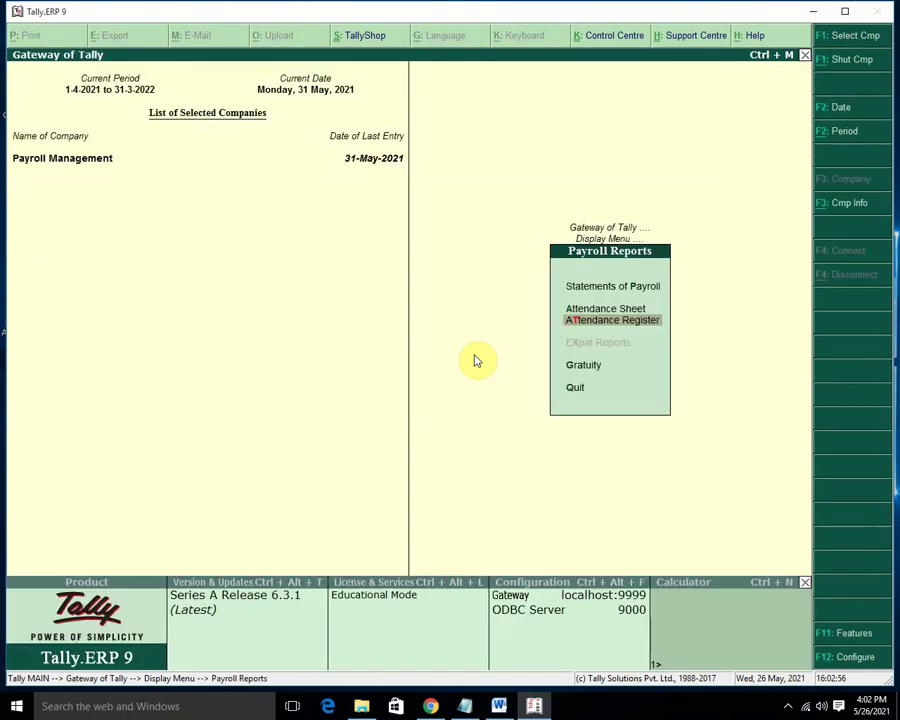
key("Down")
key("Down")
key("Up")
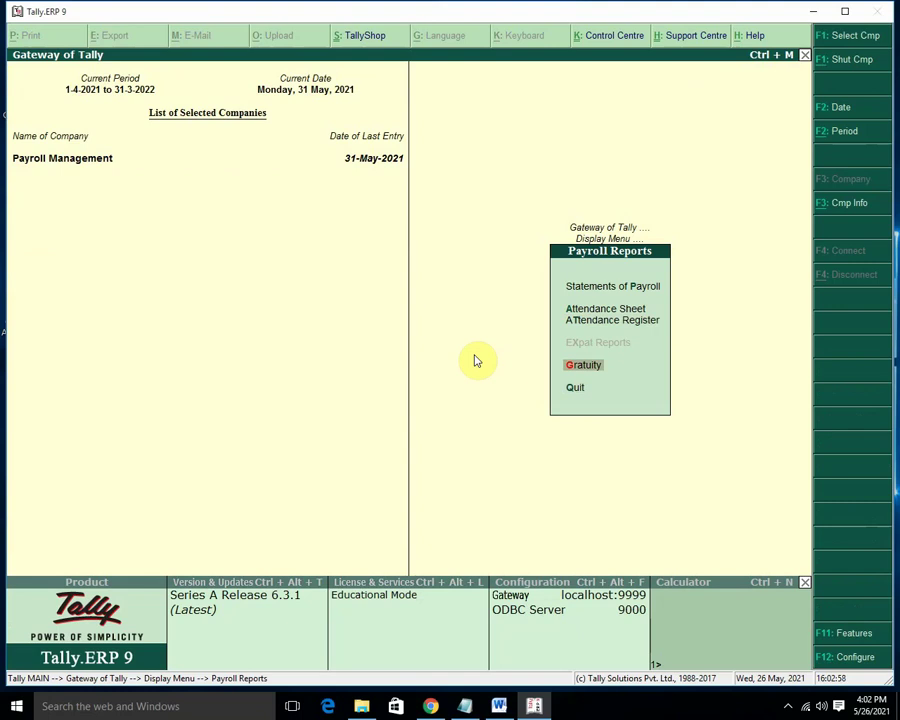
key("Return")
key("Escape")
key("Escape")
key("Escape")
key("Escape")
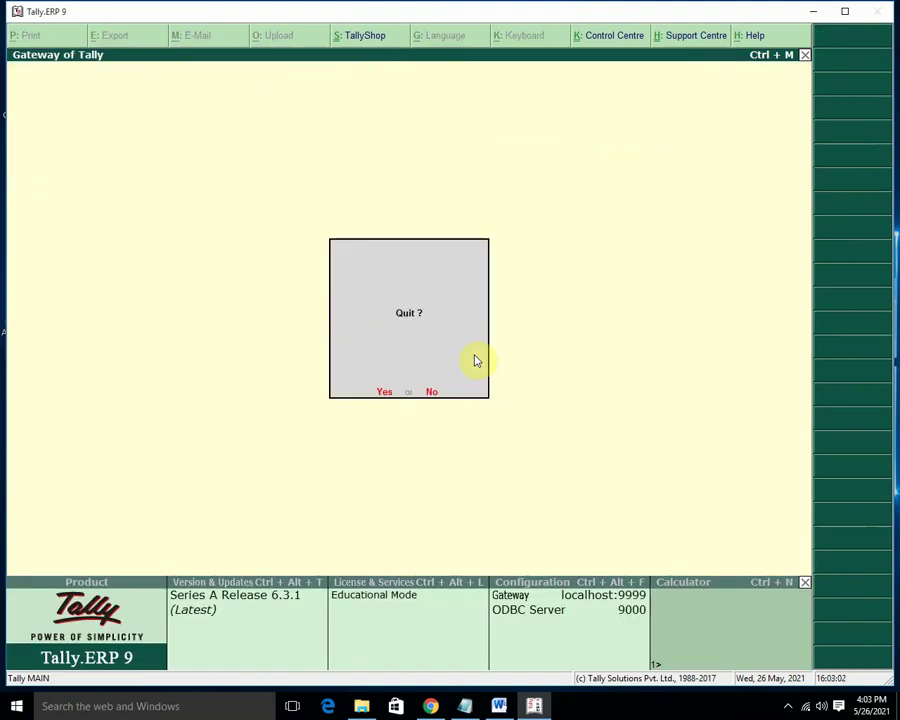
Quit Tally.ERP 9, refresh the desktop twice, and launch TallyPrime from its desktop shortcut.
key("Return")
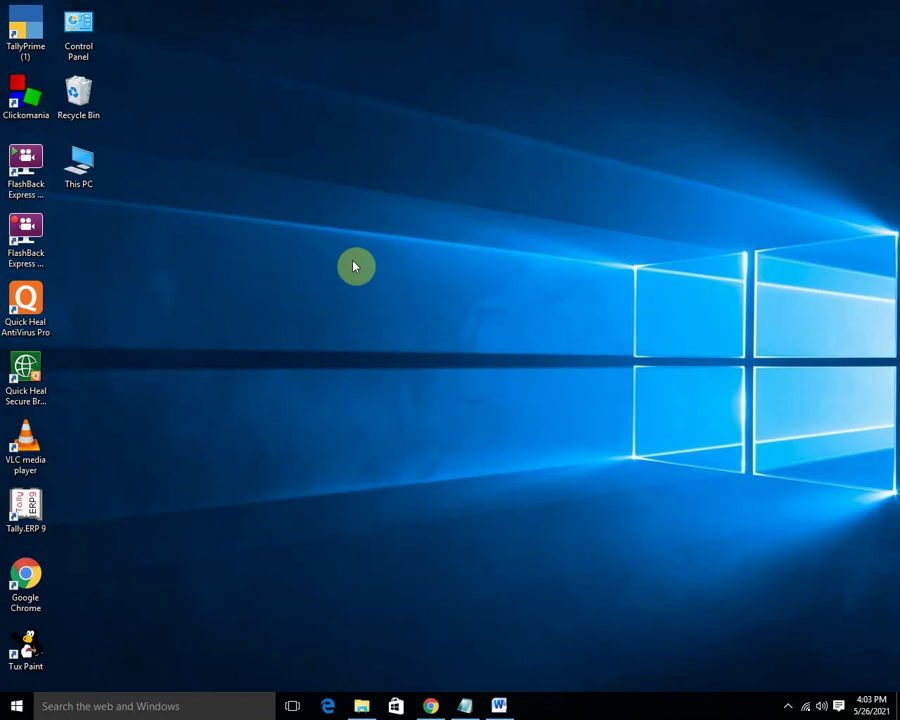
right_click(352, 257)
left_click(400, 297)
right_click(410, 295)
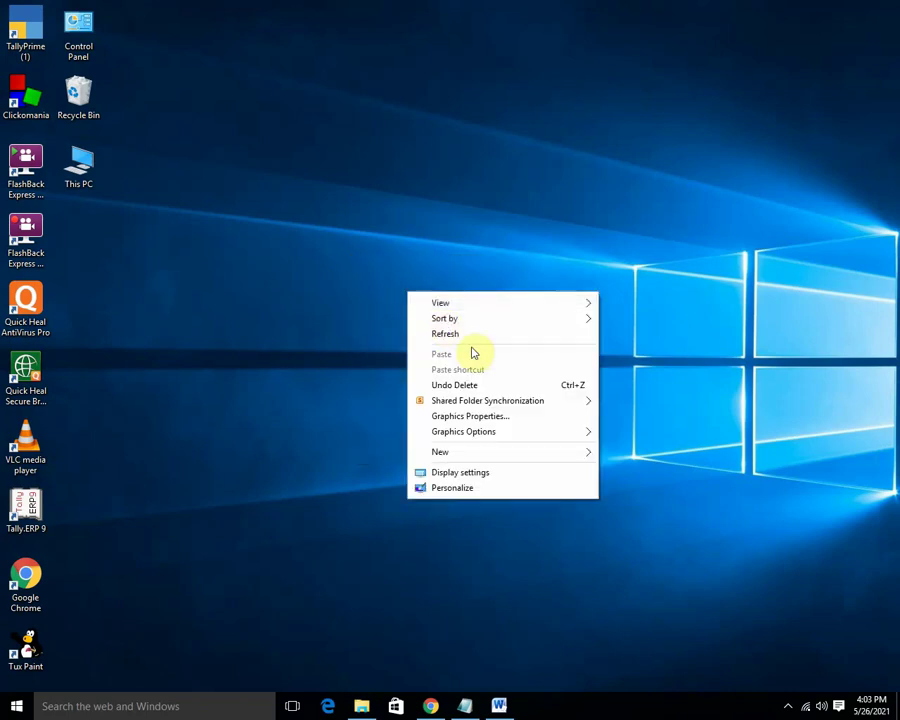
left_click(450, 335)
left_click(34, 22)
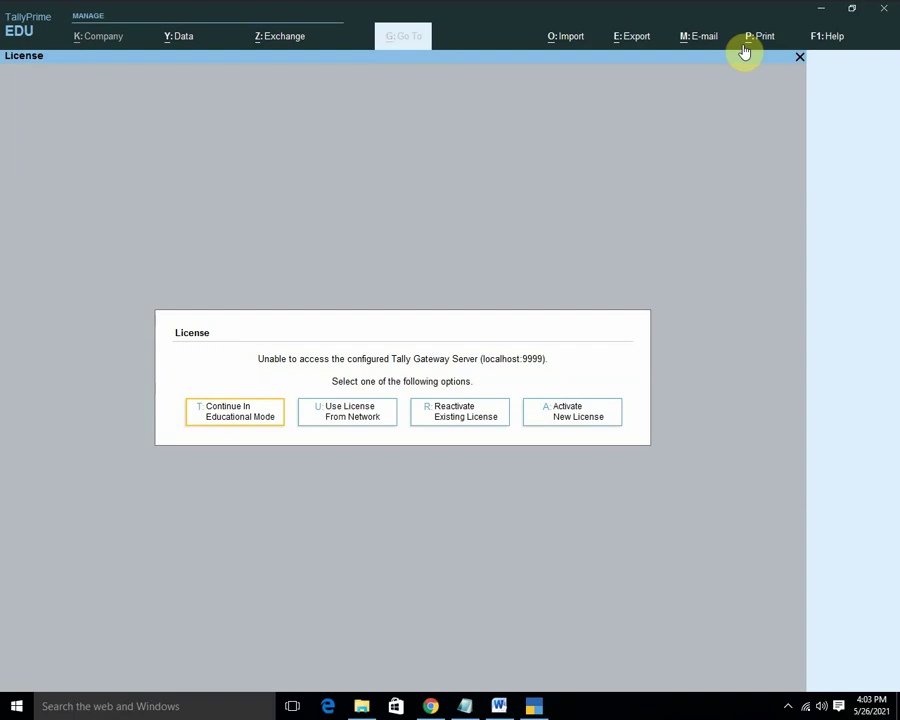
Continue in Educational Mode, dismiss the migration prompt, and choose Create Company.
key("Return")
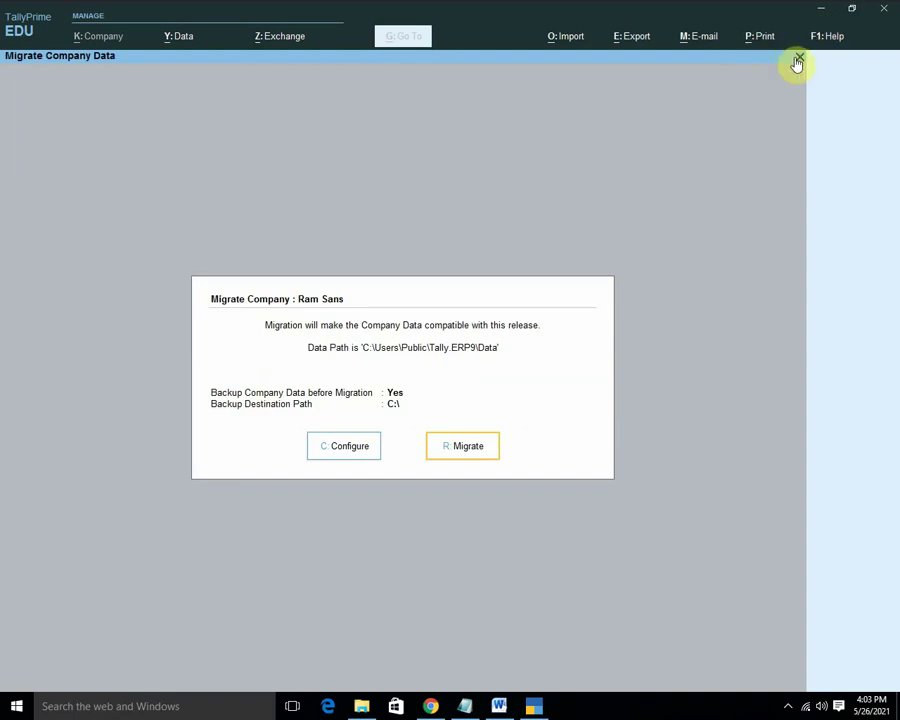
left_click(797, 62)
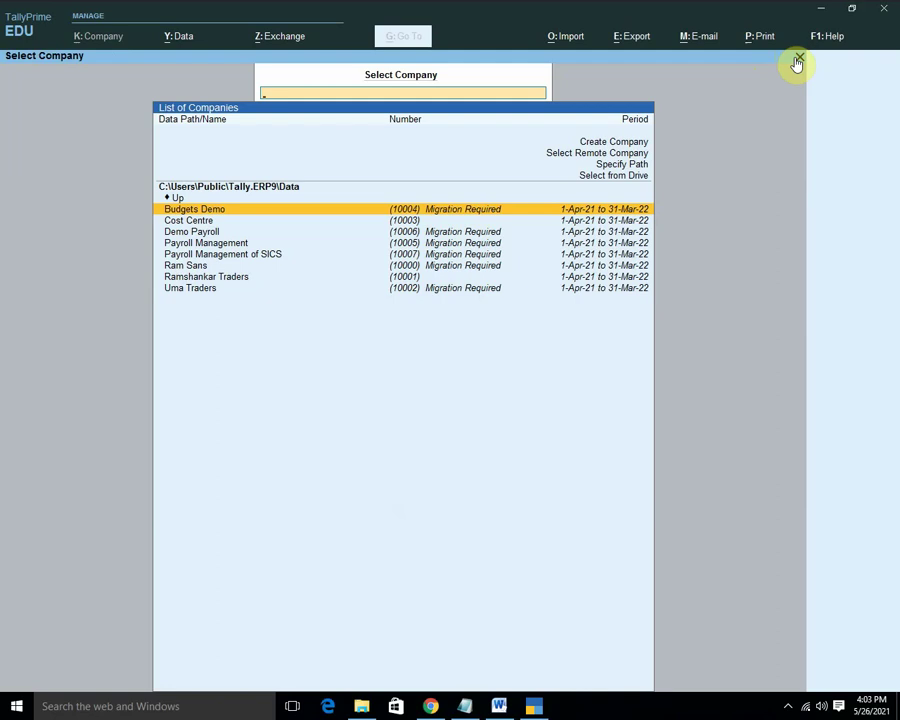
key("Down")
key("Down")
key("Down")
key("Down")
key("Down")
key("Down")
key("Down")
key("Up")
key("Up")
key("Up")
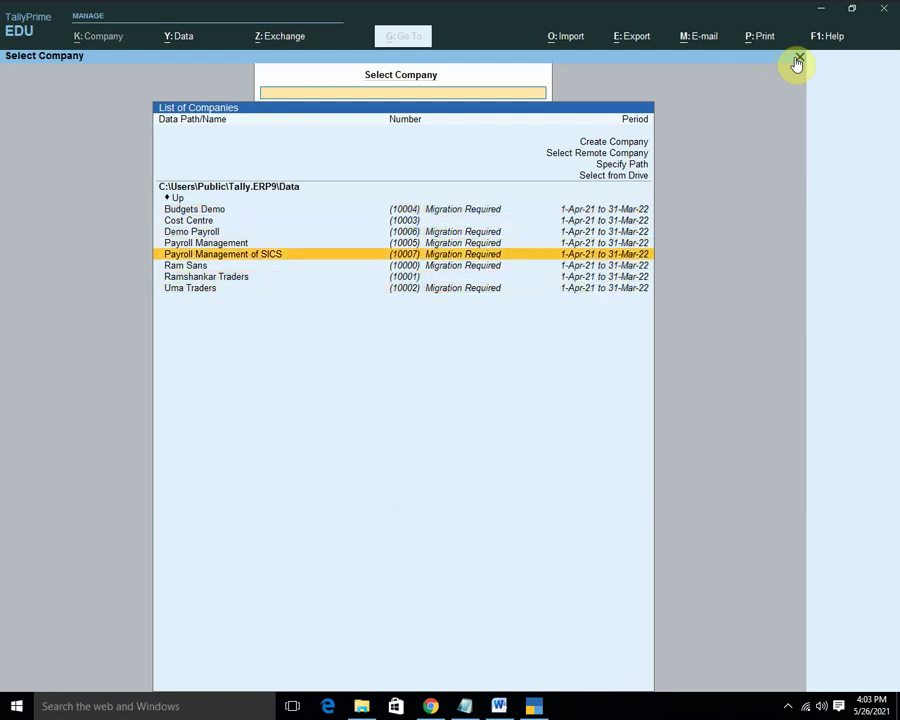
key("Up")
key("Up")
key("Up")
key("Up")
key("Up")
key("Up")
key("Up")
key("Up")
key("Up")
key("Up")
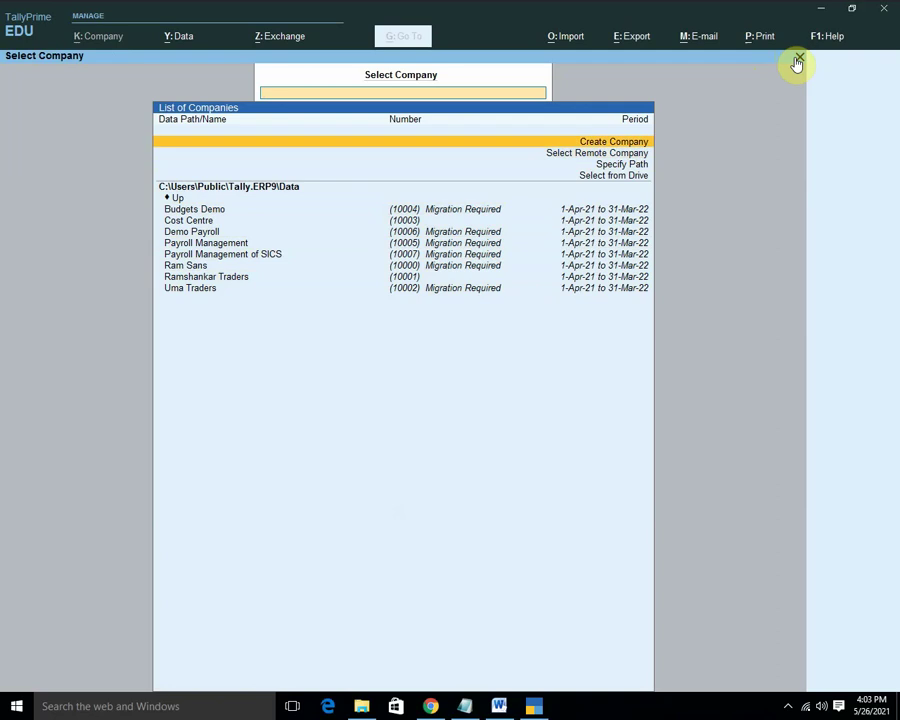
key("Return")
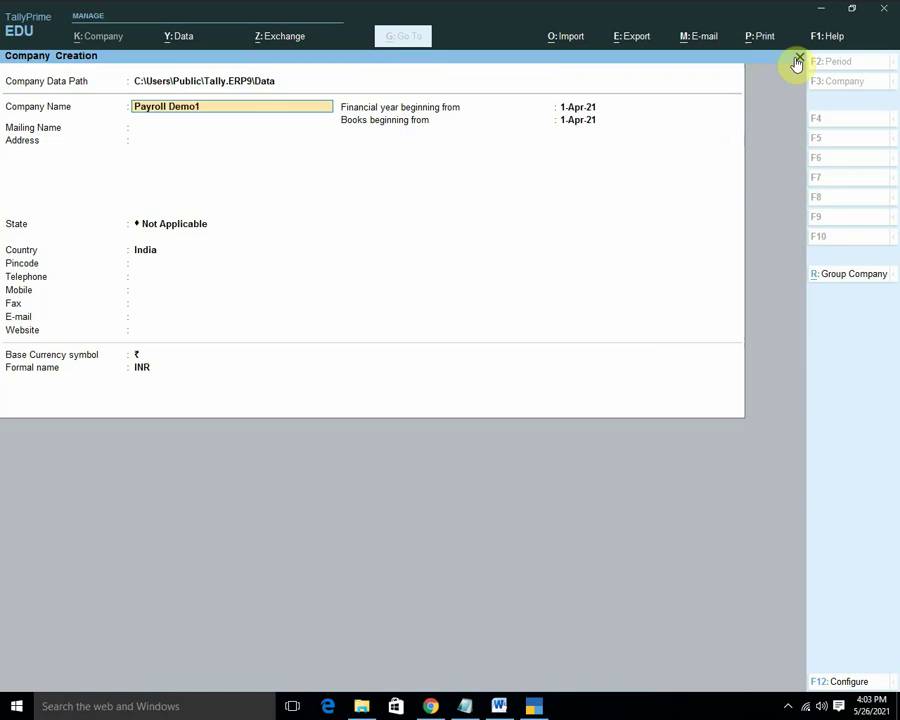
Set the state to Madhya Pradesh and accept the form to save Payroll Demo1.
key("Return")
key("Return")
key("Return")
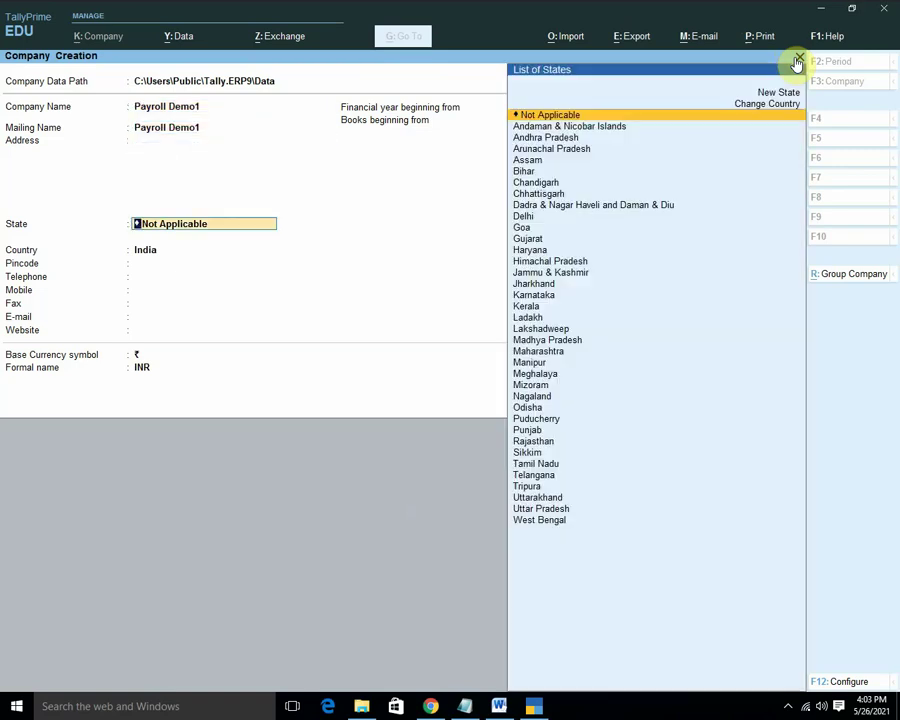
type("In")
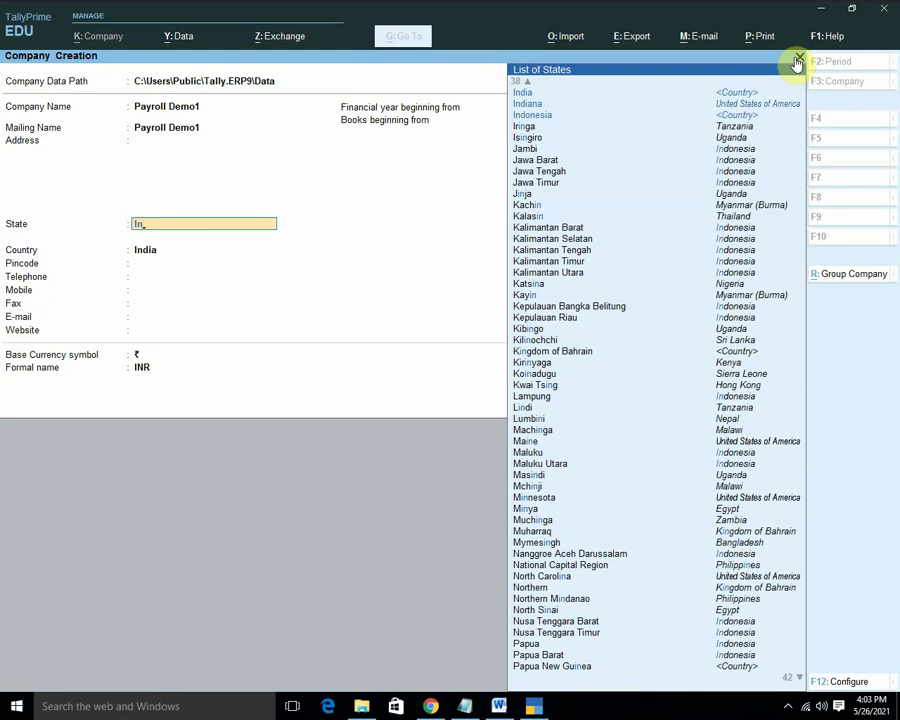
key("BackSpace")
key("BackSpace")
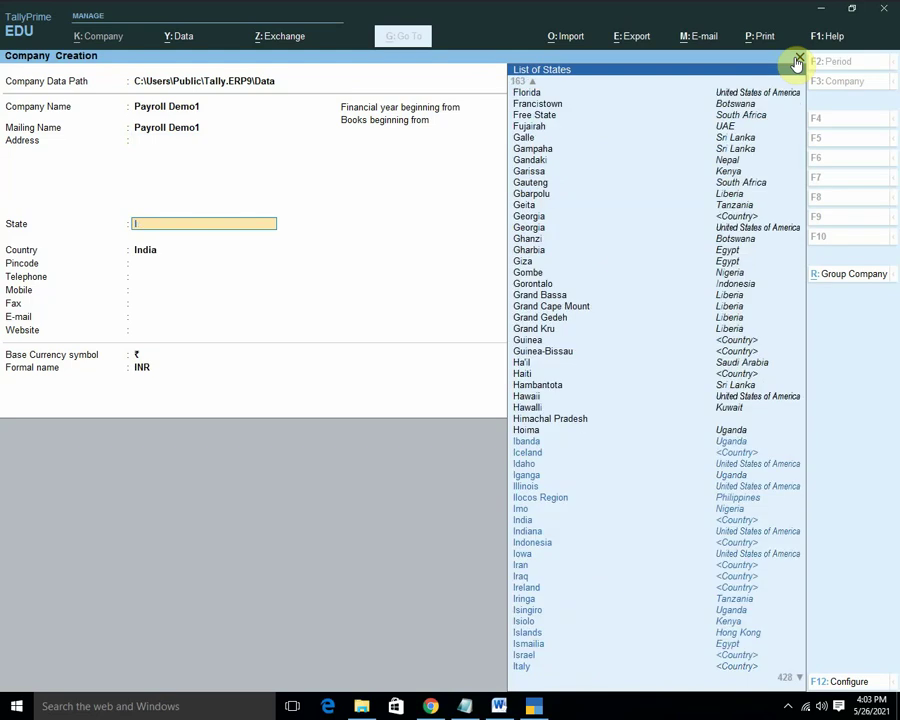
type("May")
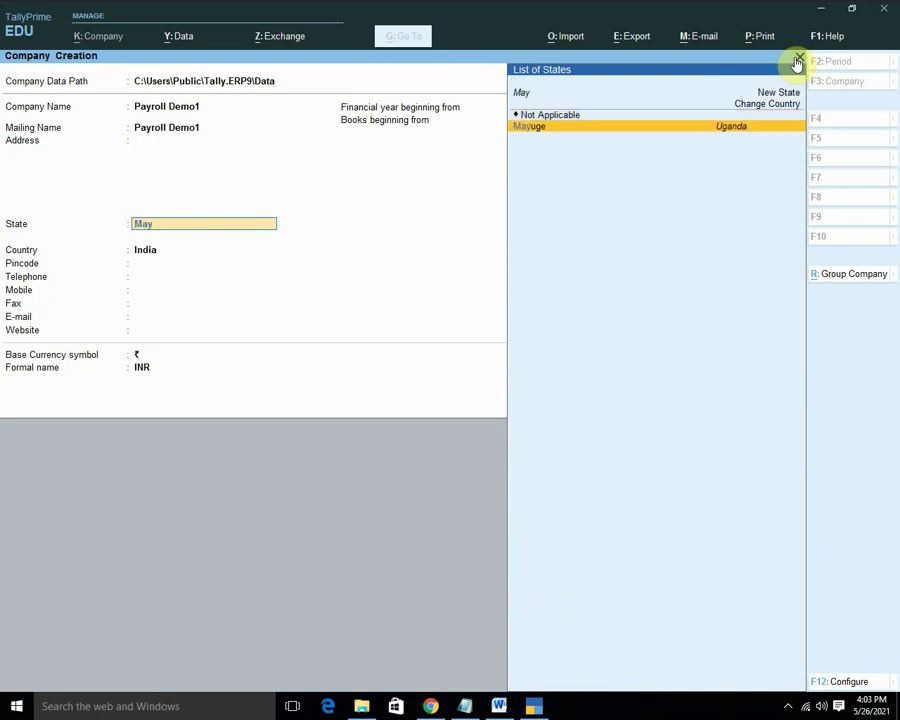
key("BackSpace")
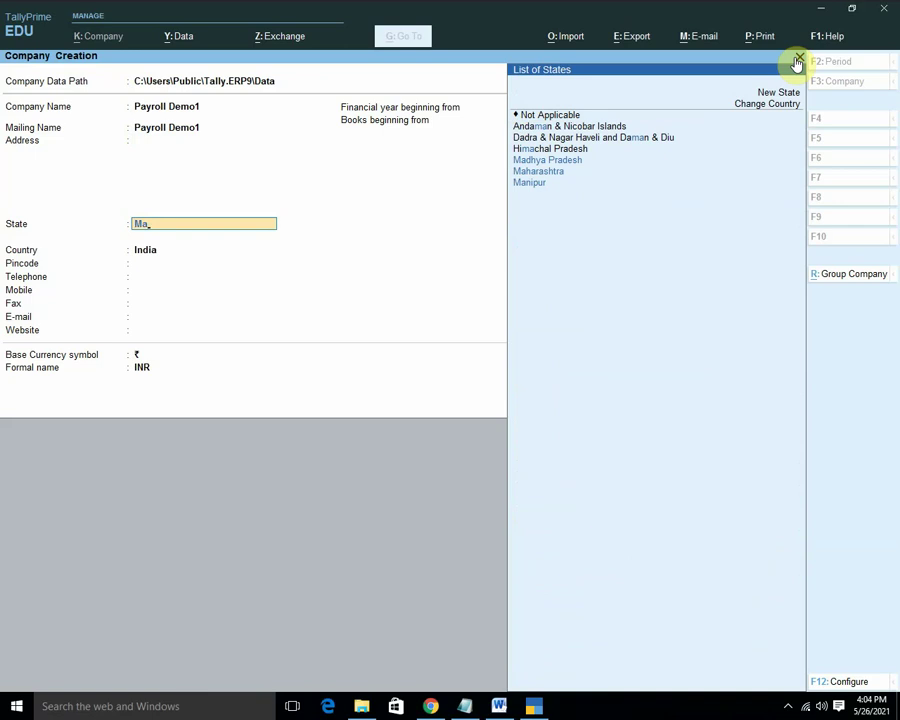
key("Down")
key("Up")
key("Return")
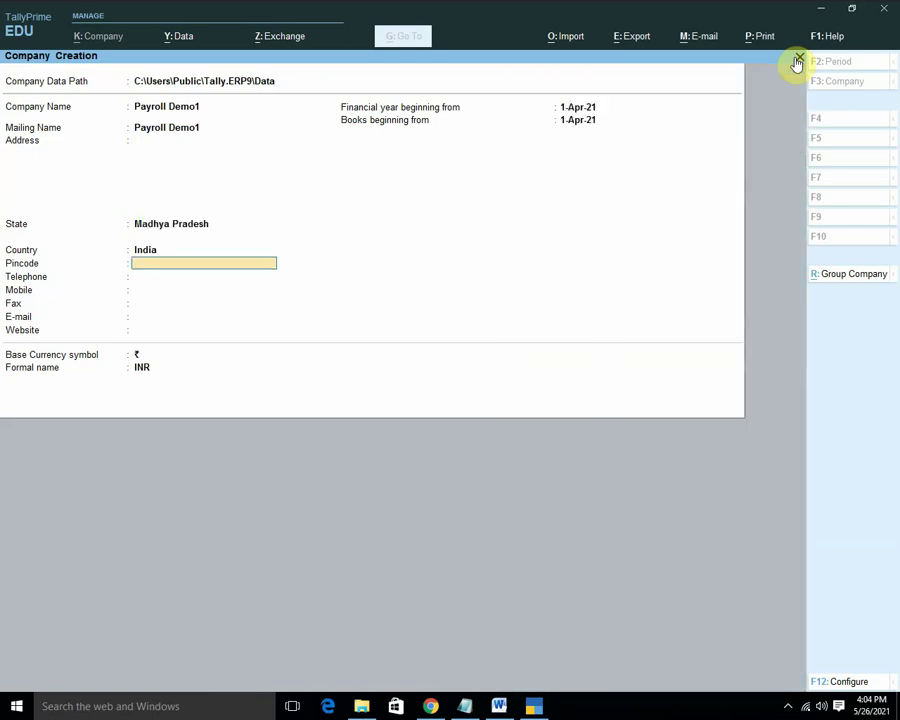
key("Return")
key("Return")
key("Return")
key("Return")
key("Return")
key("Return")
key("Return")
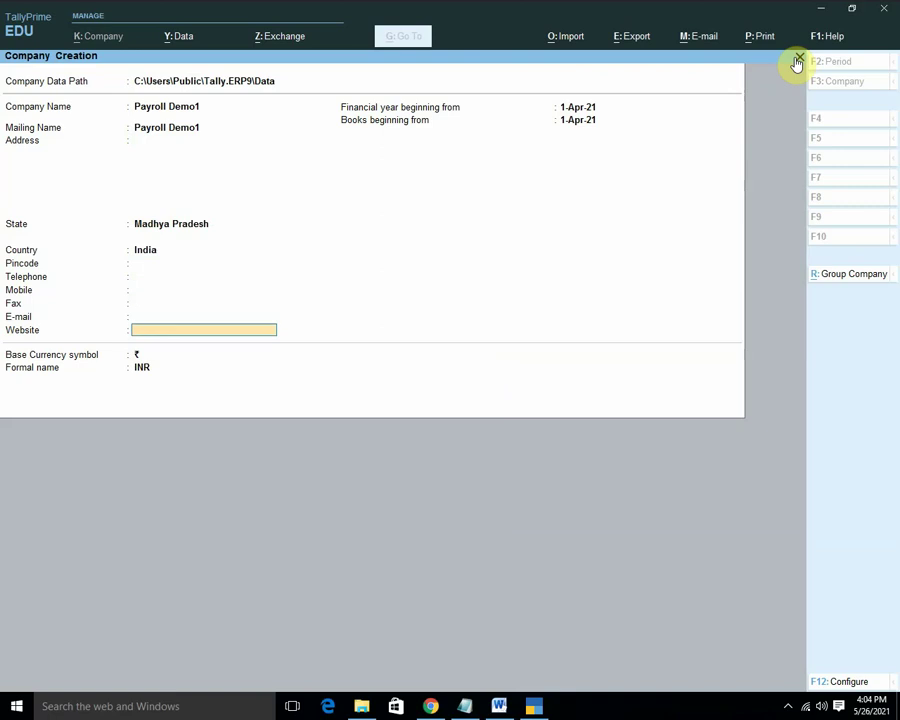
key("Return")
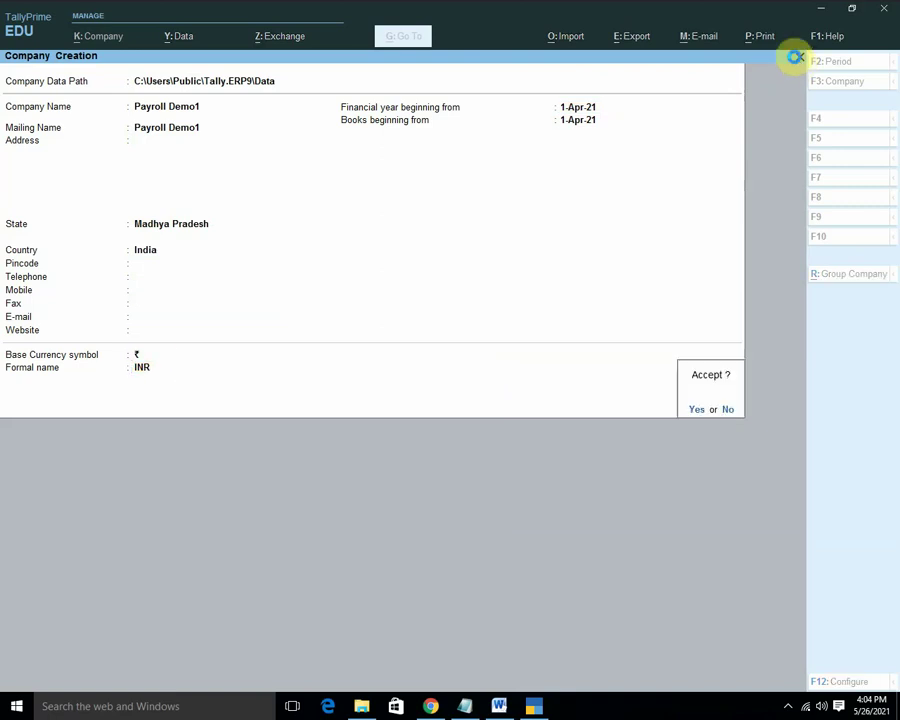
key("Return")
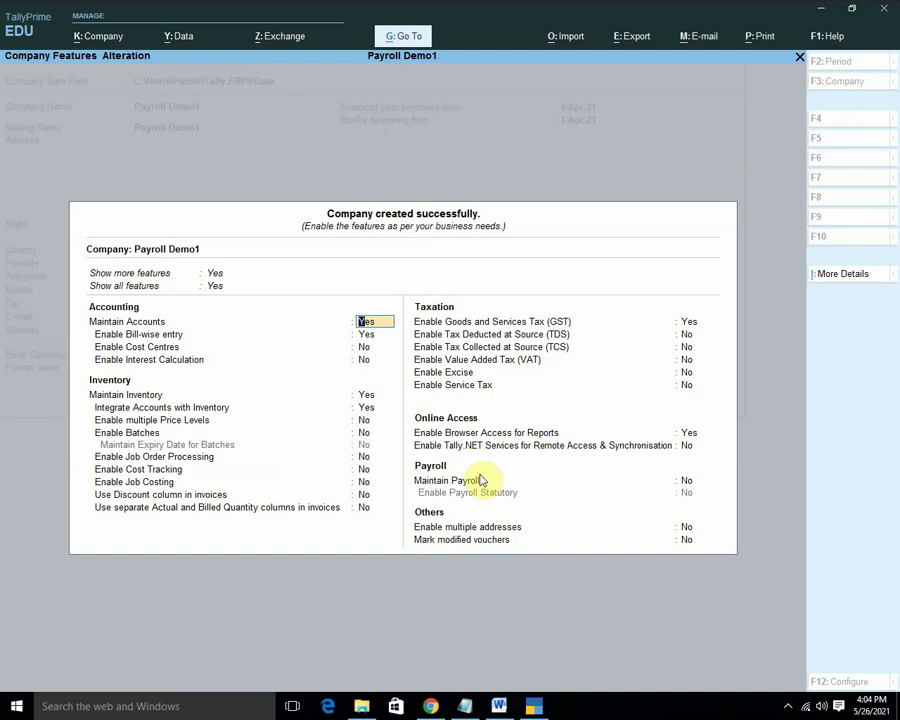
Set Maintain Payroll to Yes in Payroll Demo1's company features.
left_click(687, 482)
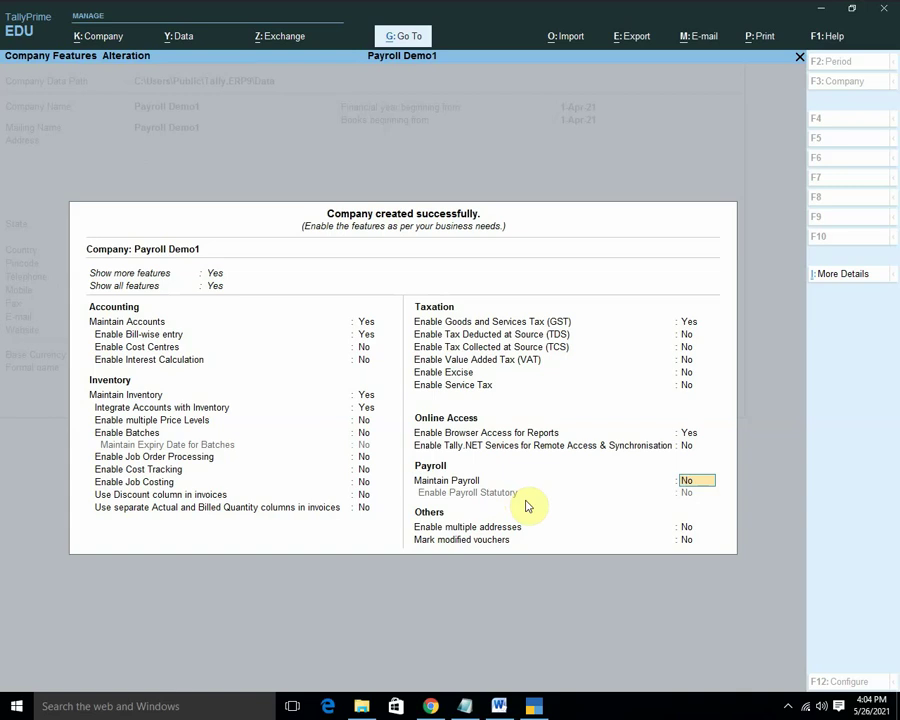
type("y")
key("Return")
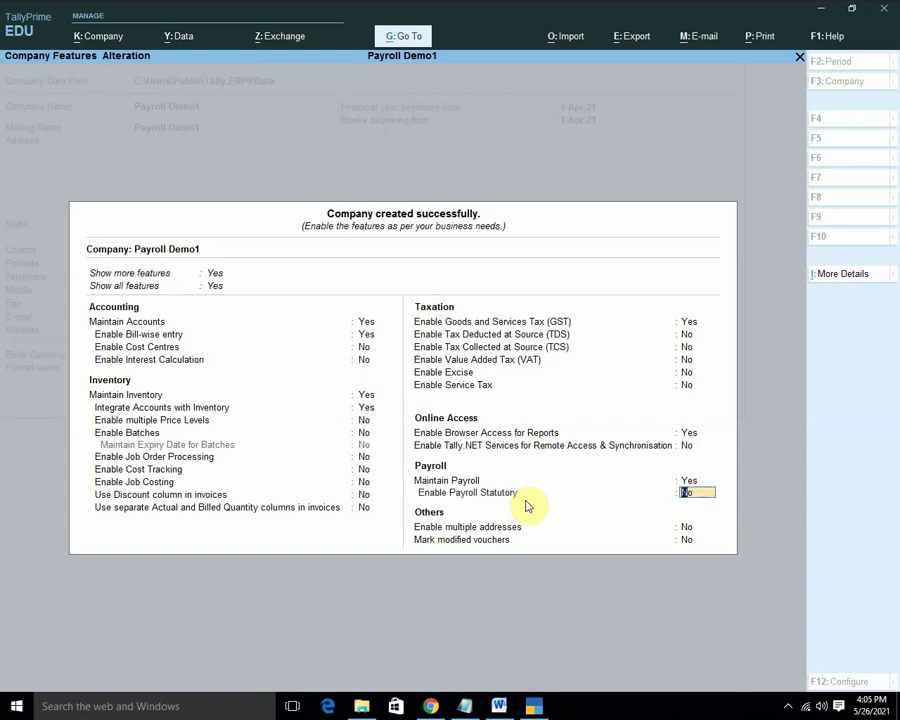
Highlight Professional Tax and Income Tax yellow in Word's statutory pay head list.
left_click(499, 705)
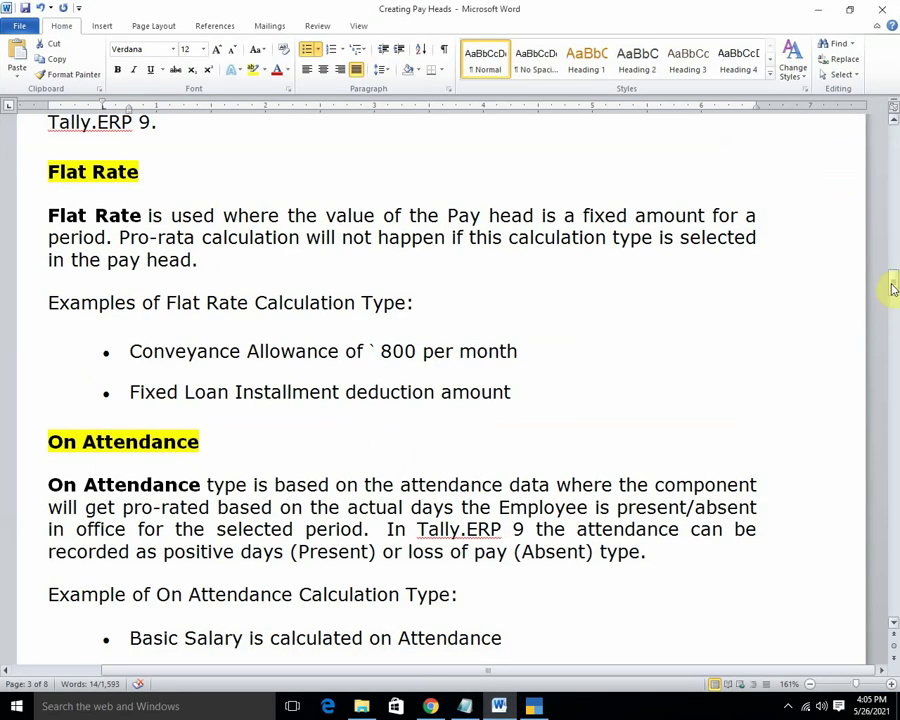
left_click_drag(892, 285, 893, 120)
scroll(520, 375, "down", 20)
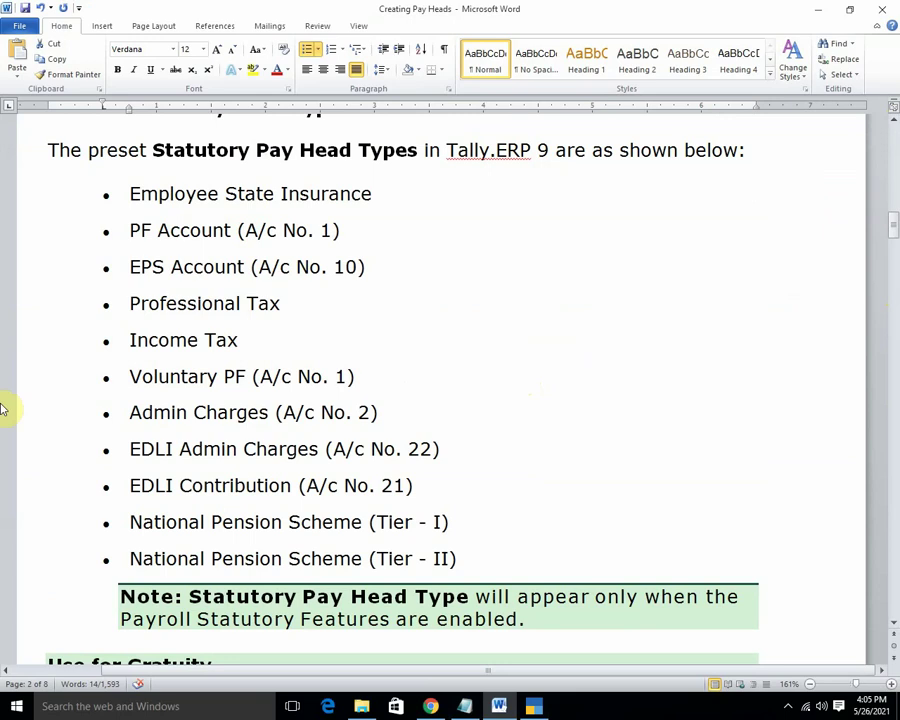
left_click_drag(120, 194, 249, 319)
left_click(140, 340)
triple_click(134, 340)
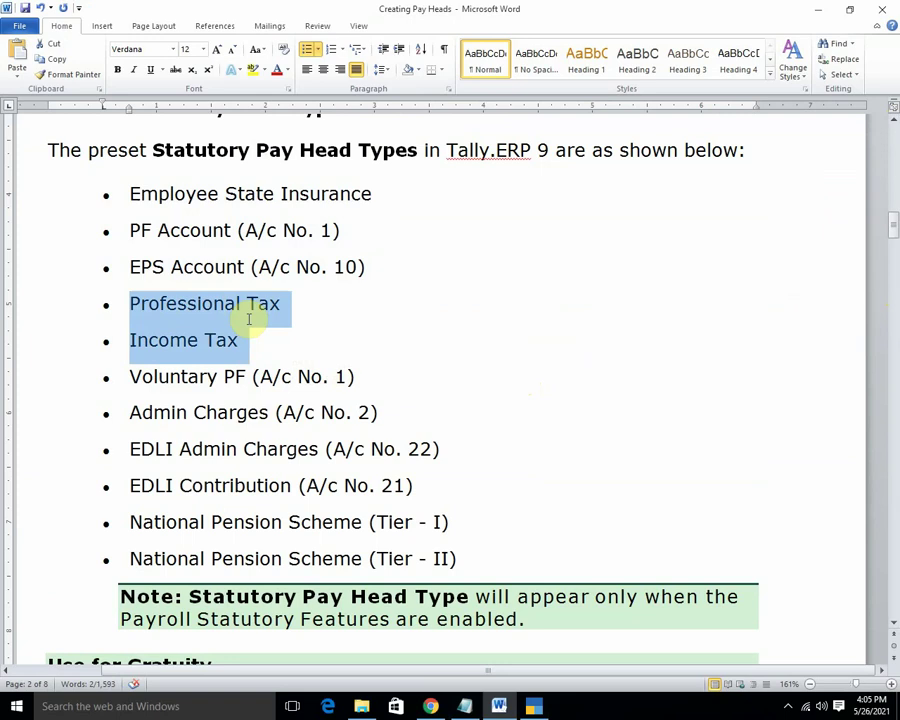
left_click(251, 70)
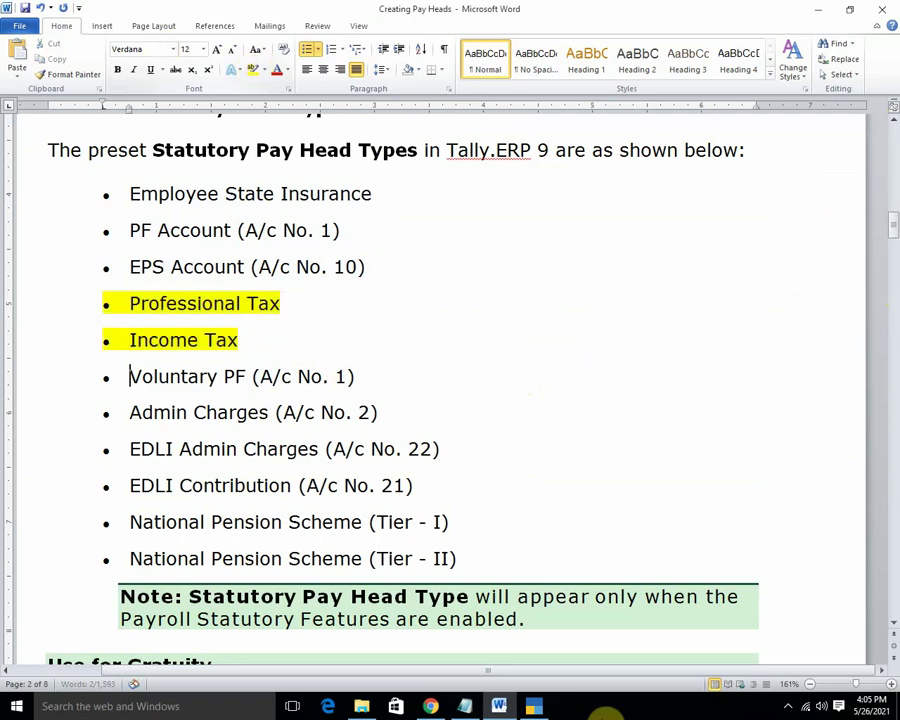
left_click(533, 706)
Enable Payroll Statutory with PF codes 01, 023, 065 and ESI company code 01.
key("Return")
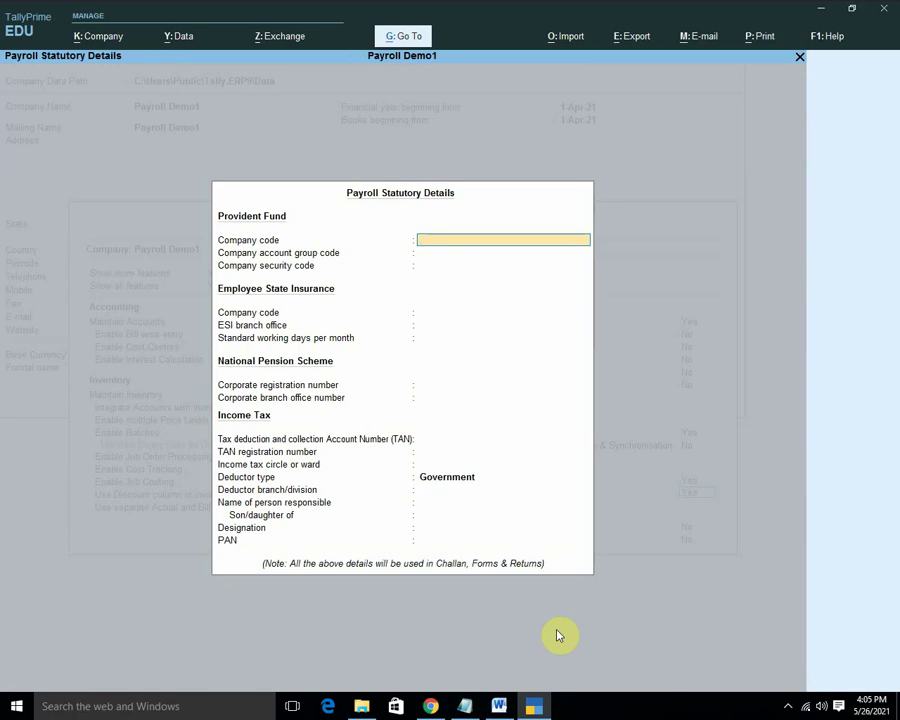
type("01")
key("Return")
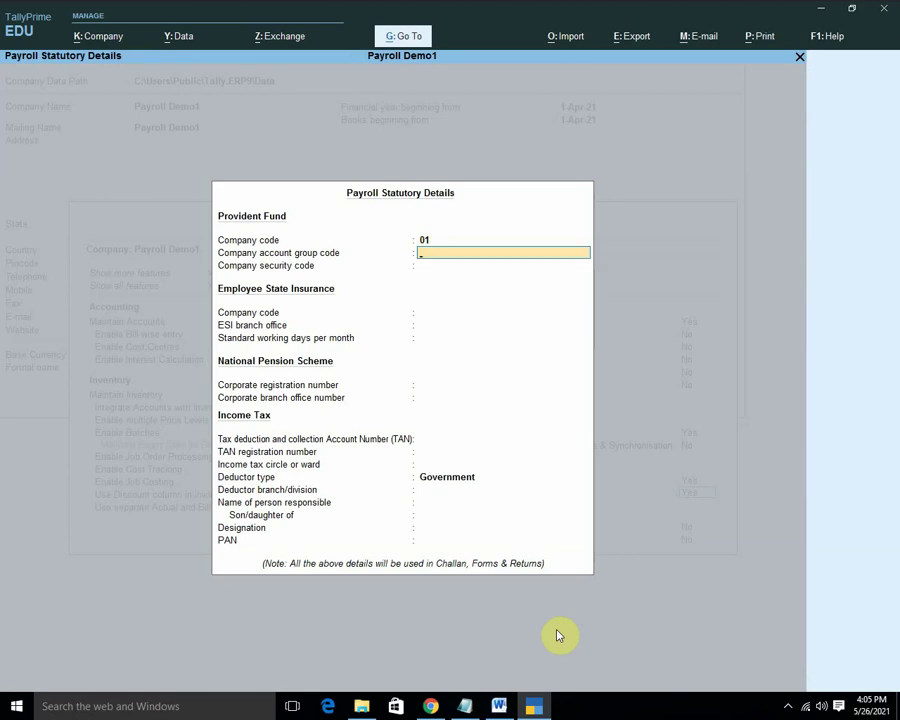
type("023")
key("Return")
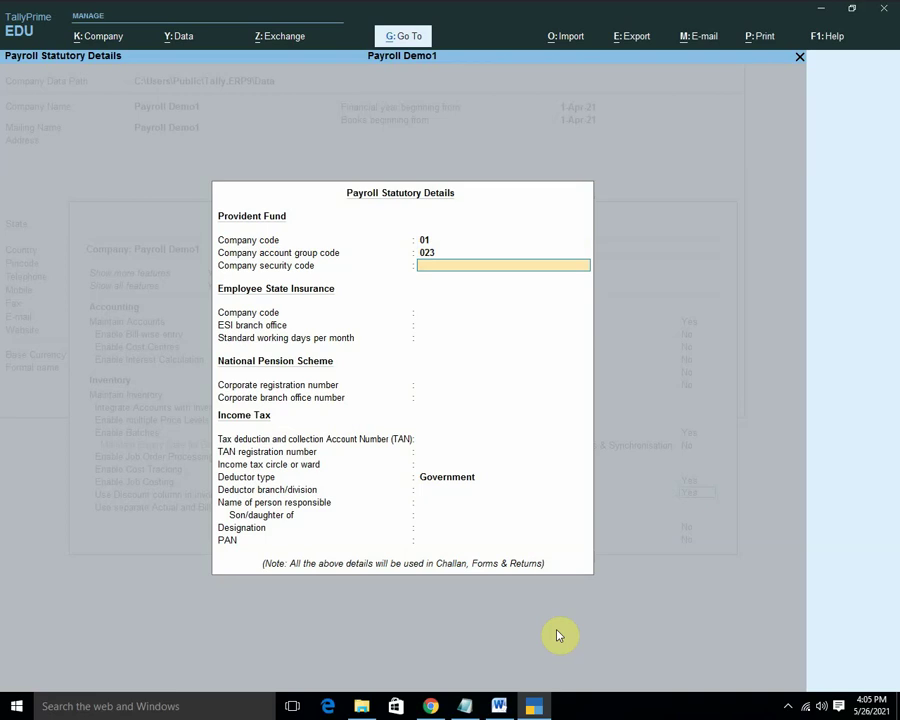
type("065")
key("Return")
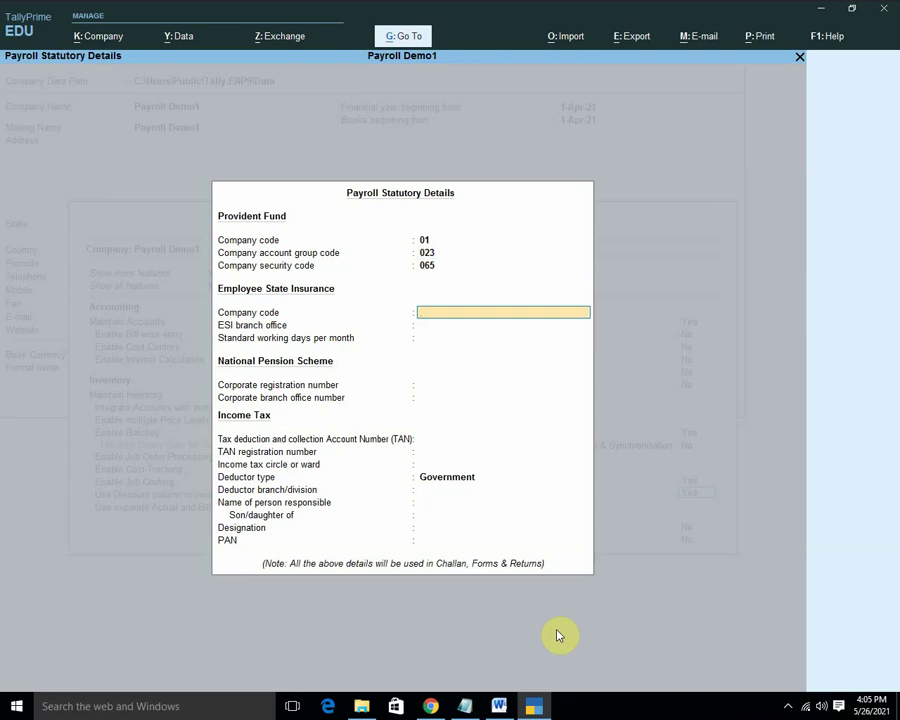
type("01")
key("Return")
key("Return")
key("Return")
key("Return")
key("Return")
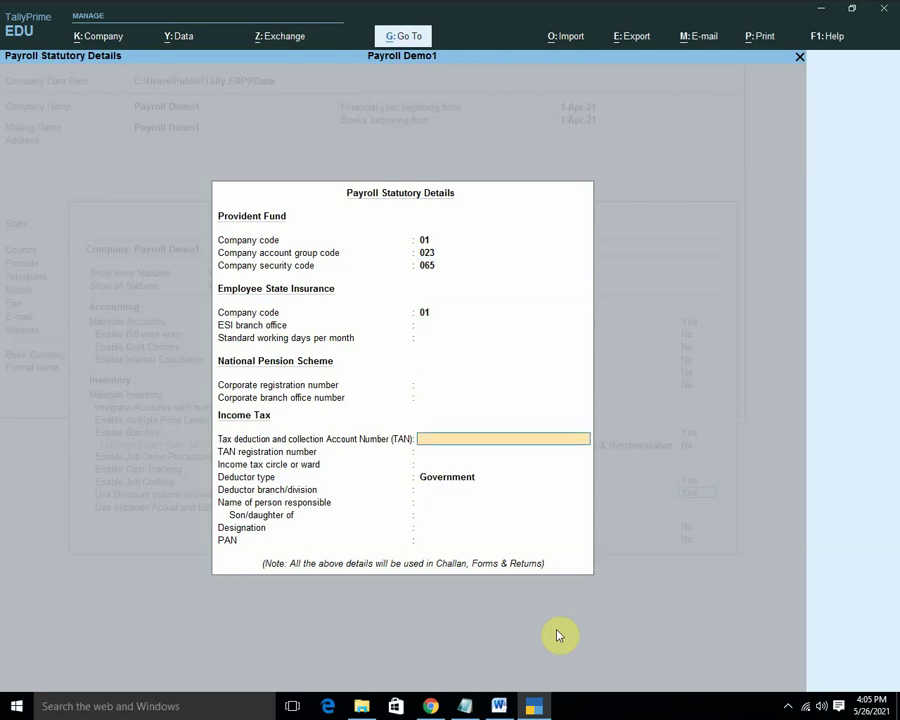
key("Return")
key("Return")
key("Return")
key("Return")
key("Return")
key("Return")
key("Return")
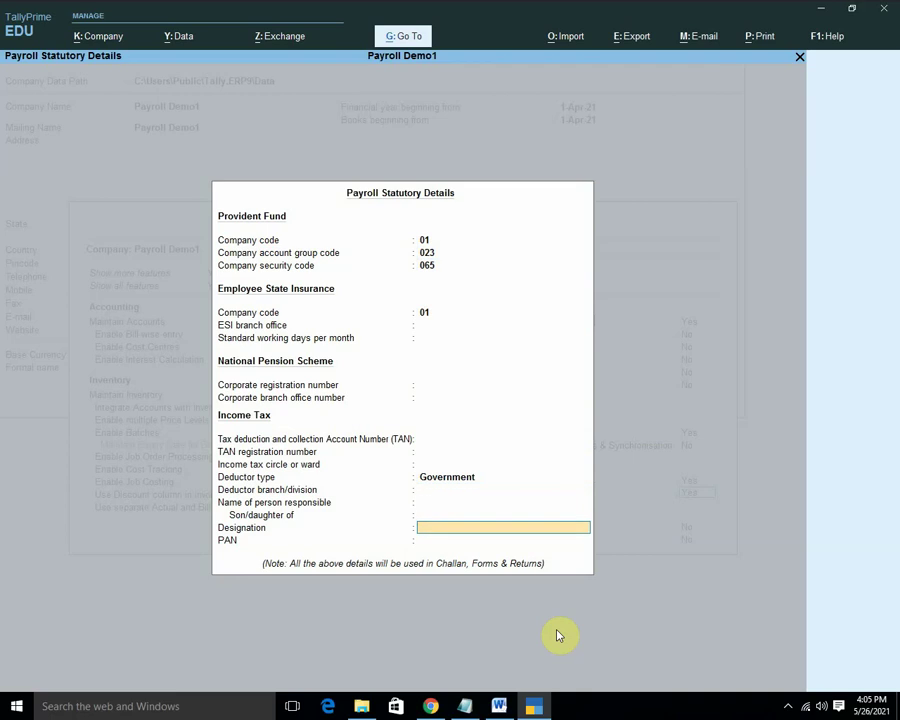
key("Return")
key("Return")
key("Return")
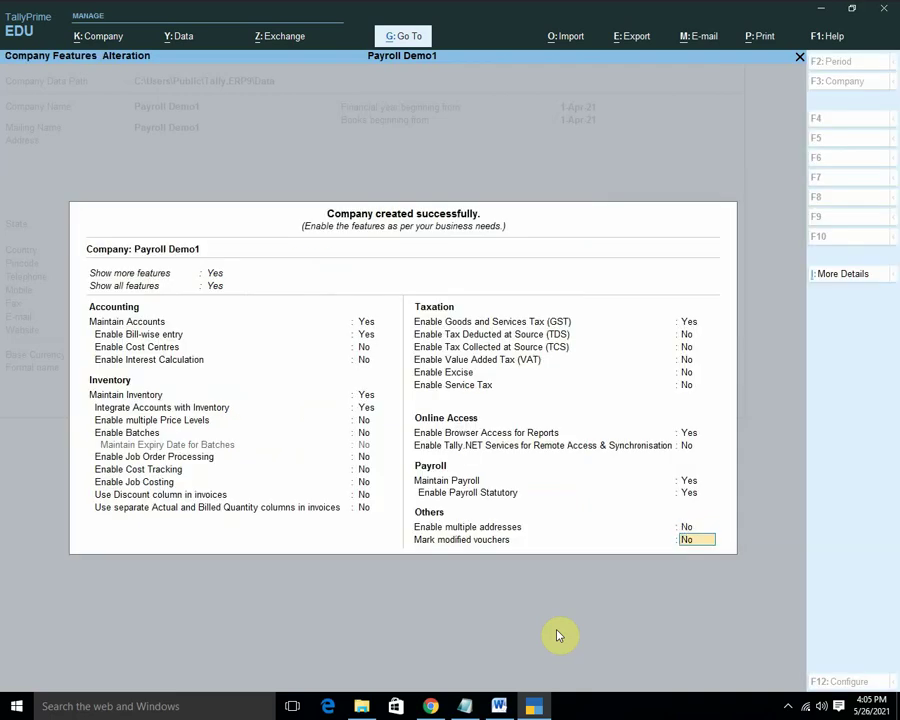
Accept the Company Features settings and bring up the Master Creation list for Payroll Demo1.
key("Return")
key("Return")
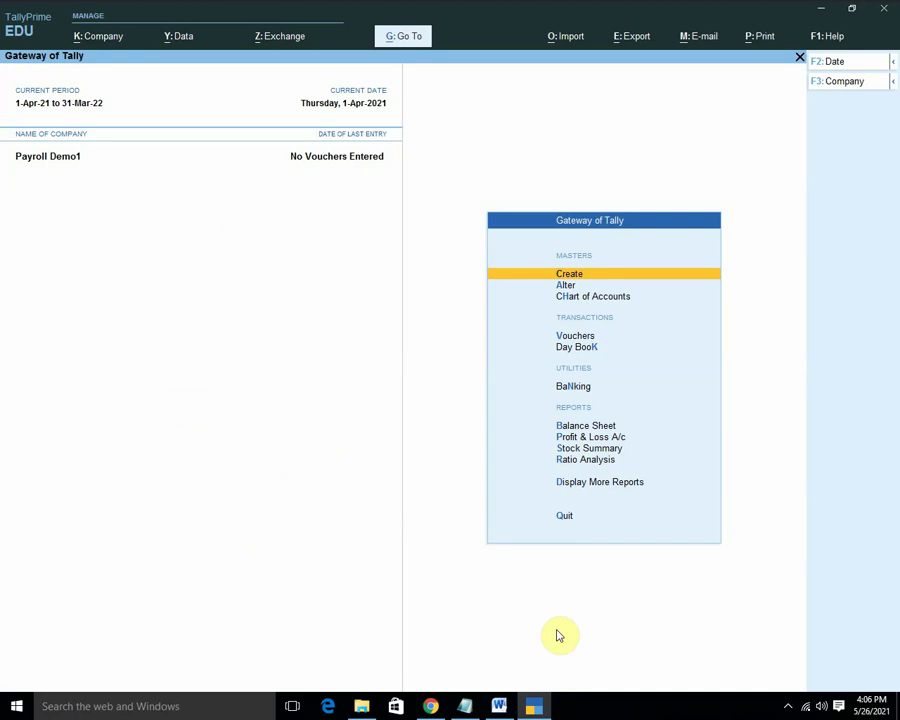
key("Return")
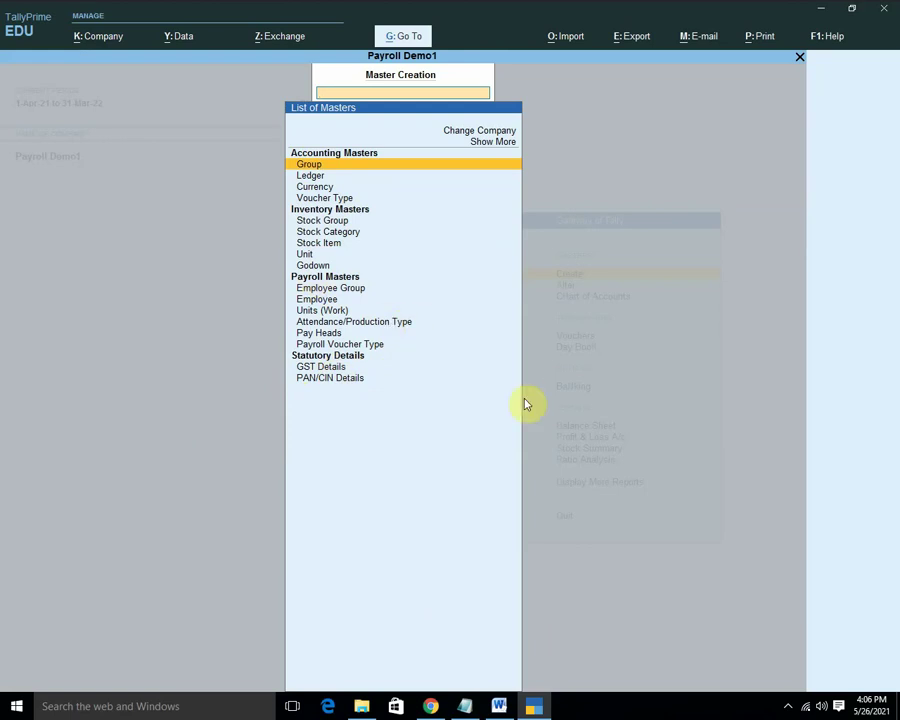
Create the work units 'days' and 'months'.
key("Down")
key("Down")
key("Down")
key("Down")
key("Down")
key("Down")
key("Down")
key("Down")
key("Down")
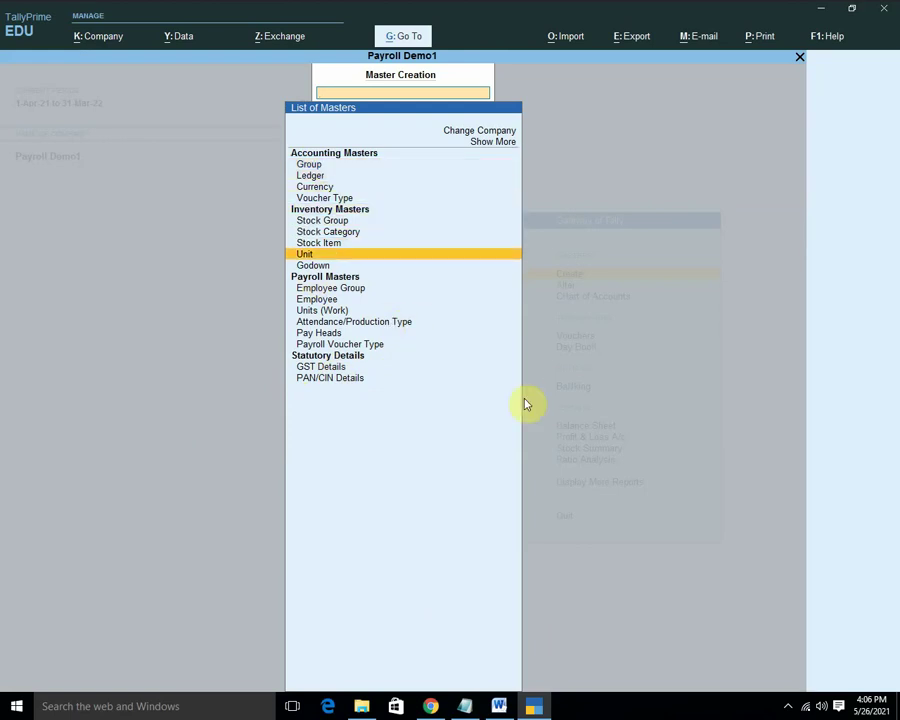
key("Down")
key("Down")
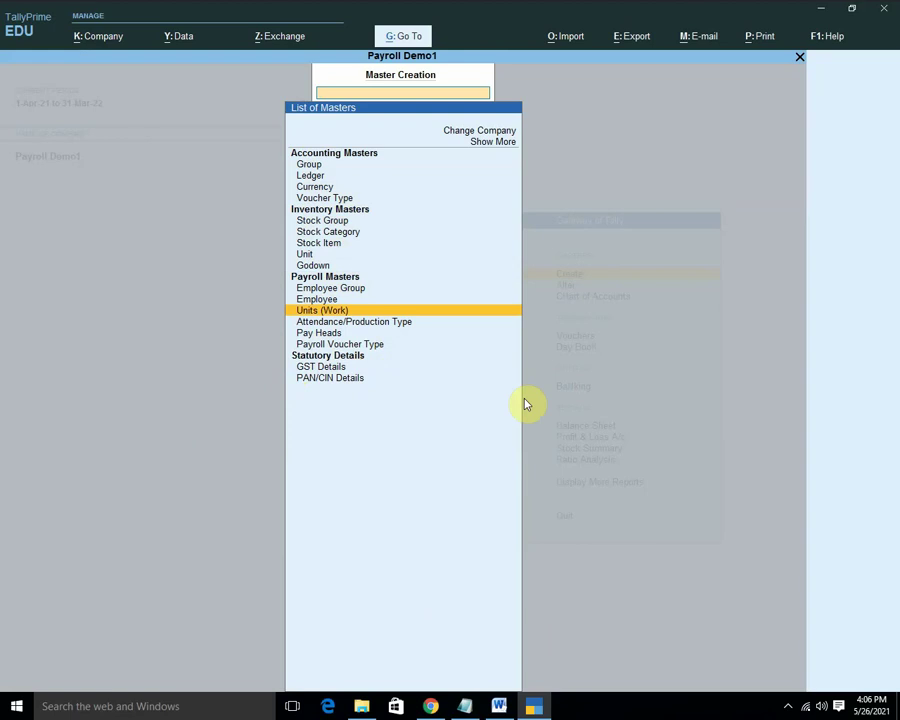
key("Return")
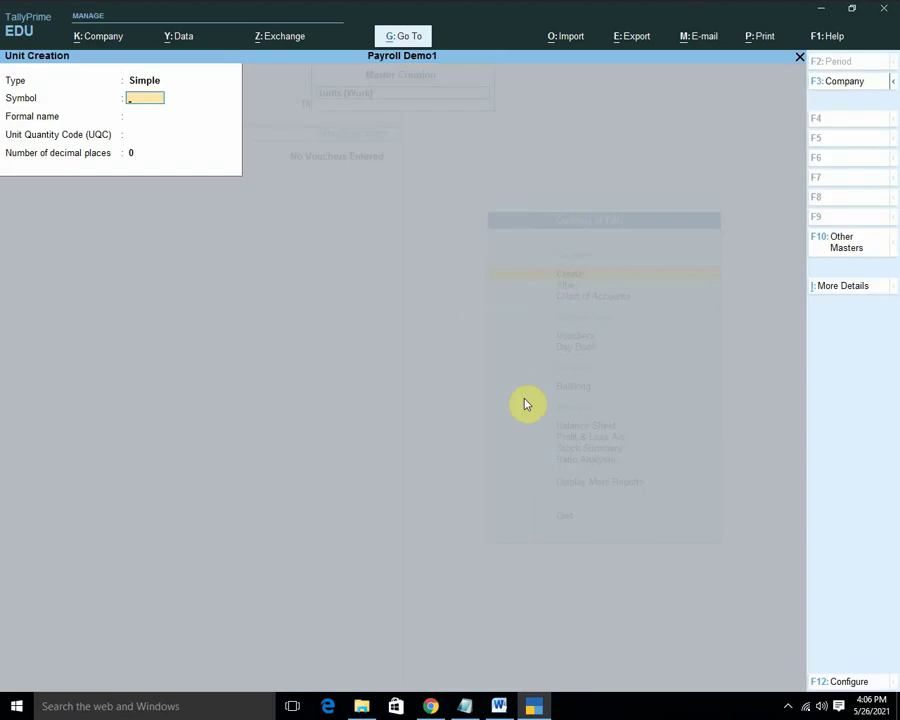
type("days")
key("Return")
key("Return")
key("Return")
key("Return")
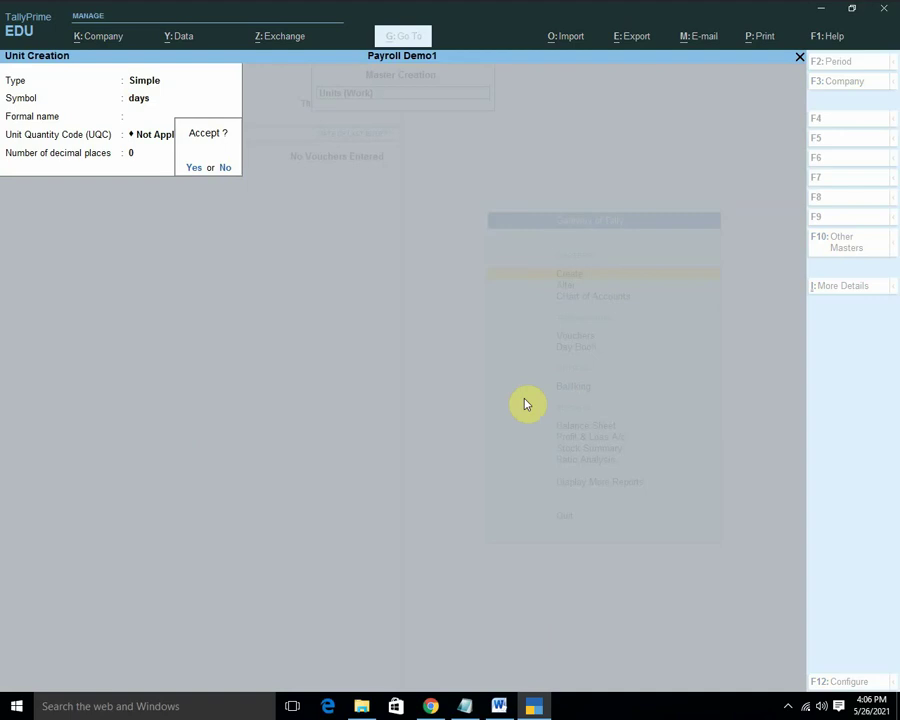
key("Return")
type("months")
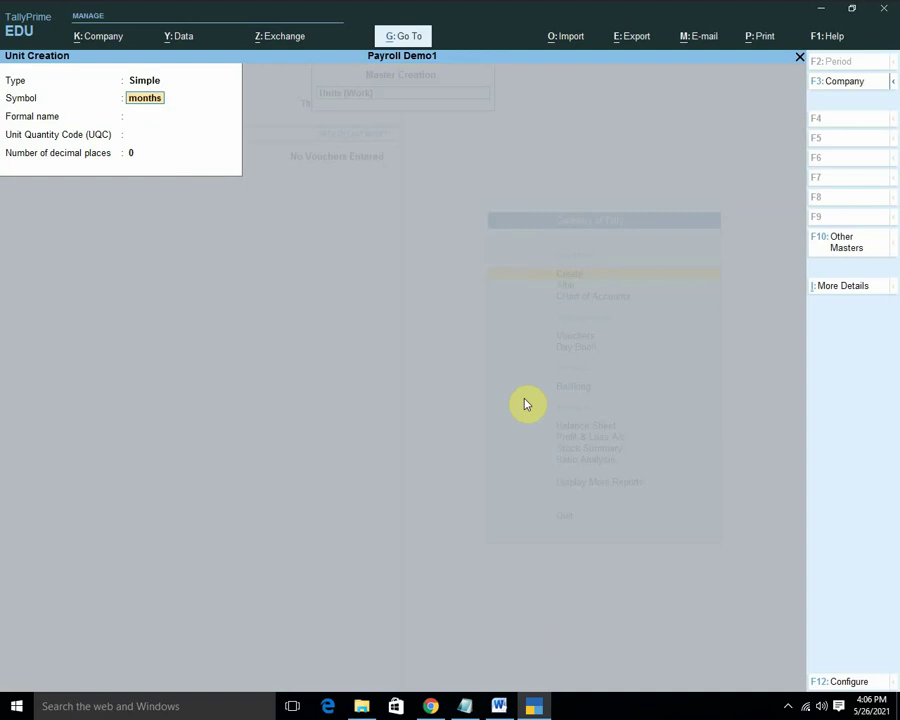
key("Return")
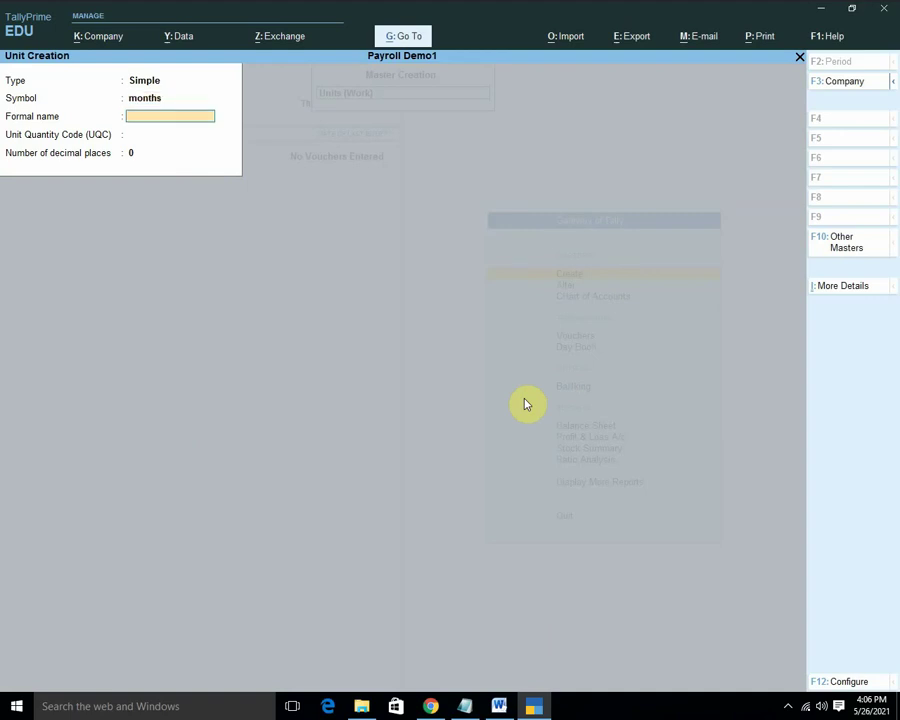
key("Return")
key("Return")
Create the attendance type 'Present' as Attendance / Leave with Pay under Primary.
key("Return")
key("Return")
key("Escape")
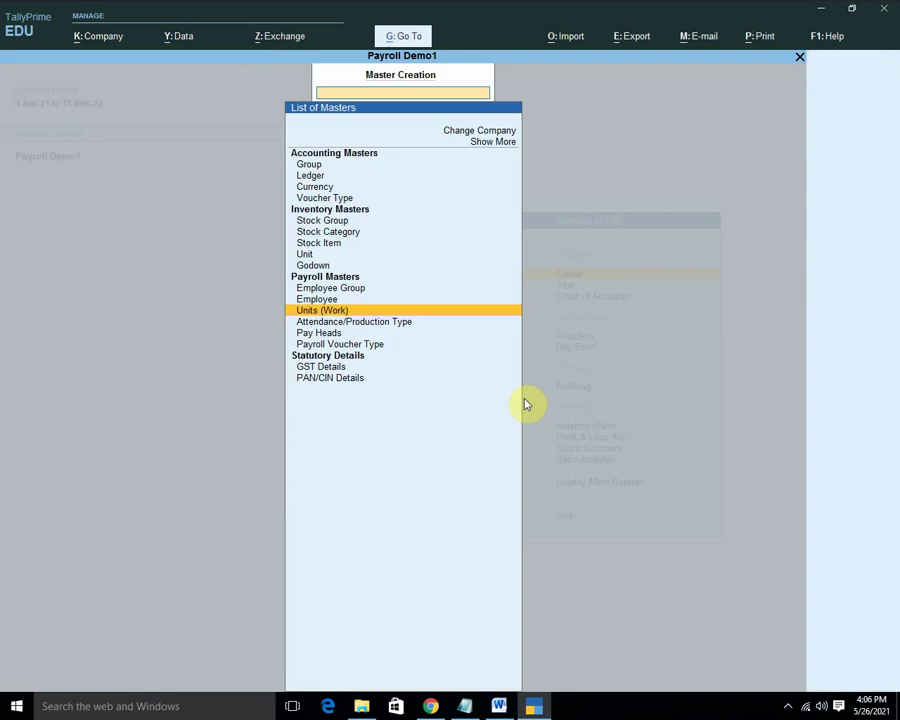
key("Up")
key("Down")
key("Down")
key("Return")
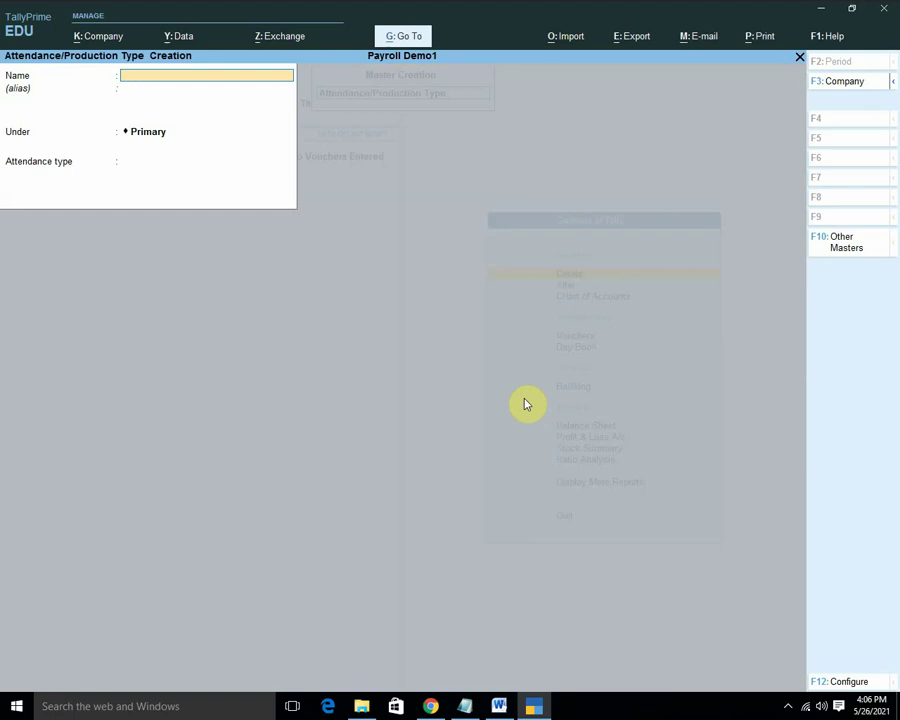
type("Present")
key("Return")
key("Return")
key("Return")
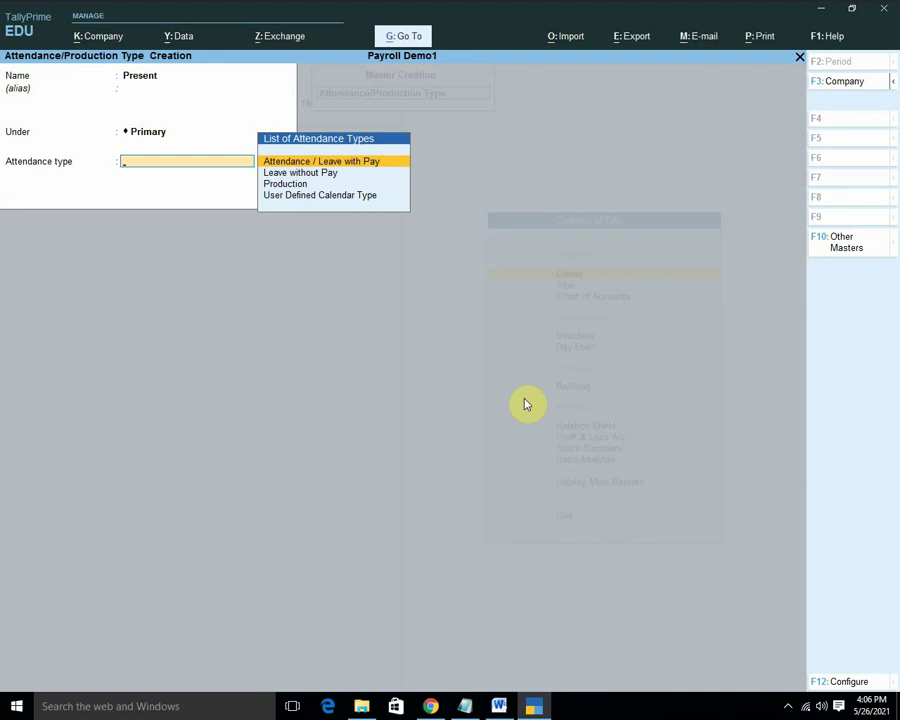
key("Return")
key("Return")
key("Return")
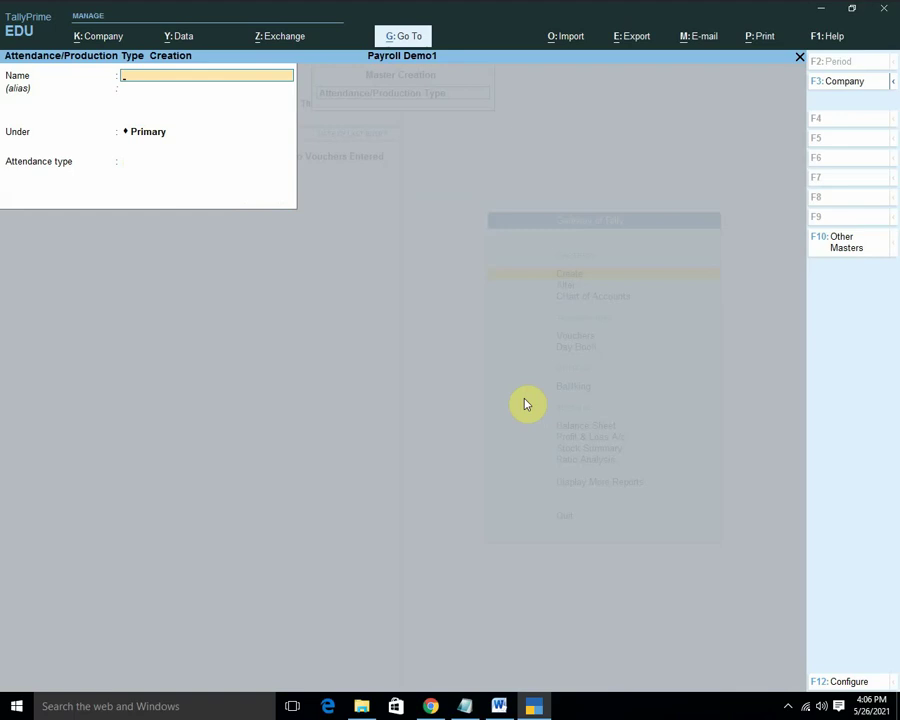
key("Escape")
key("Return")
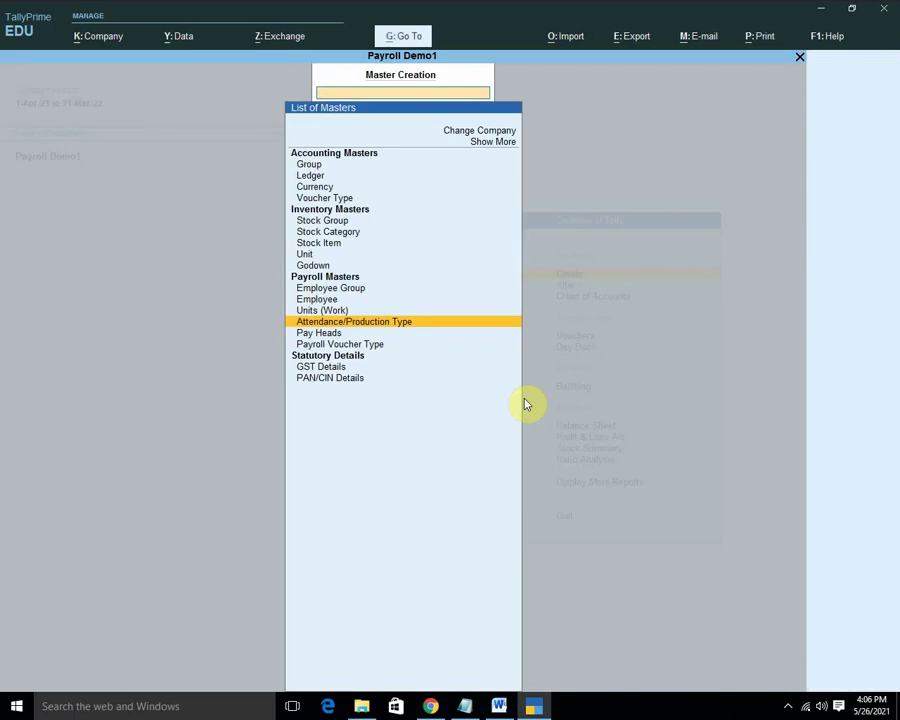
key("Up")
key("Up")
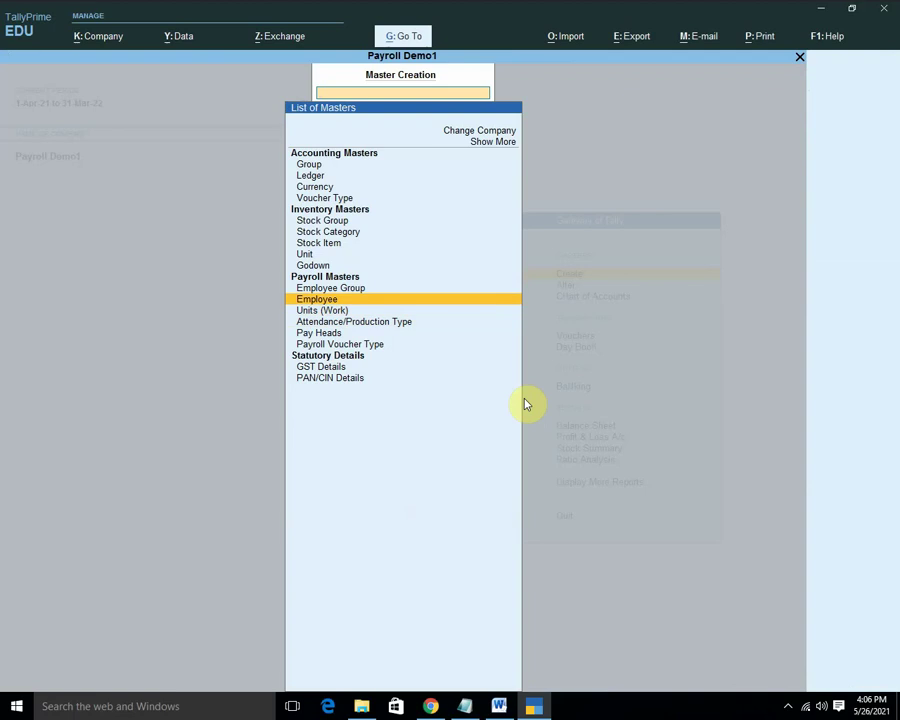
Show inactive master types and open Employee Category creation.
key("Up")
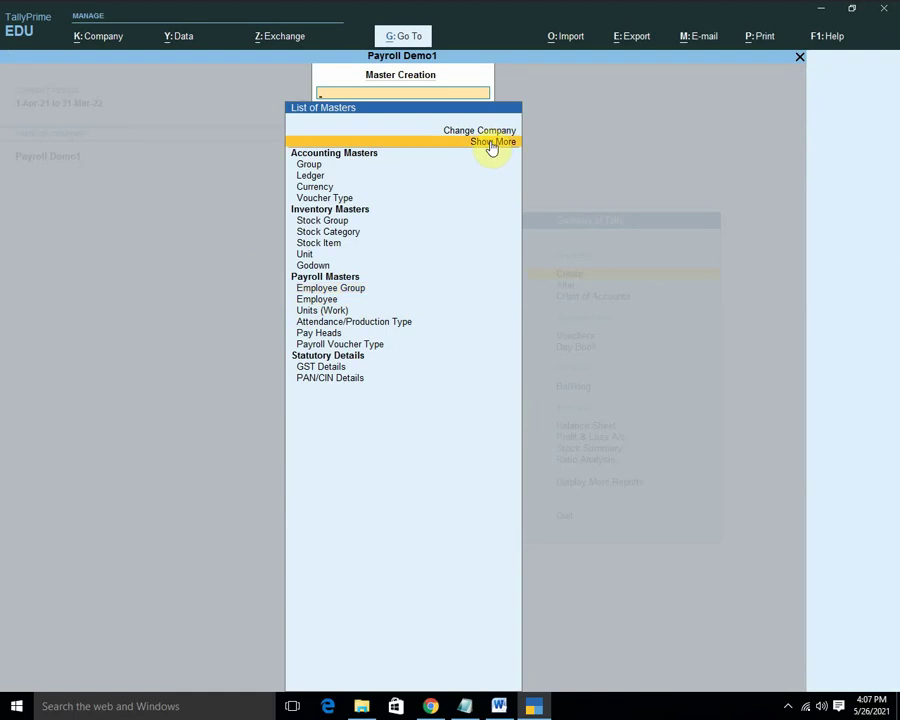
left_click(492, 143)
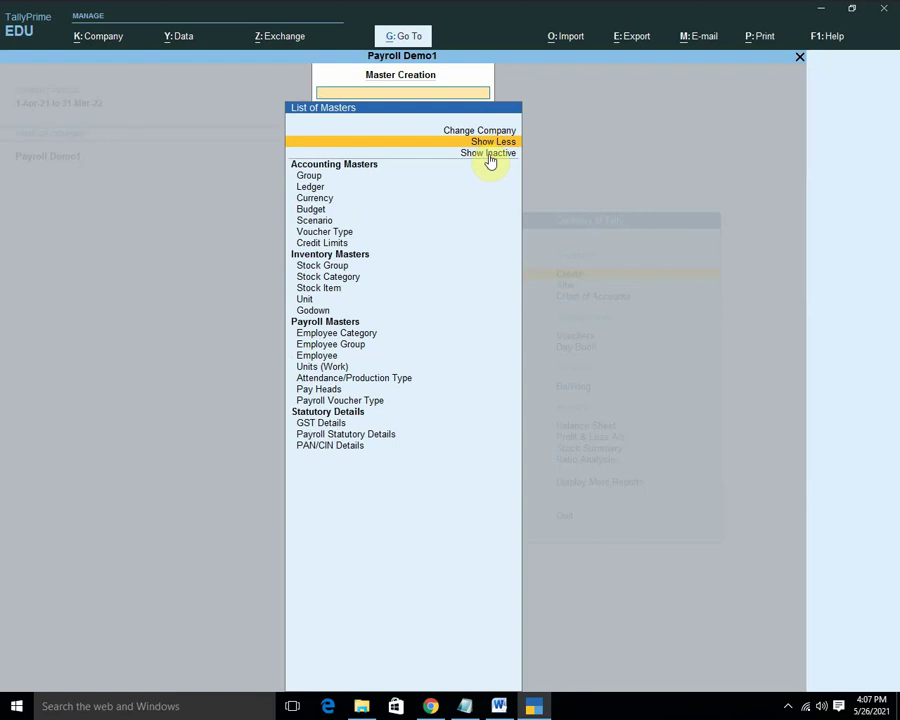
left_click(490, 155)
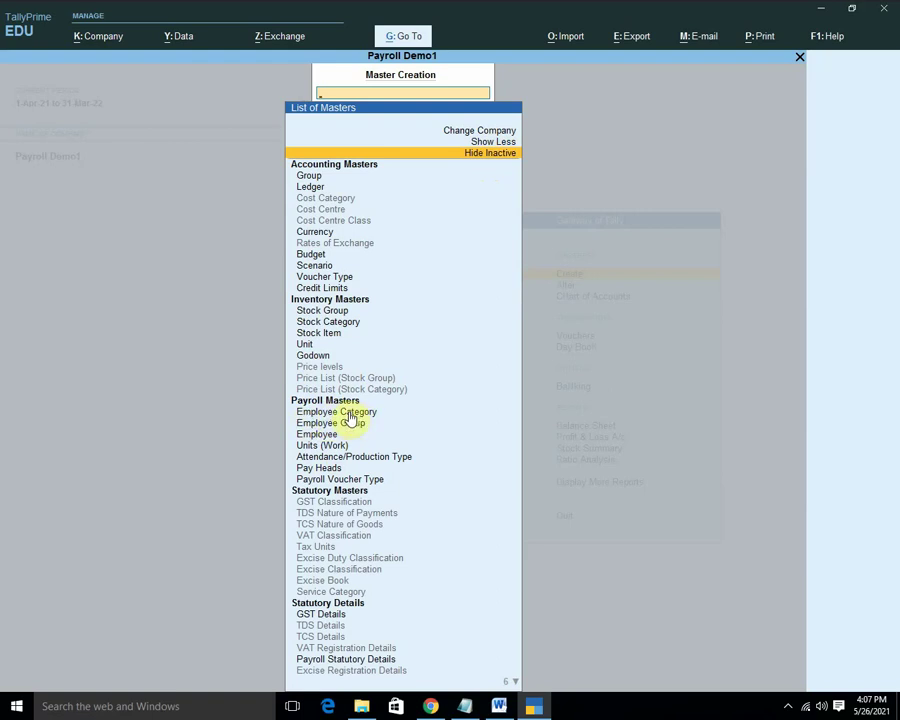
left_click(350, 414)
left_click(378, 419)
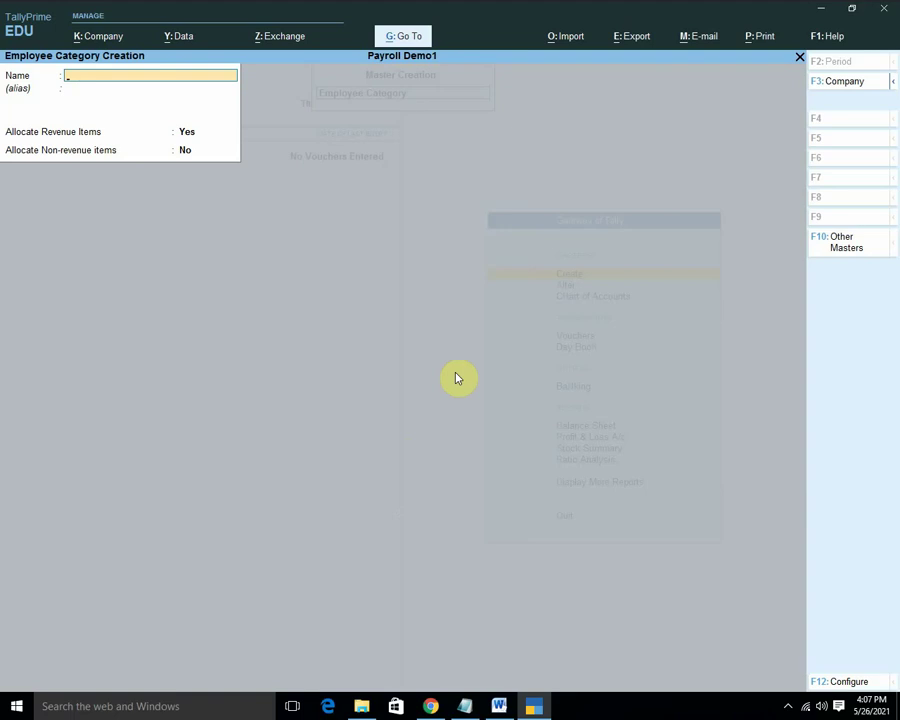
Save the categories 'HOD' and 'Teacher', then quit back to Master Creation.
type("HOD")
key("Return")
key("Return")
key("Return")
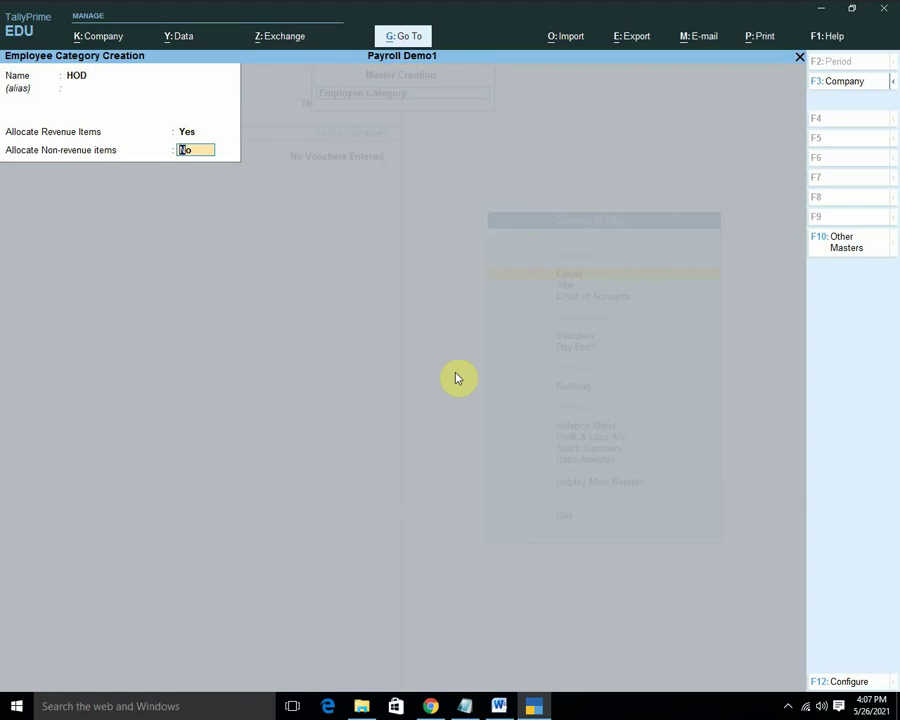
key("Return")
left_click(455, 378)
type("Teacher")
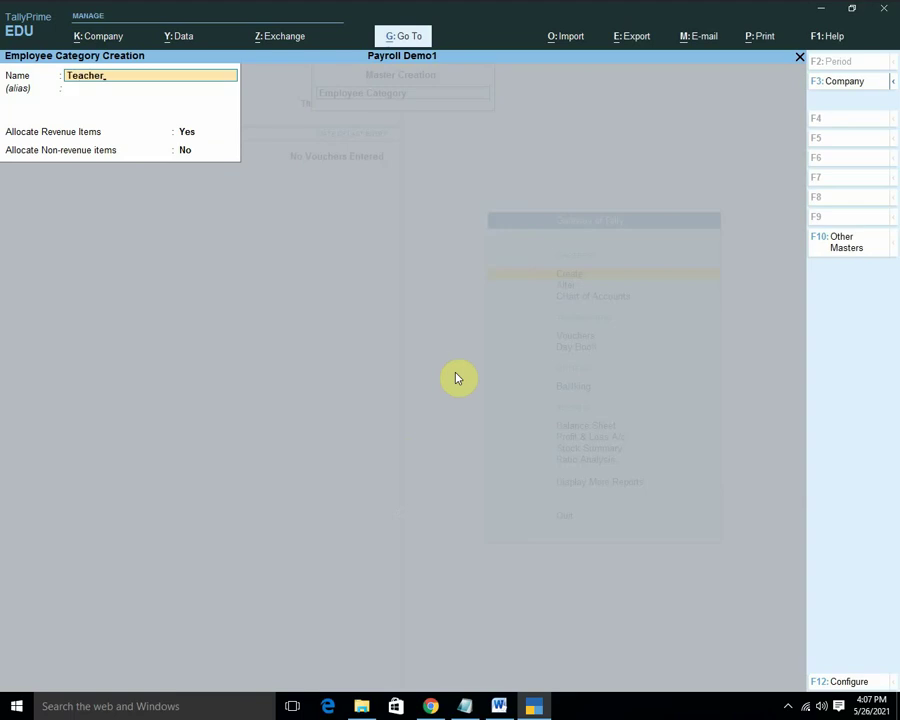
key("Return")
key("Return")
key("Return")
key("Return")
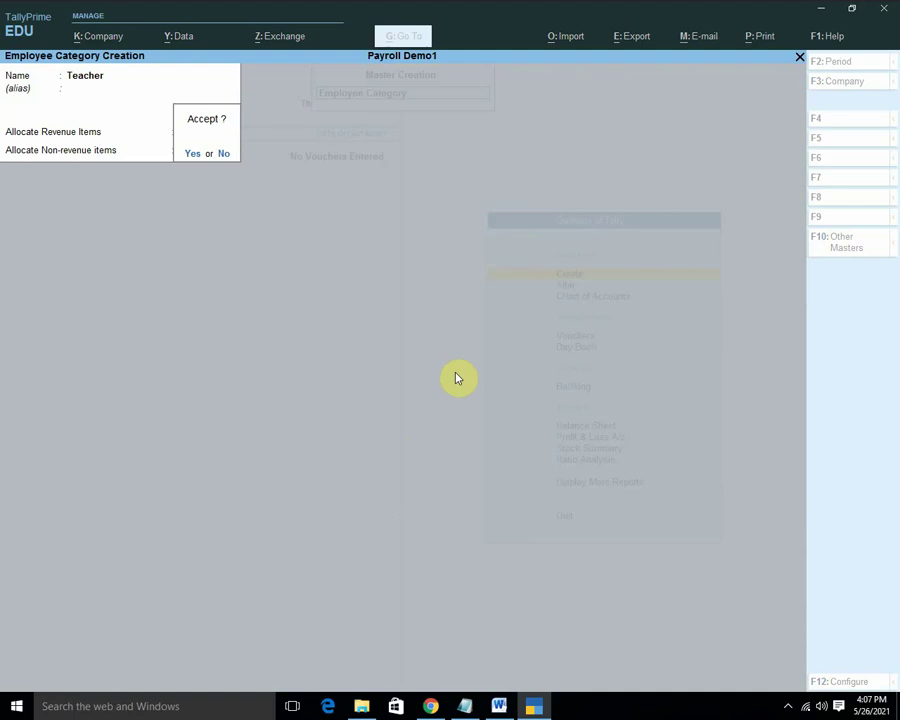
key("Return")
key("Escape")
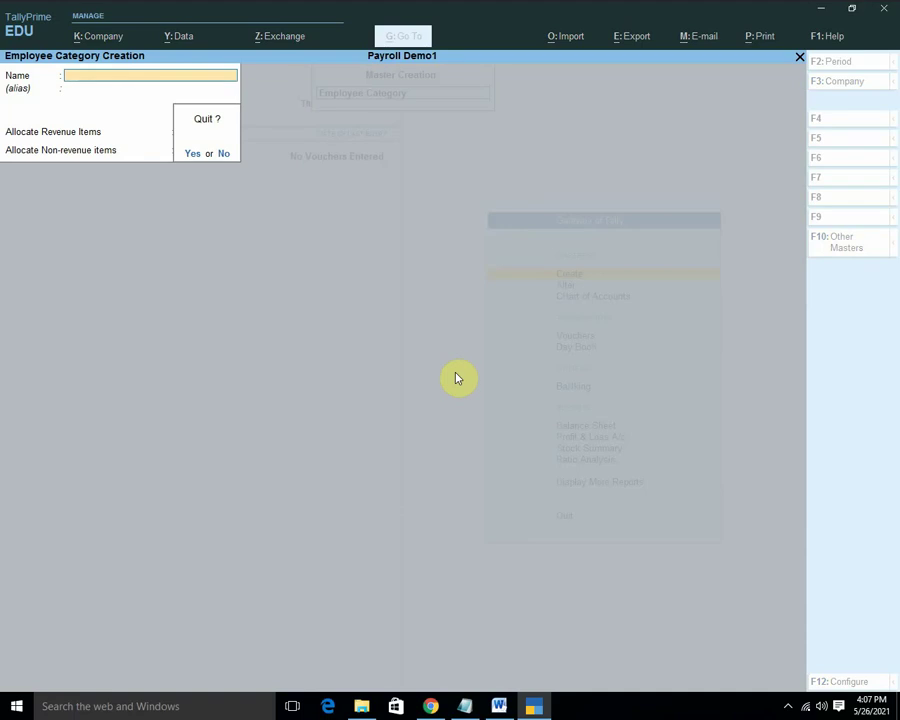
key("Return")
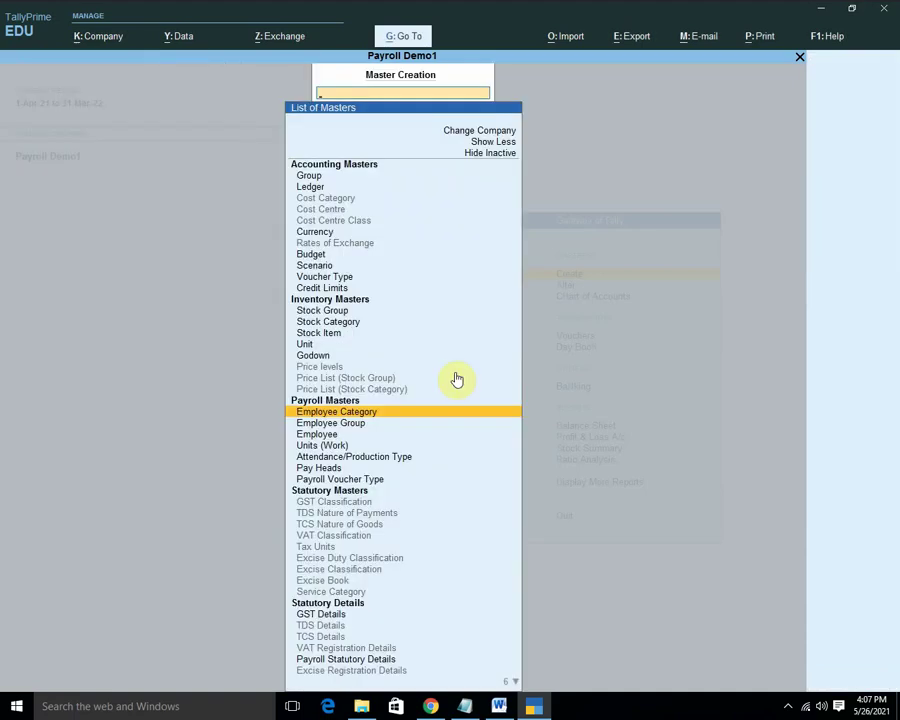
Enter a first employee's name under Primary, leaving other details at defaults.
key("Down")
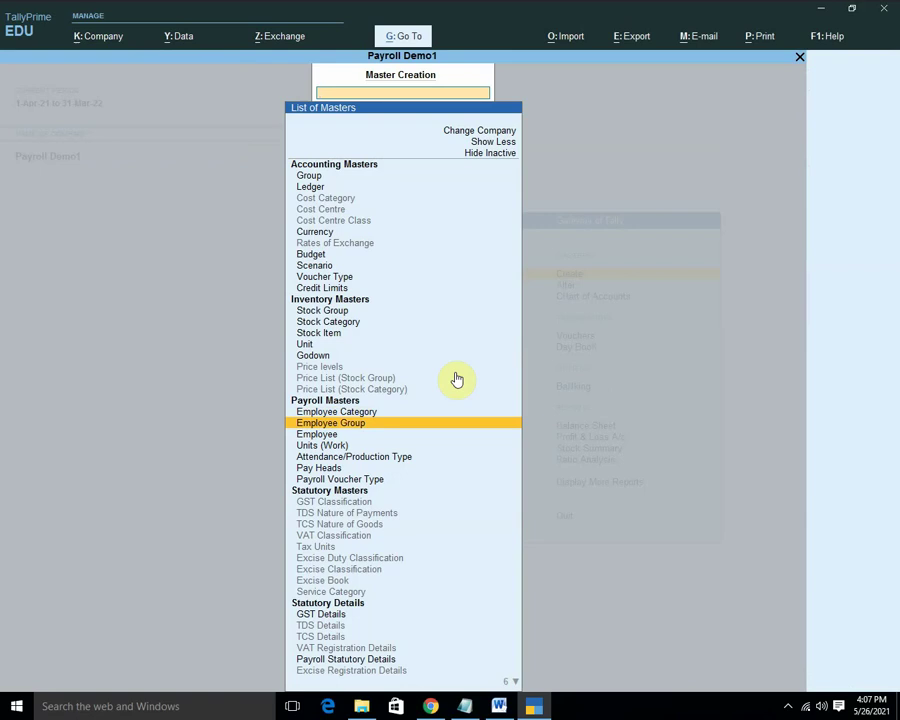
key("Down")
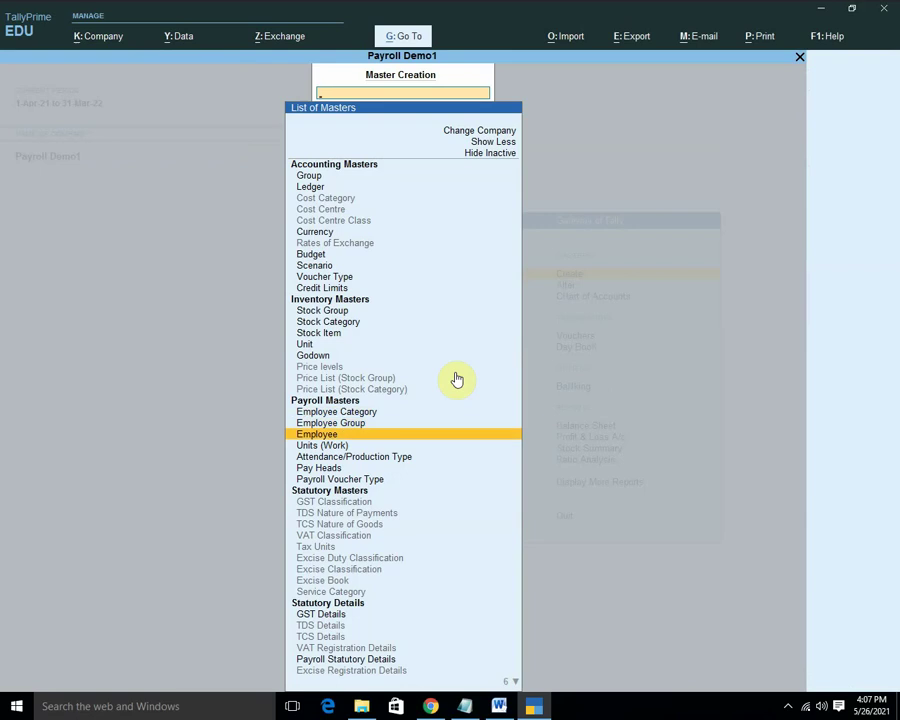
key("Return")
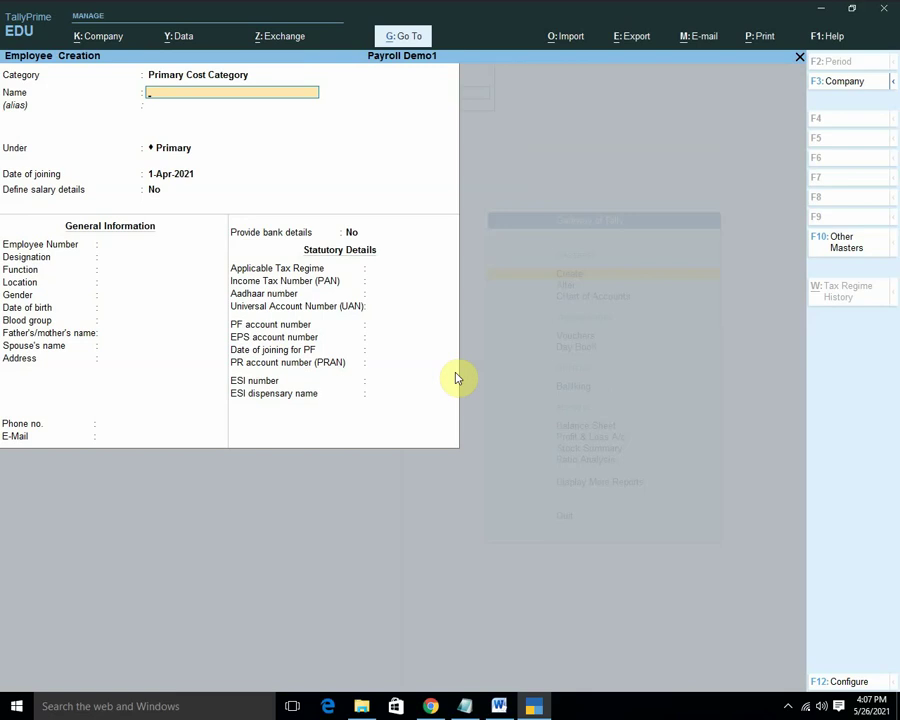
type("Umakant")
key("Return")
key("Return")
key("Return")
key("Return")
key("Return")
key("Return")
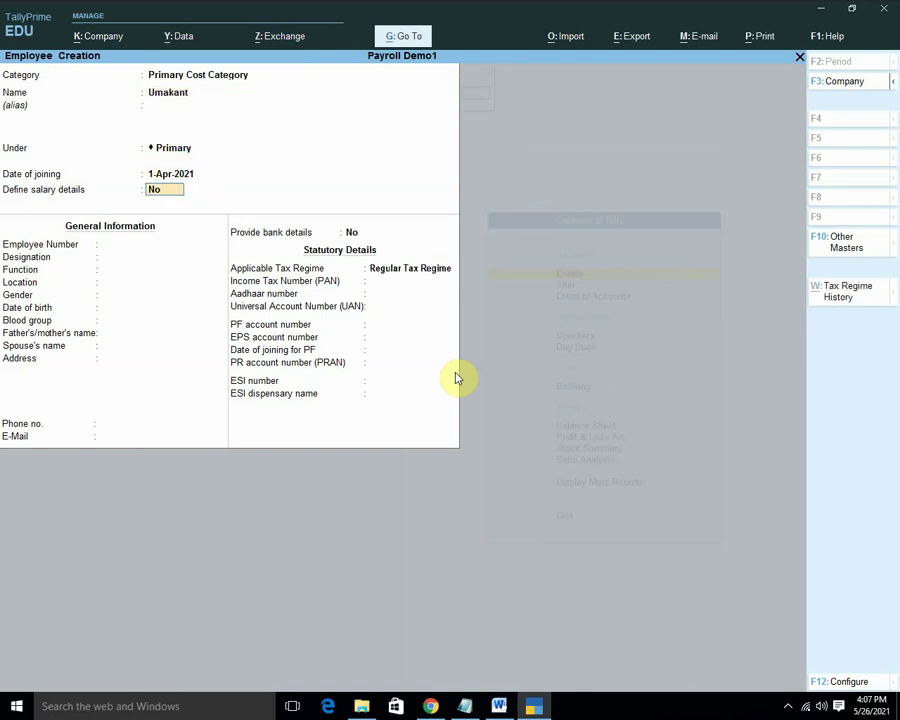
key("Return")
key("Return")
key("Return")
key("Return")
key("Return")
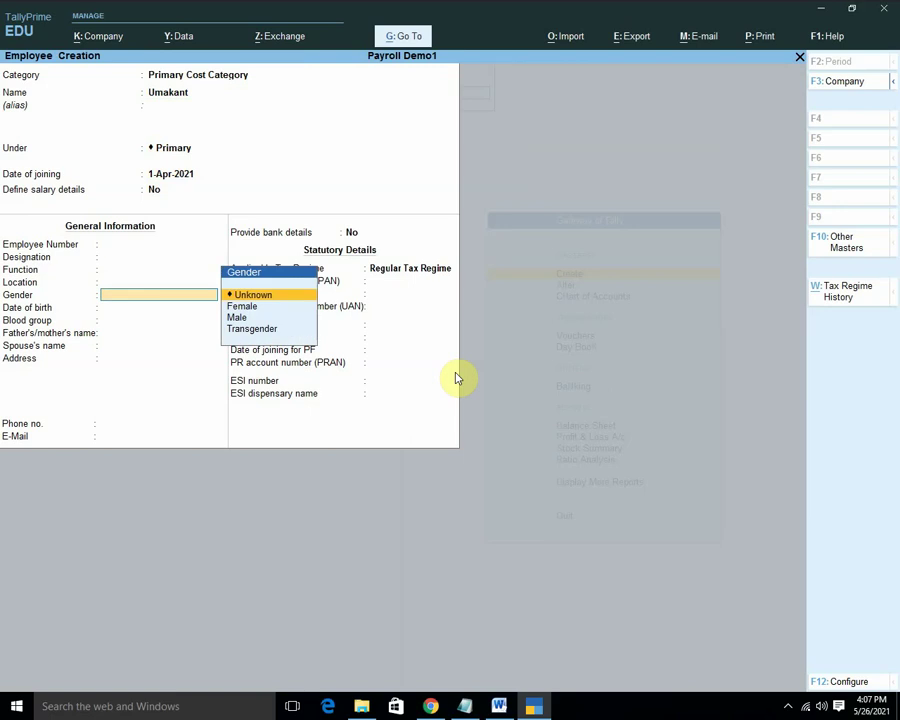
key("Return")
key("Return")
key("Return")
key("Return")
key("Return")
key("Return")
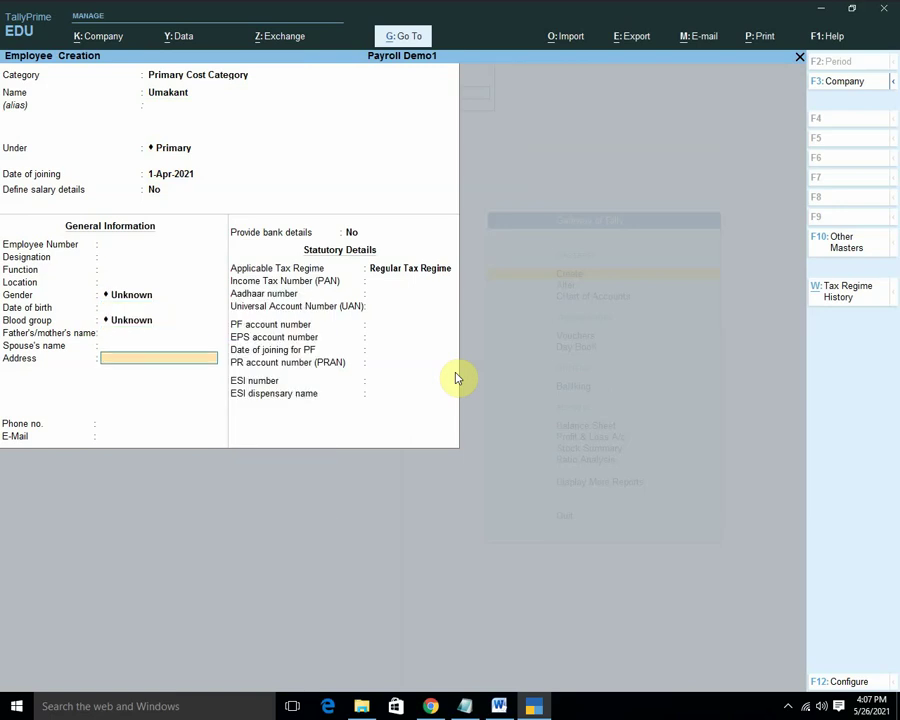
key("Return")
key("Return")
key("Return")
key("Return")
key("Return")
key("Return")
key("Return")
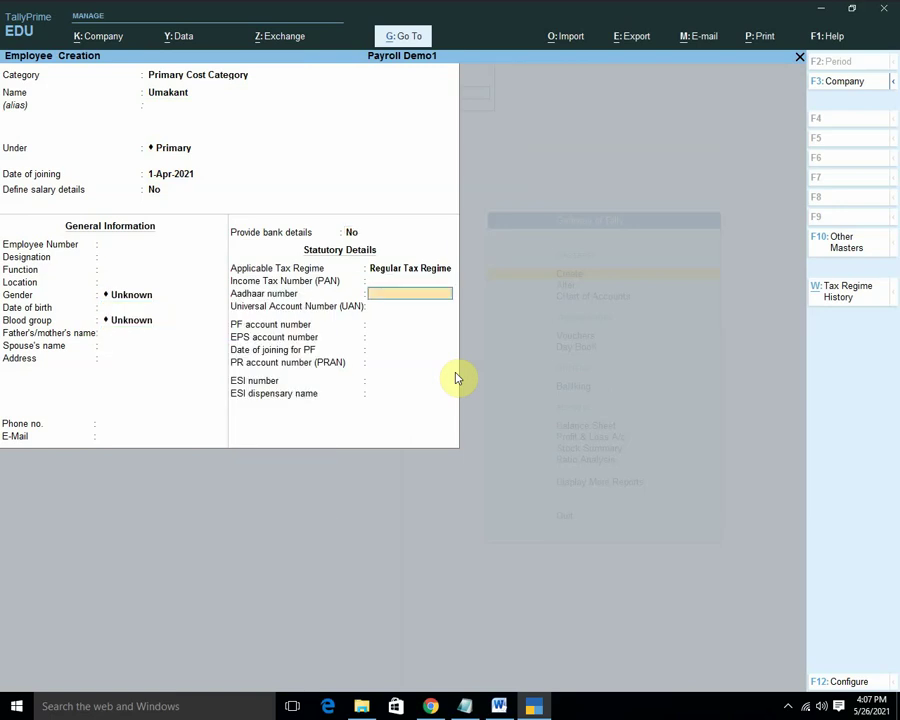
key("Return")
key("Return")
key("Return")
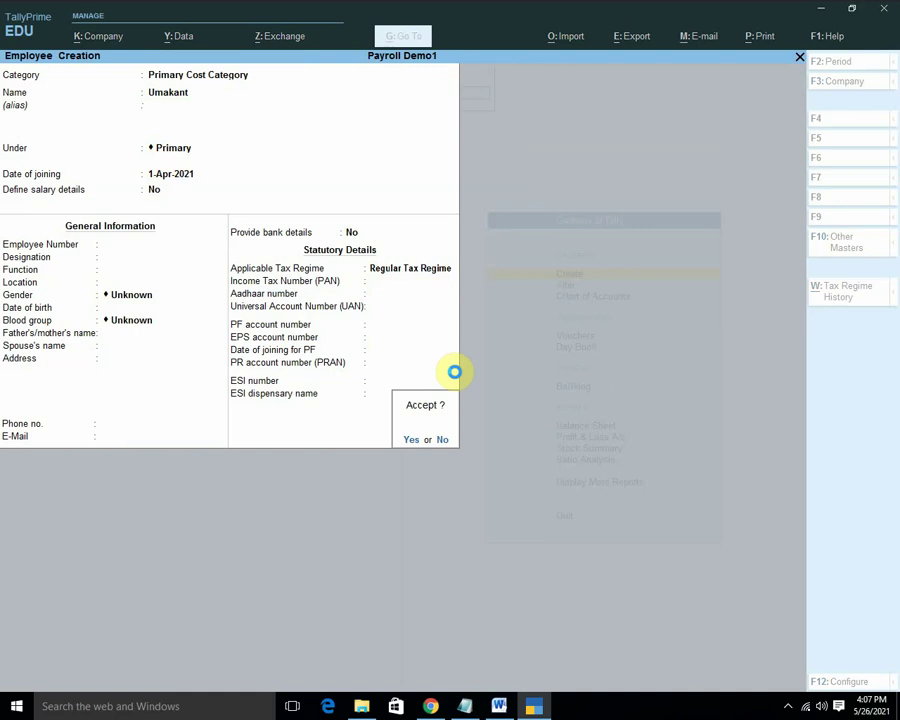
Save the employee (joining 1-Apr-2021) and return to a blank Employee Creation form.
key("Return")
key("Escape")
key("Return")
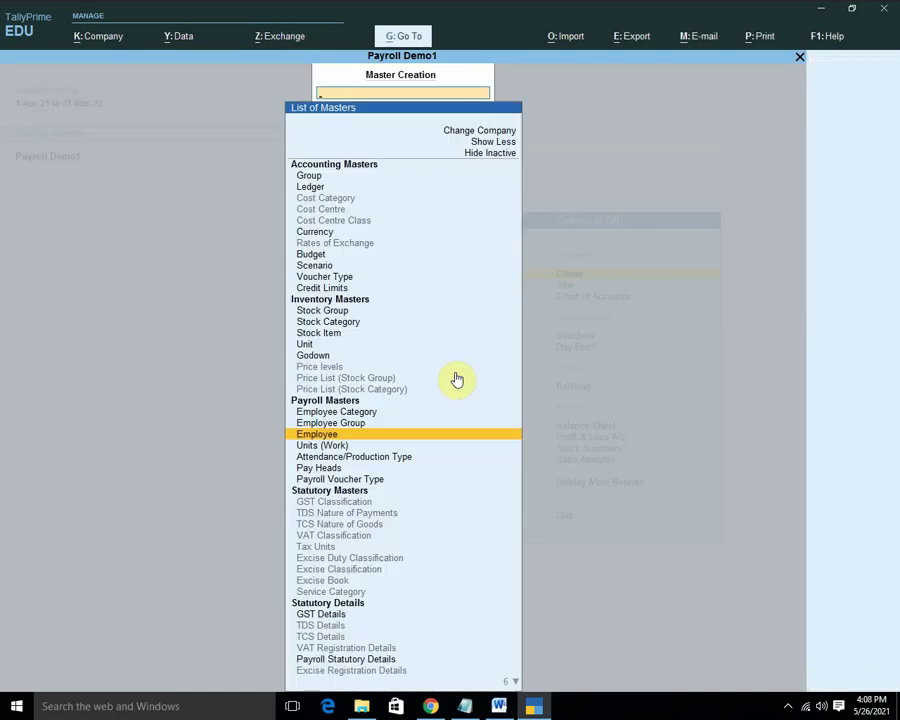
key("Return")
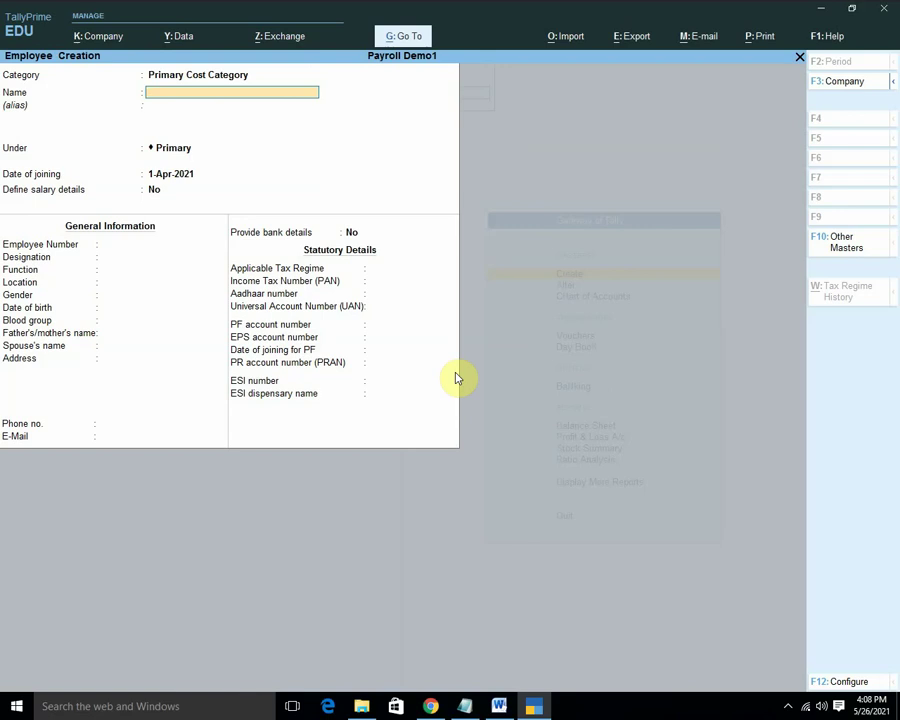
key("Escape")
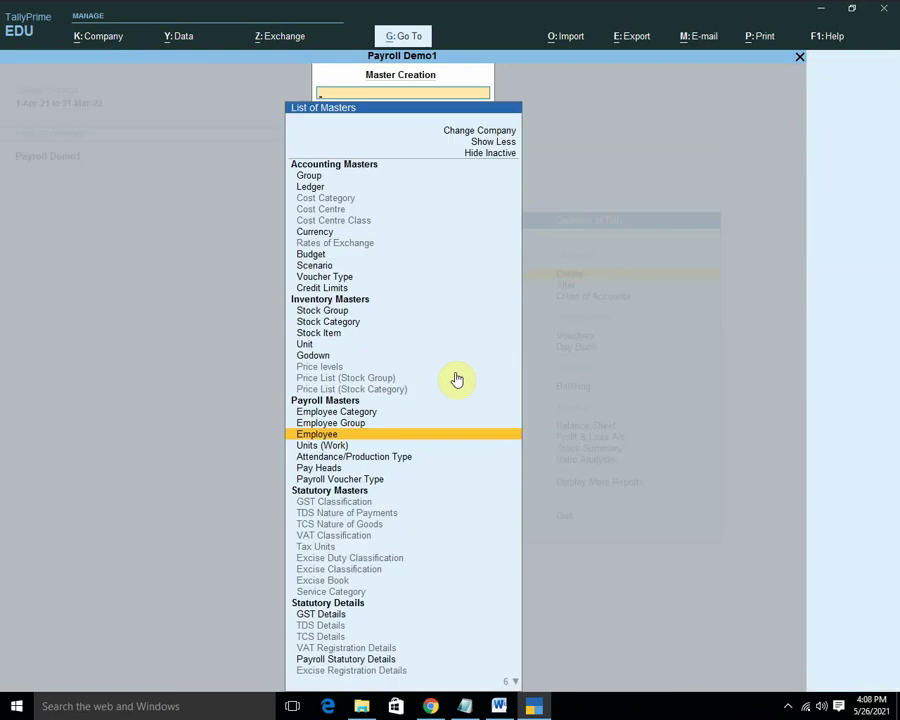
key("Return")
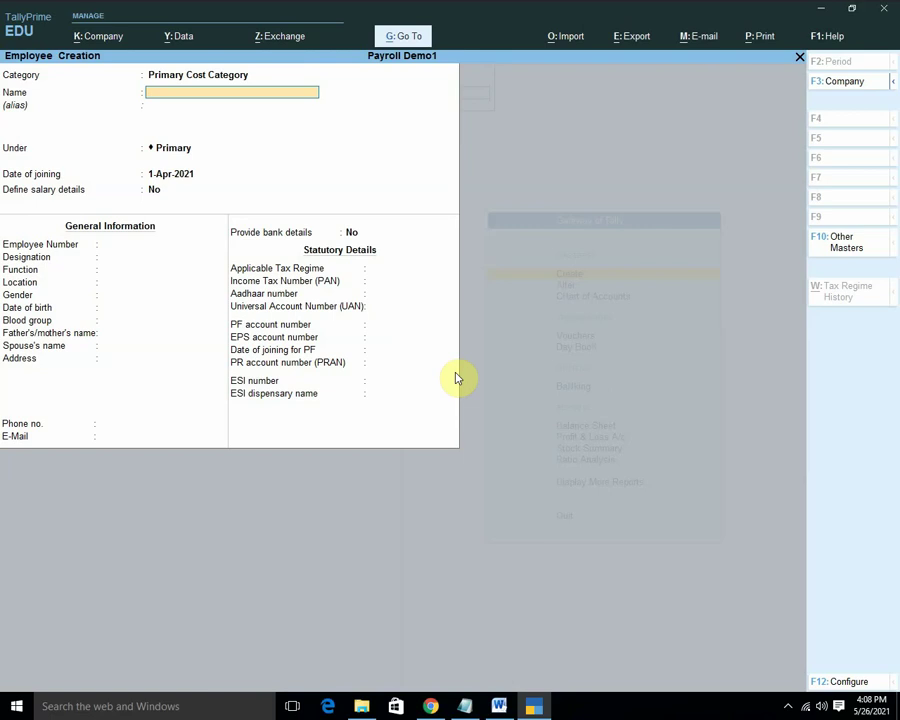
Save an employee in the HOD category, entering the employee's name with default details.
key("BackSpace")
key("Down")
key("Down")
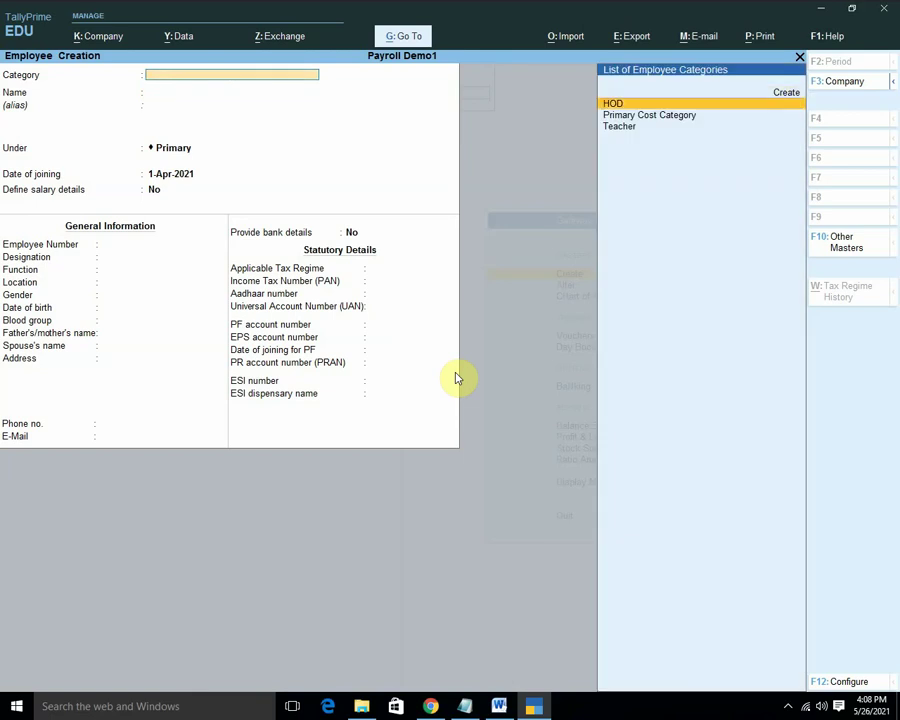
key("Return")
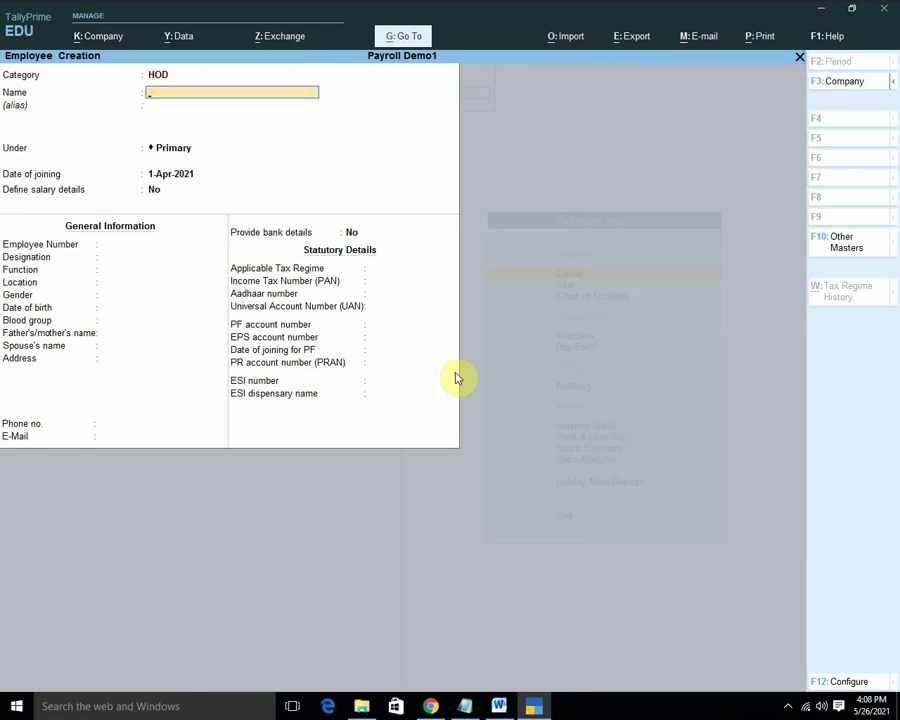
type("Ramakant")
key("Return")
key("Return")
key("Return")
key("Return")
key("Return")
key("Return")
key("Return")
key("Return")
key("Return")
key("Return")
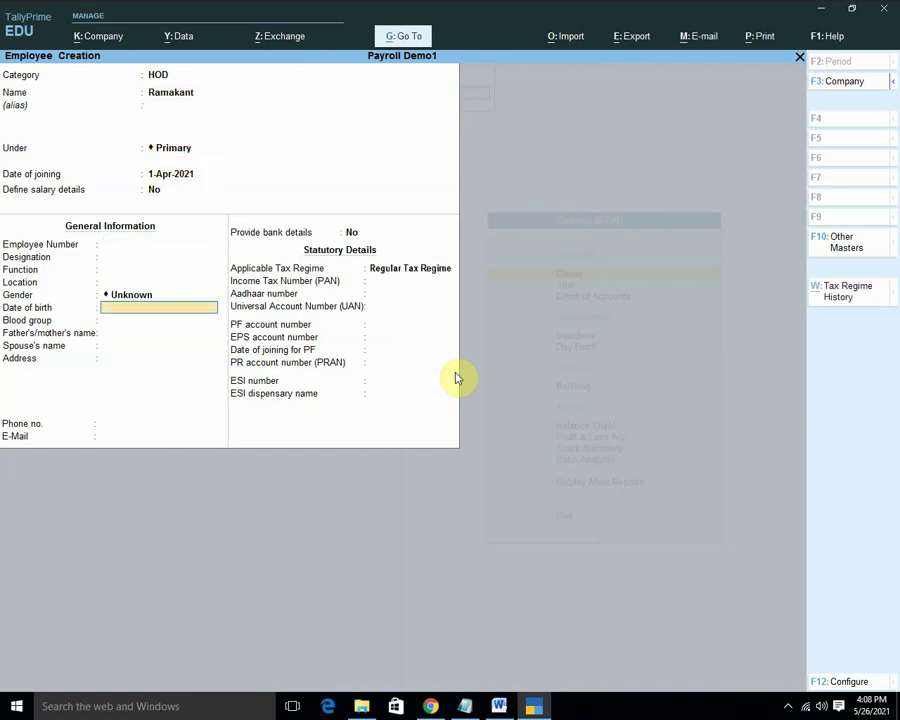
key("Return")
key("Return")
key("Return")
key("Return")
key("Return")
key("Return")
key("Return")
key("Return")
key("Return")
key("Return")
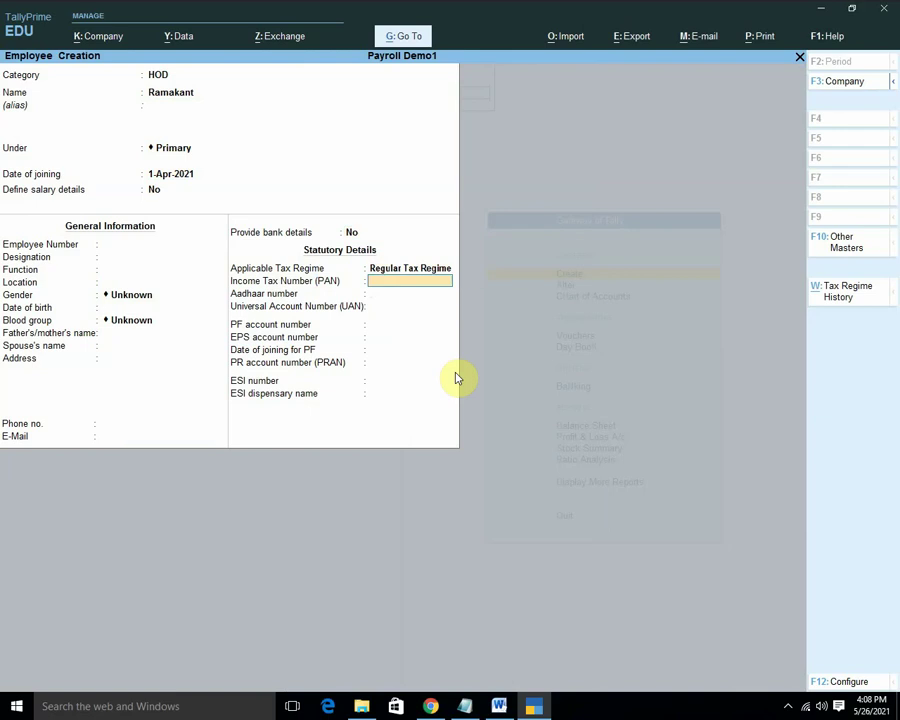
key("Return")
key("Return")
key("Return")
key("Return")
key("Return")
key("Return")
key("Return")
key("Return")
key("Return")
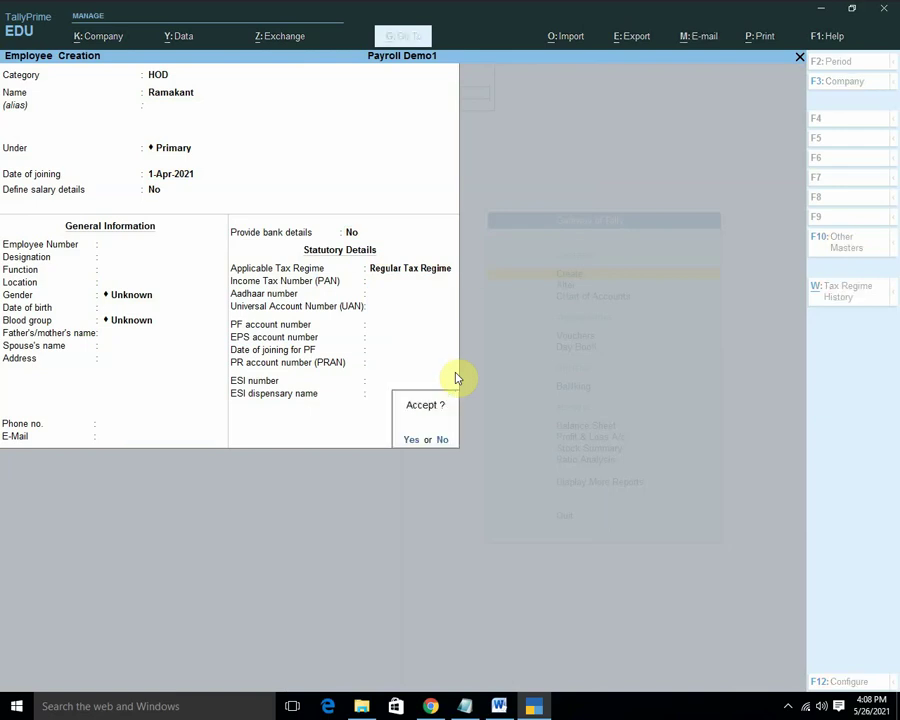
key("Return")
Save a second HOD employee with Regular Tax Regime, then quit to Master Creation.
key("BackSpace")
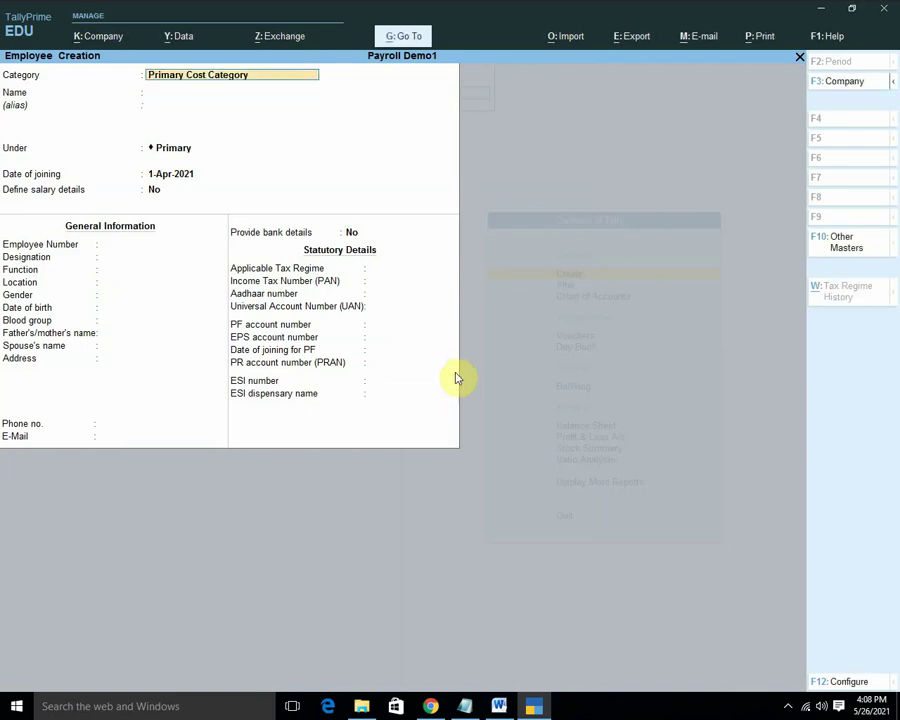
key("Down")
key("Return")
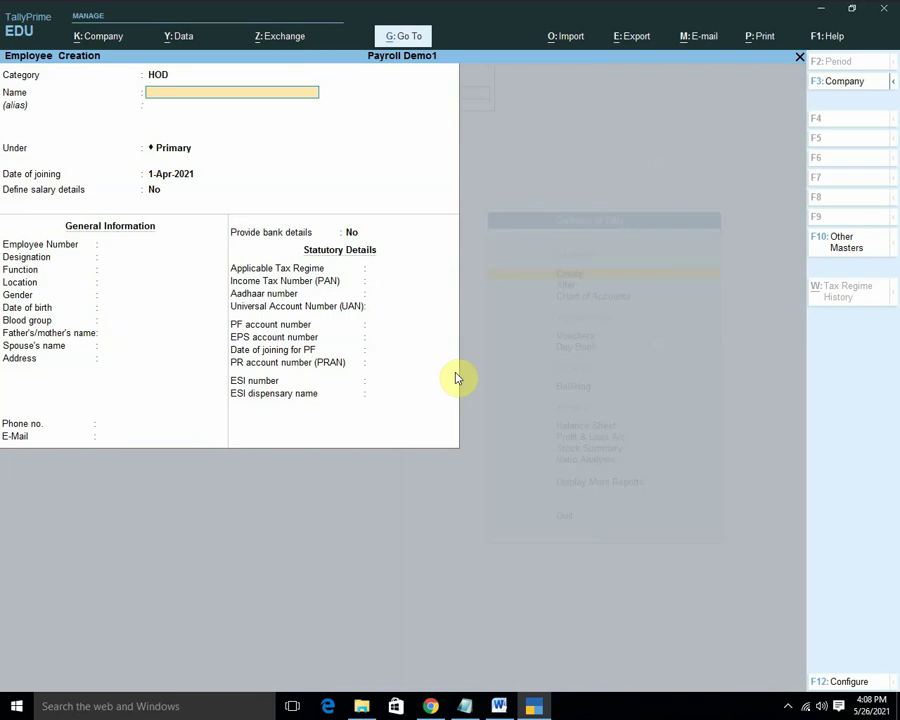
type("Ramesh")
key("Return")
key("Return")
key("Return")
key("Return")
key("Return")
key("Return")
key("Return")
key("Return")
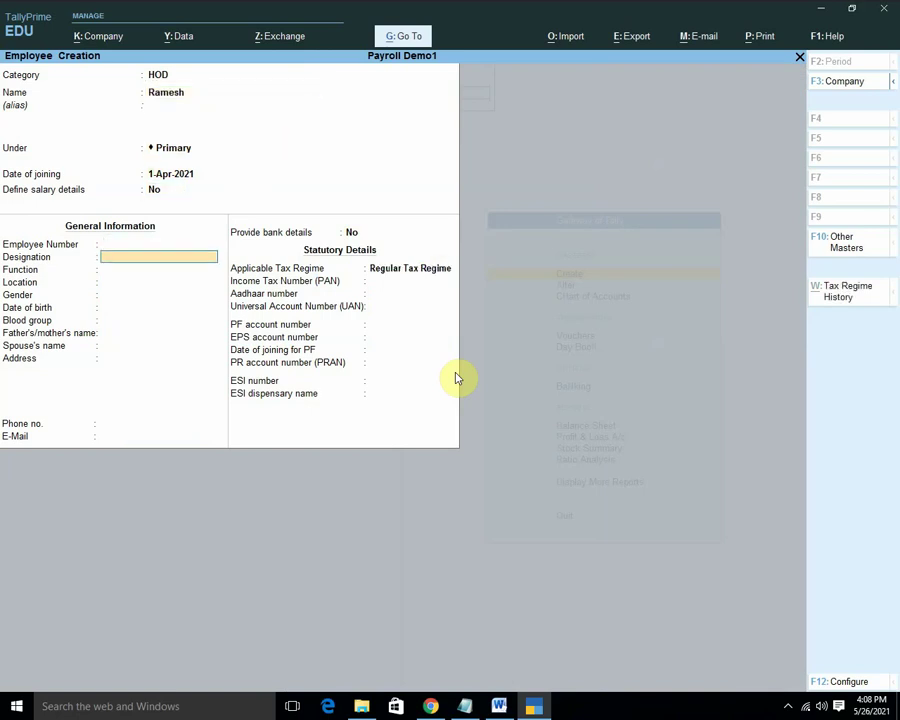
key("Return")
key("Return")
key("Return")
key("Return")
key("Return")
key("Return")
key("Return")
key("Return")
key("Return")
key("Return")
key("Return")
key("Return")
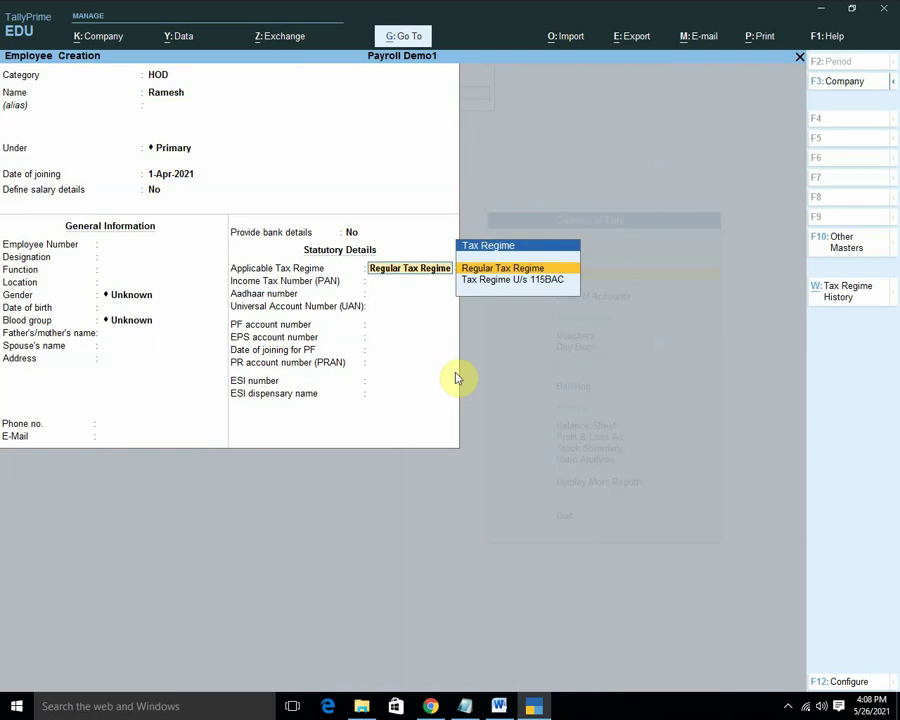
key("Return")
key("Return")
key("Return")
key("Return")
key("Return")
key("Return")
key("Return")
key("Return")
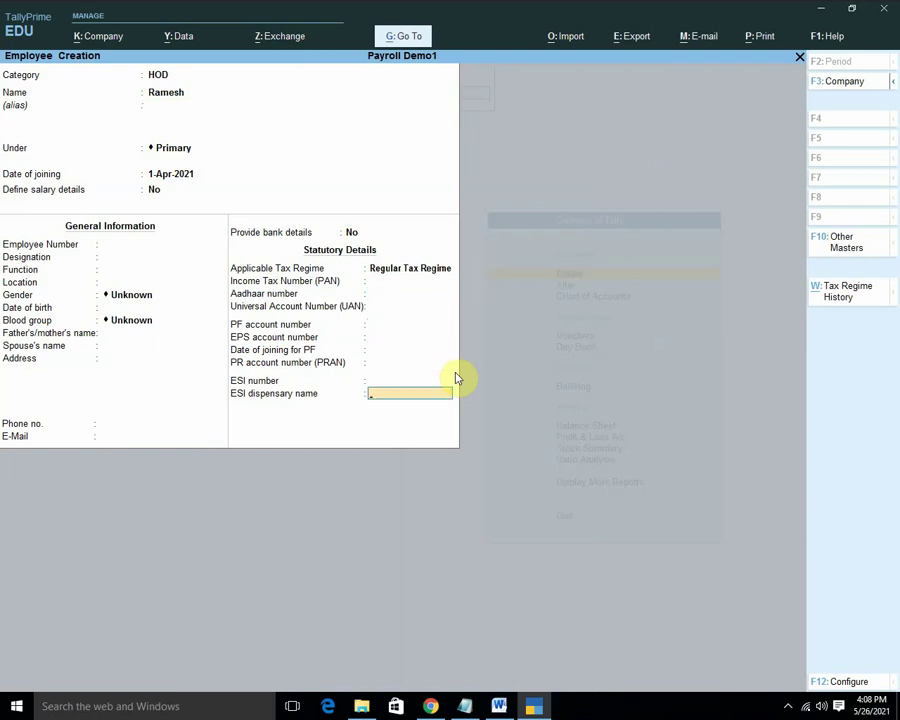
key("Return")
key("Escape")
key("Return")
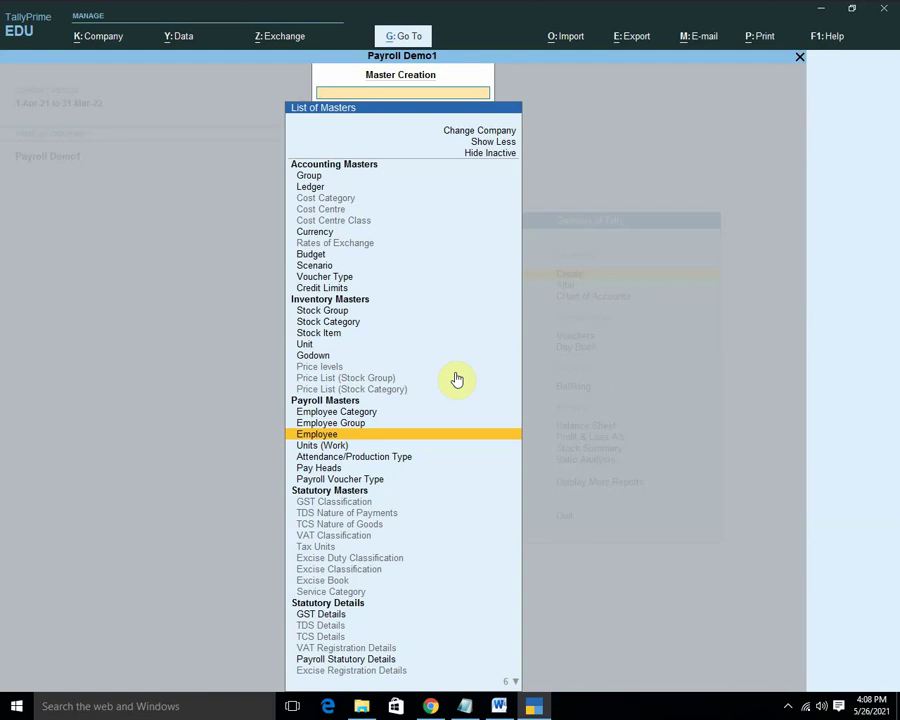
Open the employee under Primary Cost Category for alteration.
key("Escape")
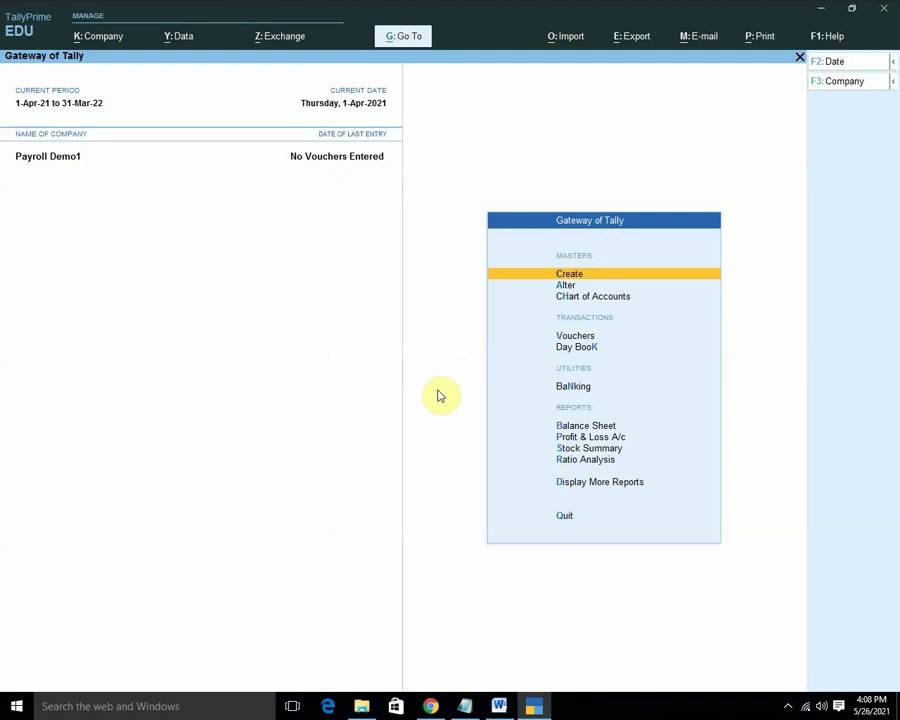
key("Down")
key("Return")
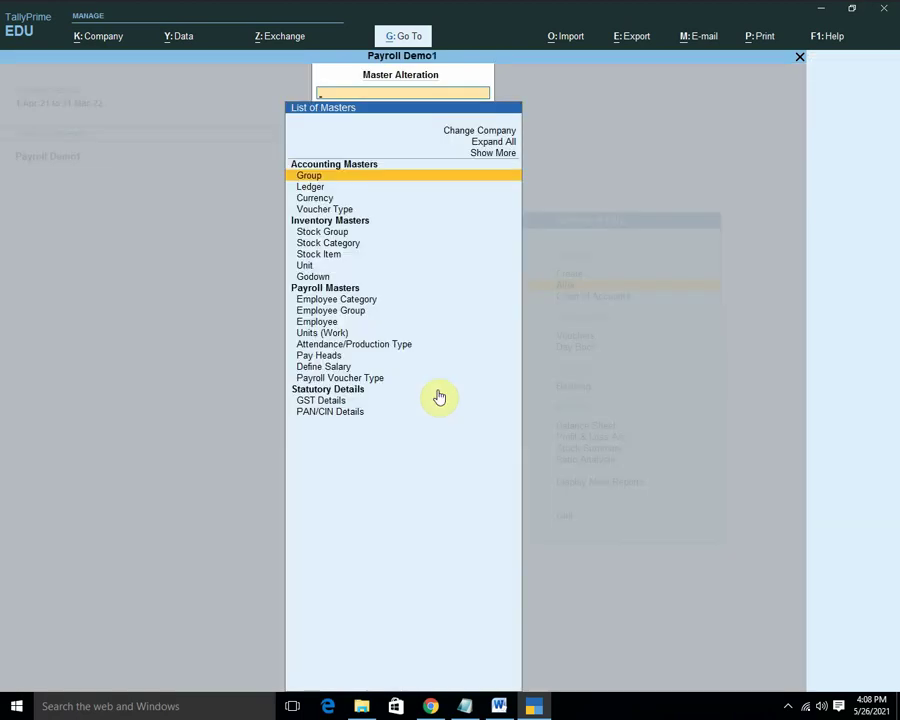
key("Down")
key("Down")
key("Down")
key("Down")
key("Down")
key("Down")
key("Down")
key("Down")
key("Down")
key("Down")
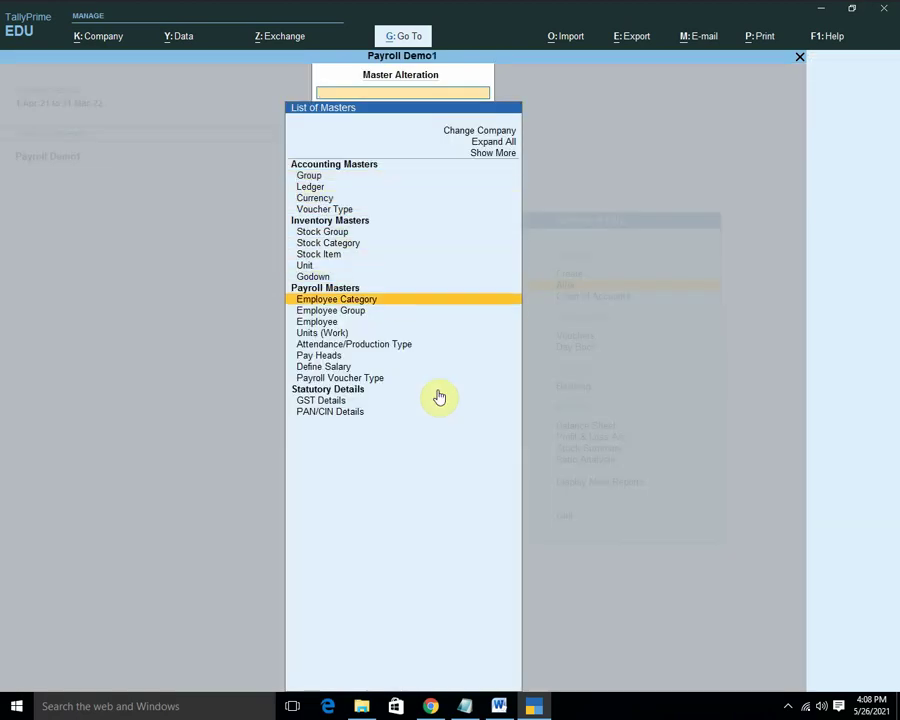
key("Down")
key("Return")
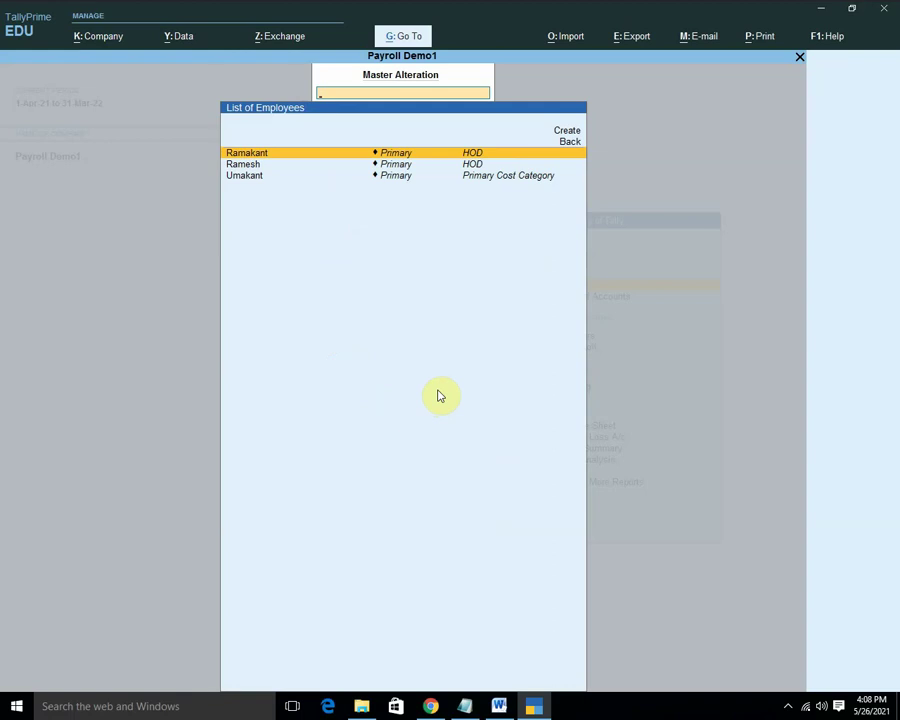
key("Down")
key("Down")
key("Return")
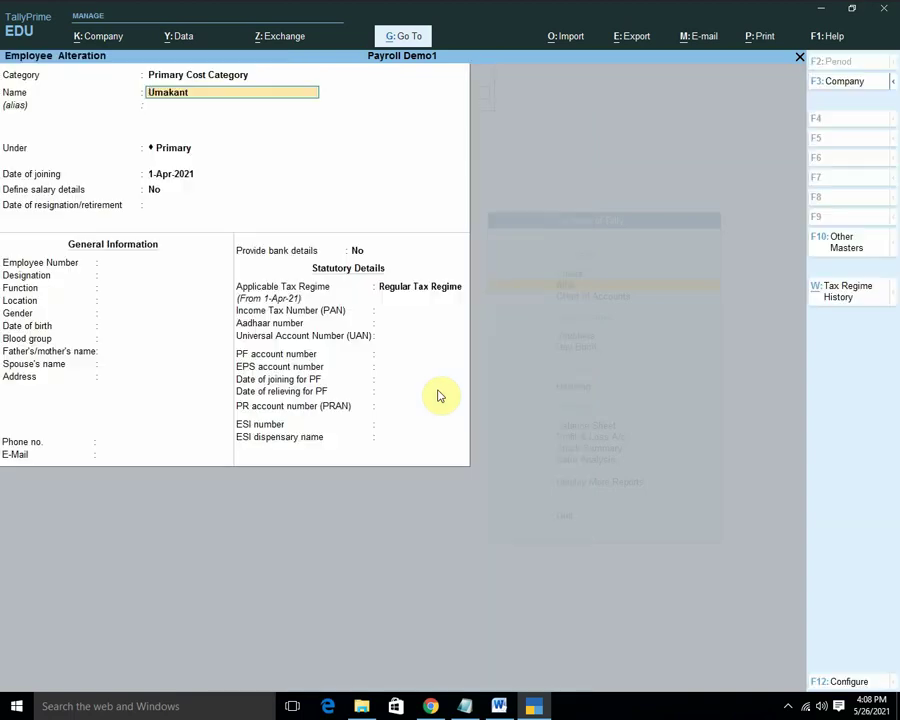
Change that employee's category to Teacher and save the record.
key("shift+Tab")
key("BackSpace")
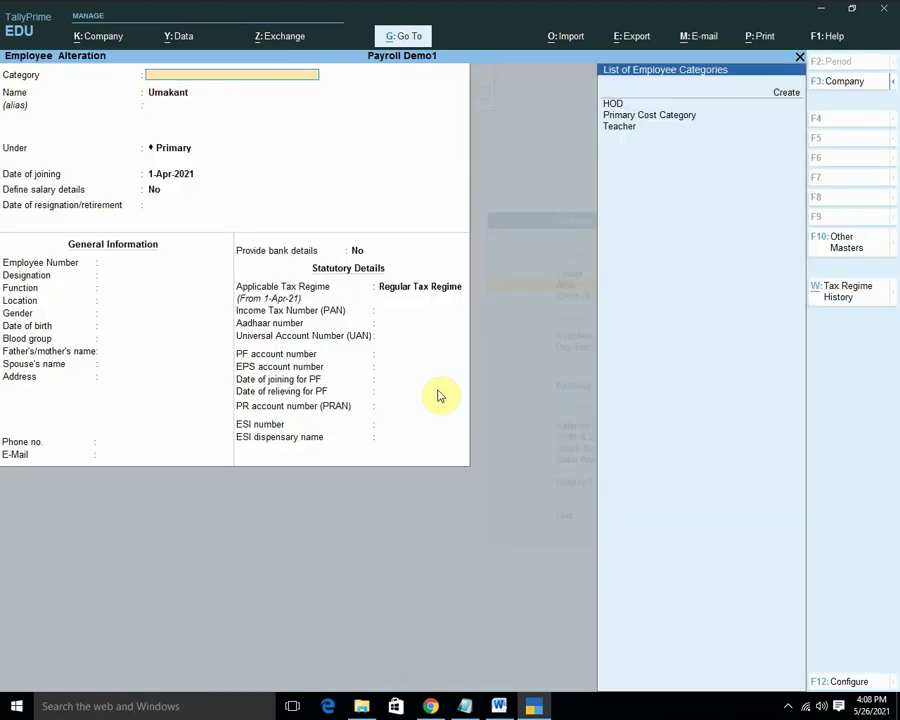
key("Down")
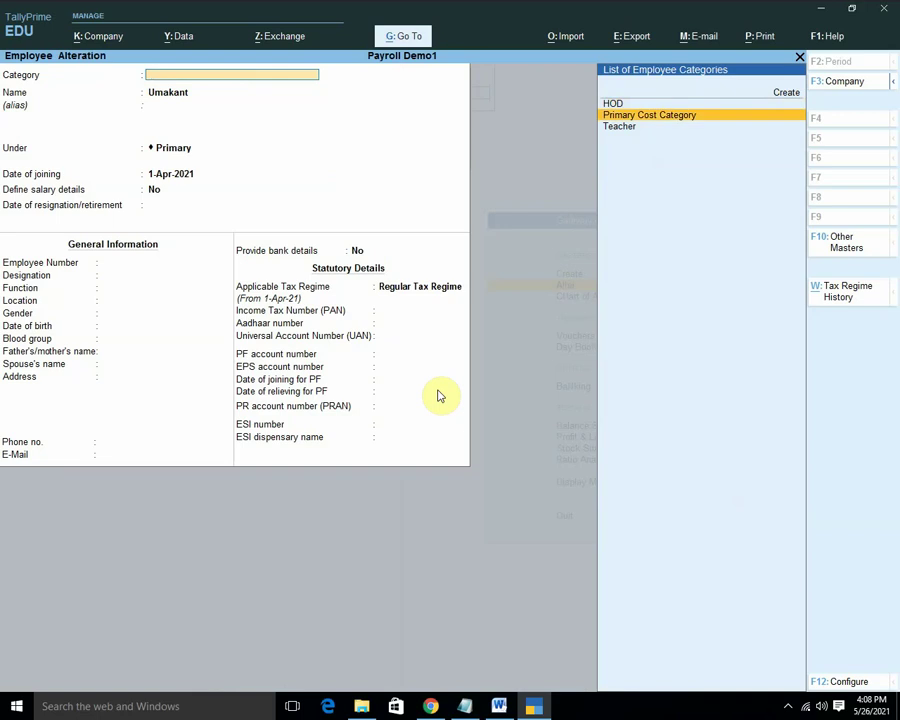
key("Down")
key("Return")
key("Return")
key("Return")
key("Return")
key("Return")
key("Return")
key("Return")
key("Return")
key("Return")
key("Return")
key("Return")
key("Return")
key("Return")
key("Return")
key("Return")
key("Return")
key("Return")
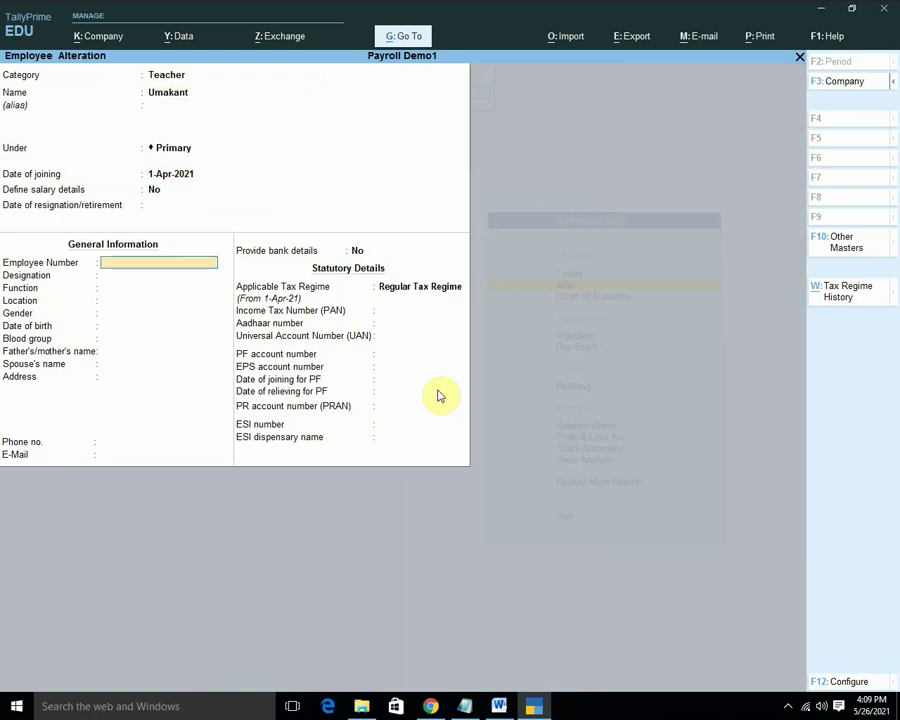
key("Return")
key("Return")
key("Return")
key("Return")
key("Return")
key("Return")
key("Return")
key("Return")
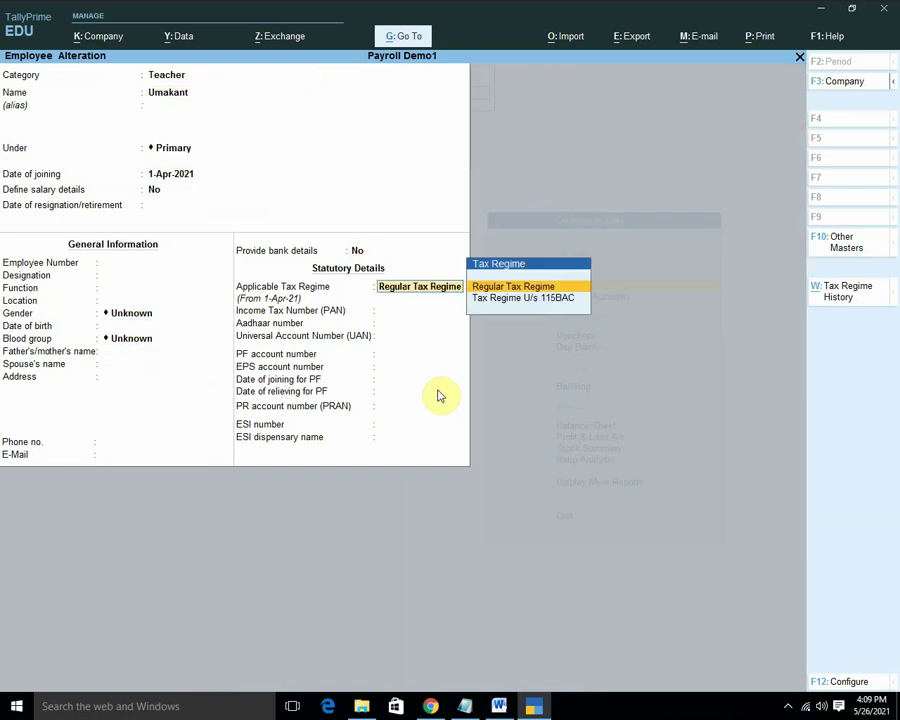
key("Return")
key("Return")
key("Return")
key("Return")
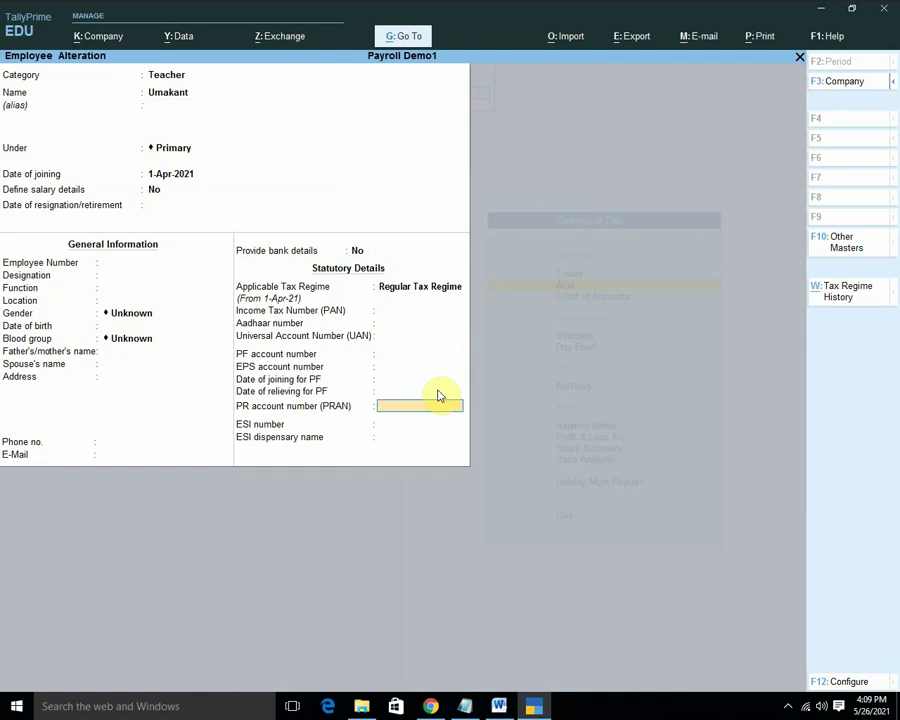
key("Return")
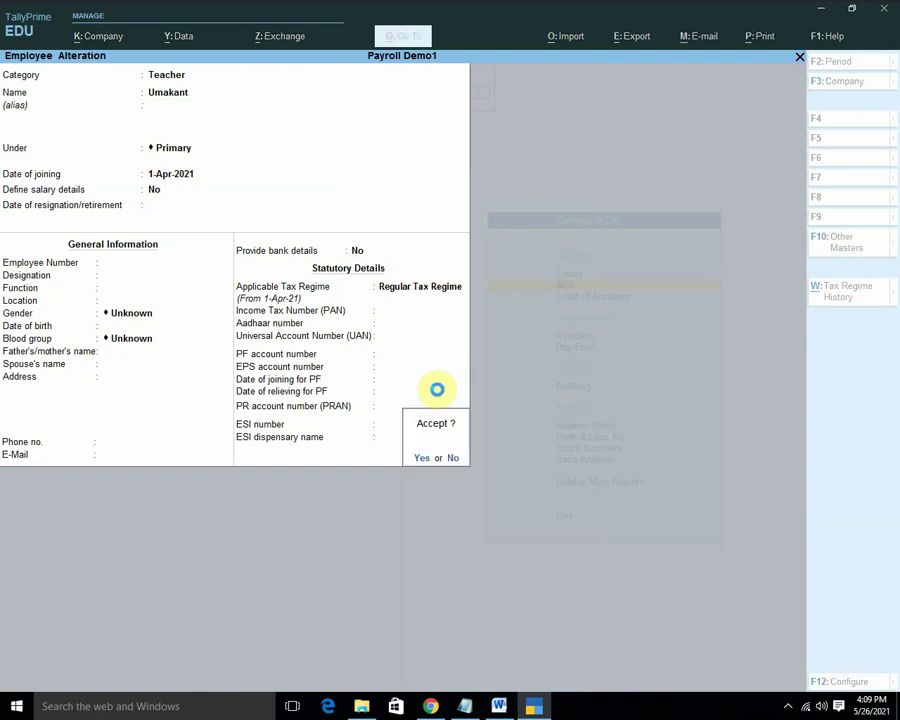
key("Return")
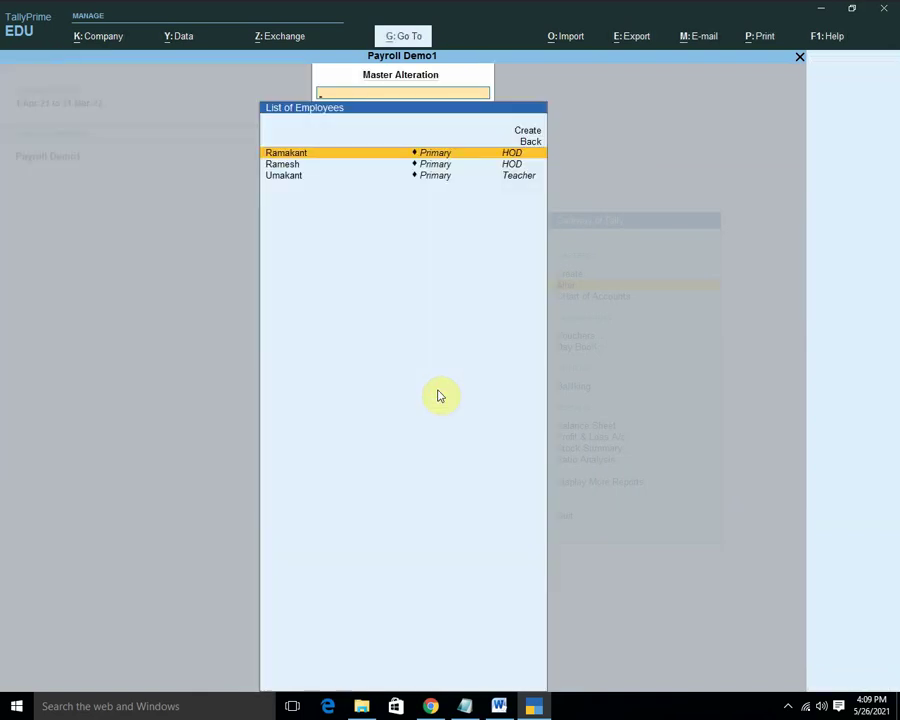
key("Up")
key("Up")
Save a new employee in the Teacher category, entering the employee's name.
key("Return")
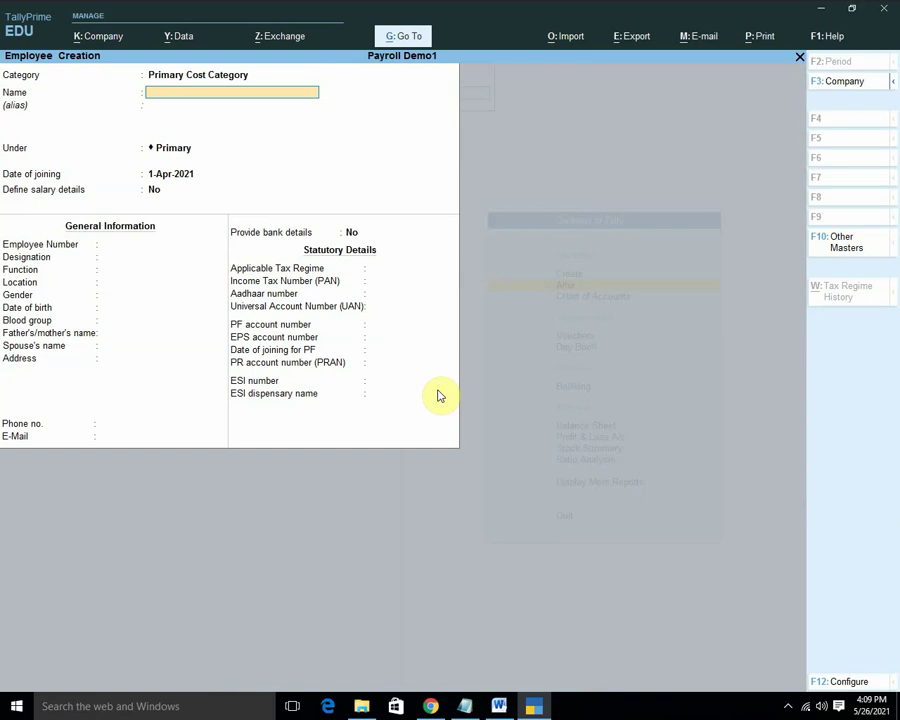
key("BackSpace")
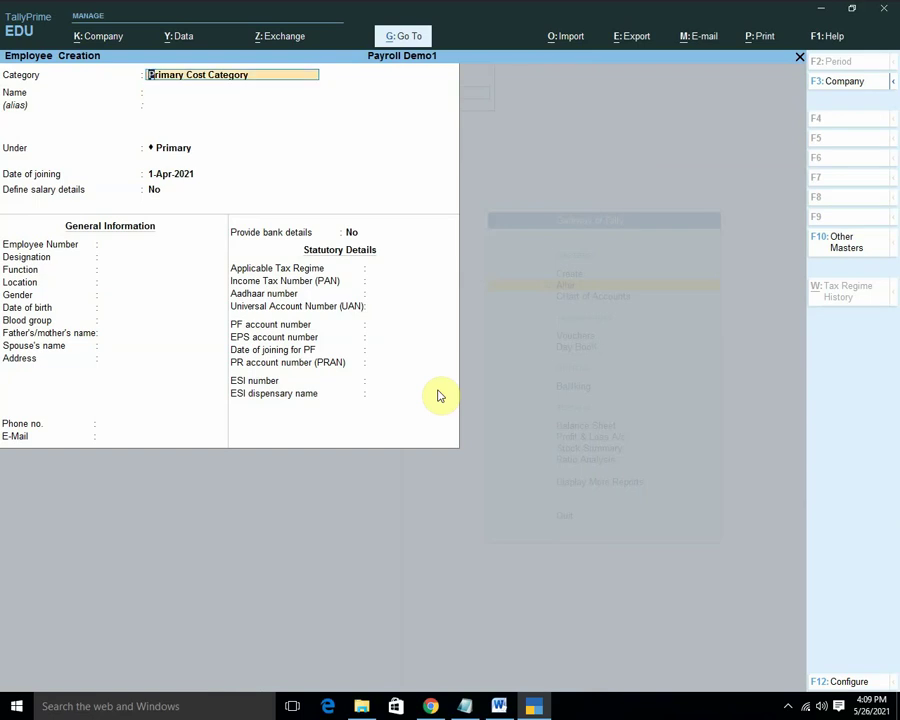
key("BackSpace")
key("Down")
key("Down")
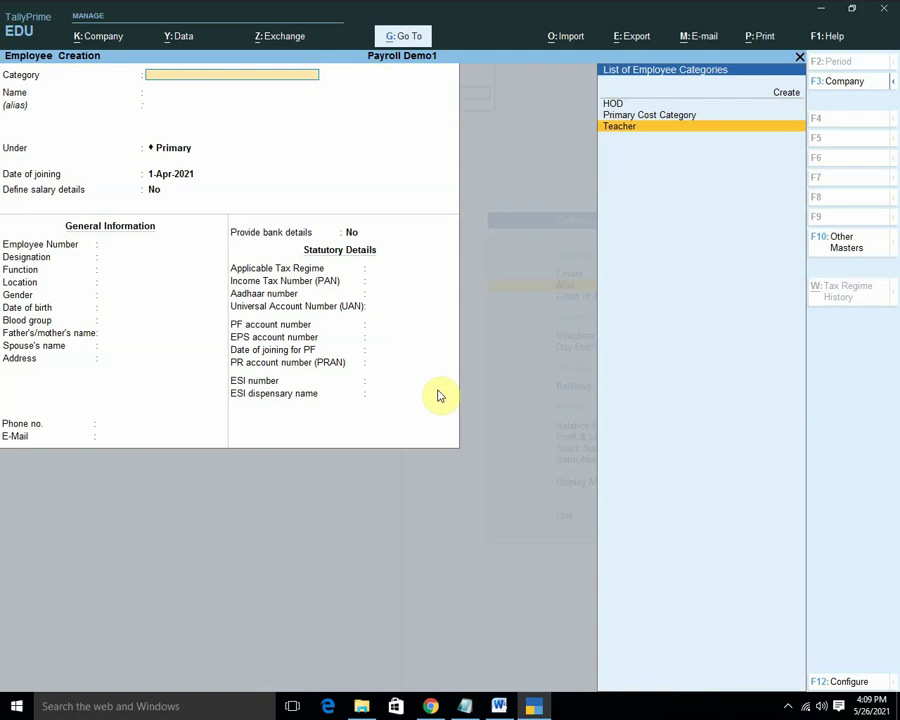
key("Return")
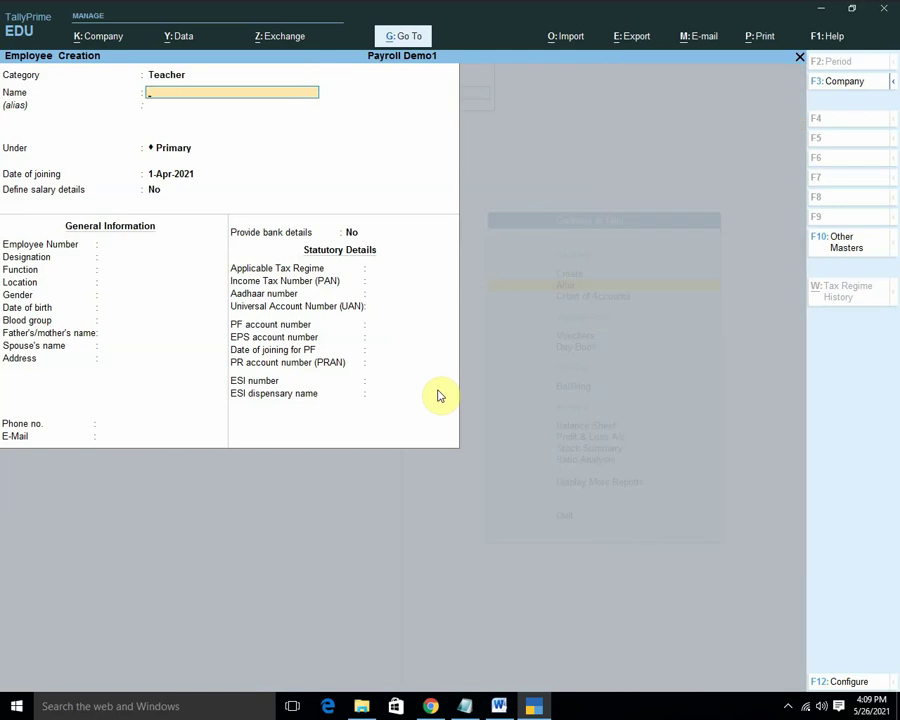
type("Ume")
key("Return")
key("Return")
key("Return")
key("Return")
key("Return")
key("Return")
key("Return")
key("Return")
key("Return")
key("Return")
key("Return")
key("Return")
key("Return")
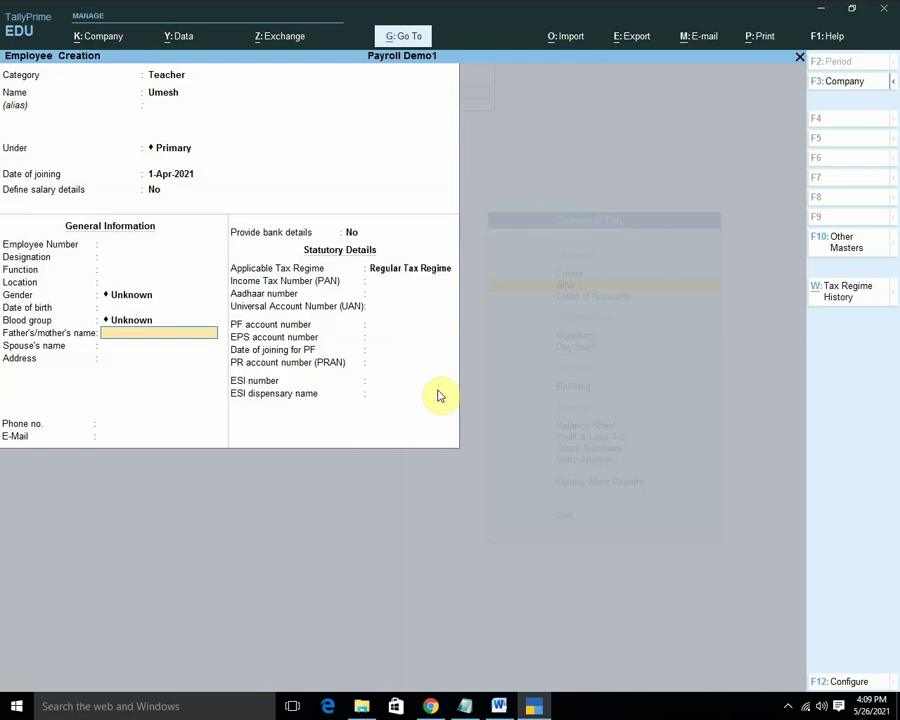
key("Return")
key("Return")
key("Return")
key("Return")
key("Return")
key("Return")
key("Return")
key("Return")
key("Return")
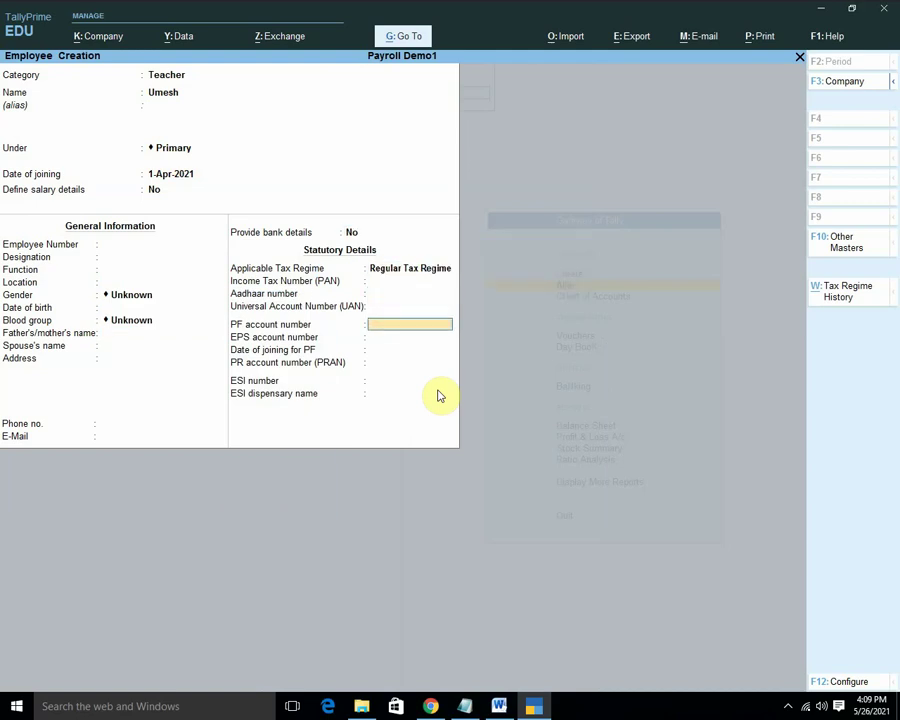
key("Return")
key("Return")
key("Return")
key("Return")
key("Return")
key("Return")
key("Return")
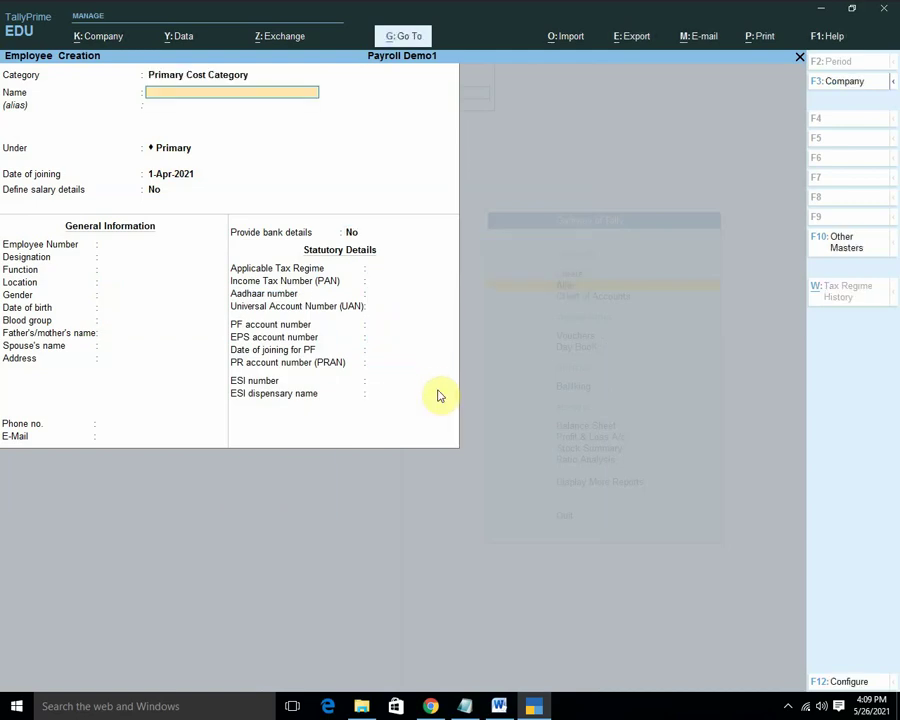
Quit the blank employee form and back out to the list of masters.
key("Escape")
key("y")
key("Escape")
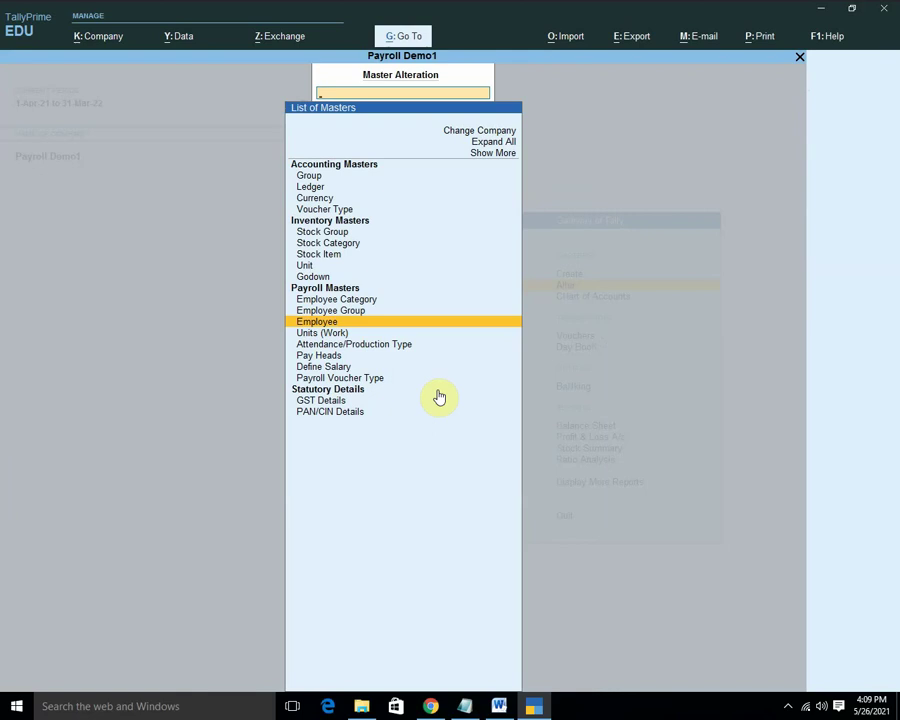
Bring up a blank Pay Head Creation form for Payroll Demo1 from Gateway of Tally.
key("Escape")
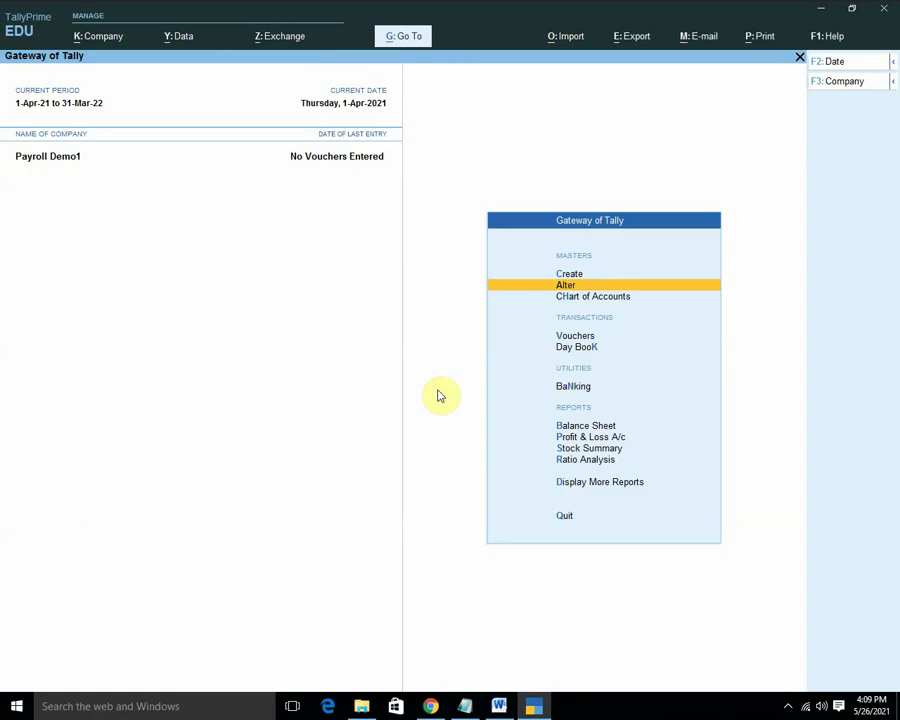
key("Up")
key("Return")
key("Down")
key("Down")
key("Down")
key("Down")
key("Down")
key("Down")
key("Down")
key("Down")
key("Down")
key("Down")
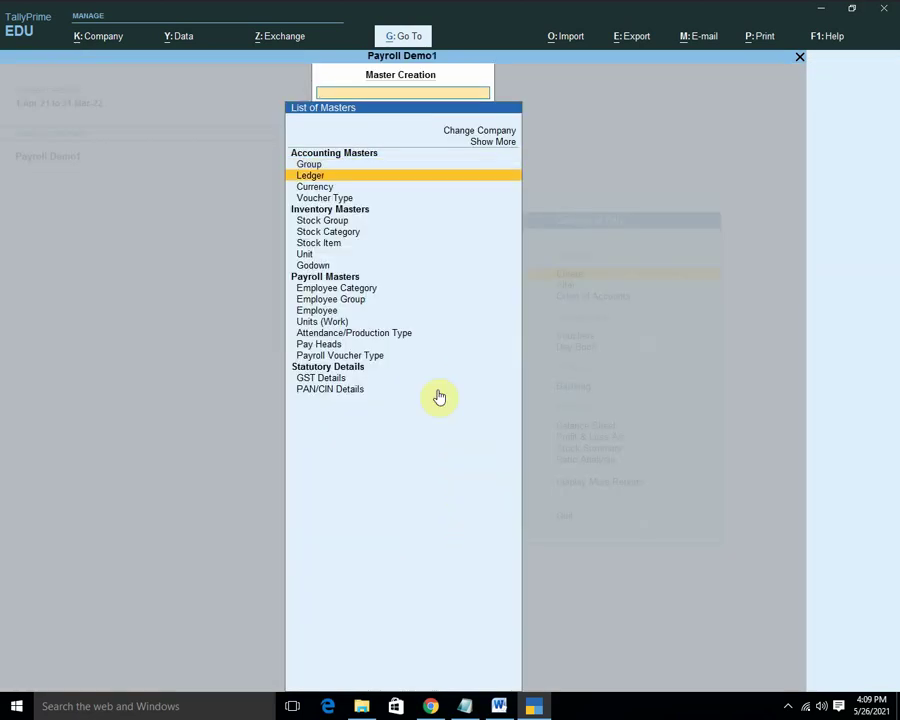
key("Down")
key("Down")
key("Down")
key("Down")
key("Down")
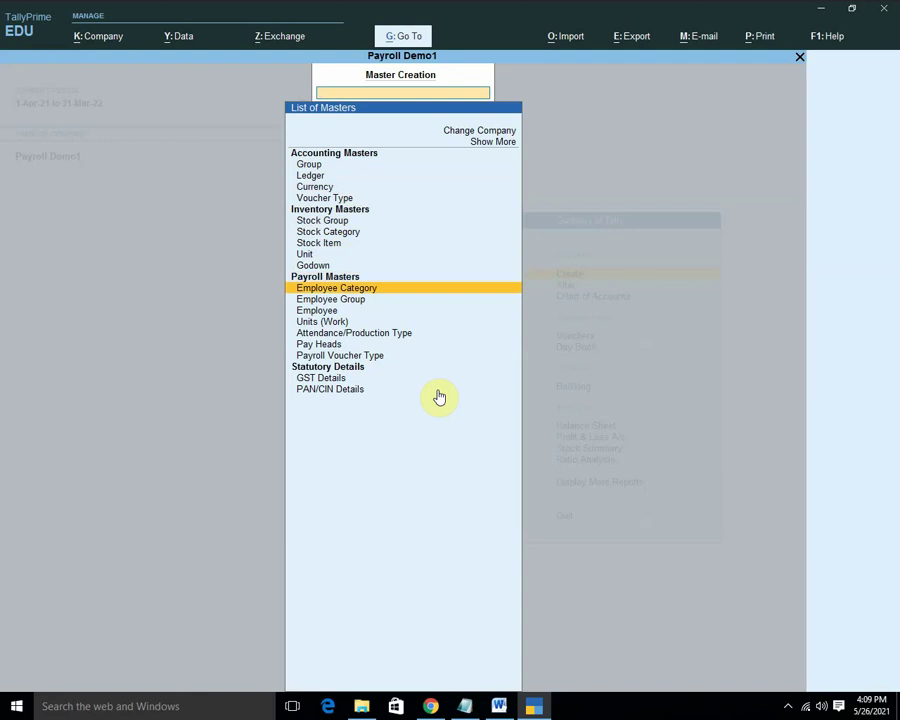
key("Down")
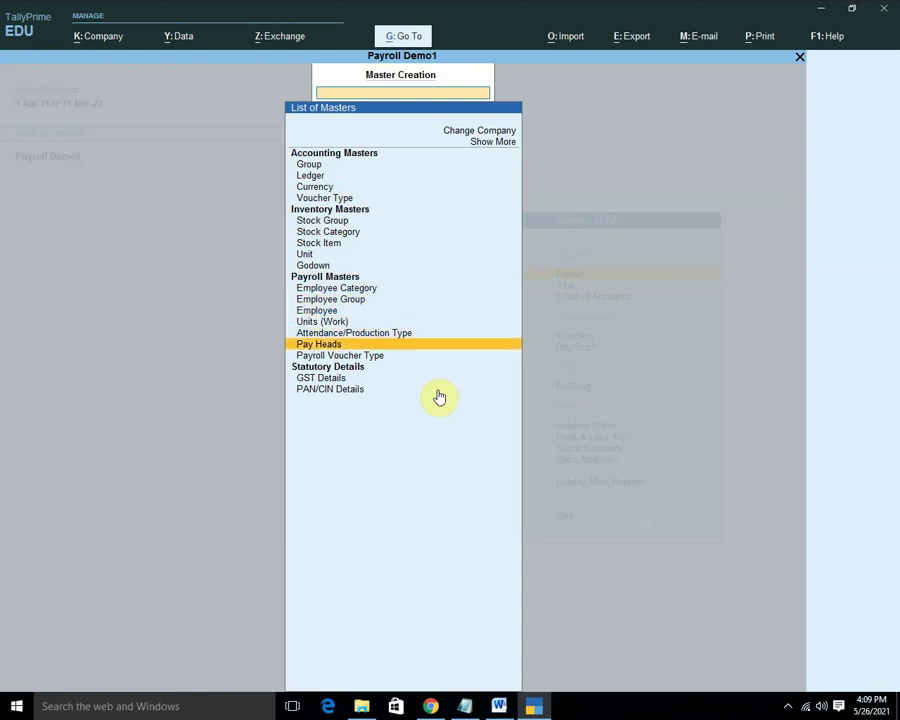
key("Return")
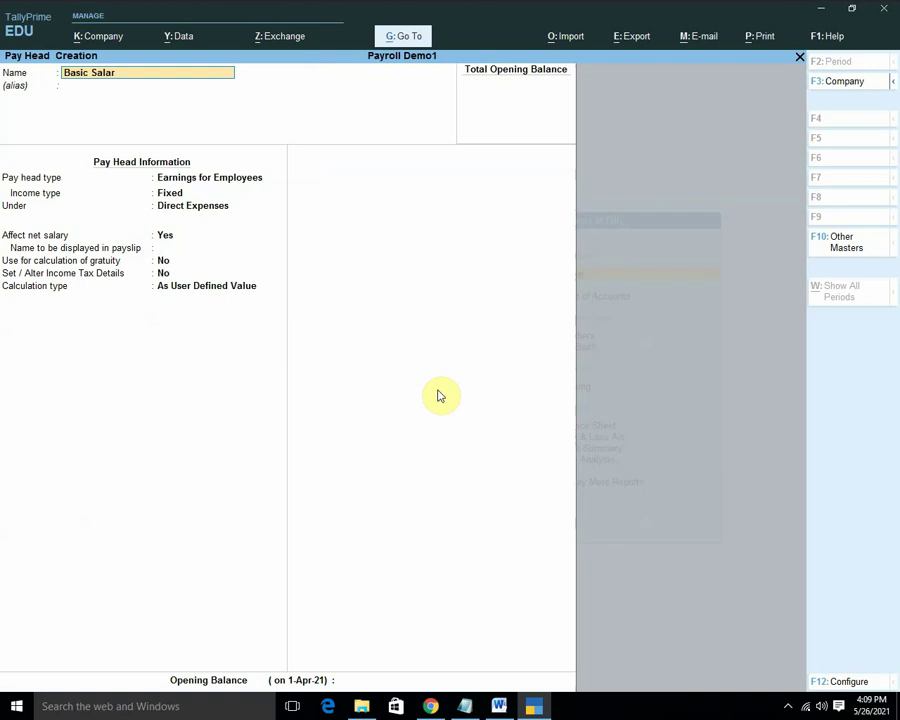
Review the Creating Pay Heads notes in Word before filling in the Basic Salary form.
left_click(499, 706)
scroll(498, 622, "down", 15)
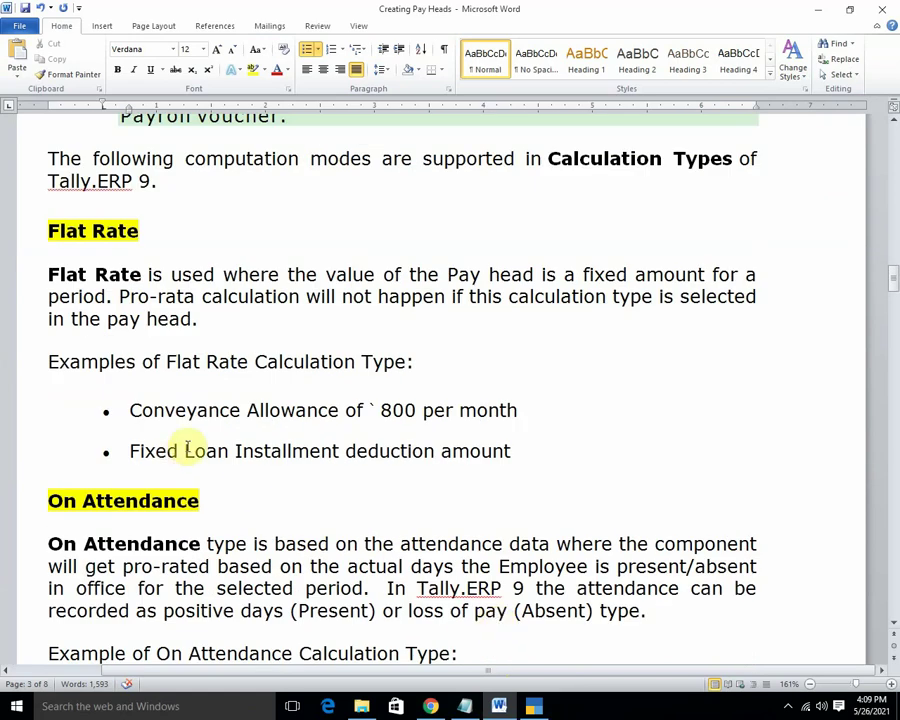
scroll(376, 456, "up", 4)
scroll(376, 460, "up", 5)
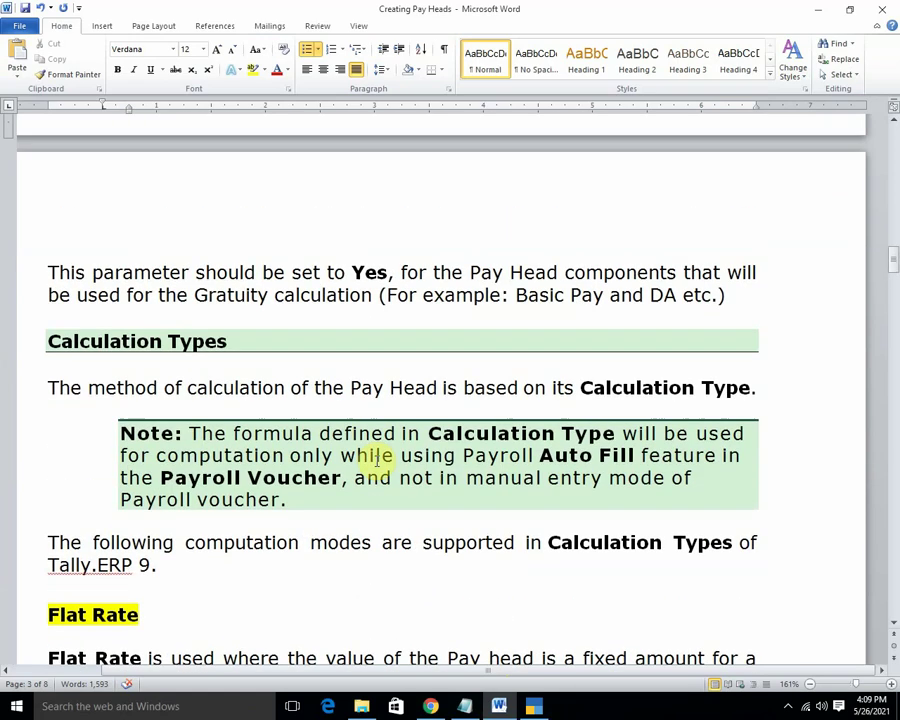
scroll(375, 460, "down", 3)
scroll(375, 460, "up", 1)
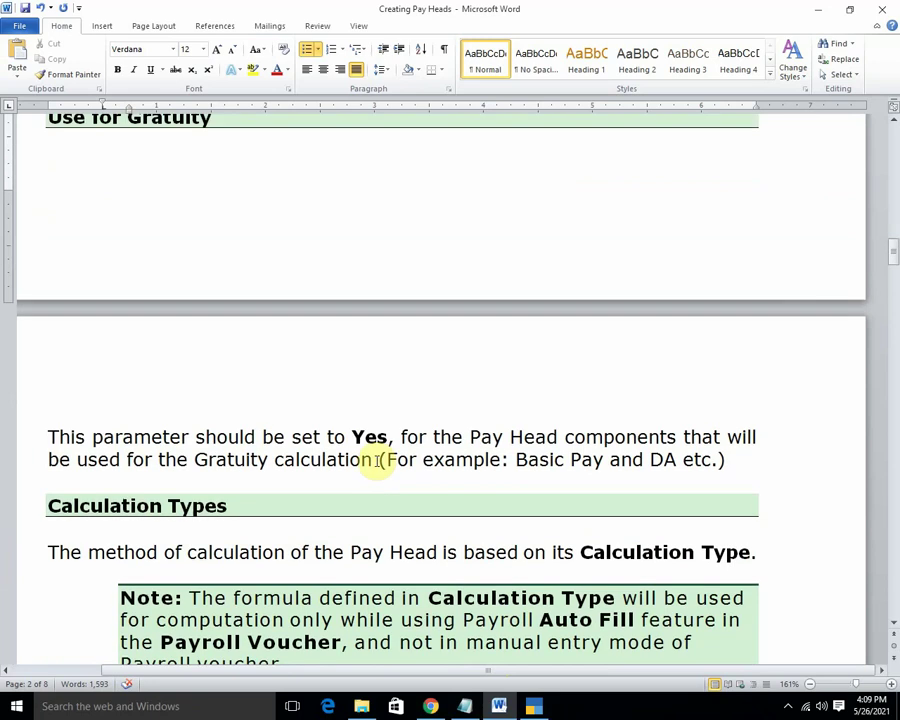
scroll(375, 460, "down", 8)
scroll(376, 462, "down", 1)
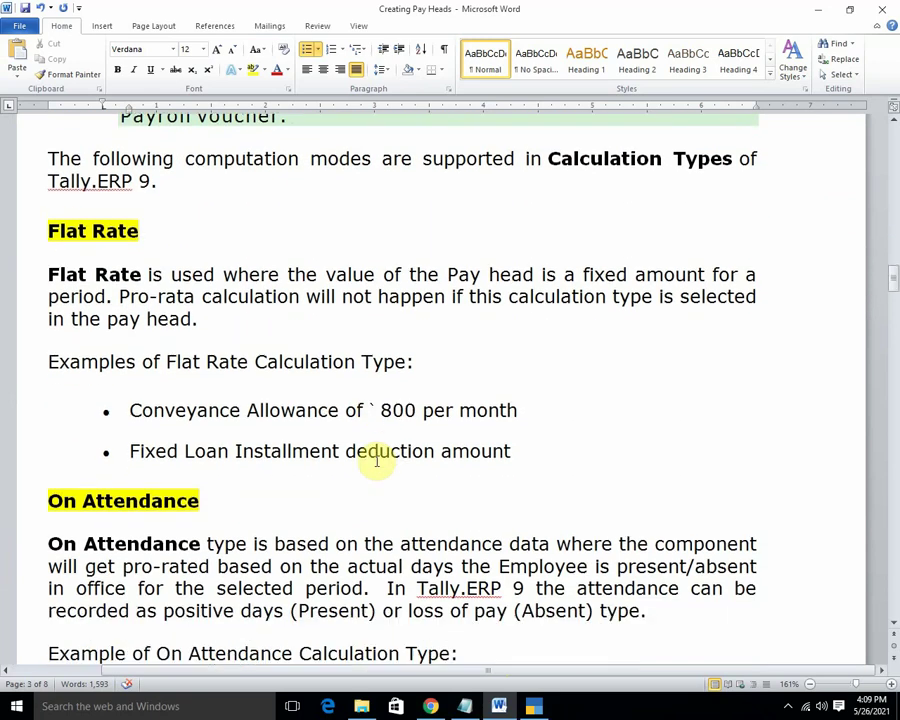
scroll(377, 460, "down", 1)
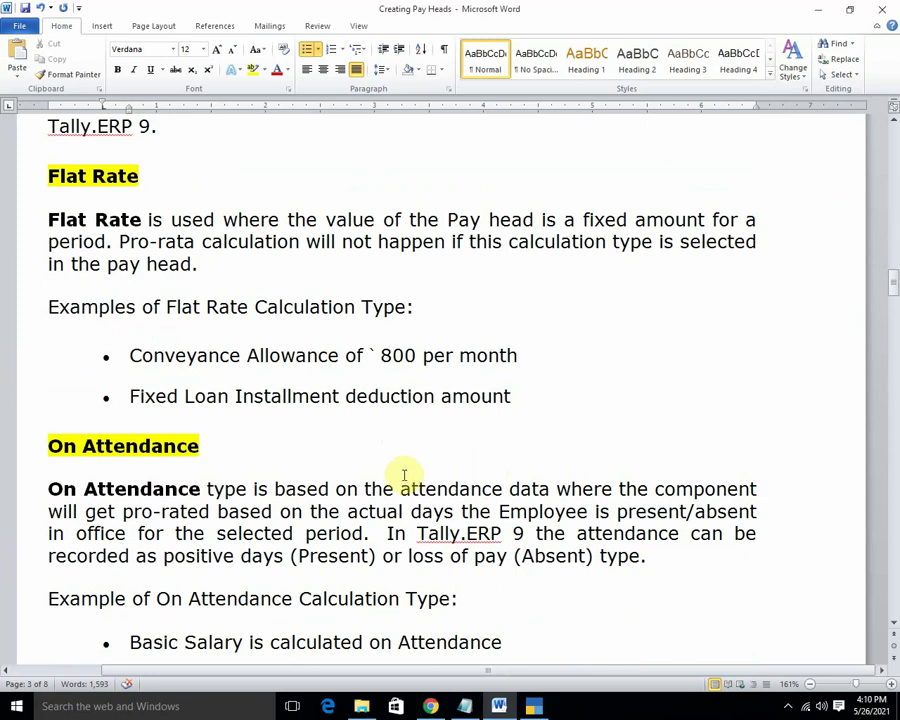
scroll(415, 474, "down", 10)
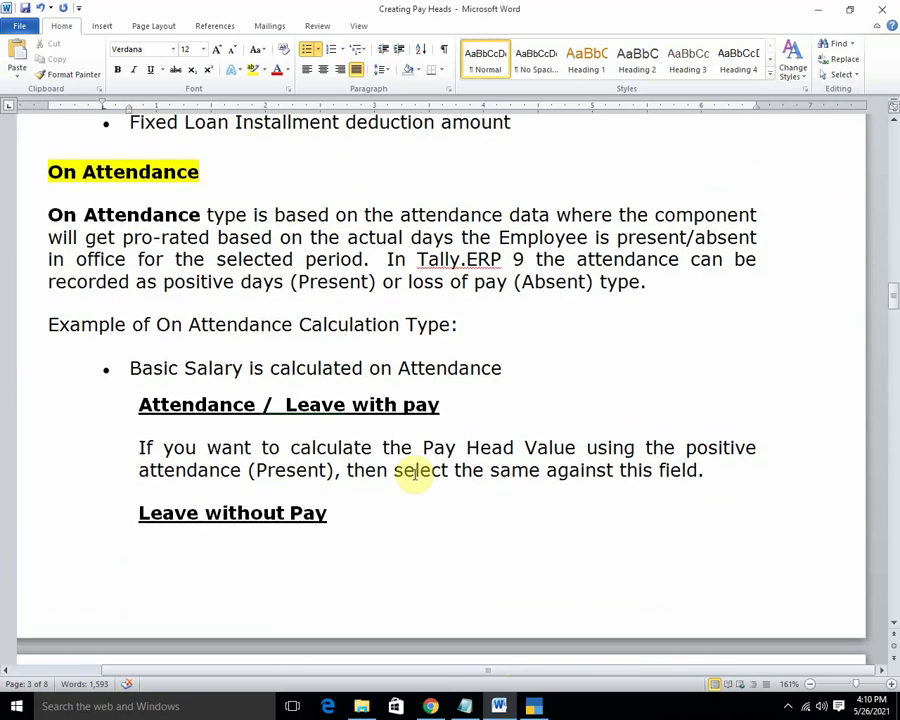
scroll(417, 475, "down", 3)
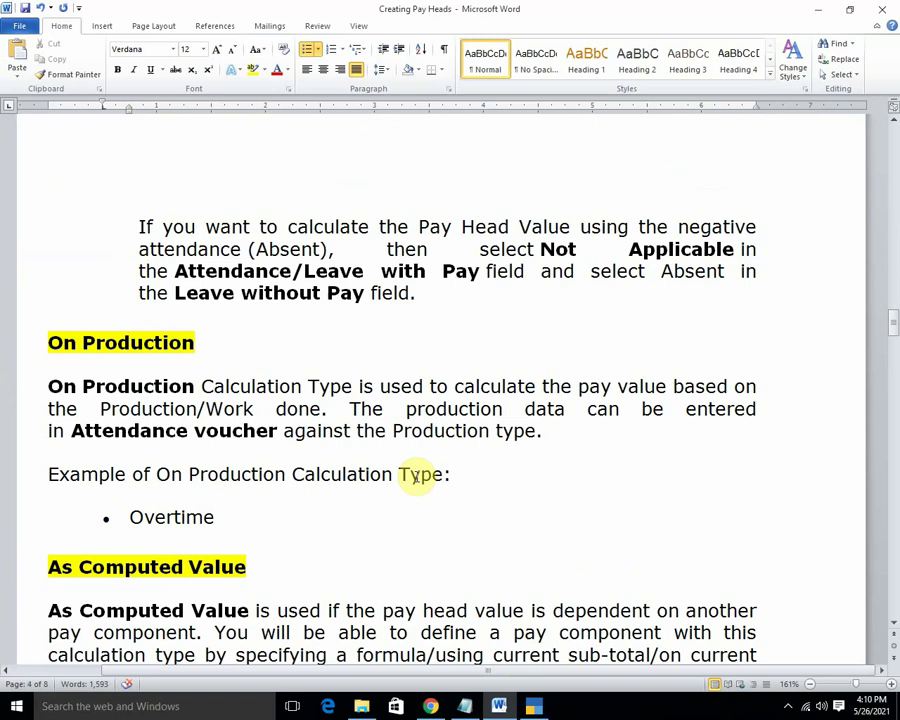
scroll(415, 476, "up", 12)
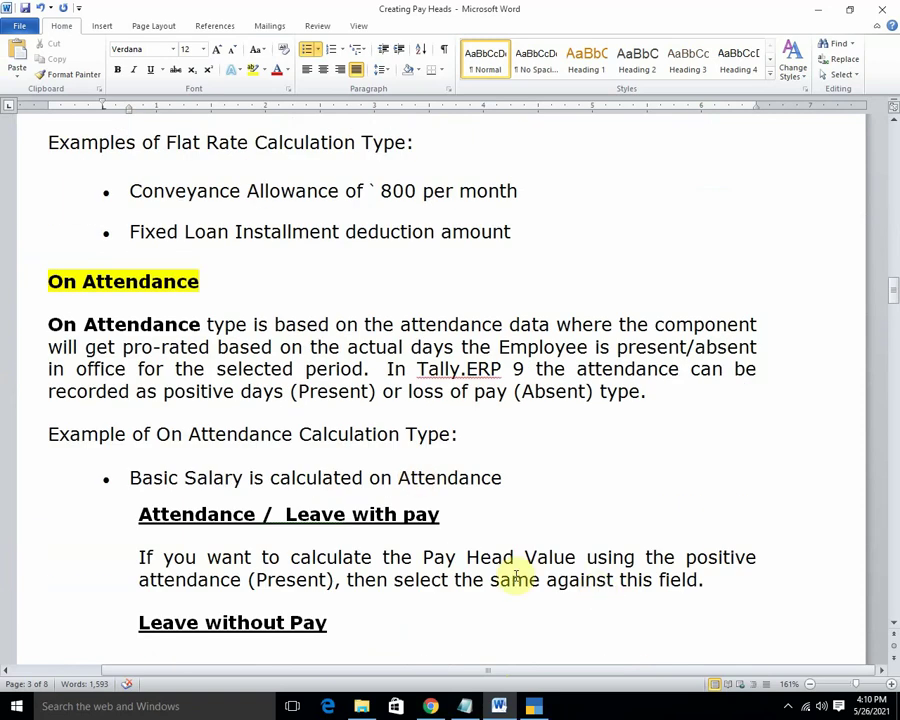
left_click(534, 705)
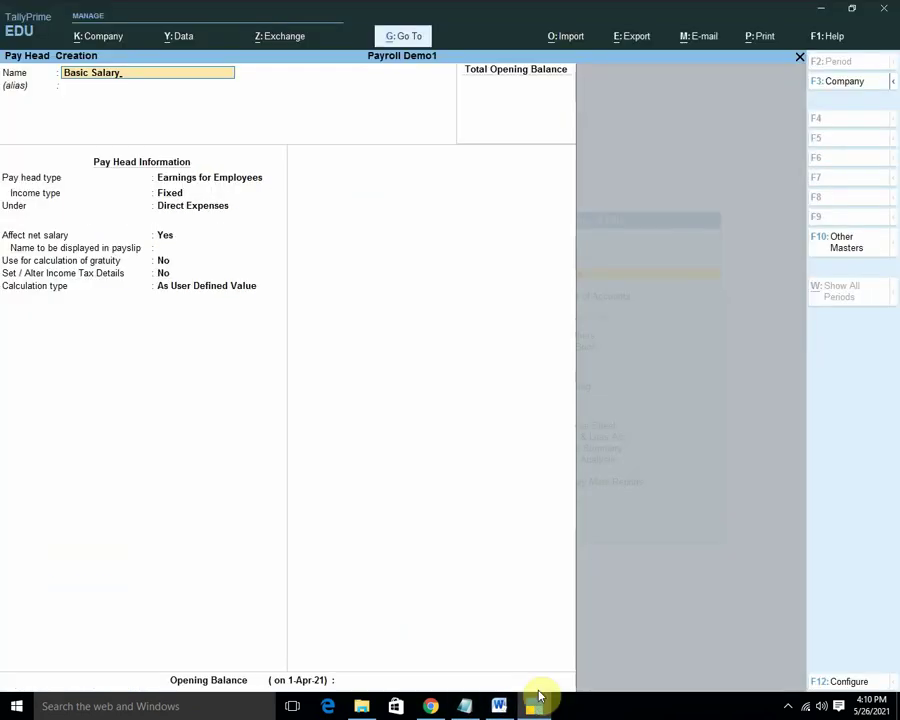
Make Basic Salary an employee earning under Indirect Expenses that counts toward gratuity.
key("Return")
key("Return")
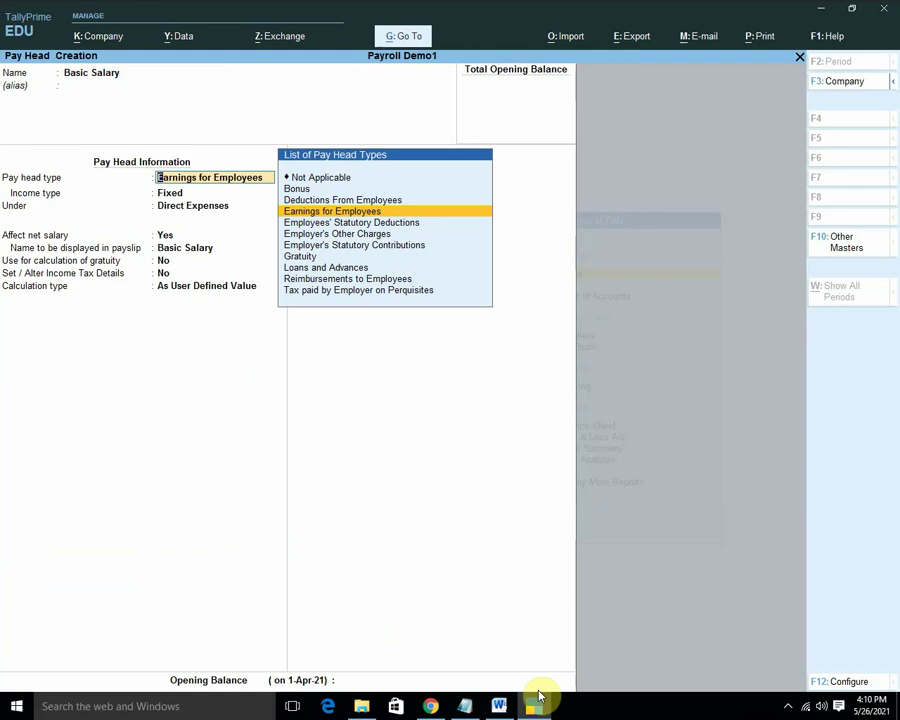
key("Return")
key("Return")
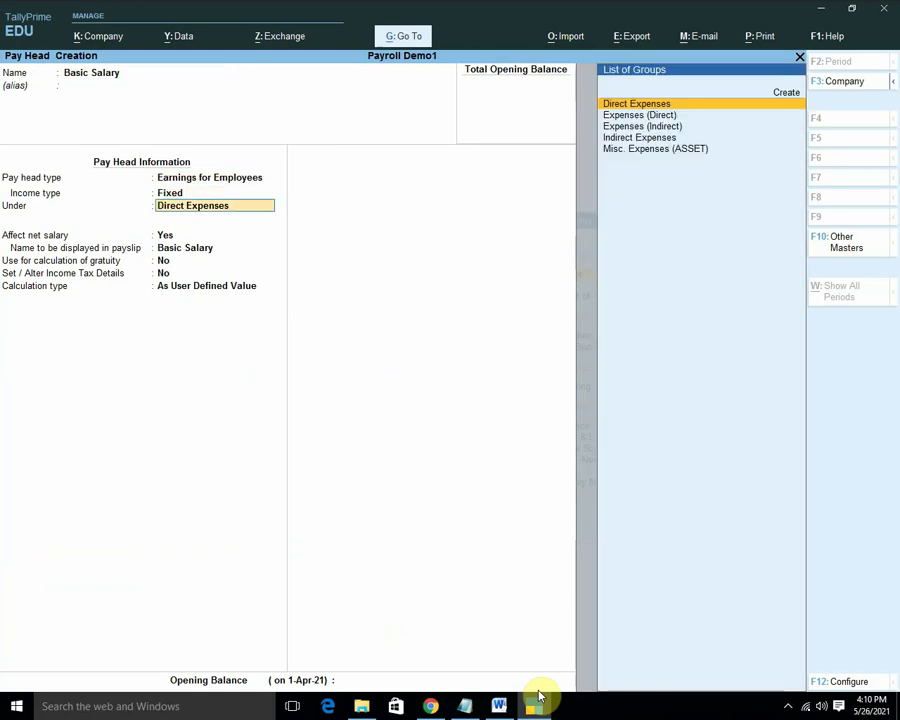
type("In")
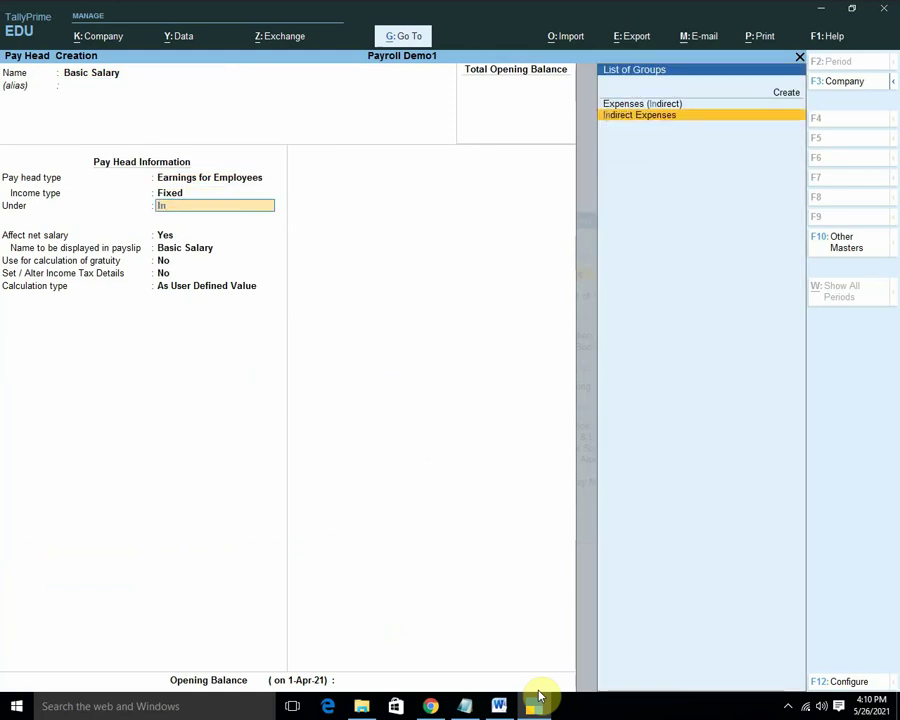
key("Return")
key("Return")
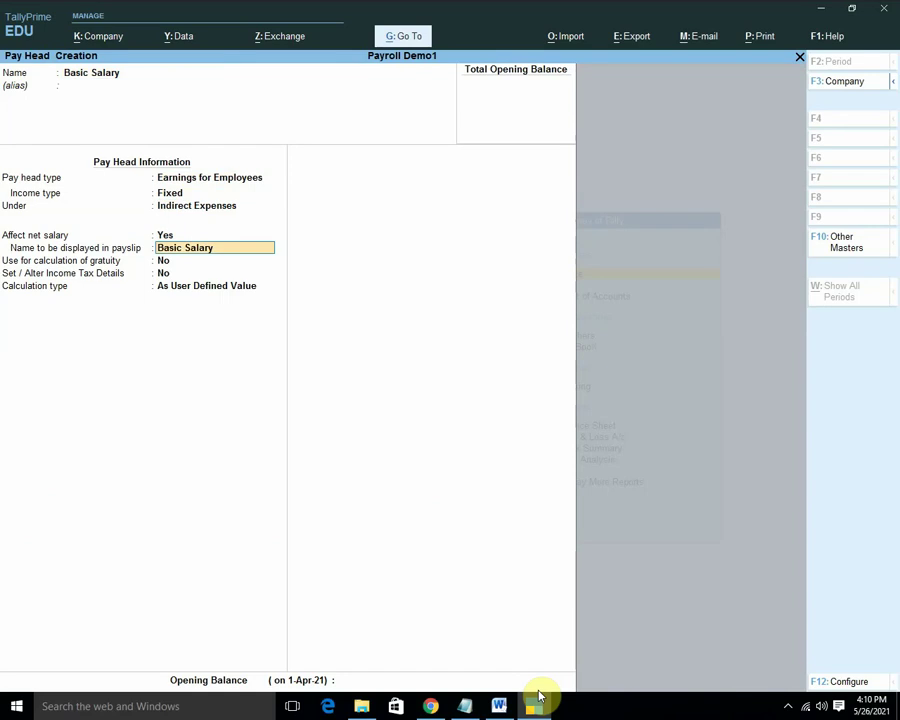
key("Return")
type("y")
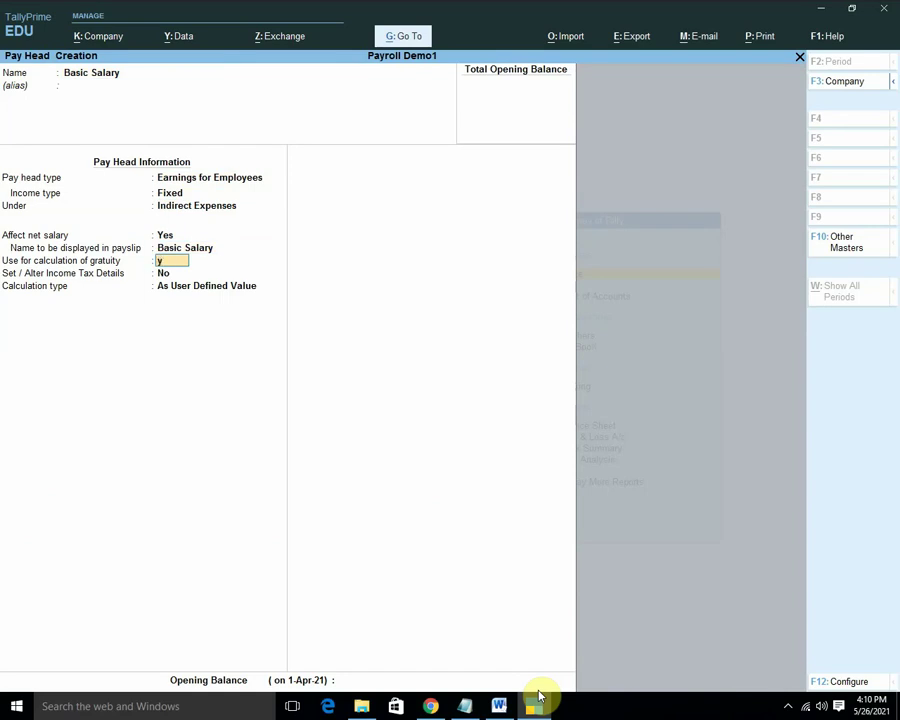
key("Return")
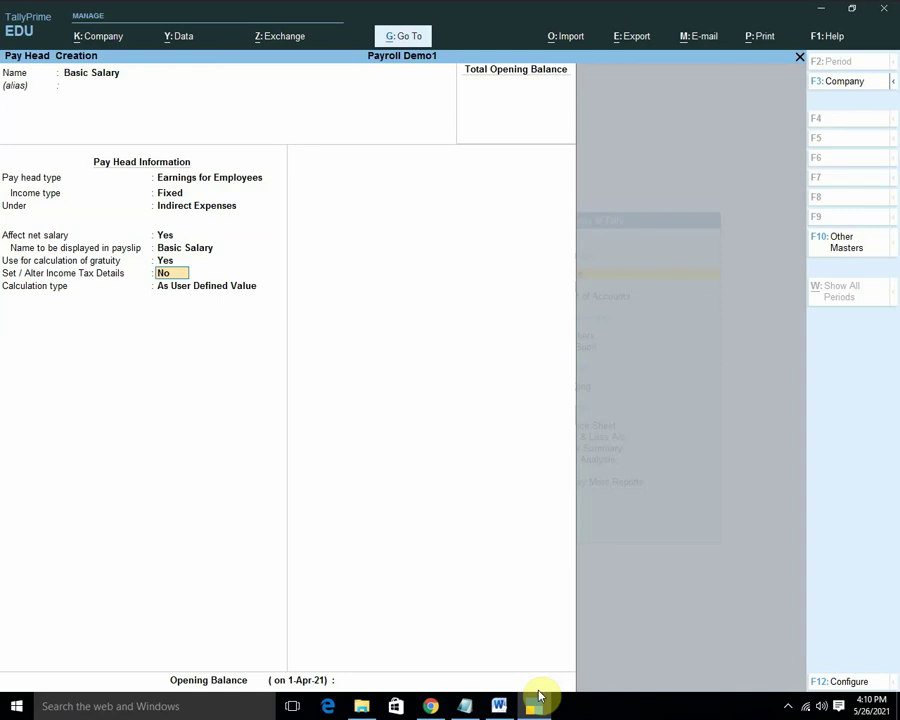
key("Return")
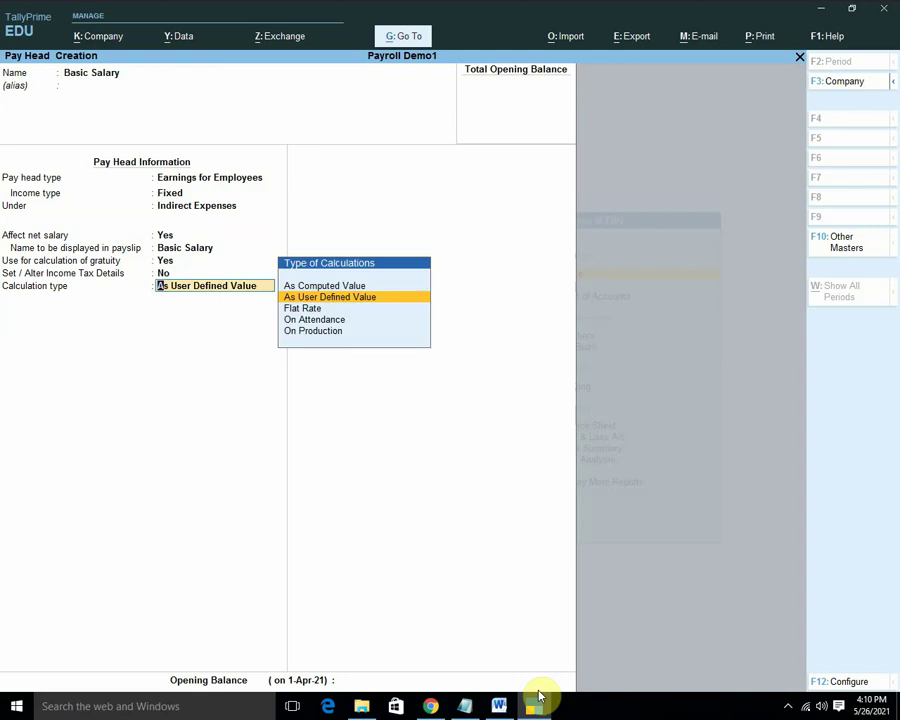
Calculate it On Attendance (Present), monthly as per calendar period, with Normal Rounding, and save.
key("Down")
key("Down")
key("Return")
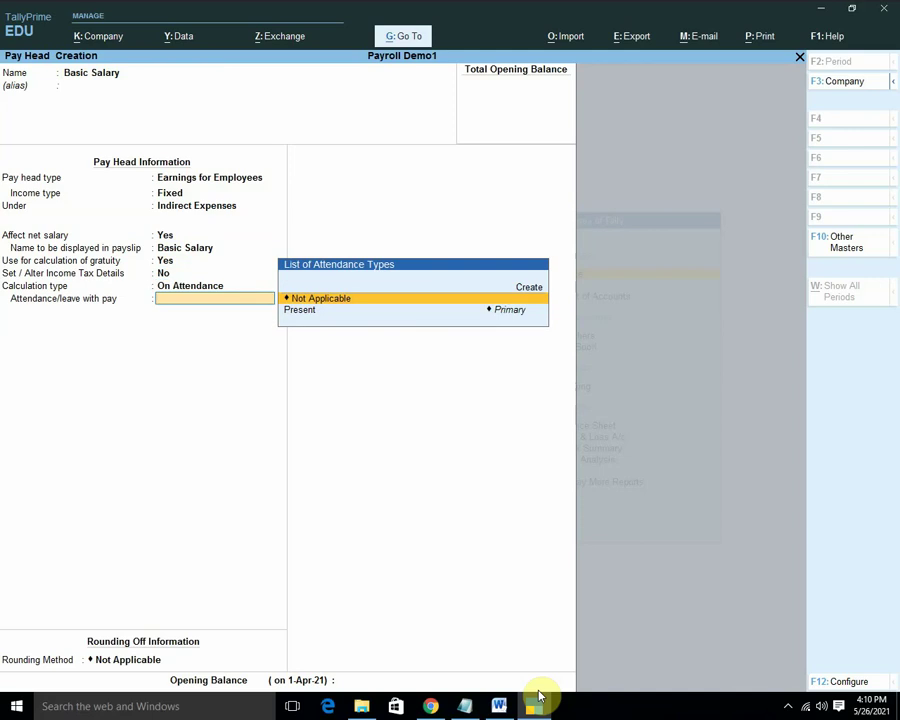
key("Down")
key("Return")
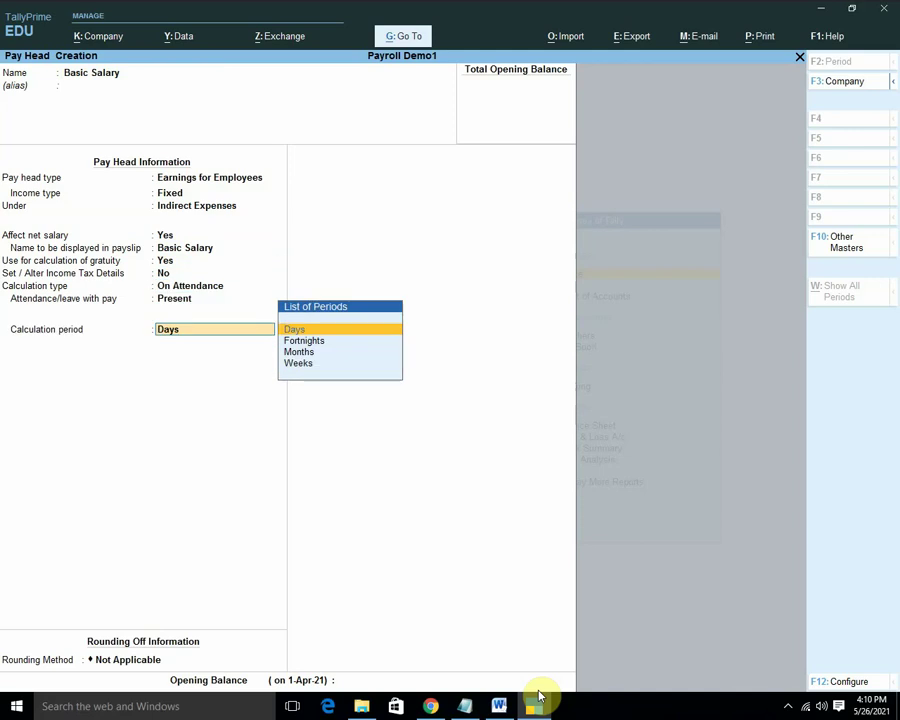
key("Down")
key("Down")
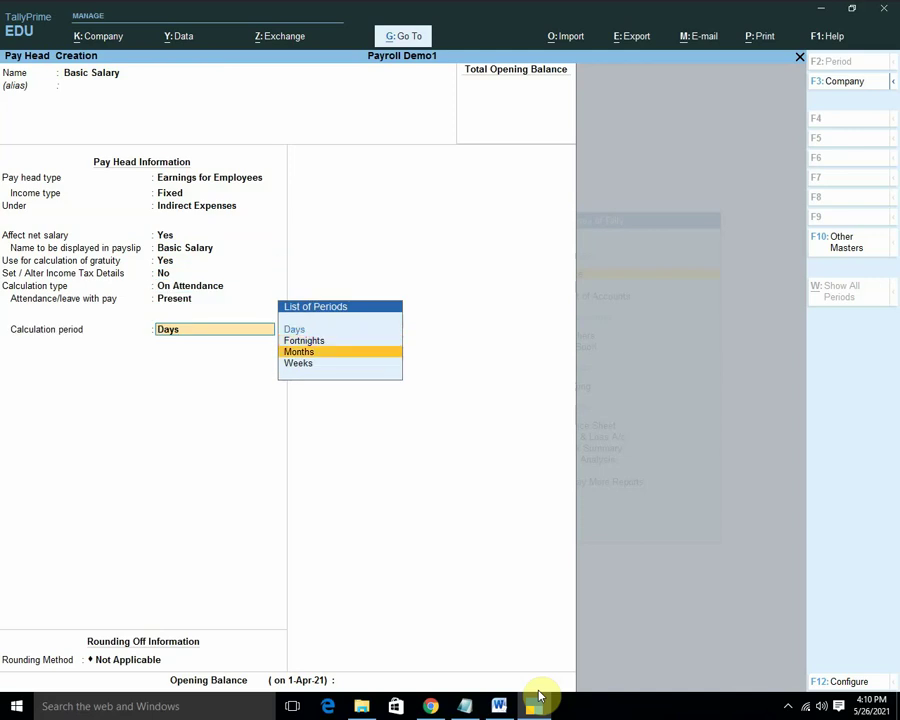
key("Return")
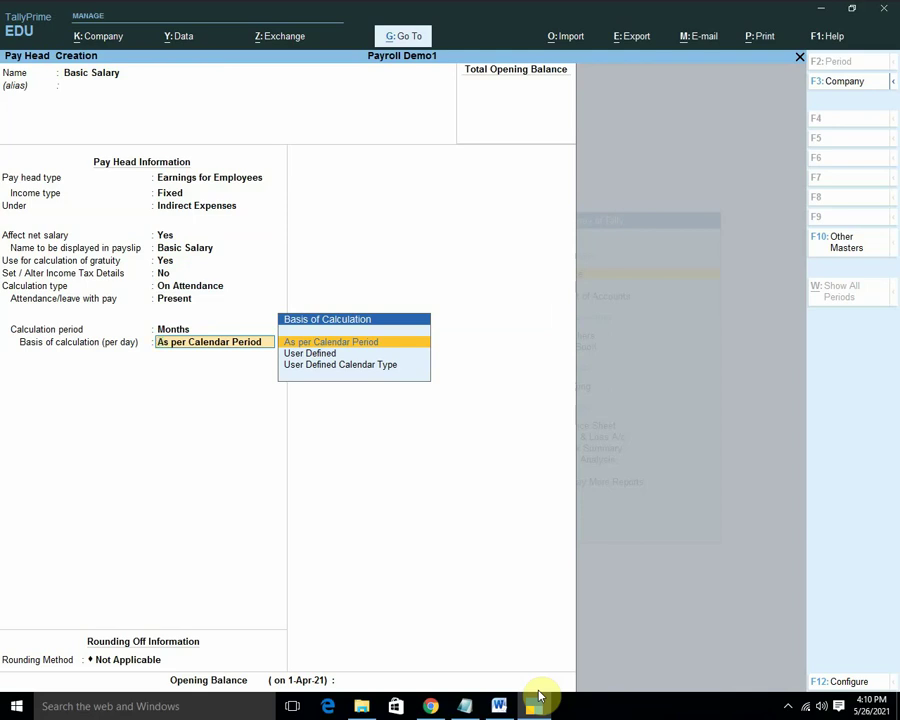
key("Return")
key("Down")
key("Down")
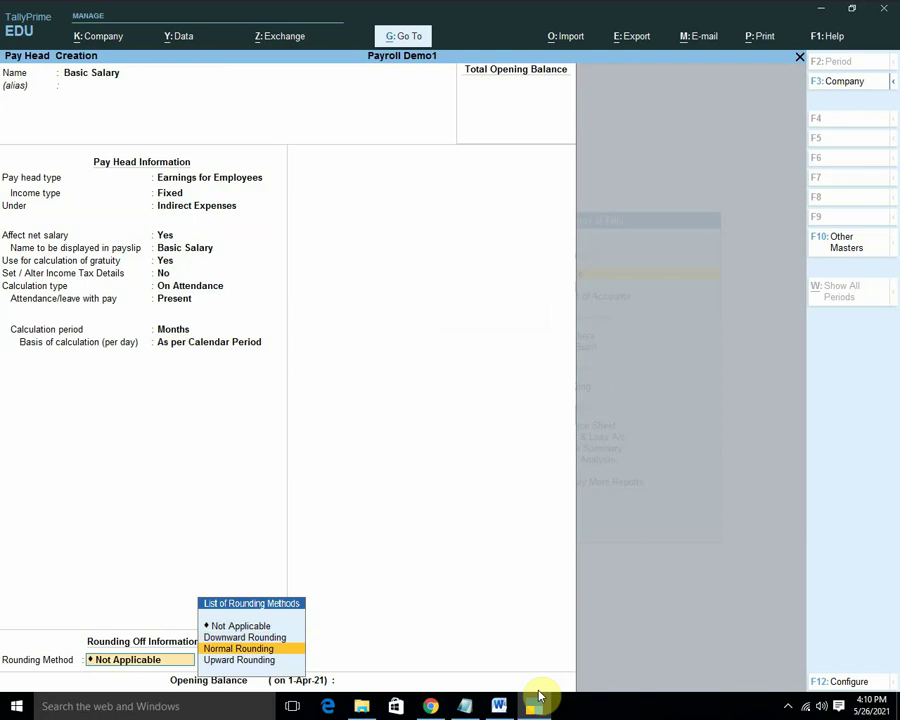
key("Return")
key("Return")
key("Return")
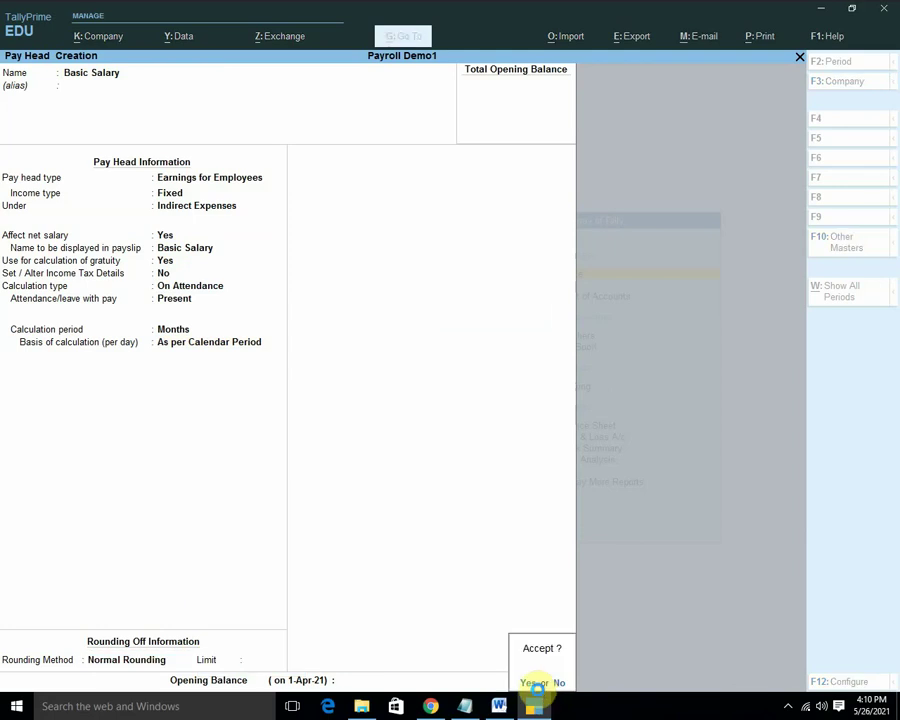
left_click(532, 683)
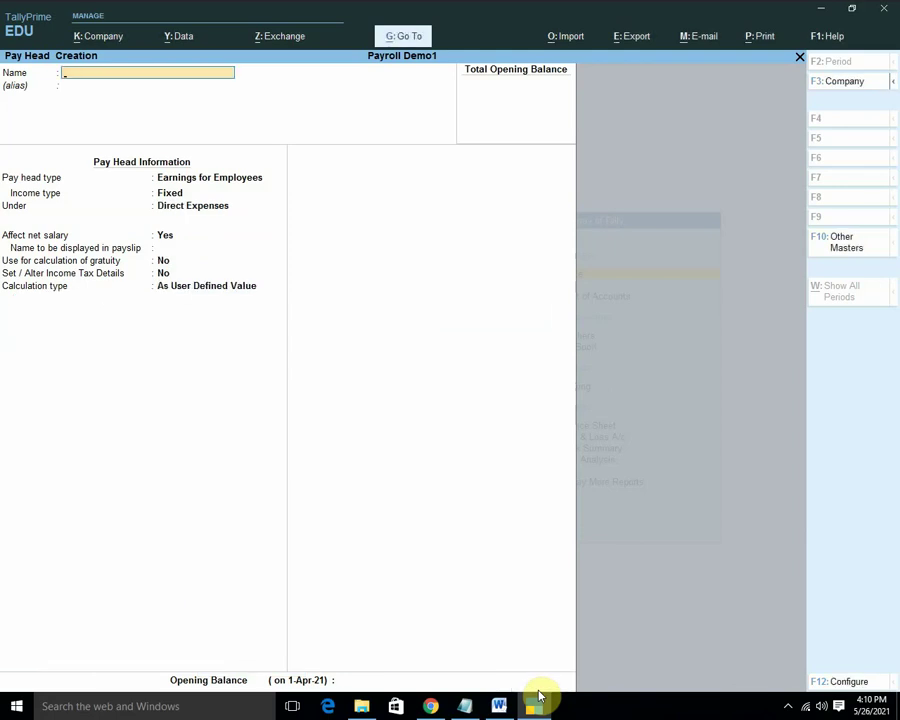
Copy 'Conveyance Allowance' from the Flat Rate examples in the Word notes.
left_click(500, 705)
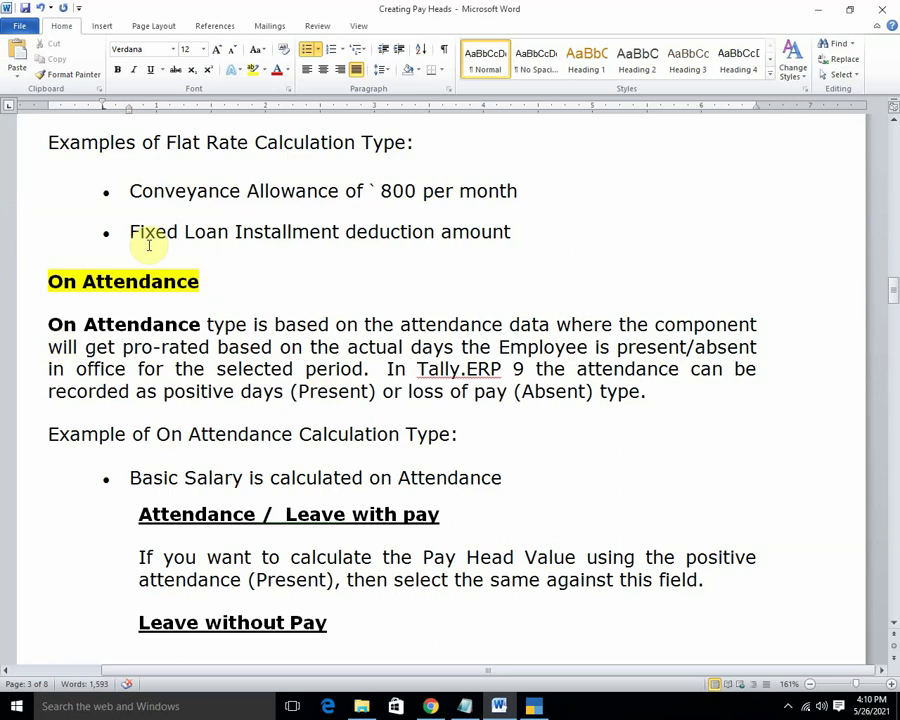
scroll(236, 342, "up", 5)
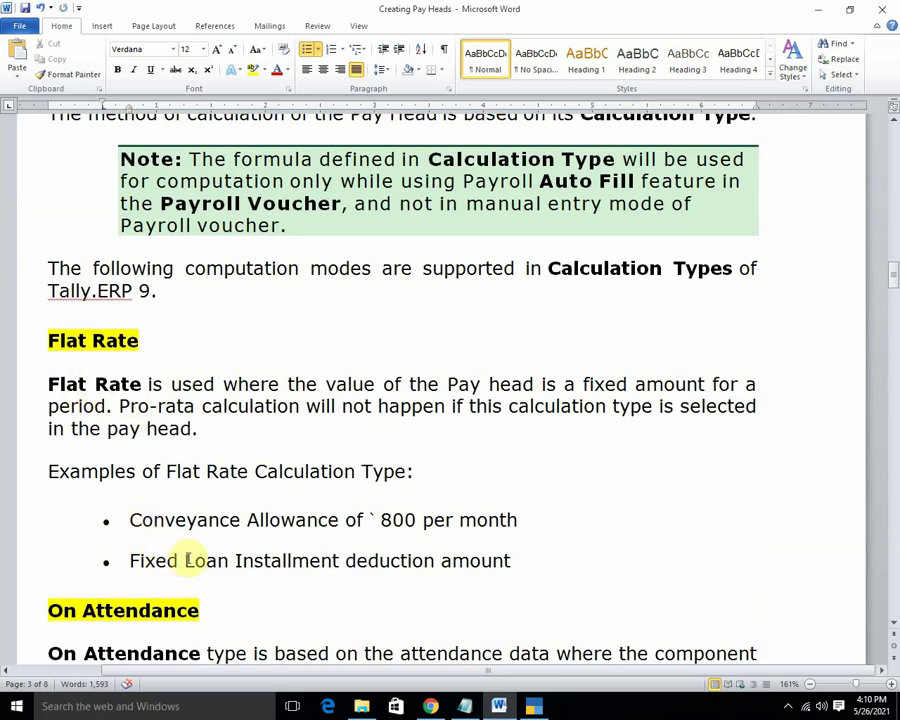
left_click_drag(131, 519, 333, 520)
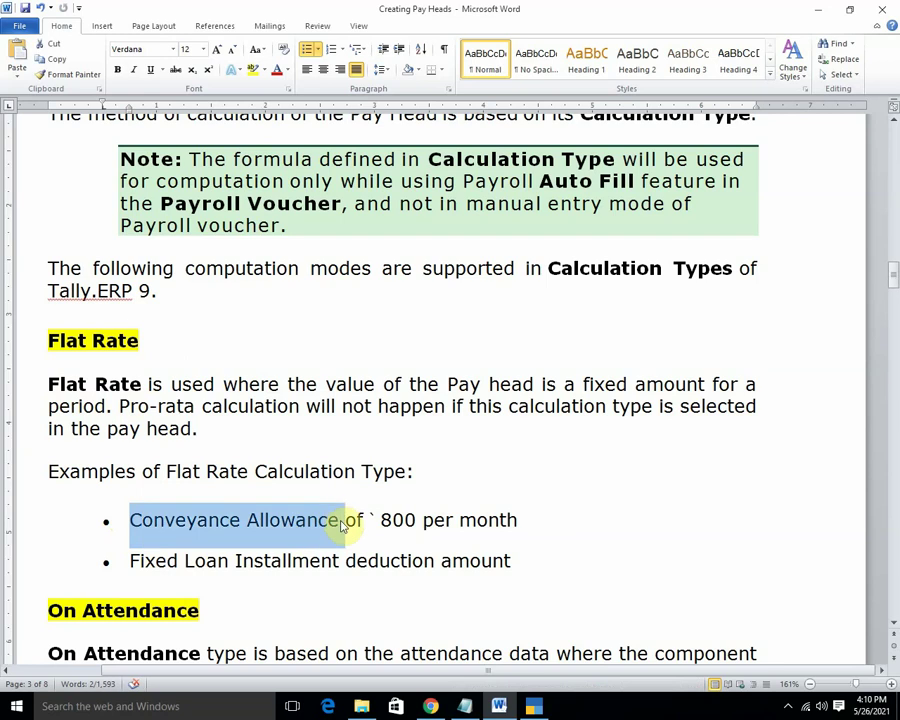
left_click(535, 706)
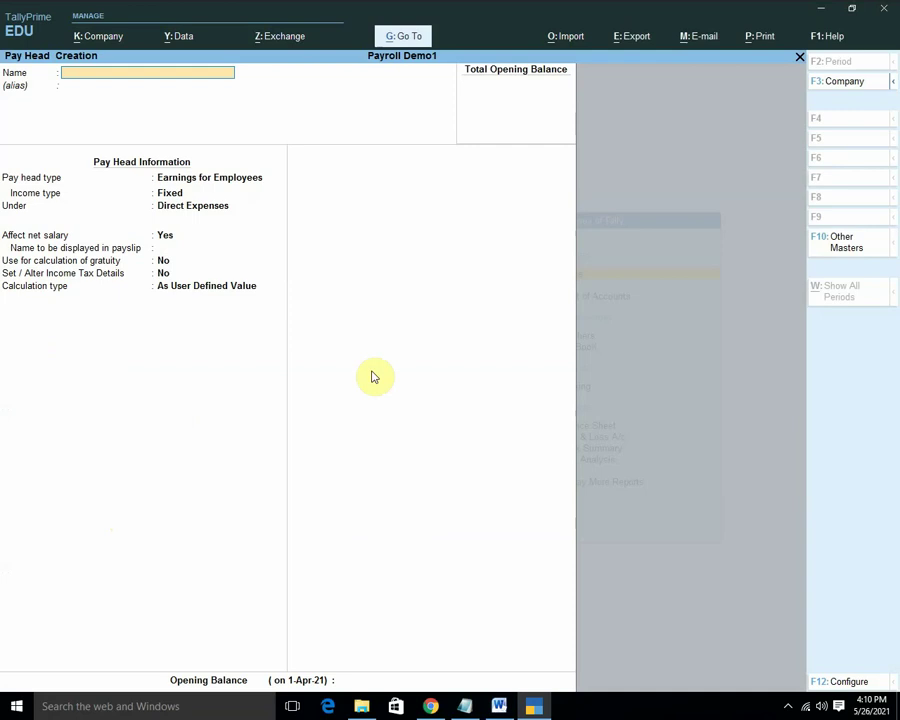
Name the pay head Conveyance Allowance as a Fixed earning for employees.
key("ctrl")
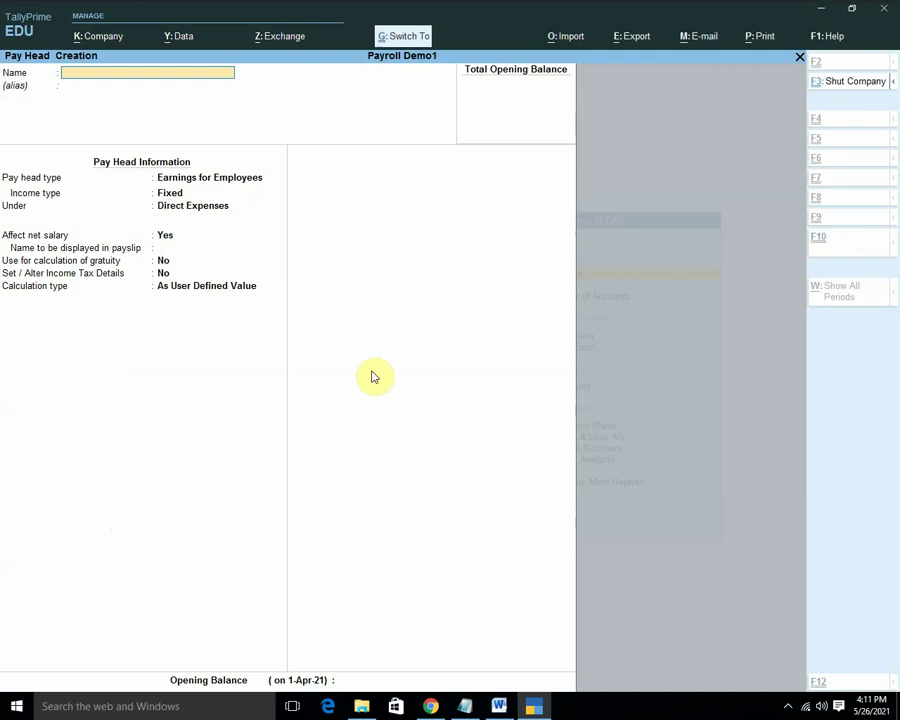
type("• Conveyance Allowance")
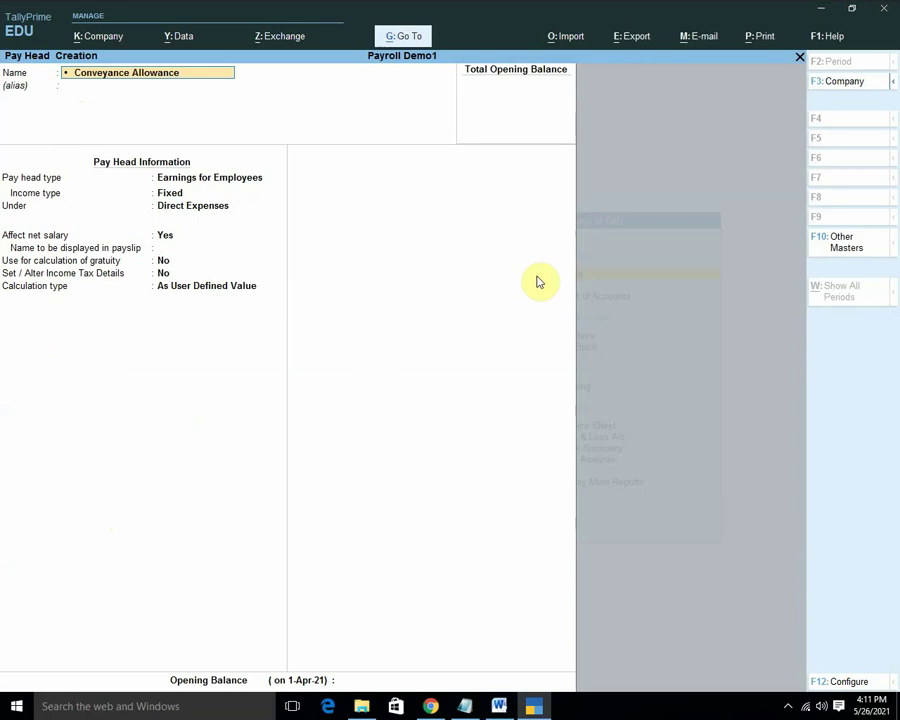
key("BackSpace")
key("BackSpace")
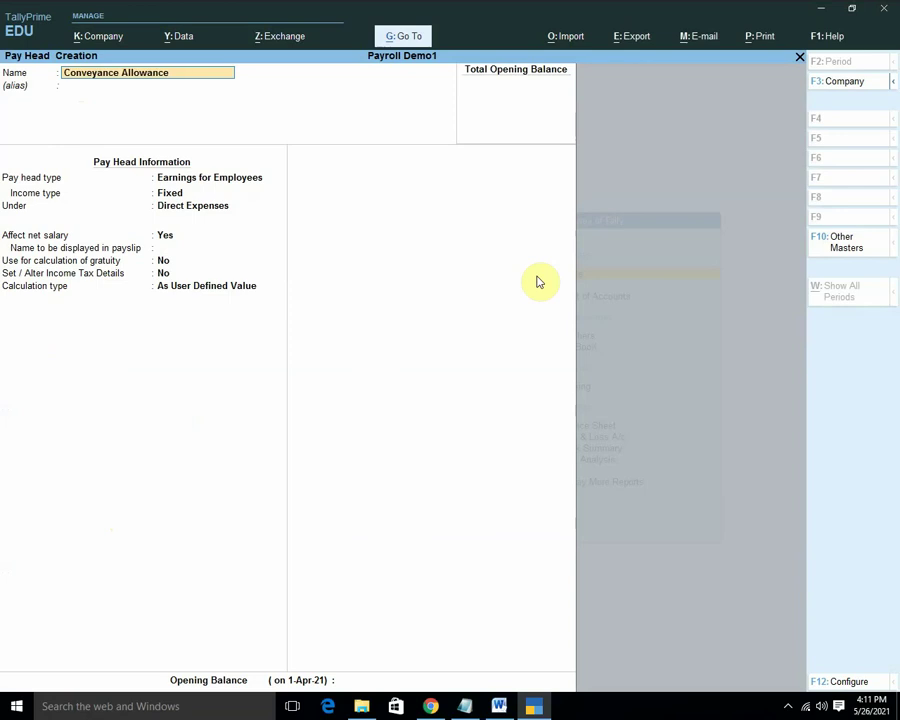
key("Return")
key("Return")
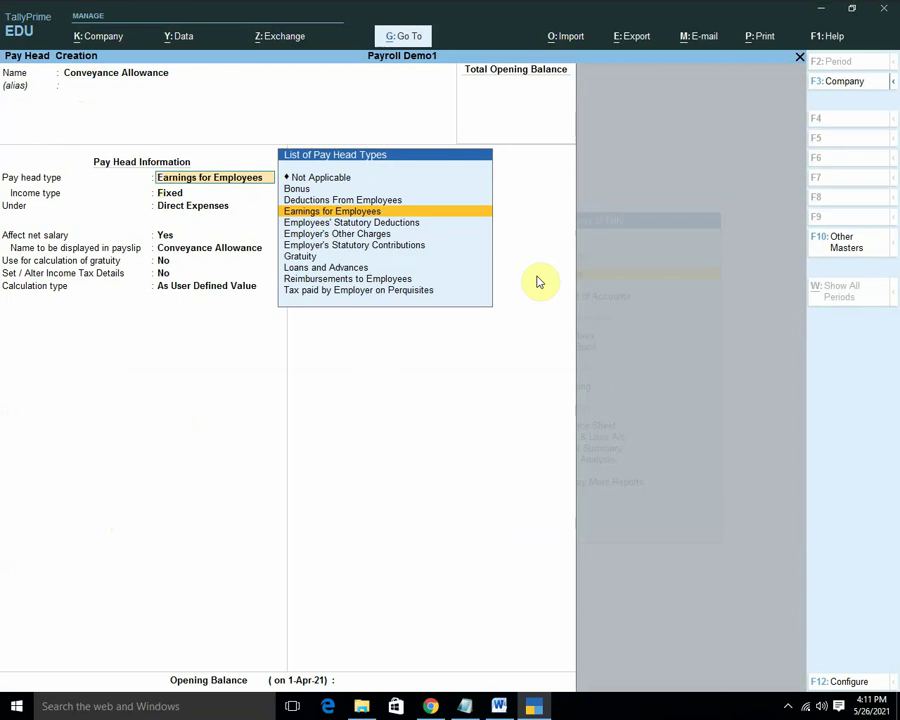
key("Return")
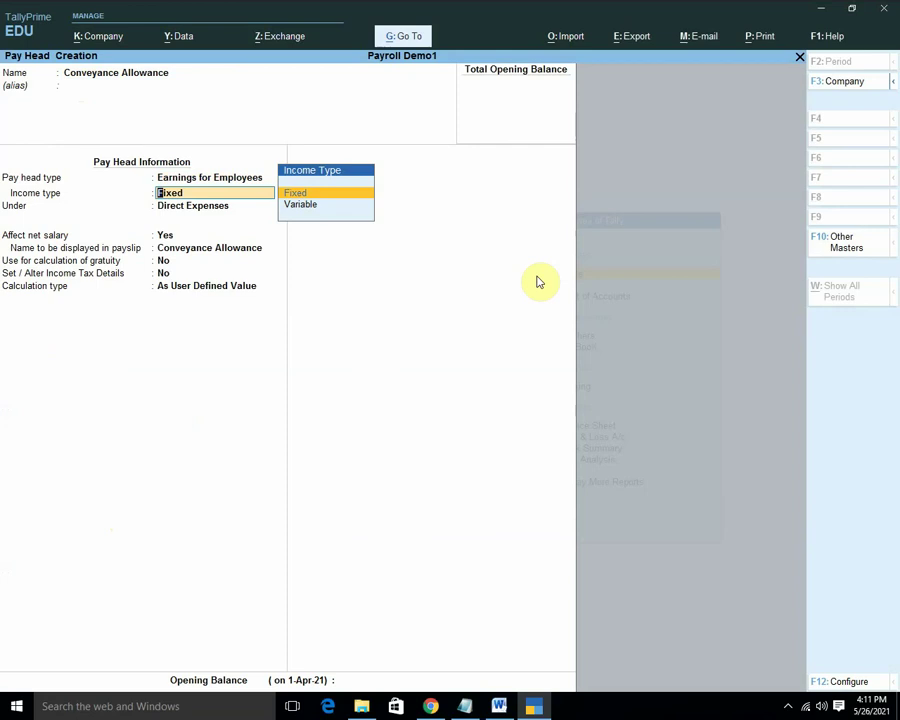
key("Return")
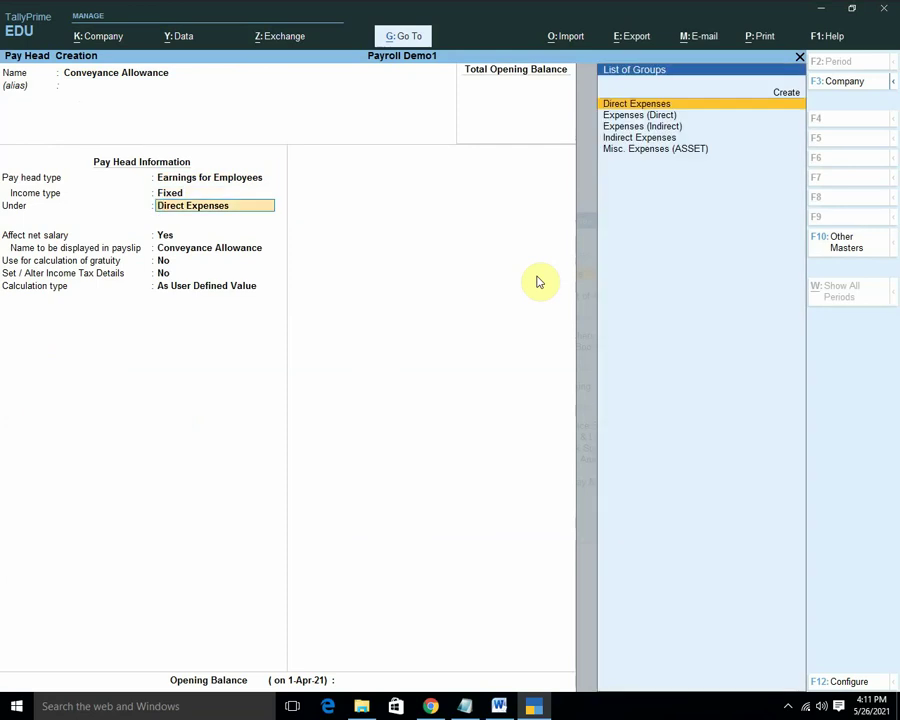
File it under Indirect Expenses with Flat Rate monthly calculation and Normal Rounding.
key("Down")
key("Down")
key("Down")
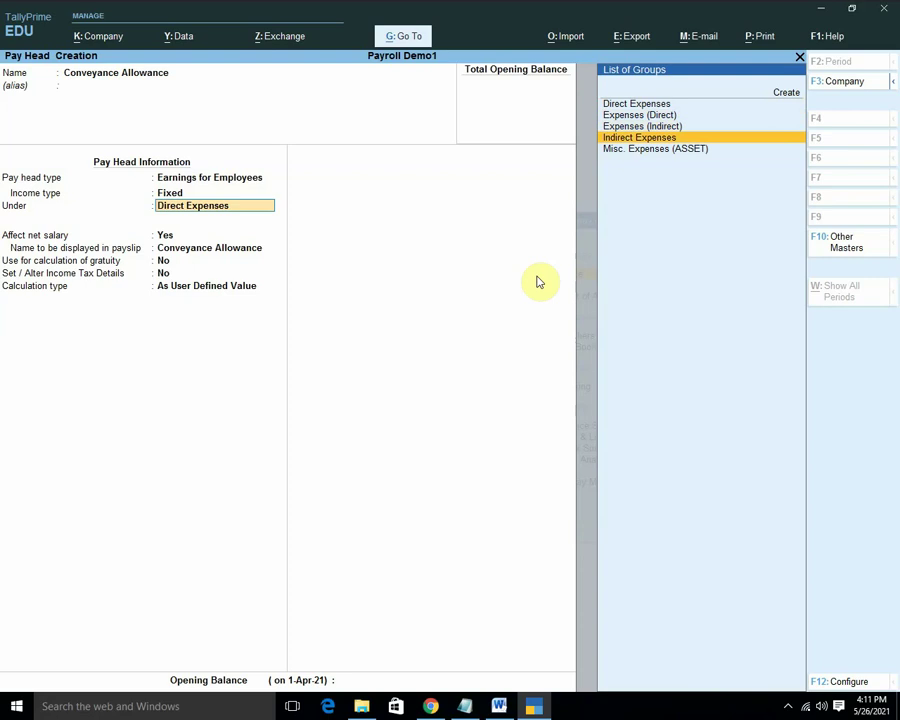
key("Return")
key("Return")
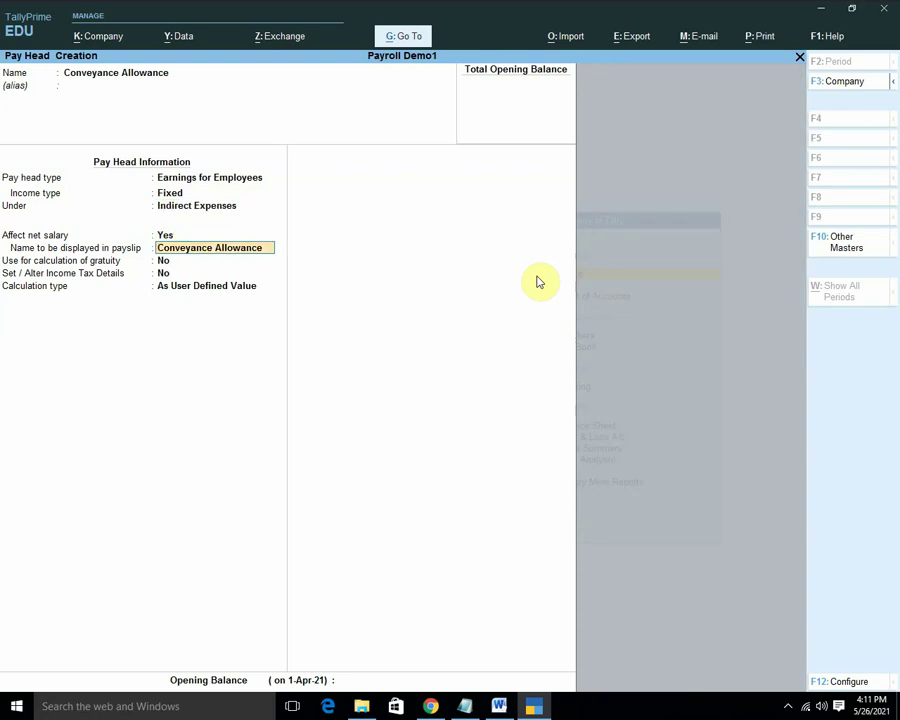
key("Return")
key("Return")
key("Return")
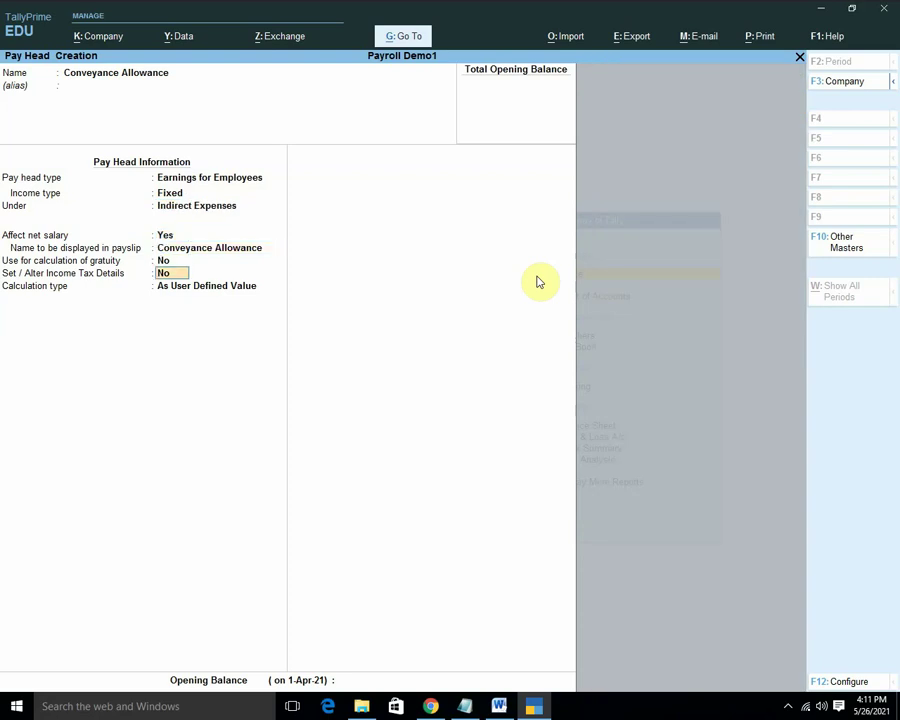
key("Down")
key("Down")
key("Return")
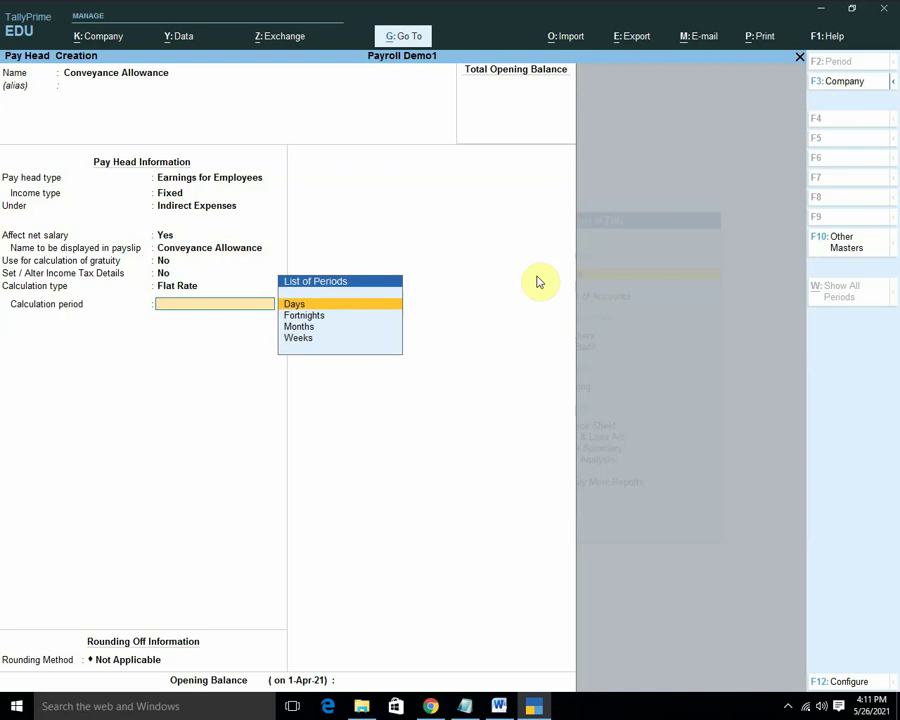
key("Down")
key("Down")
key("Return")
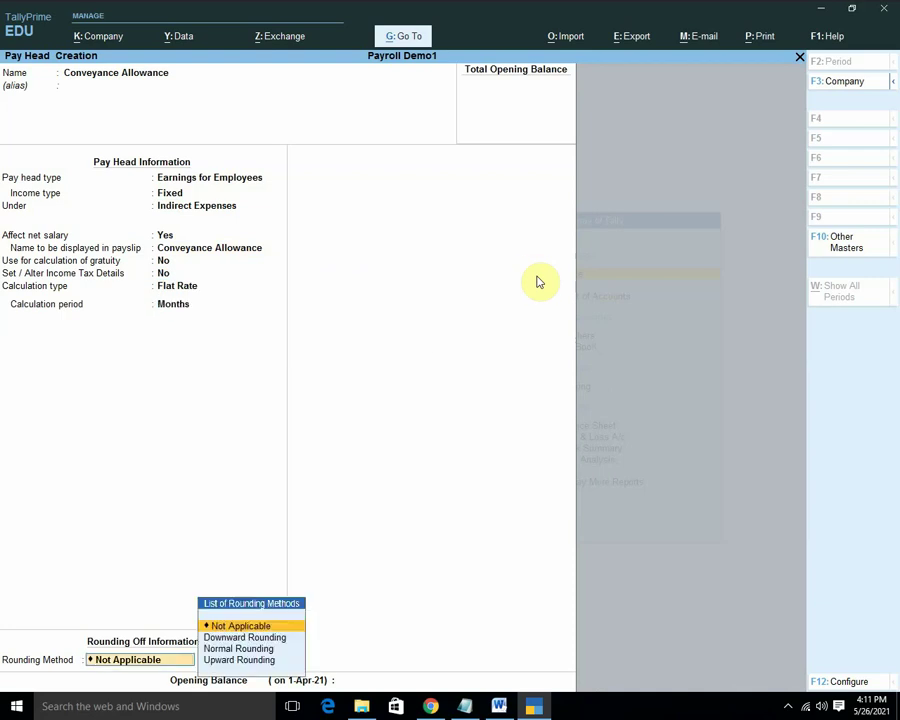
key("Down")
key("Down")
key("Return")
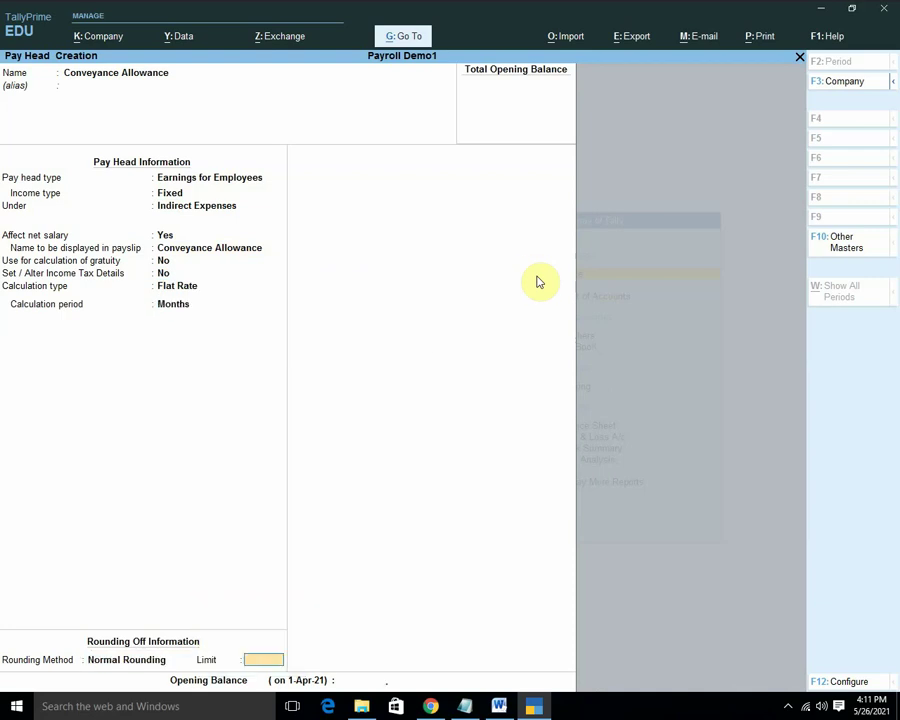
key("Return")
key("Return")
key("Return")
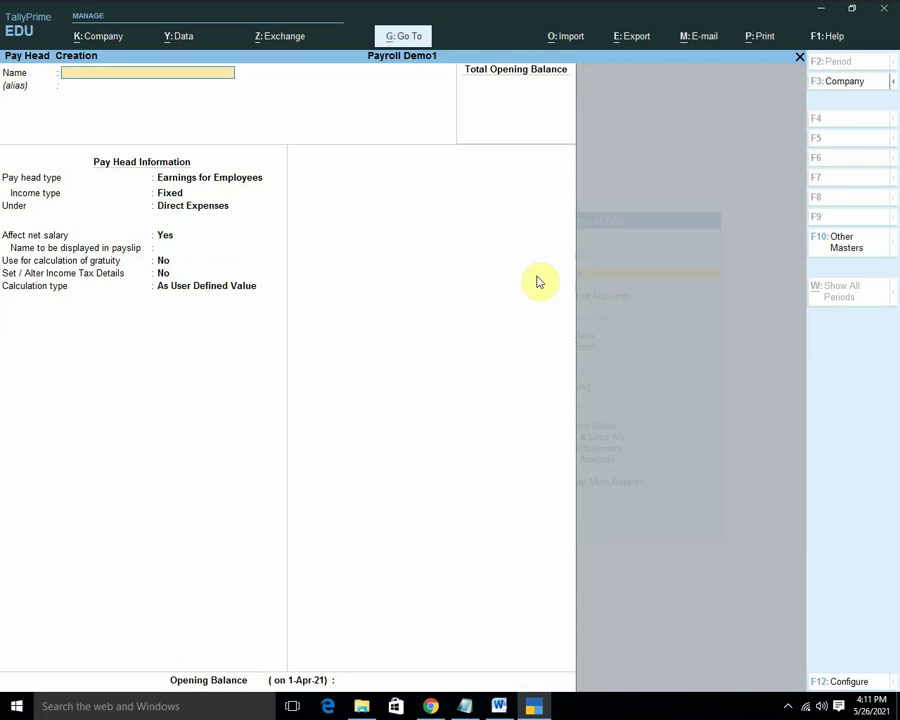
Scroll the Word notes to the As Computed Value example, HRA at 40% of Basic Salary.
left_click(499, 706)
scroll(322, 349, "down", 4)
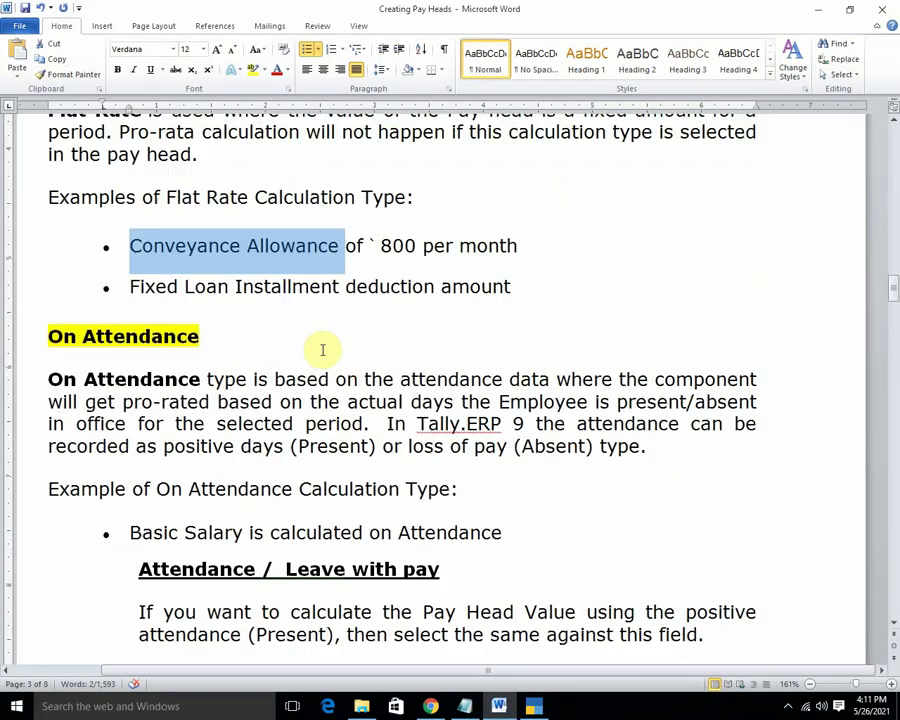
scroll(322, 349, "down", 10)
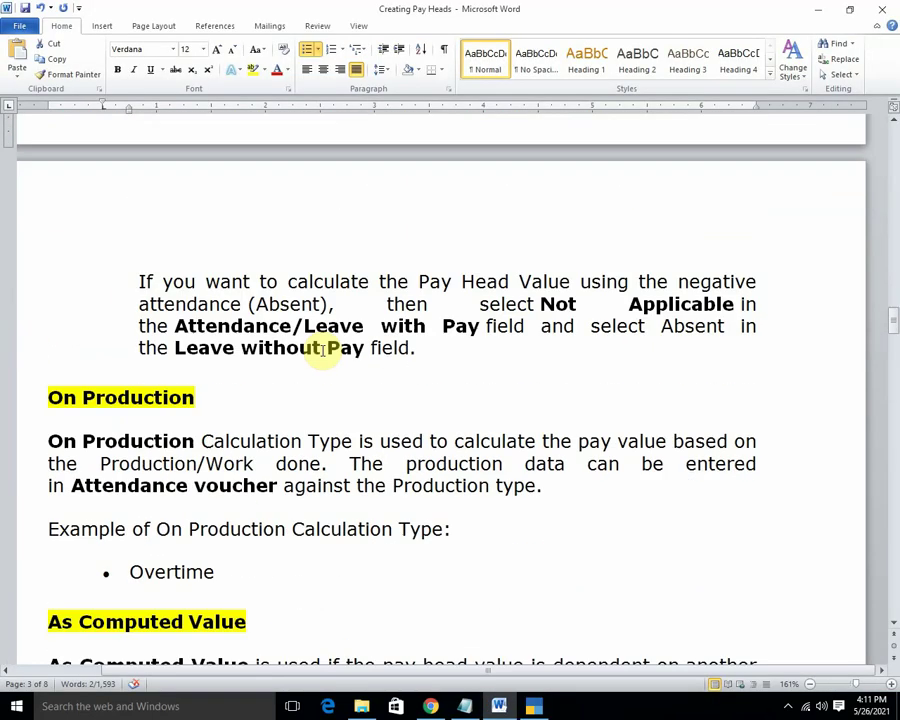
scroll(322, 349, "down", 3)
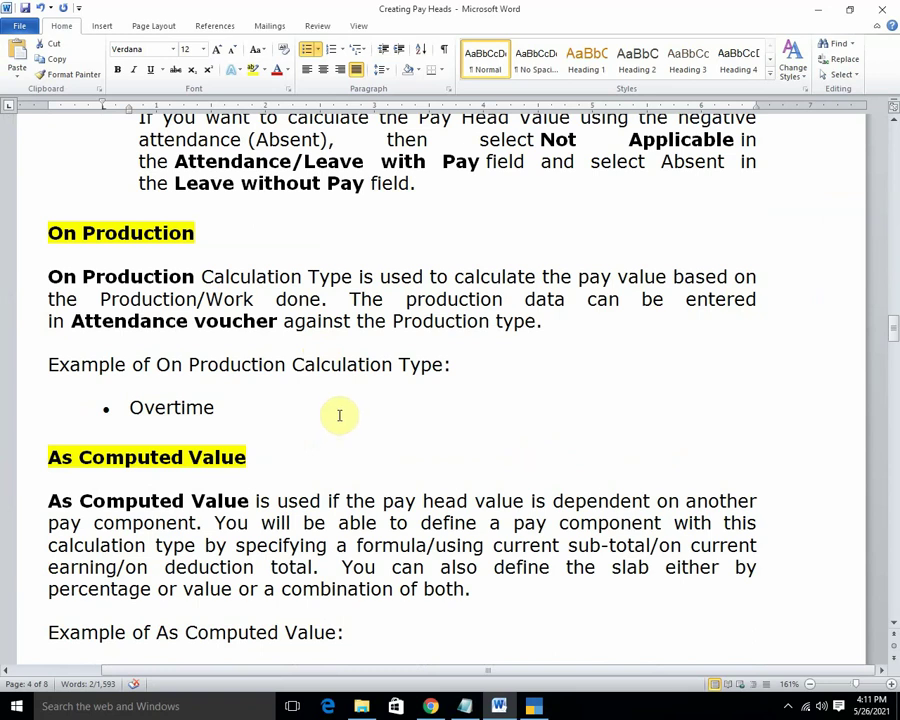
scroll(338, 418, "down", 3)
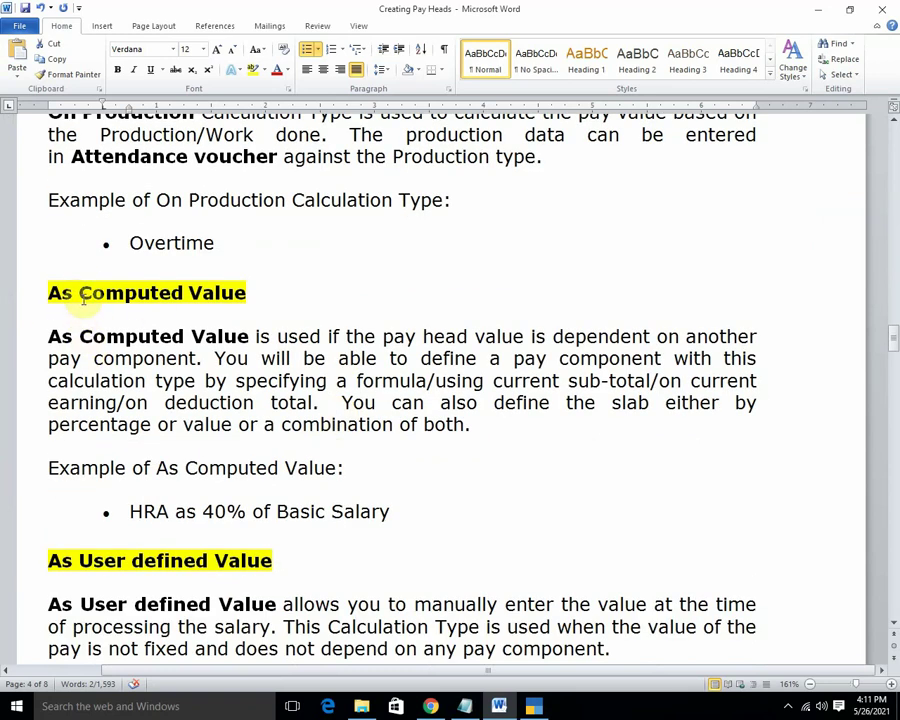
scroll(148, 456, "down", 1)
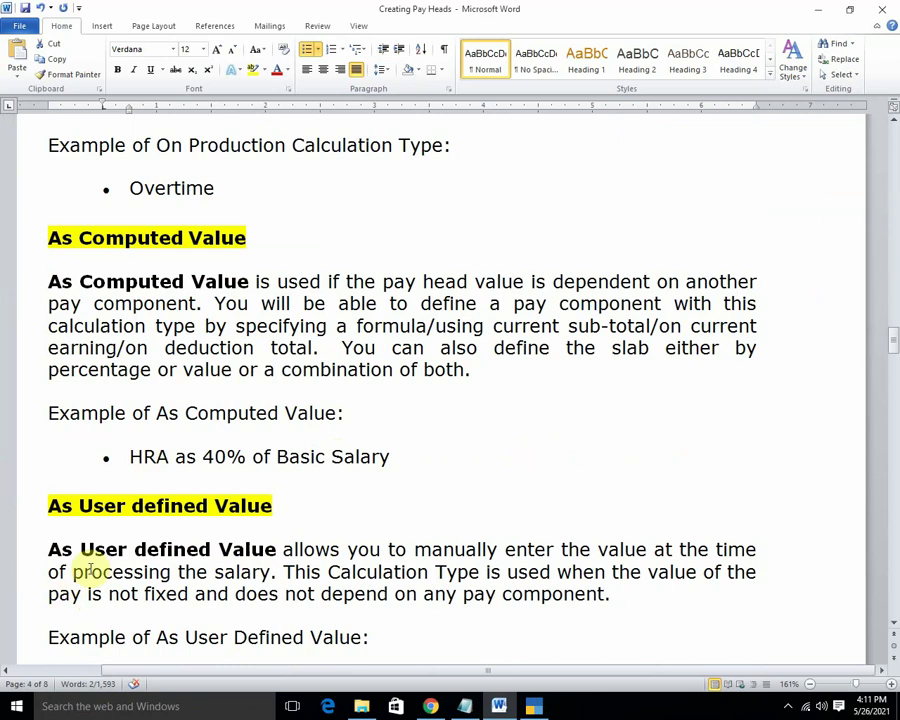
left_click(531, 705)
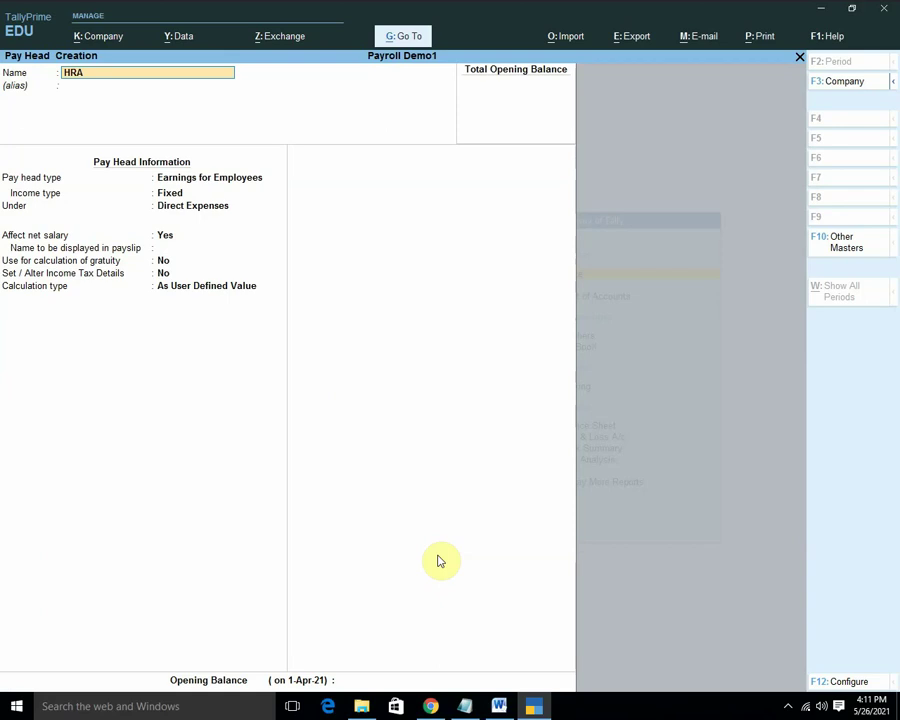
Set HRA as a Fixed earning under Indirect Expenses, computed on Current Earnings Total.
key("Return")
key("Return")
key("Return")
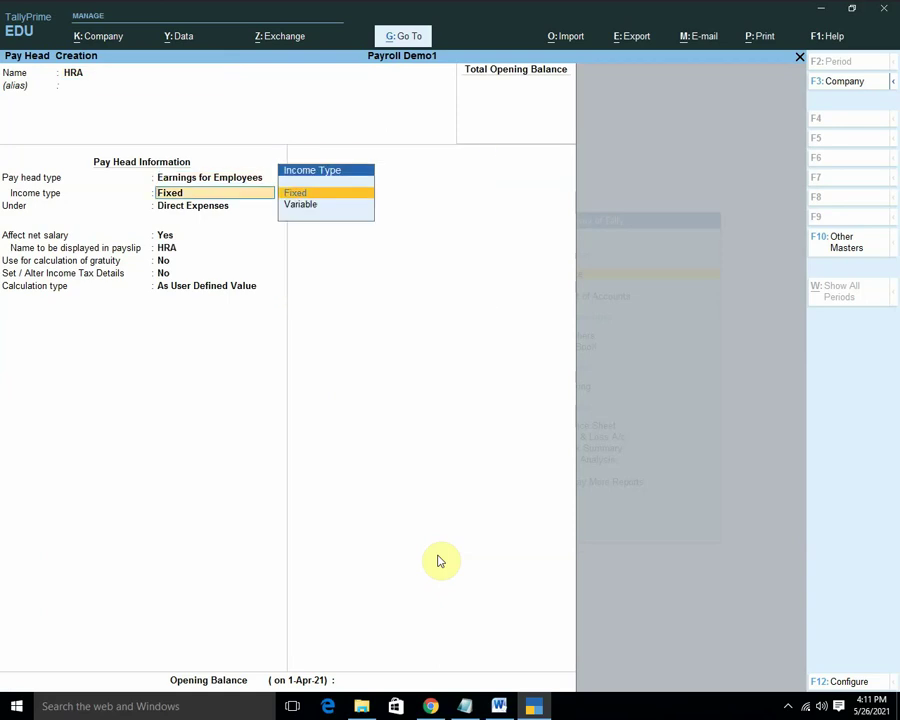
key("Return")
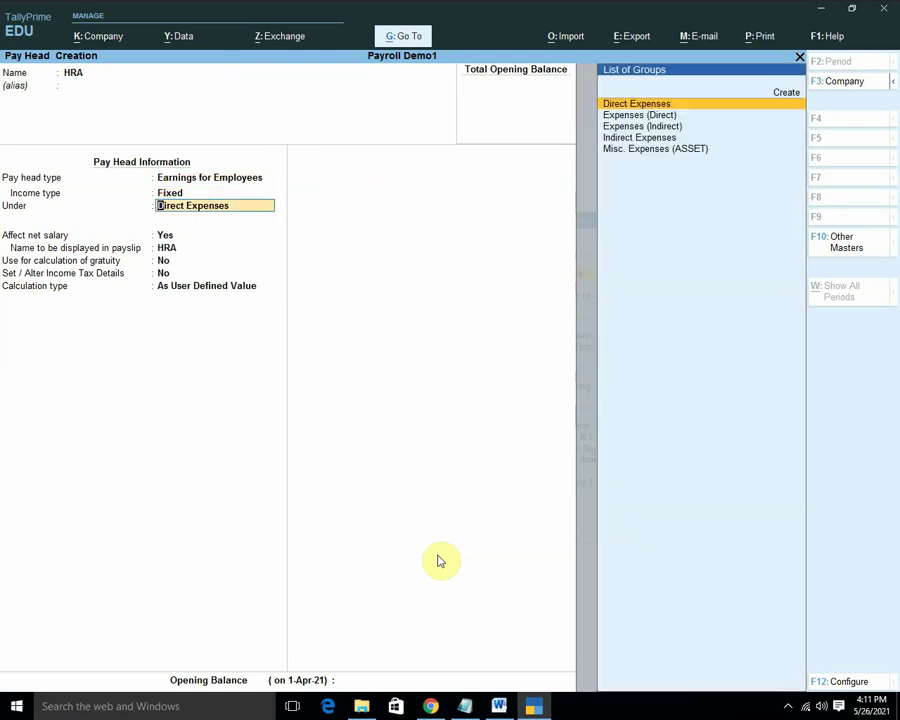
key("Down")
key("Down")
key("Down")
key("Return")
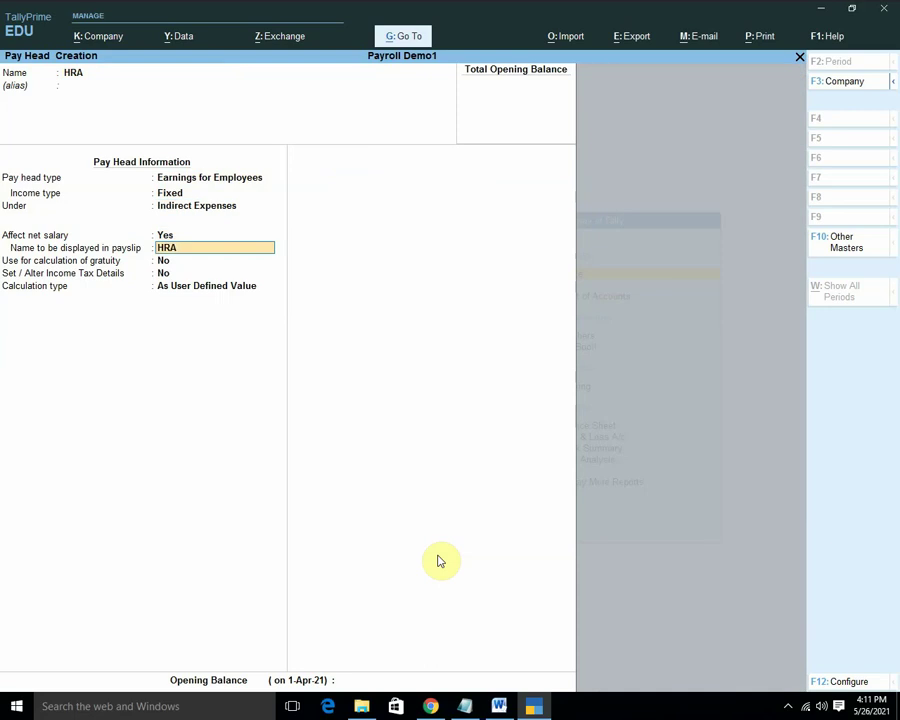
key("Return")
key("Return")
key("Return")
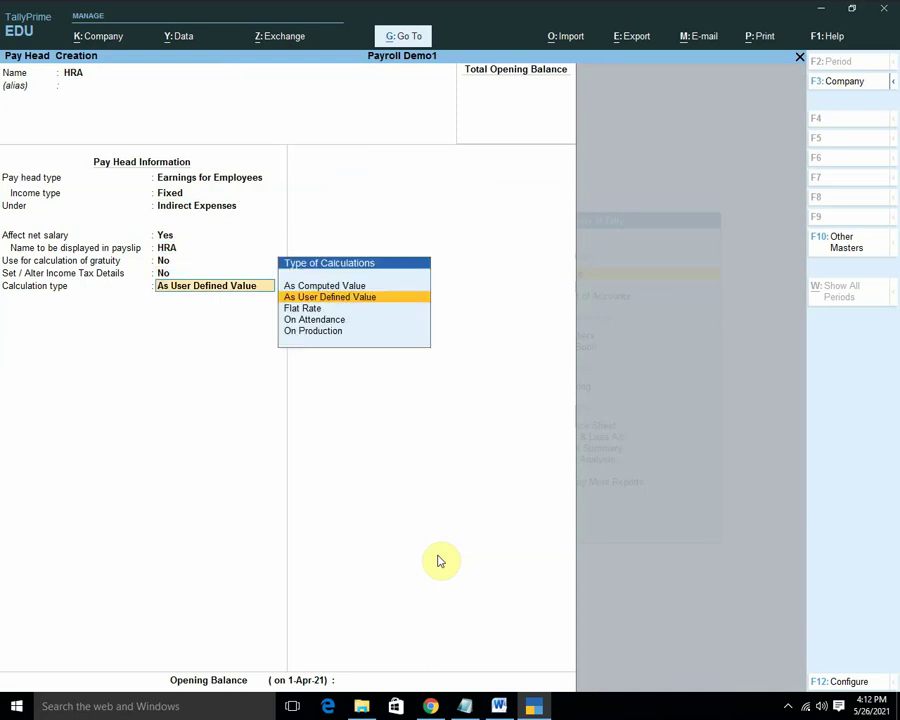
key("Up")
key("Return")
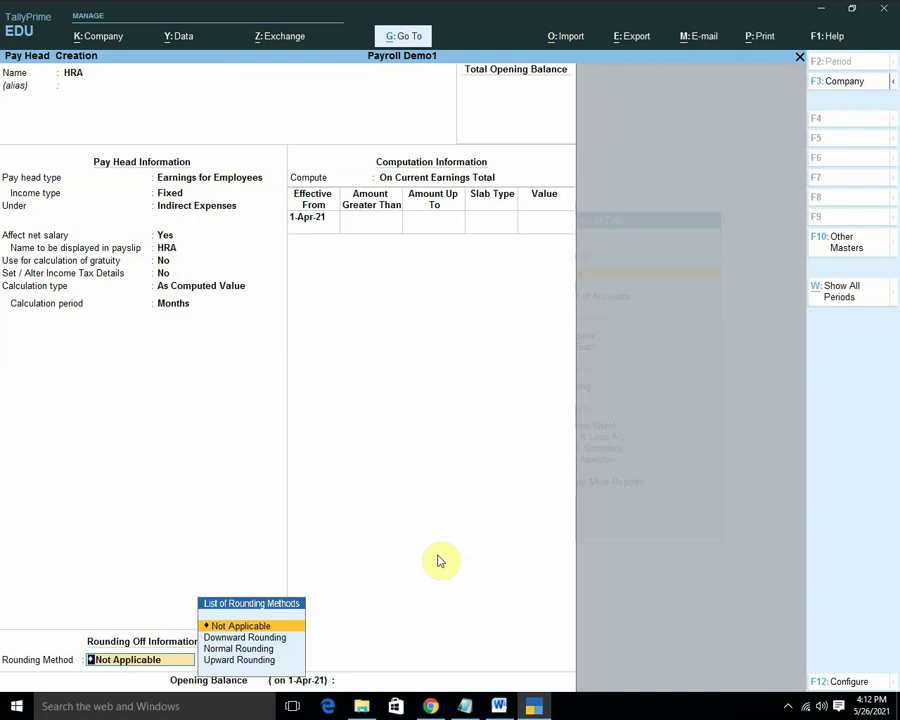
key("Down")
key("Down")
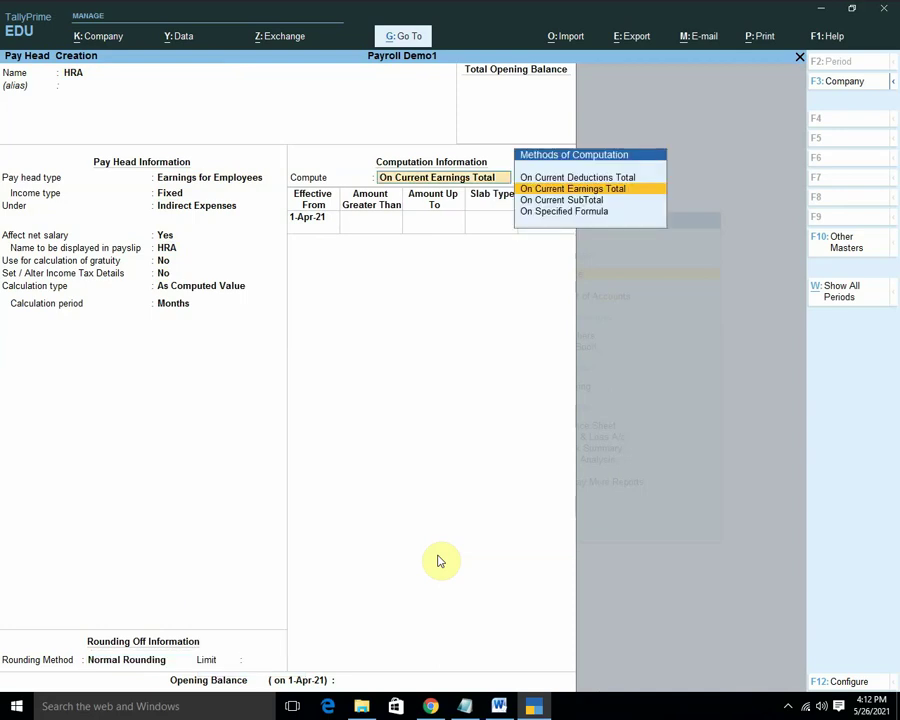
key("Return")
key("BackSpace")
key("Return")
key("Return")
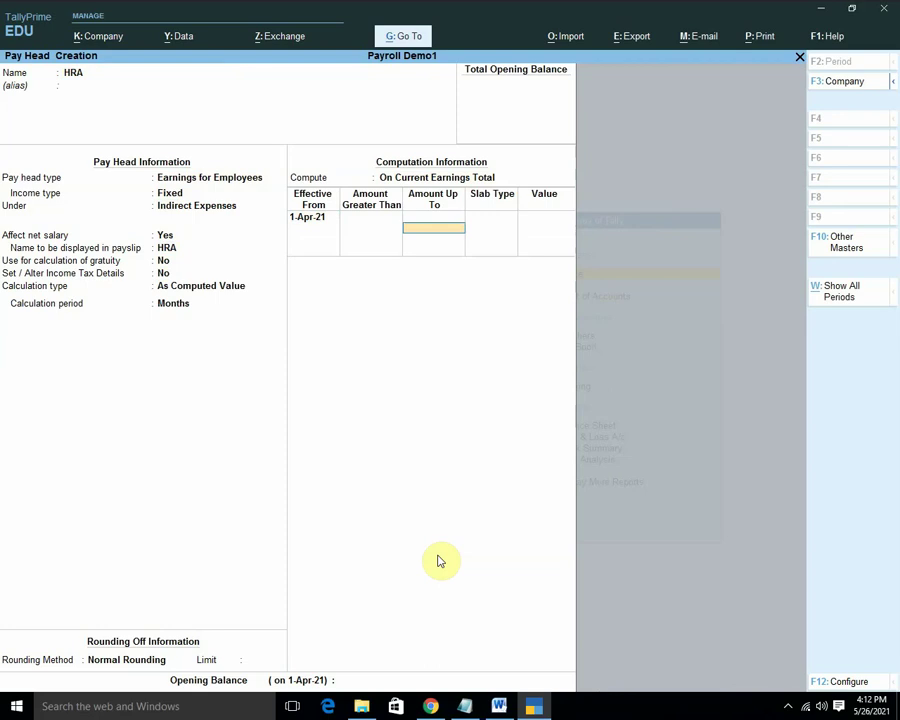
Define two slabs, up to 20,000 and above, each at 40% Percentage.
type("20,000")
key("Return")
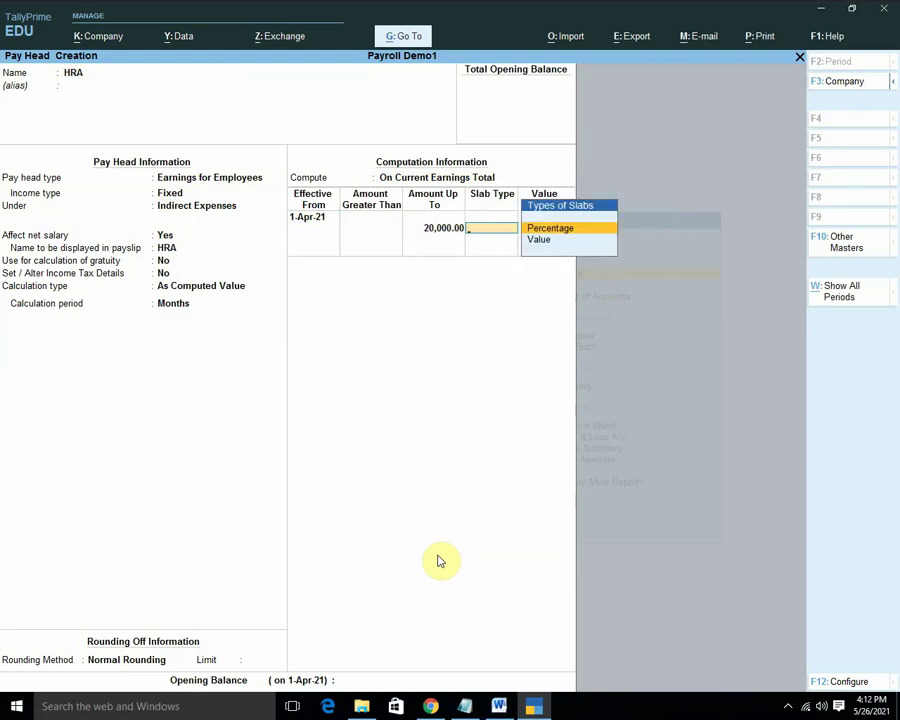
key("Return")
type("40")
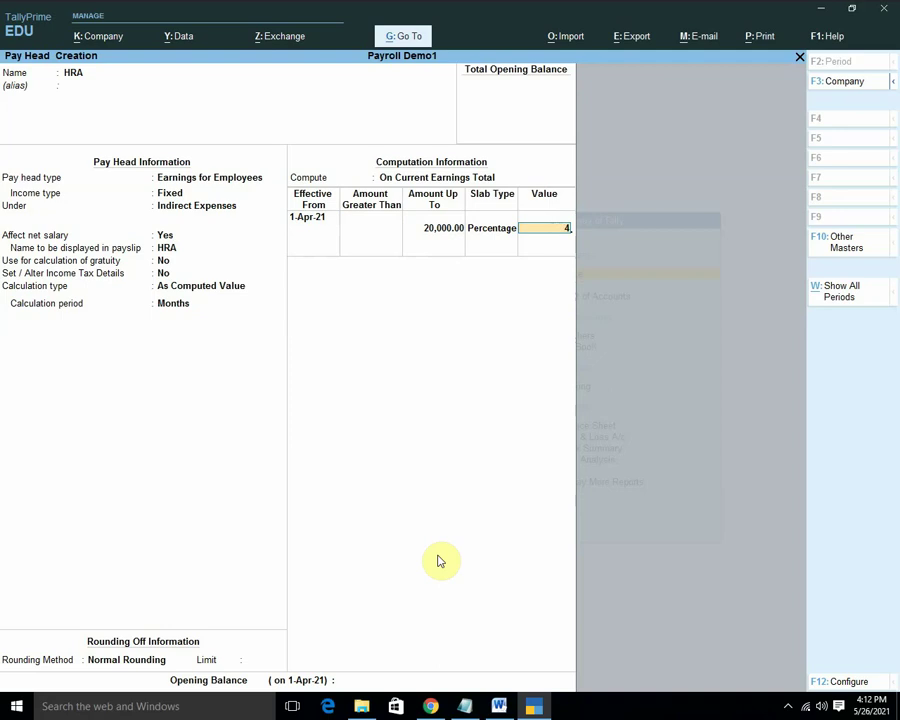
key("Return")
key("Return")
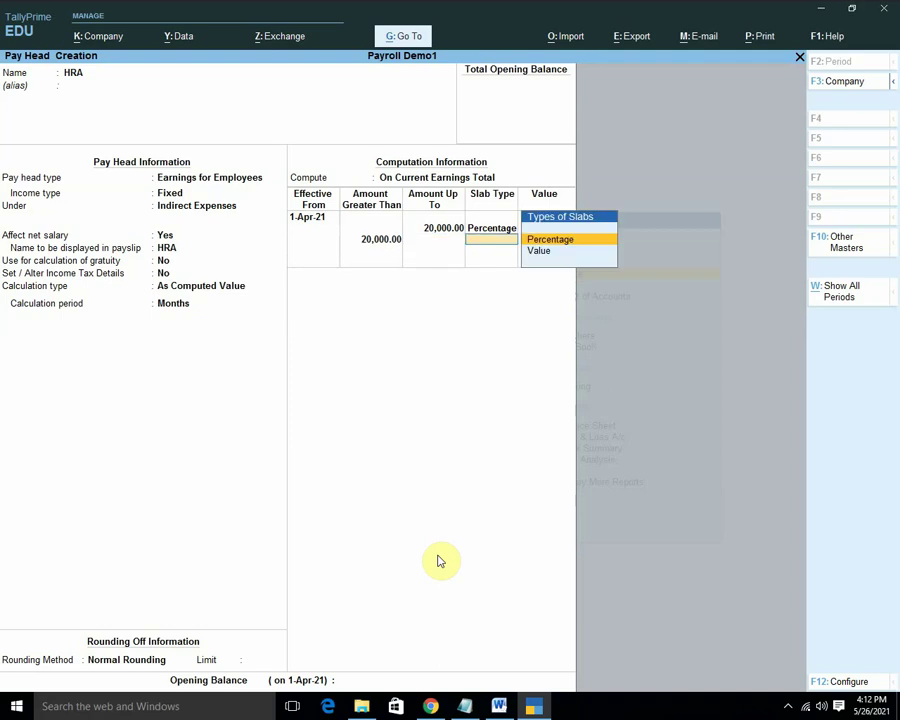
key("Return")
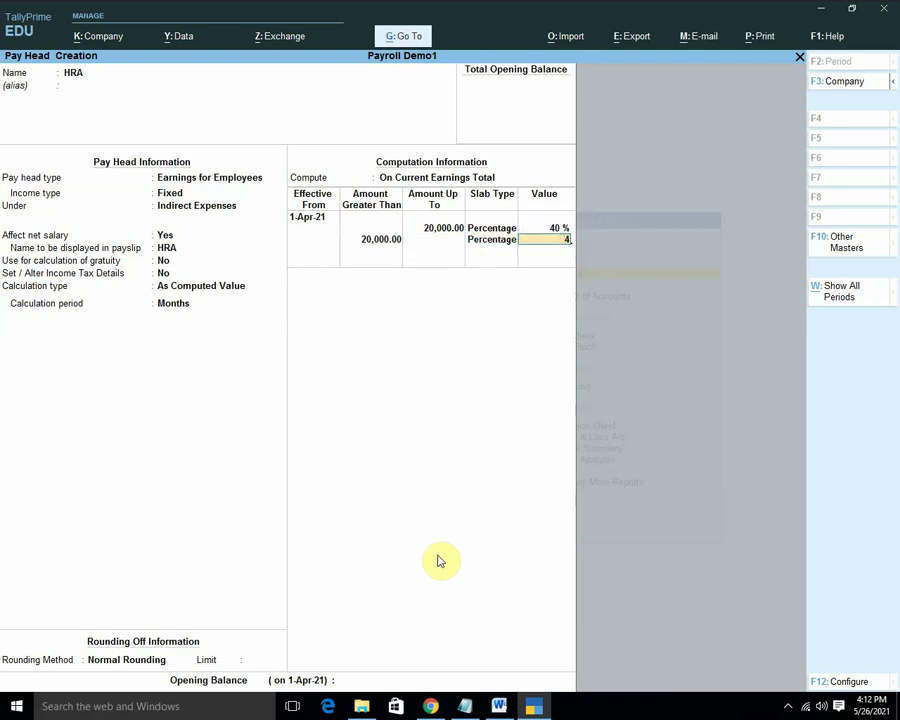
type("40")
key("Return")
key("Return")
key("Return")
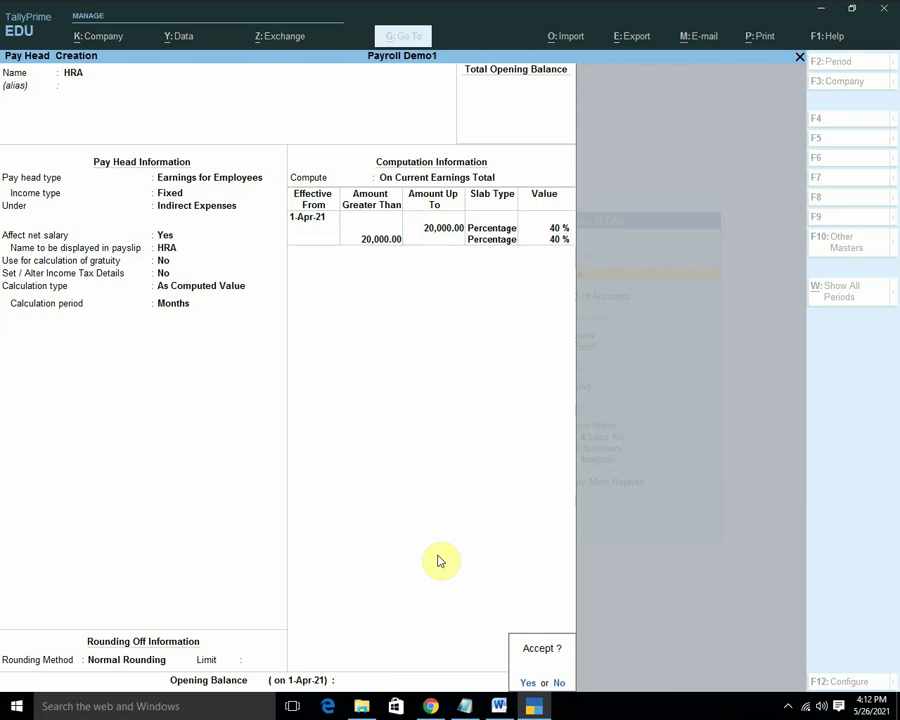
key("Return")
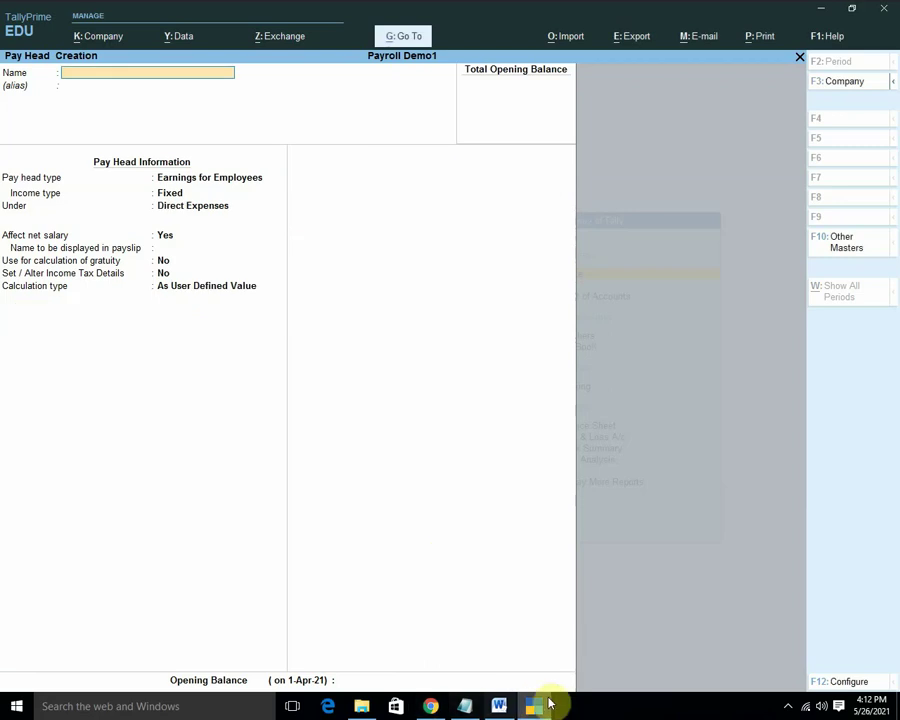
Copy 'Incentives' from the As User Defined Value examples in the Word notes.
left_click(499, 706)
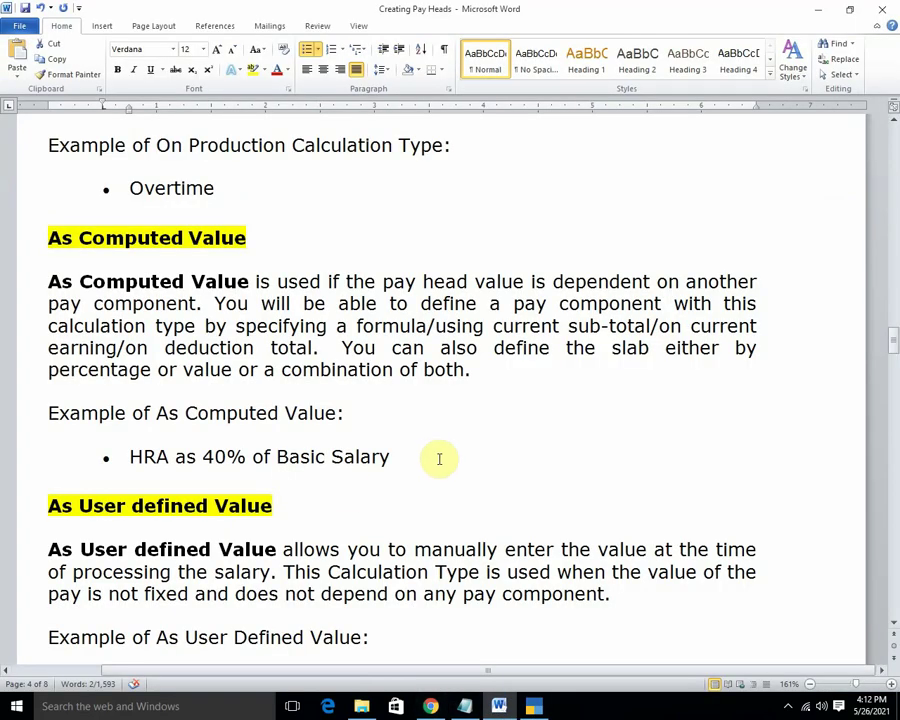
scroll(436, 458, "down", 5)
scroll(439, 459, "down", 4)
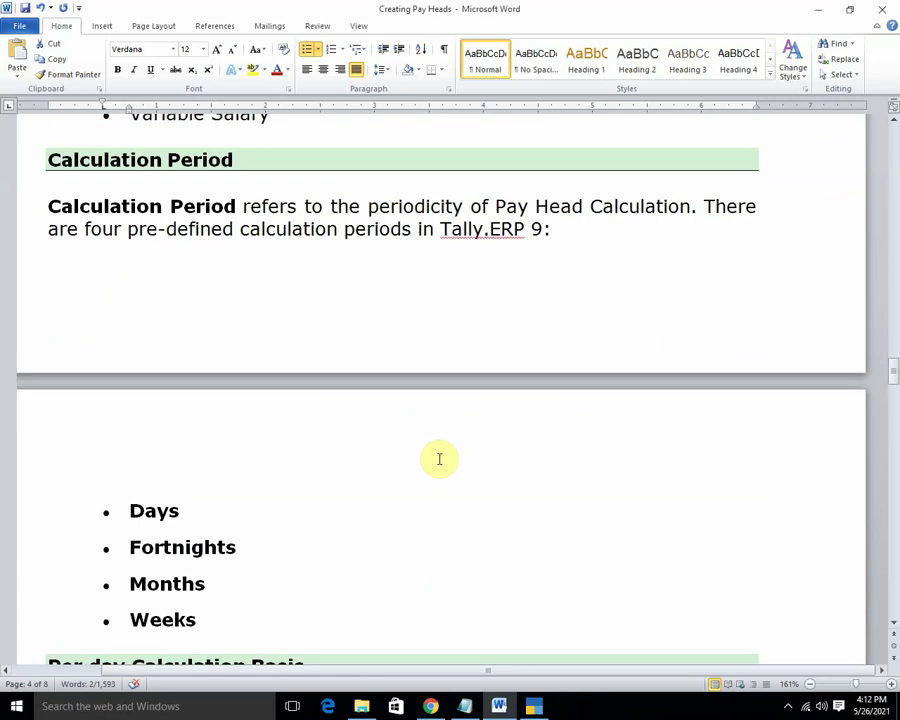
scroll(439, 459, "down", 5)
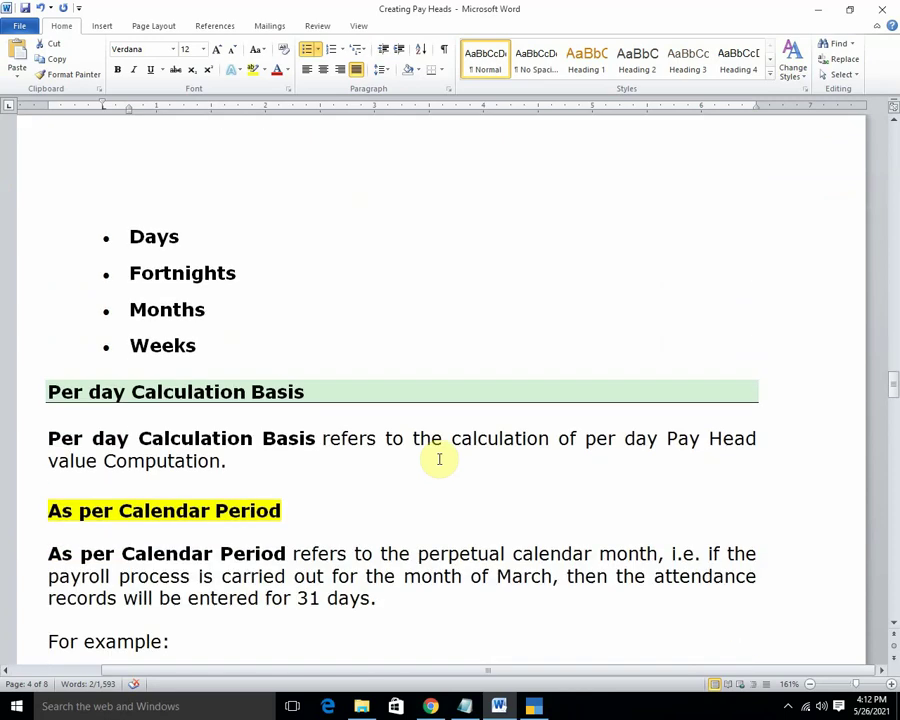
scroll(439, 459, "up", 3)
scroll(439, 459, "up", 7)
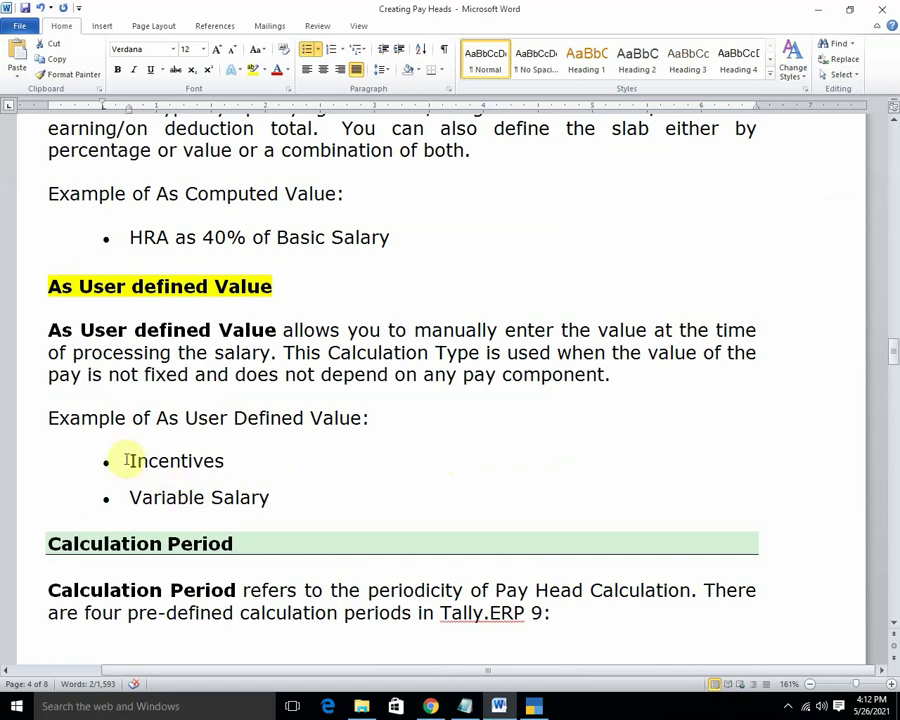
left_click_drag(128, 461, 236, 463)
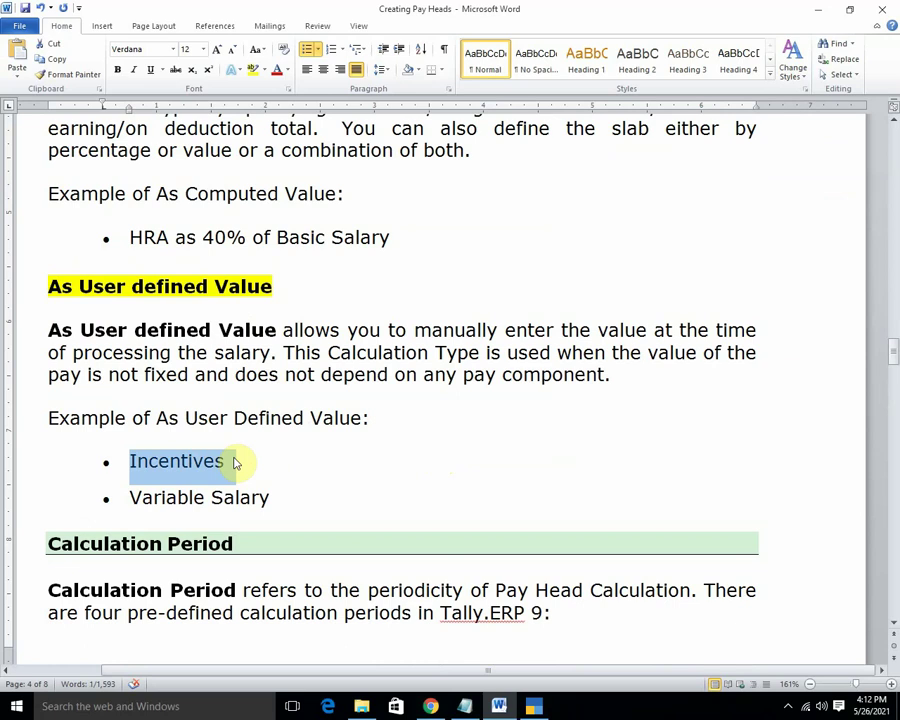
left_click(533, 706)
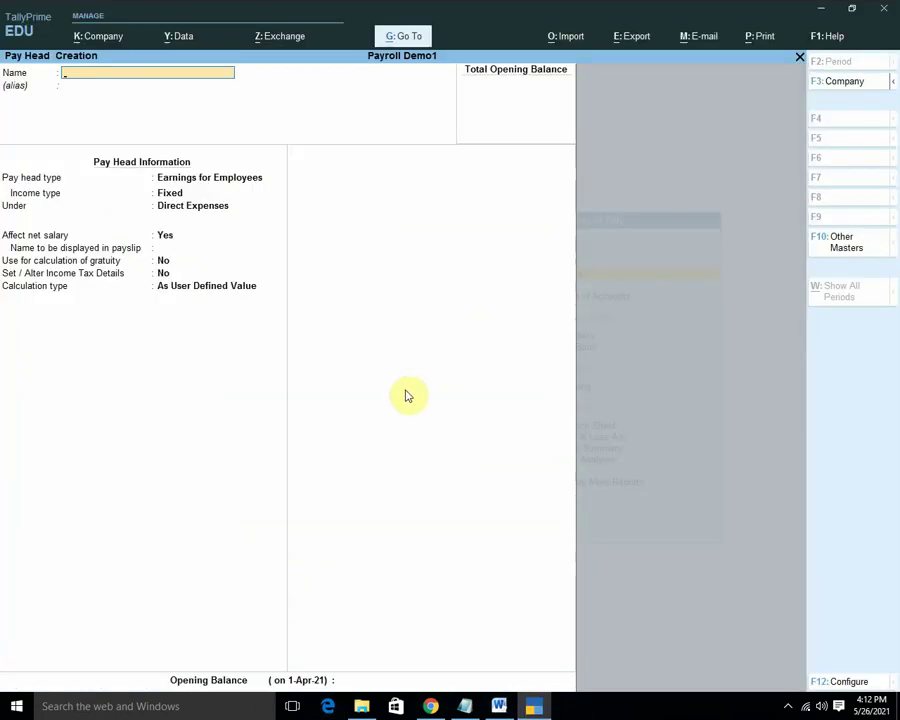
Name the pay head Incentives, removing the stray bullet, as an employee earning.
type("• Incentives")
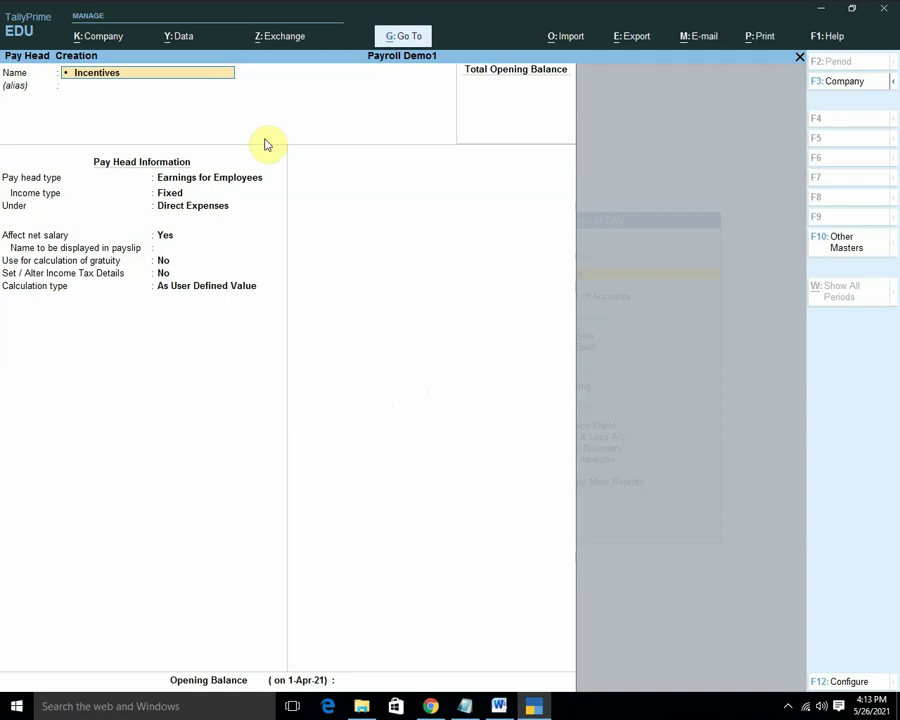
key("Home")
key("Delete")
key("Delete")
key("Return")
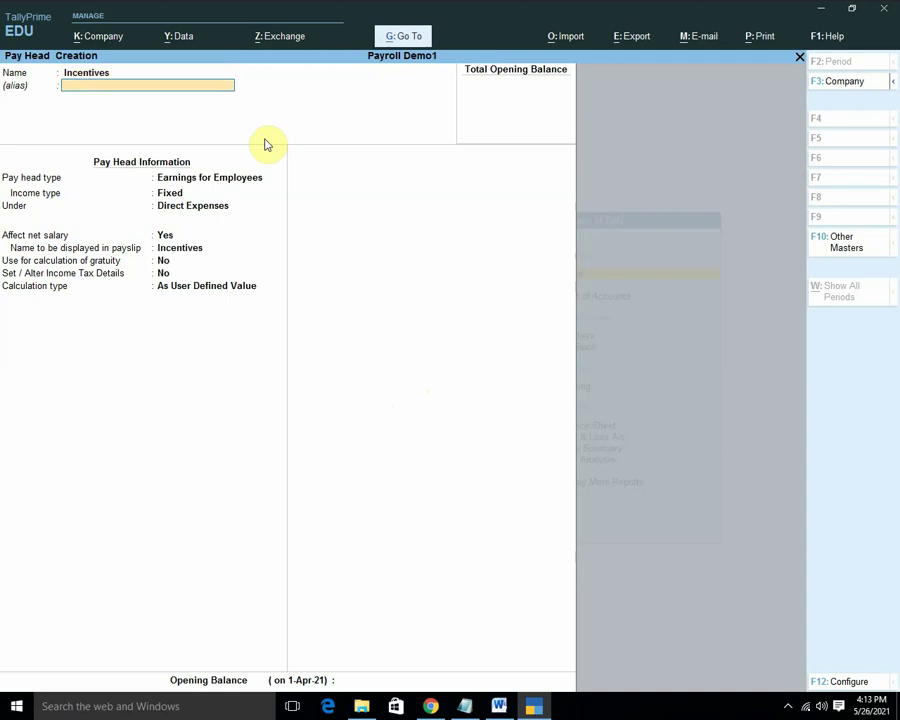
key("Return")
key("Return")
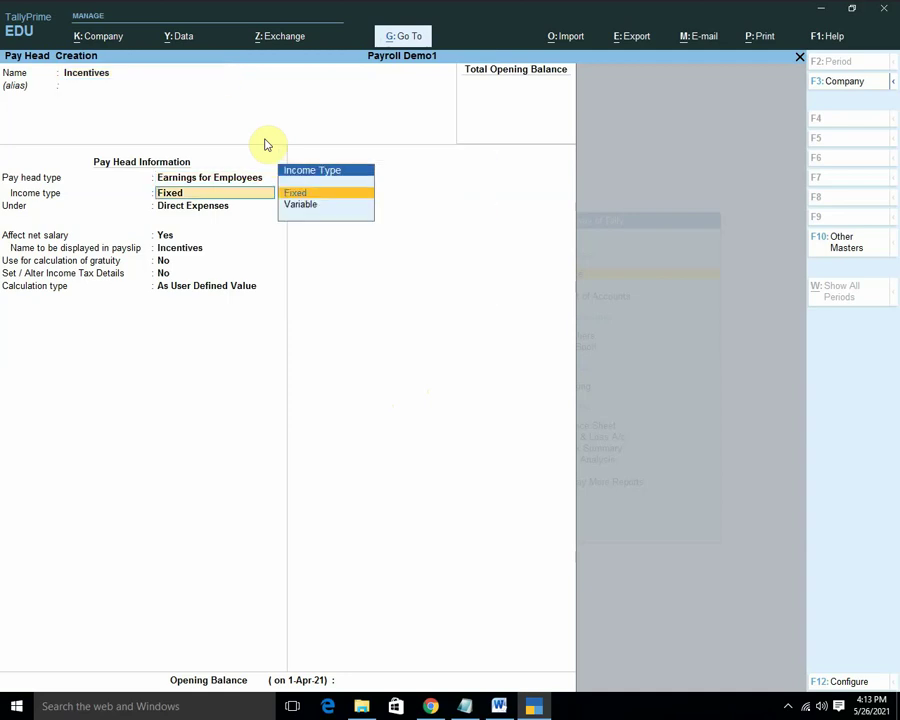
key("Return")
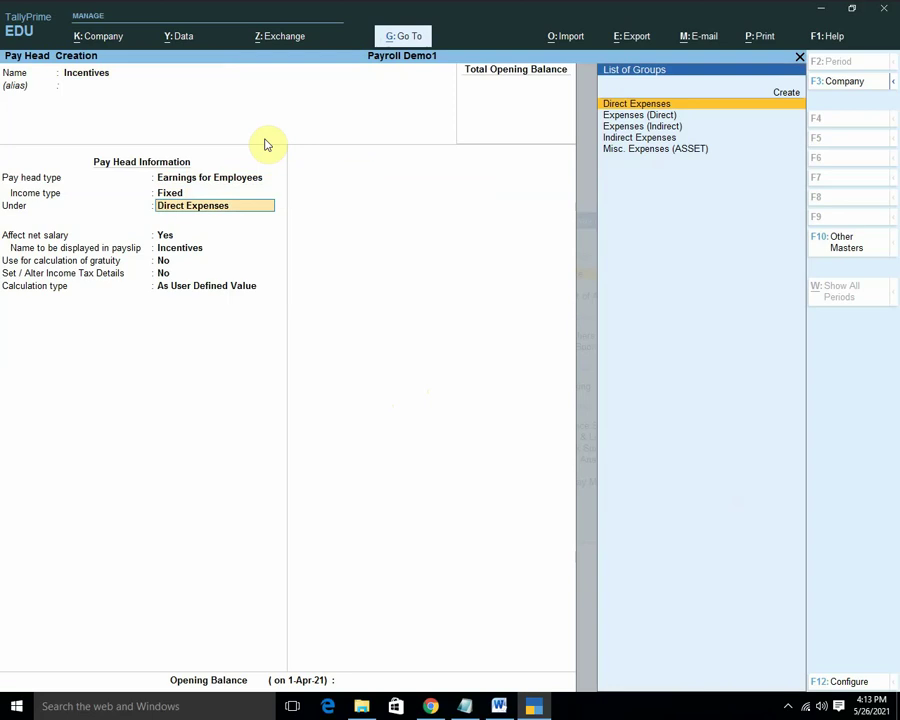
Make it Variable under Indirect Expenses, As User Defined Value, save it, and exit to Gateway.
key("BackSpace")
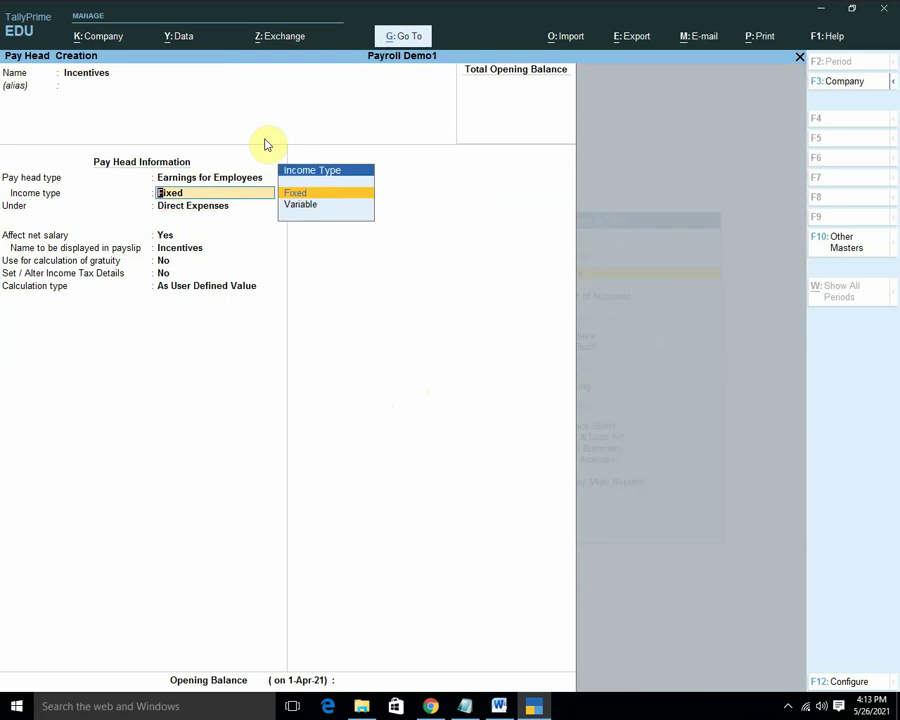
key("Down")
key("Return")
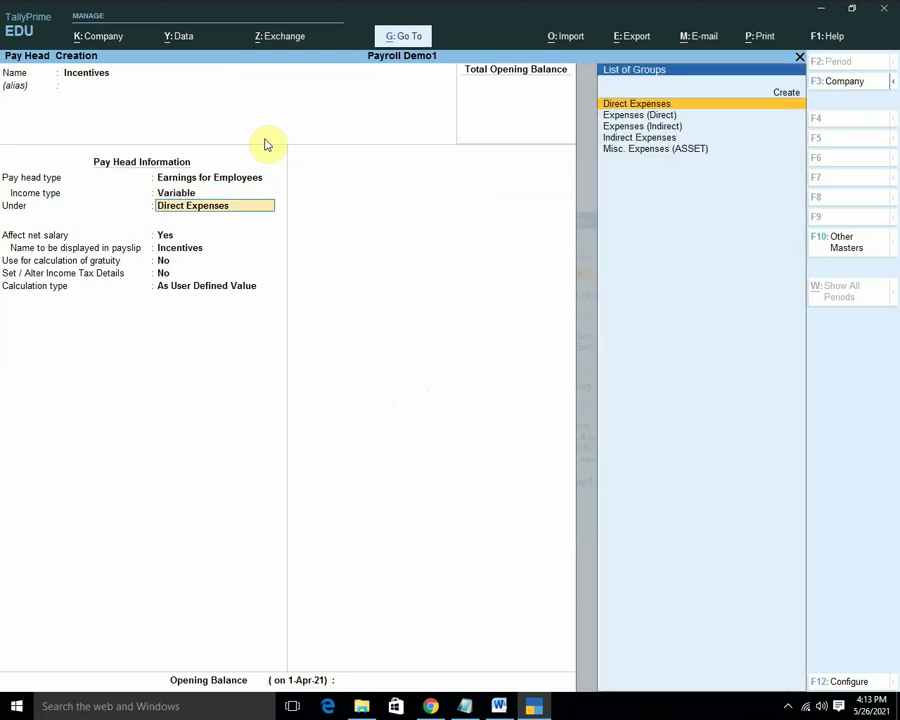
key("Down")
key("Down")
key("Down")
key("Return")
key("Return")
key("Return")
key("Return")
key("Return")
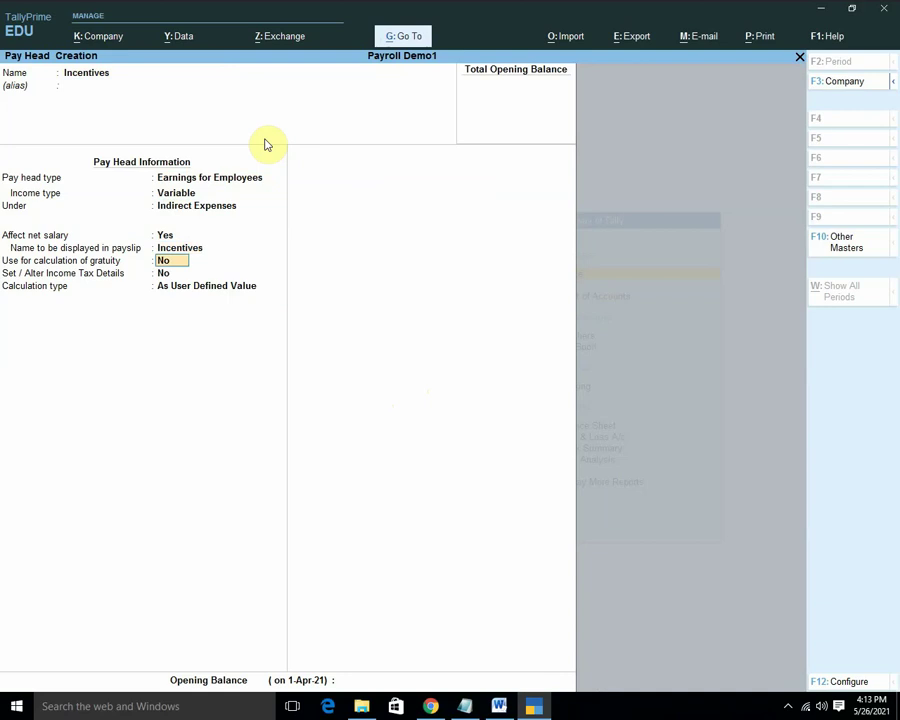
key("Down")
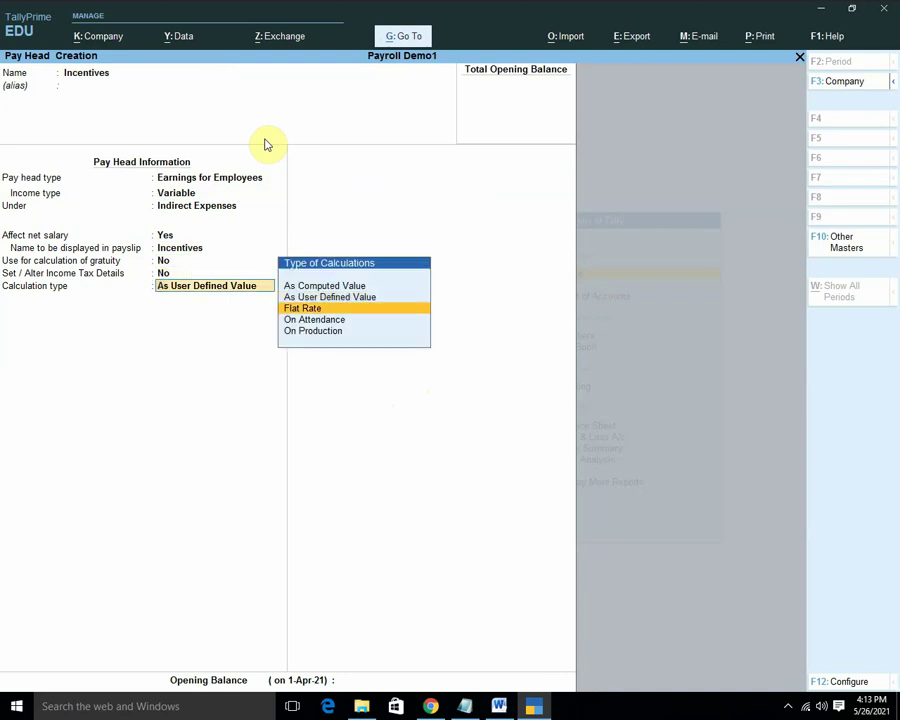
key("Up")
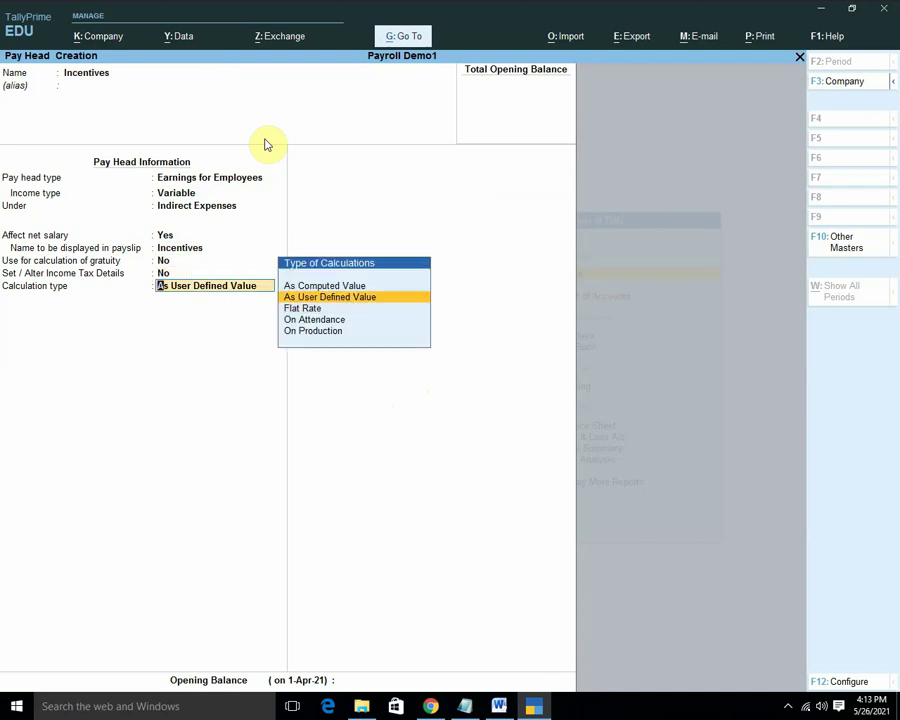
key("Return")
key("Return")
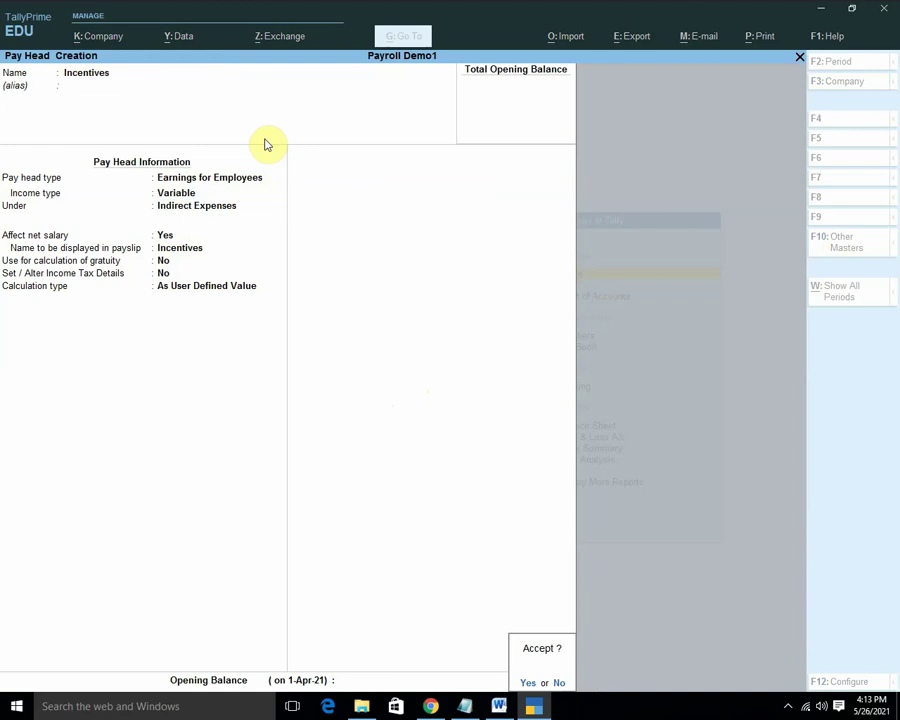
key("y")
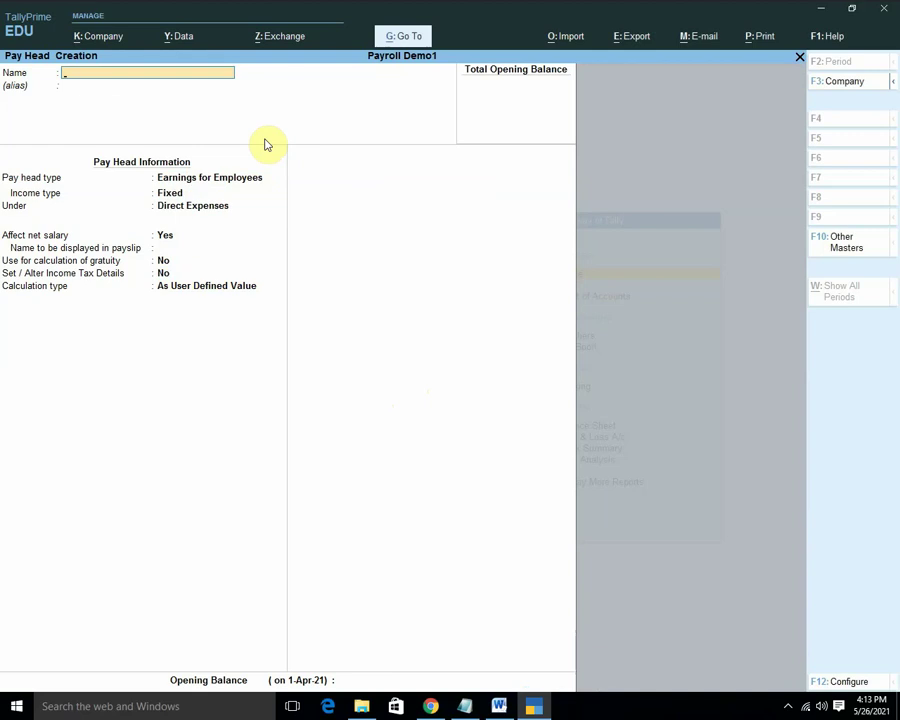
key("Escape")
key("Escape")
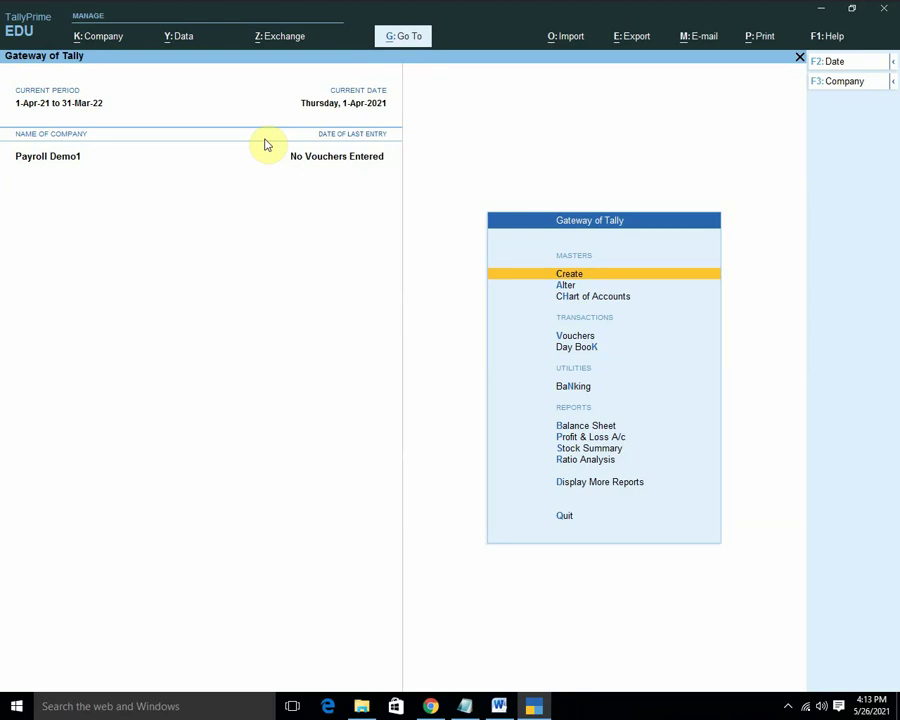
key("Return")
key("Down")
key("Down")
key("Down")
key("Down")
key("Down")
key("Down")
key("Down")
key("Down")
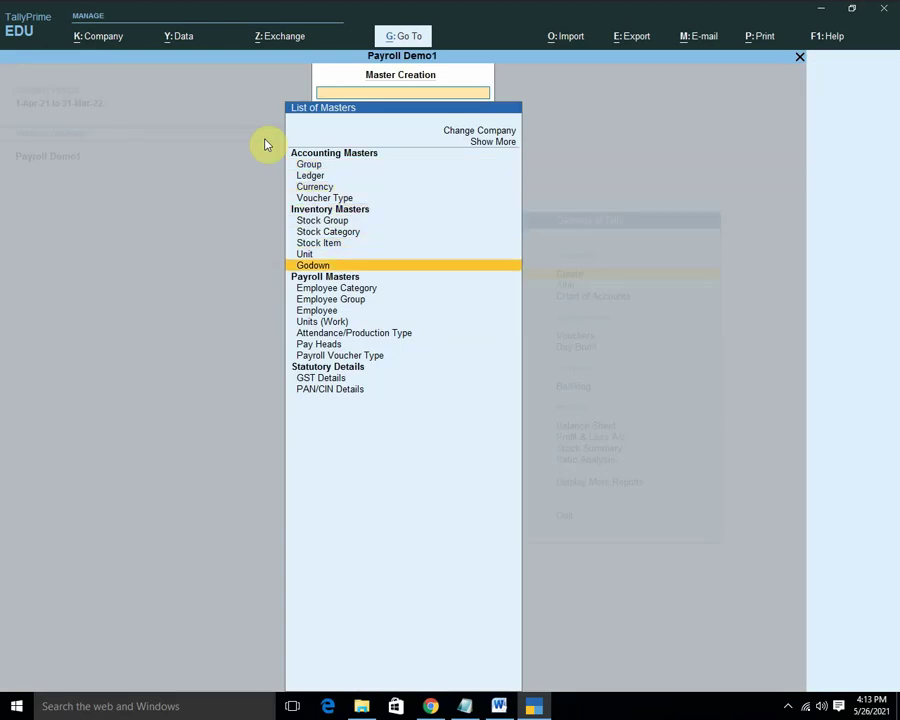
key("Down")
key("Down")
key("Down")
key("Down")
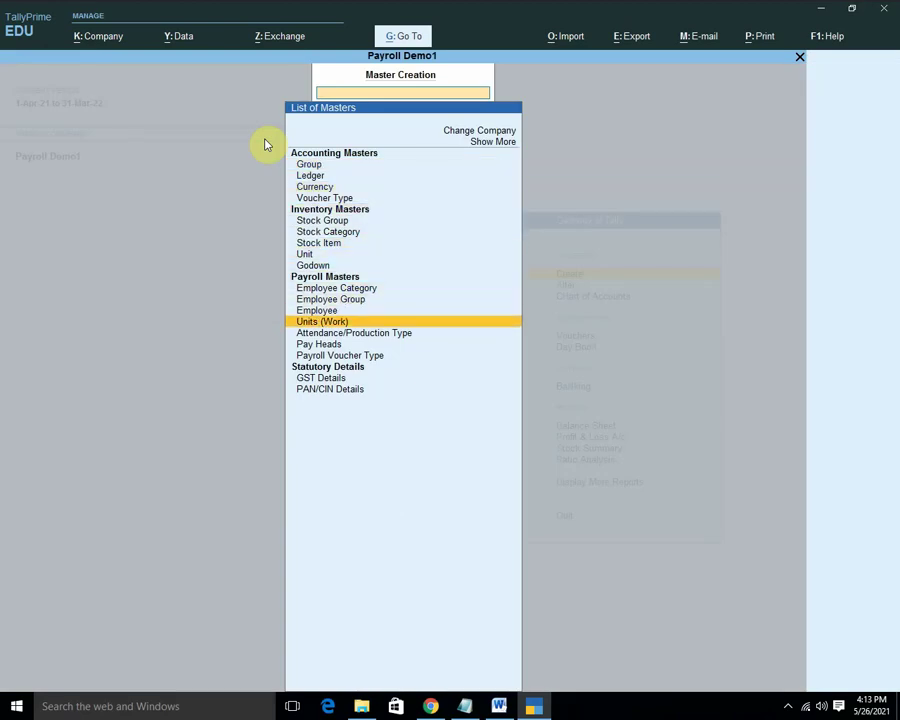
key("Down")
key("Down")
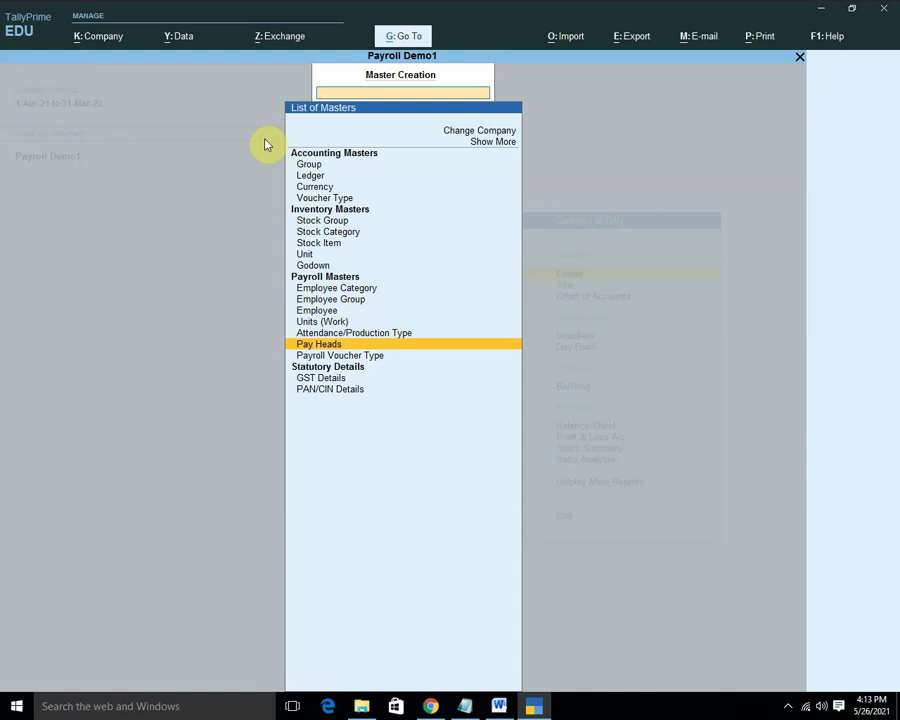
key("Up")
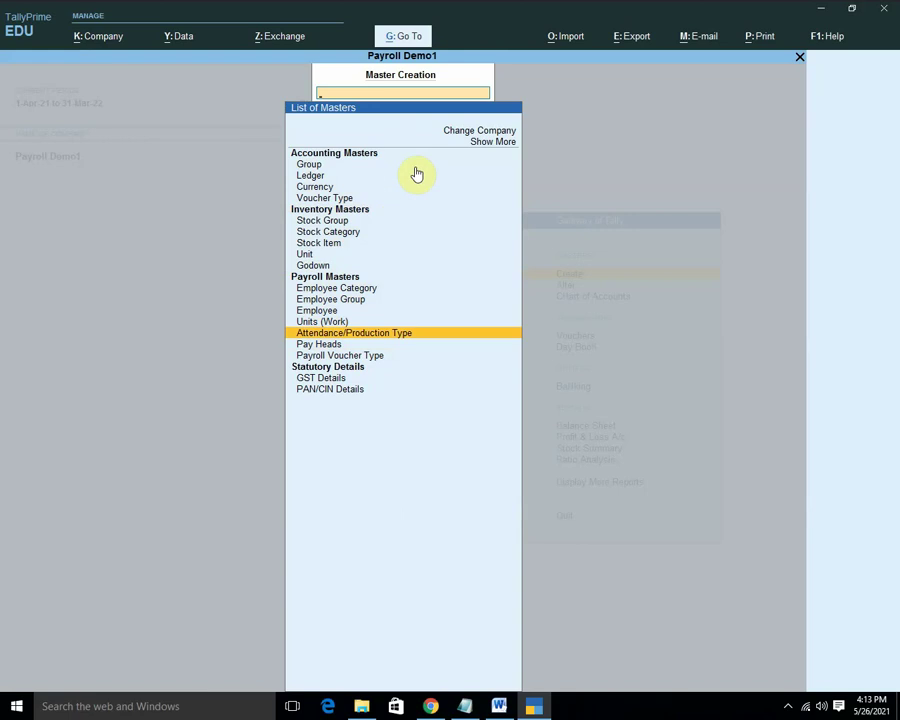
left_click(493, 148)
left_click(493, 154)
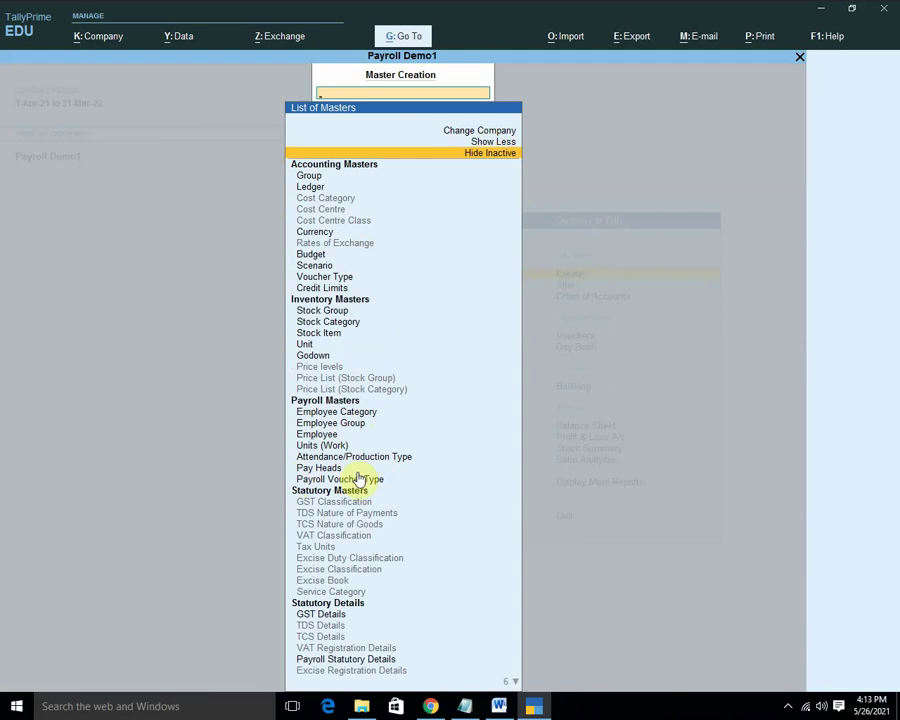
left_click(346, 481)
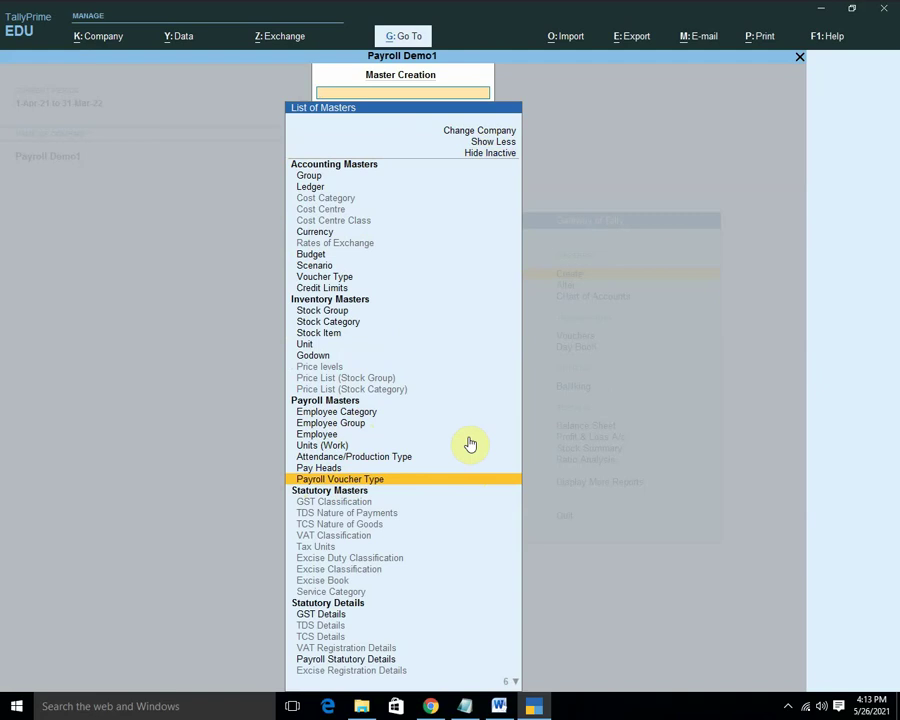
key("Return")
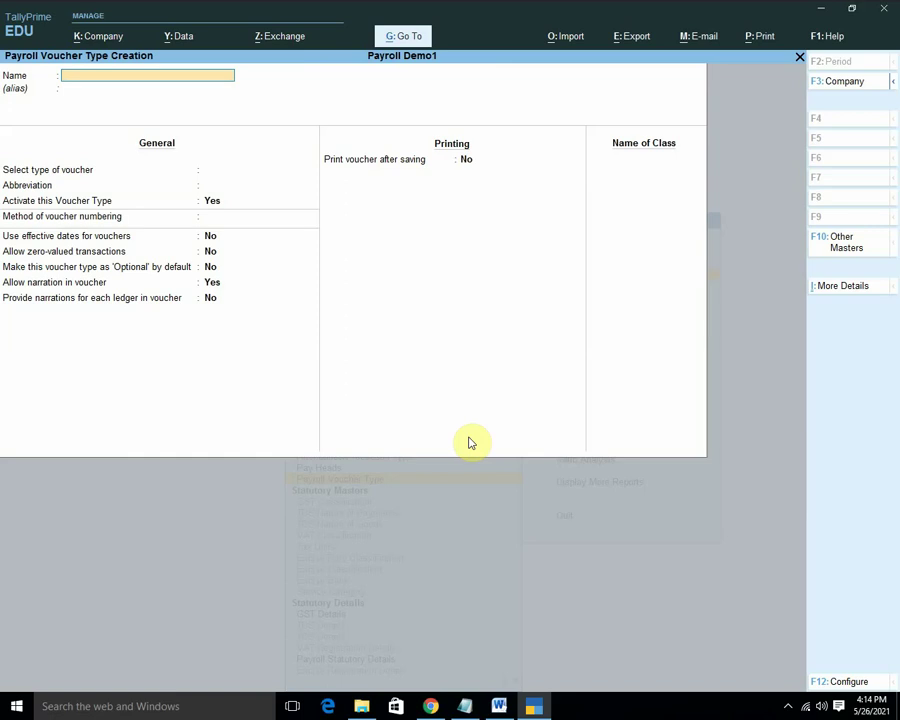
key("Escape")
key("y")
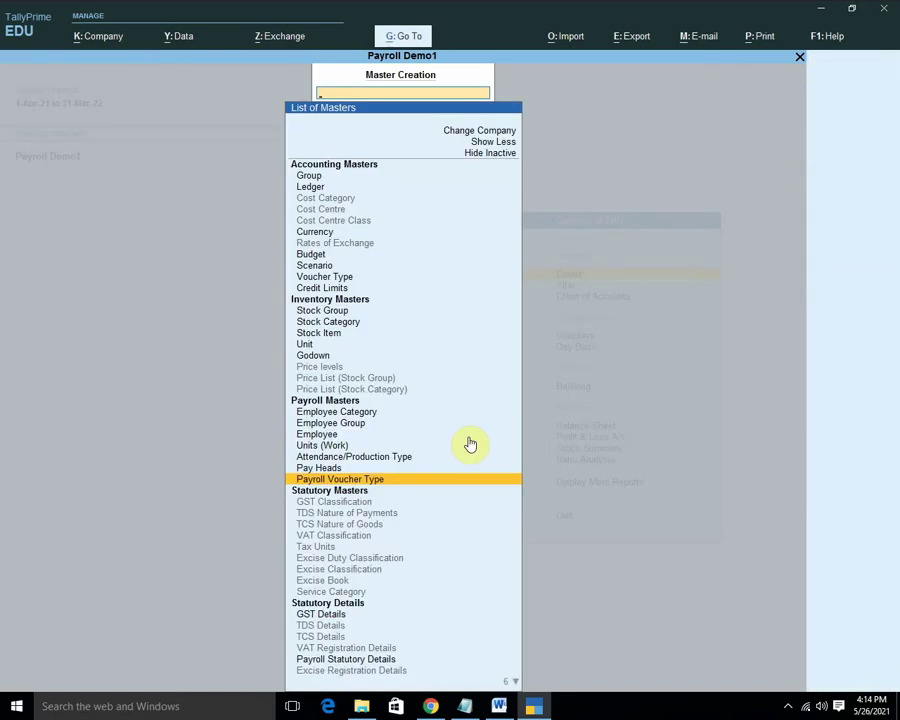
key("Up")
key("Up")
key("Up")
key("Up")
key("Up")
key("Up")
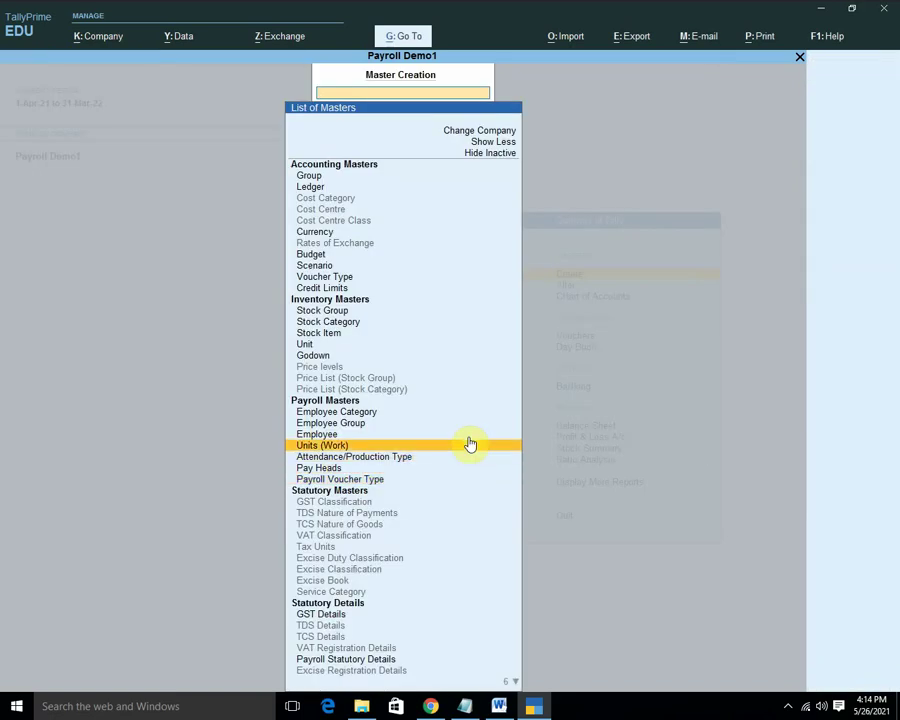
key("Down")
key("Down")
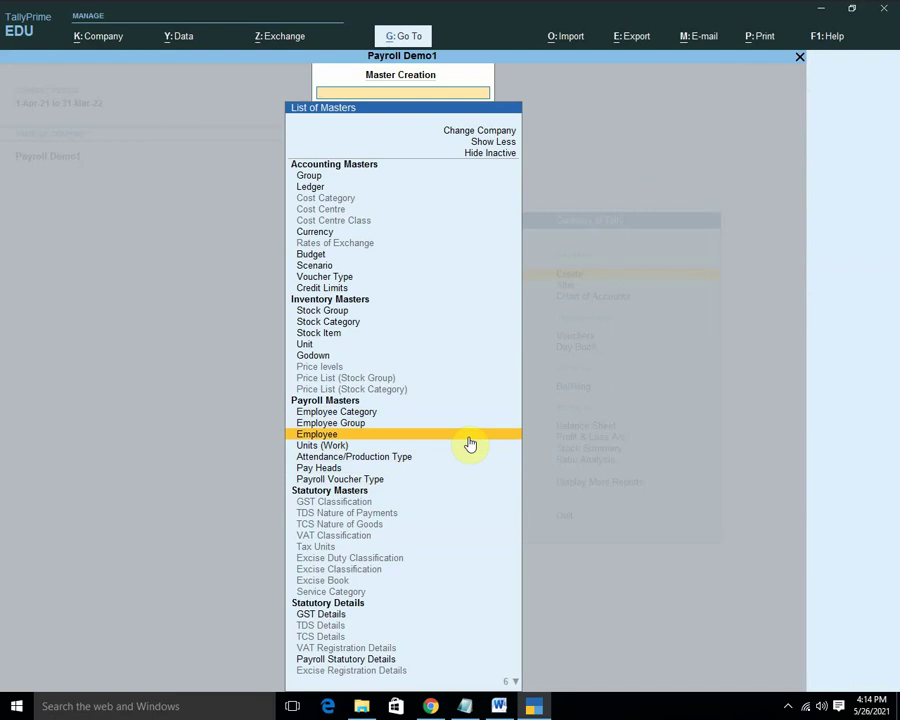
key("Down")
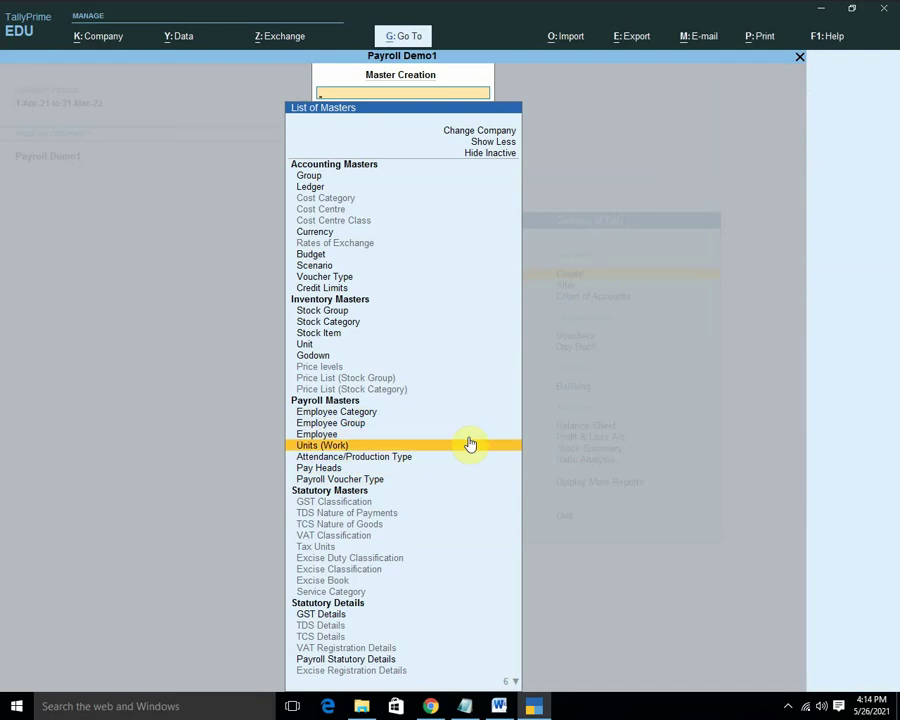
key("Down")
key("Down")
key("Down")
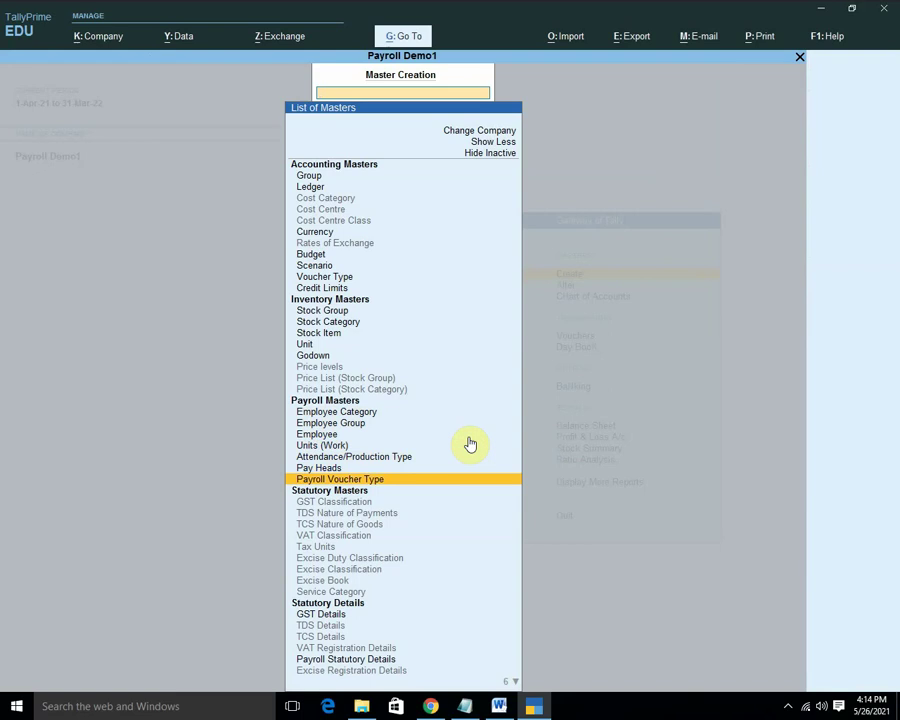
key("Up")
key("Up")
key("Up")
key("Up")
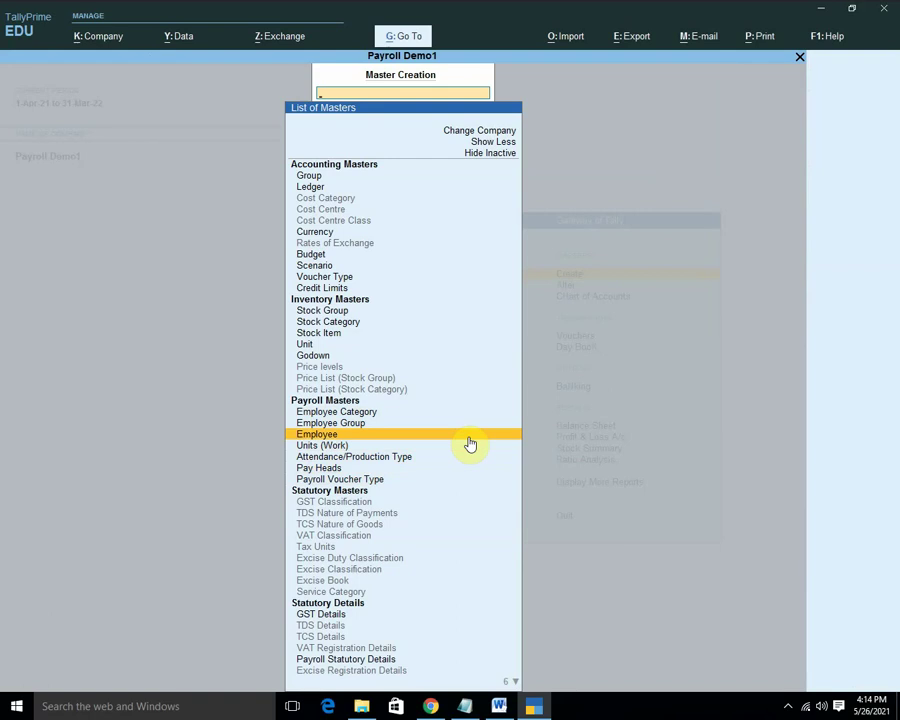
key("Return")
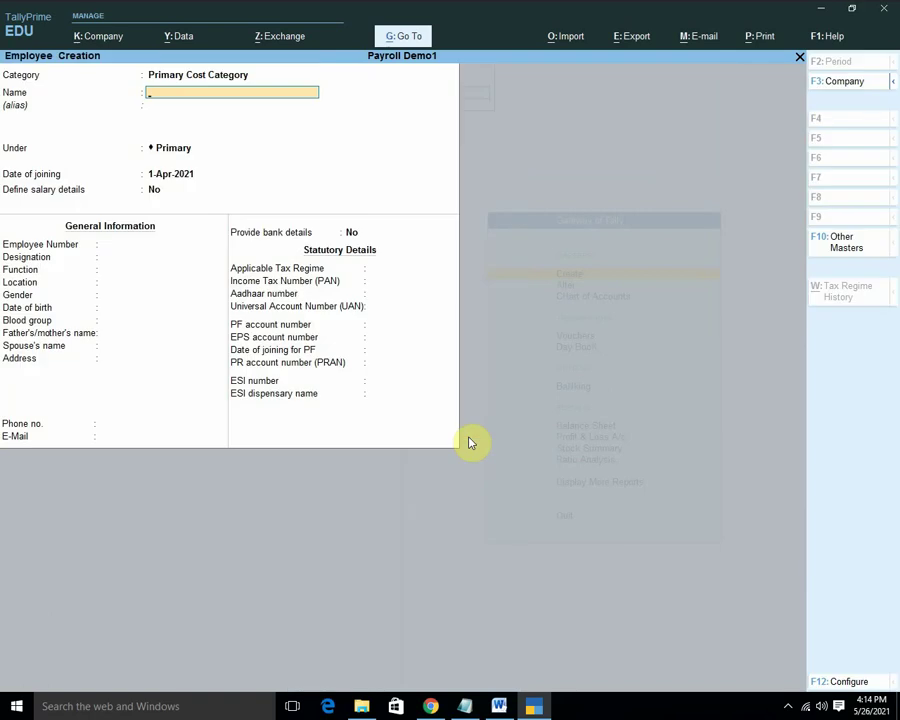
key("Escape")
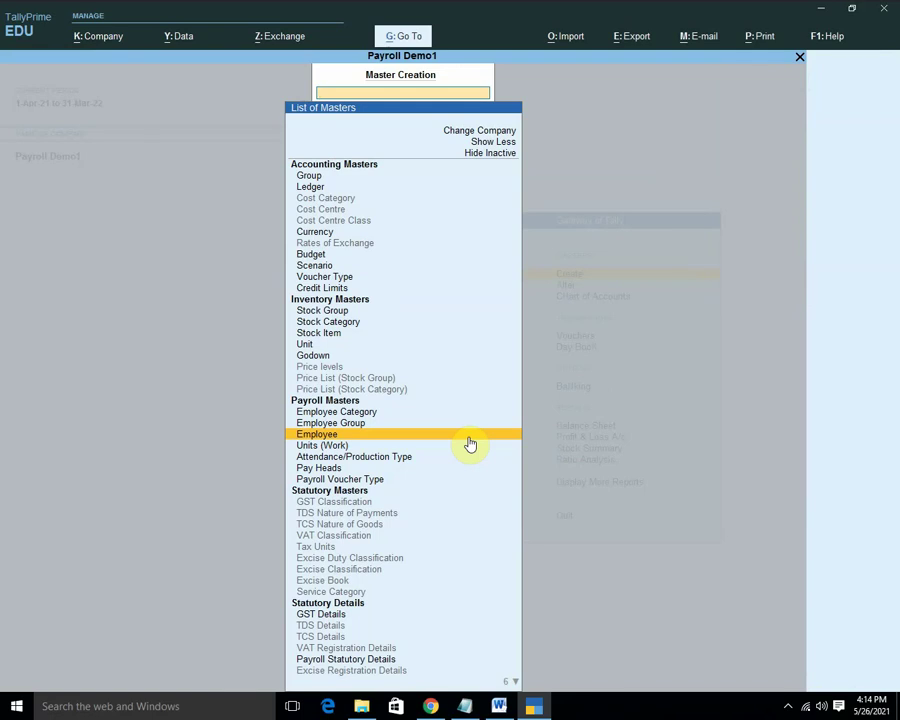
key("Escape")
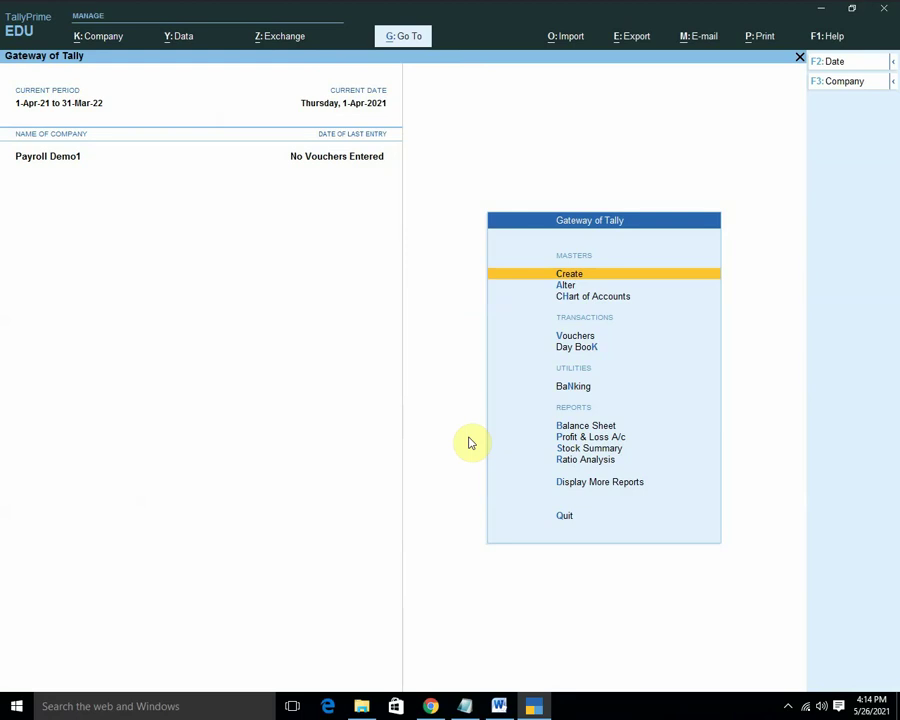
Open the first HOD employee for alteration and turn on Define salary details.
key("Down")
key("Return")
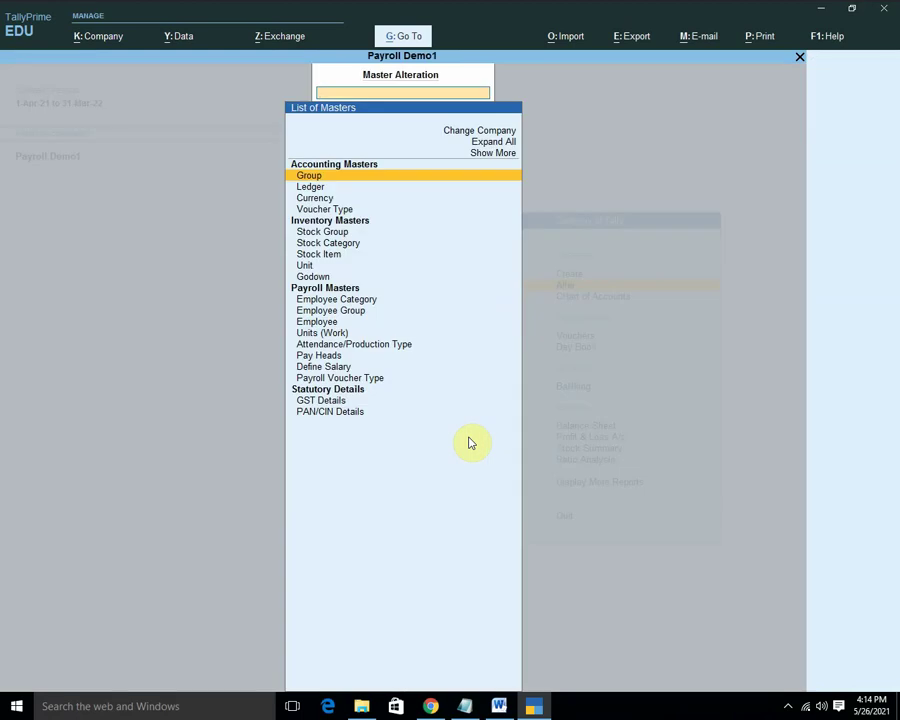
key("Down")
key("Down")
key("Down")
key("Down")
key("Down")
key("Down")
key("Down")
key("Down")
key("Down")
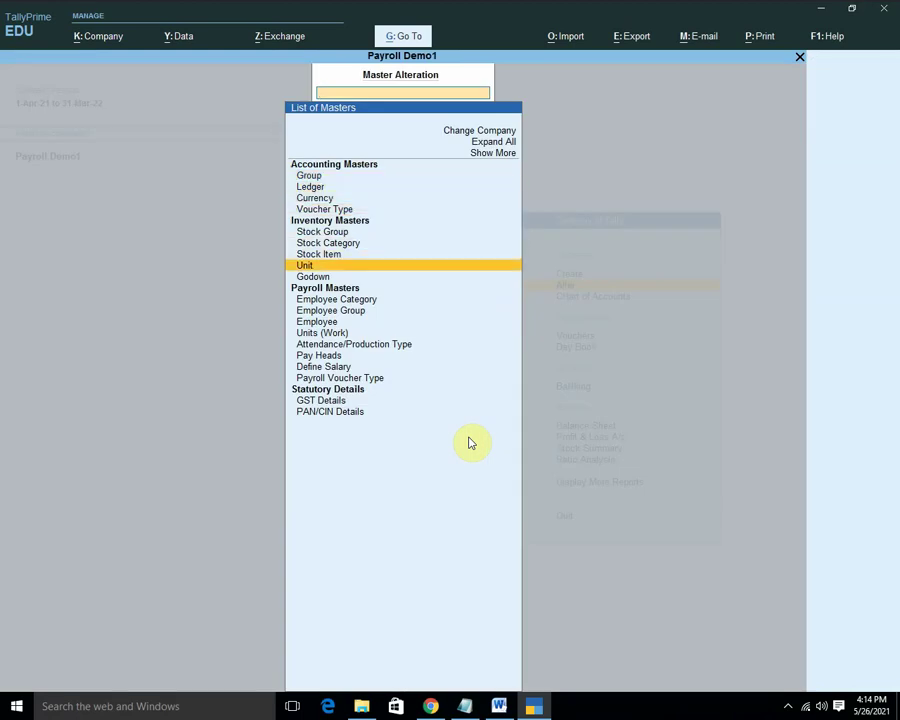
key("Down")
key("Down")
key("Return")
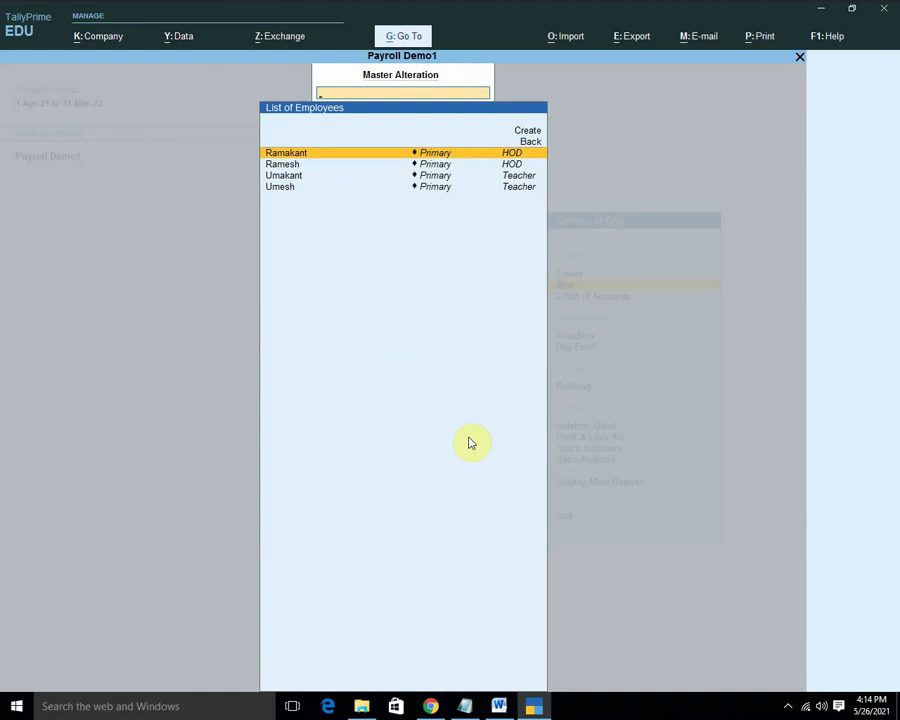
key("Return")
key("Return")
key("Return")
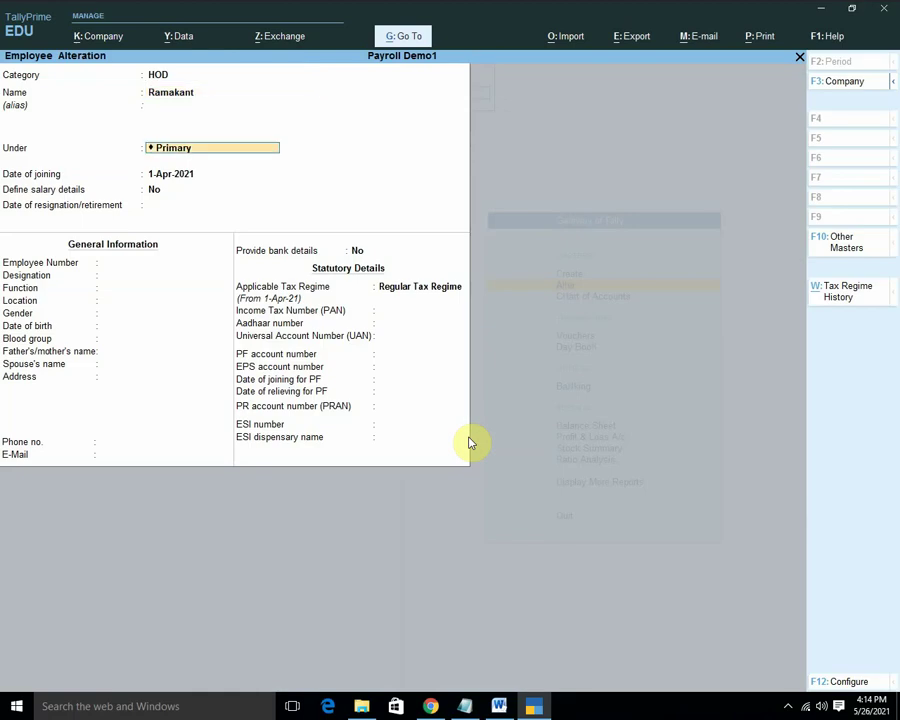
key("Return")
key("Return")
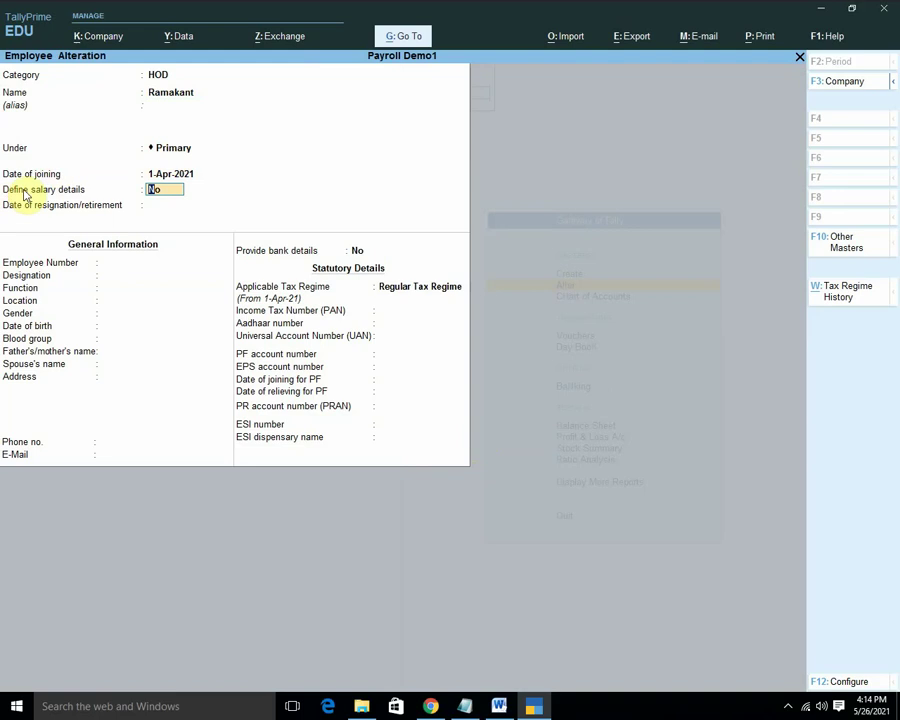
key("y")
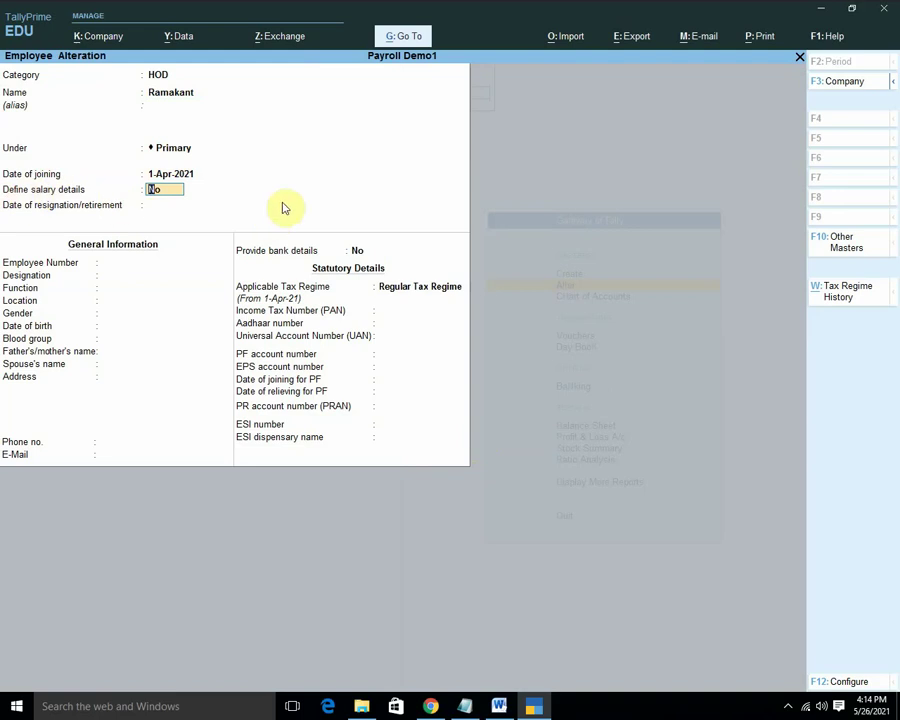
key("Return")
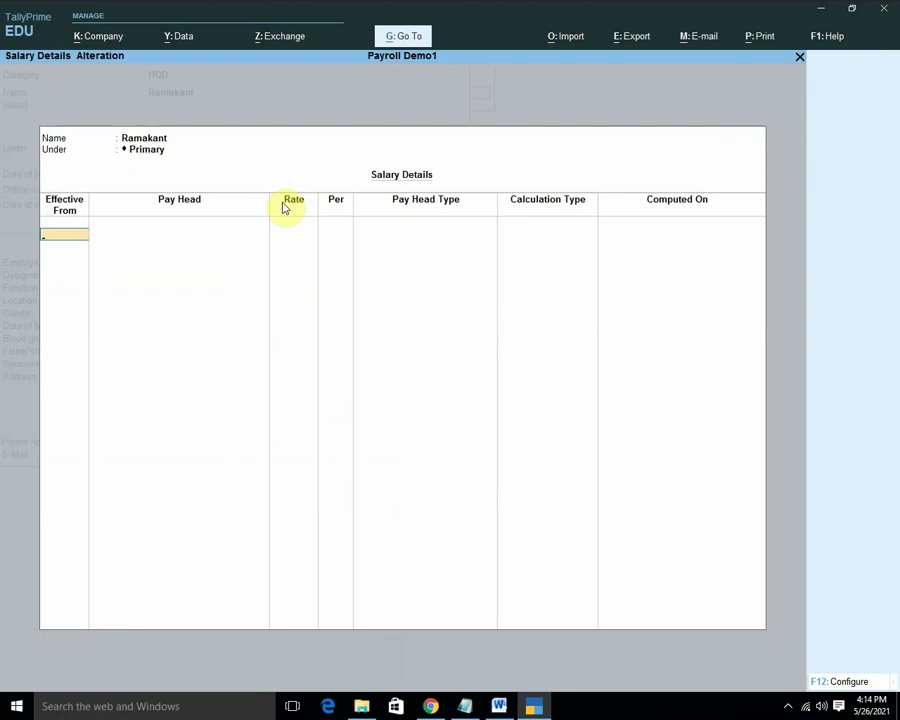
Enter salary effective 1-Apr-21 with Basic Salary at 20,000.
type("par")
key("BackSpace")
key("BackSpace")
key("BackSpace")
type("apr")
key("Return")
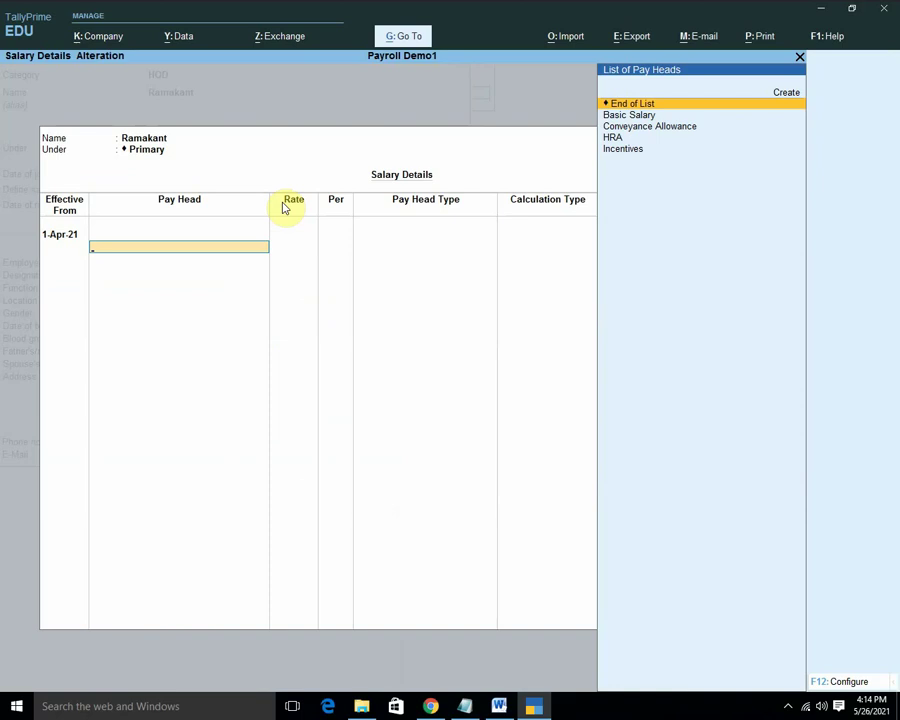
key("Down")
key("Return")
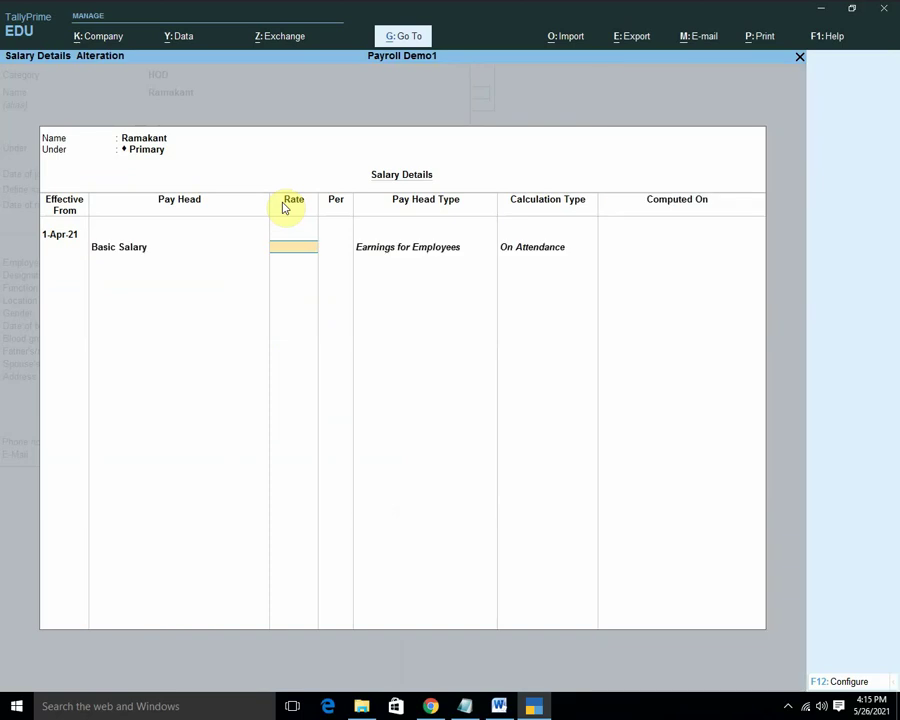
type("200000")
key("Return")
key("Return")
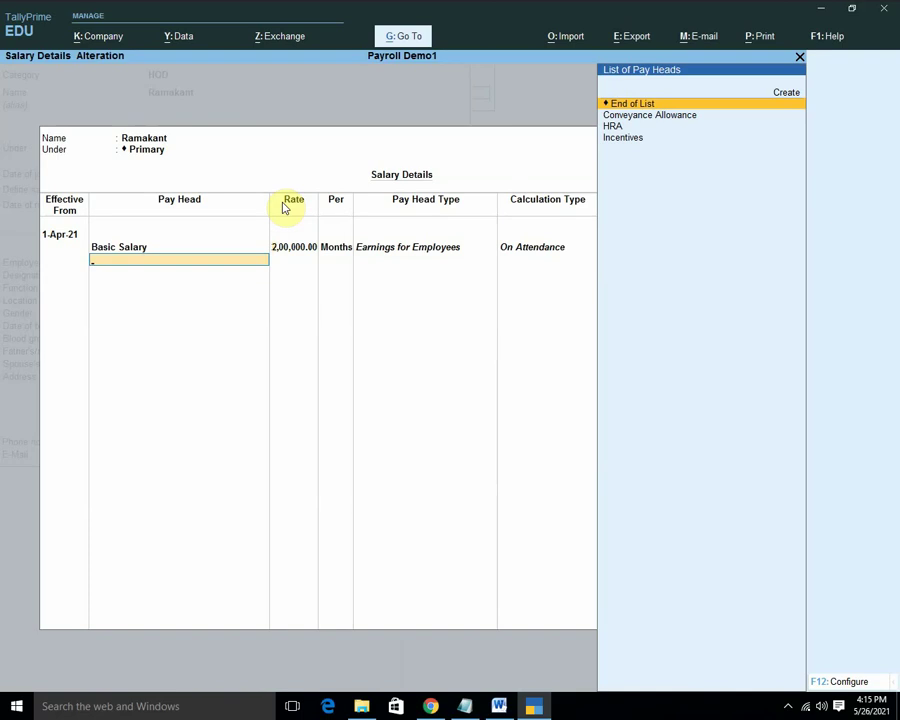
key("BackSpace")
type("20000")
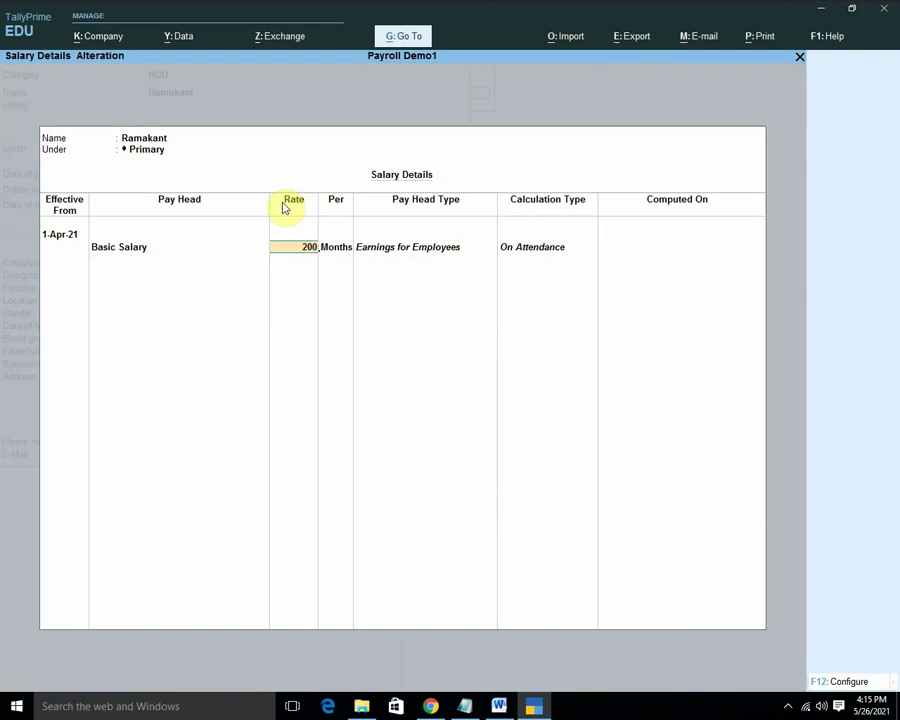
key("Return")
key("Return")
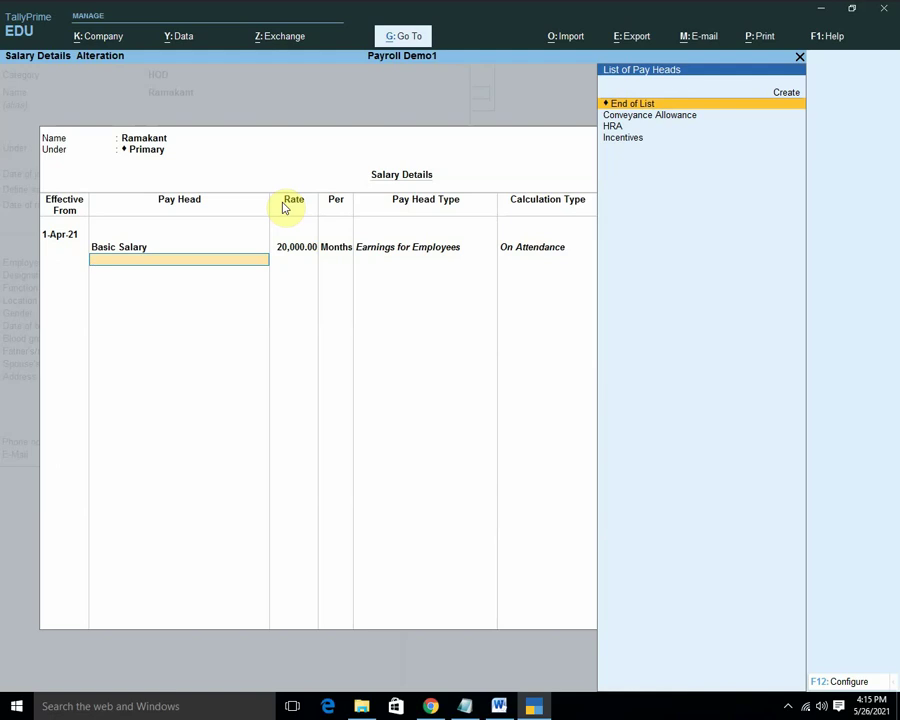
Add Conveyance Allowance at 2,000, then HRA and Incentives.
key("Down")
key("Return")
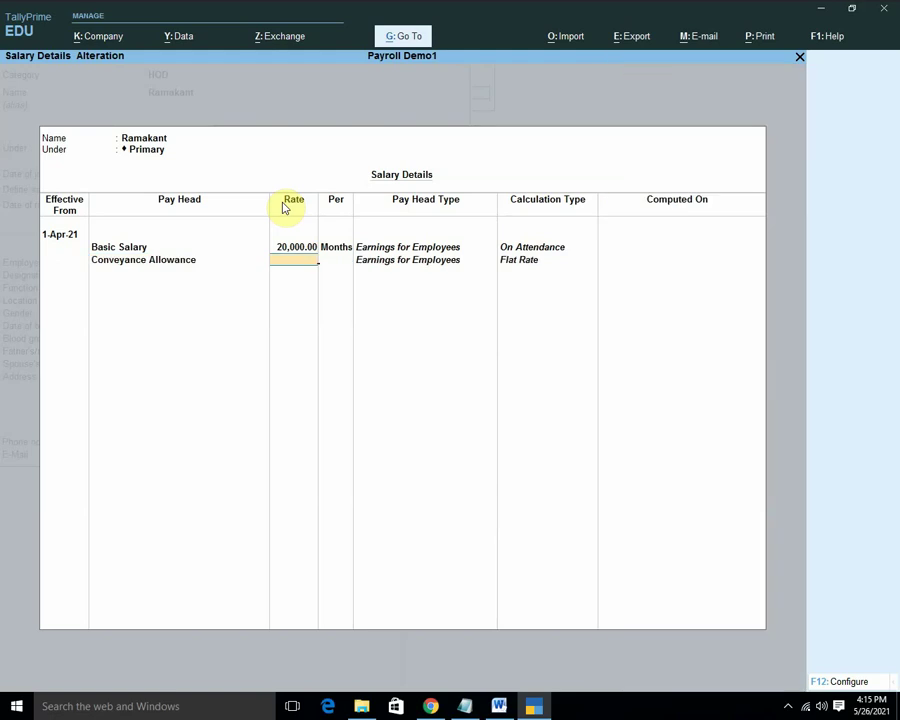
type("2000")
key("Return")
key("Return")
key("Down")
key("Return")
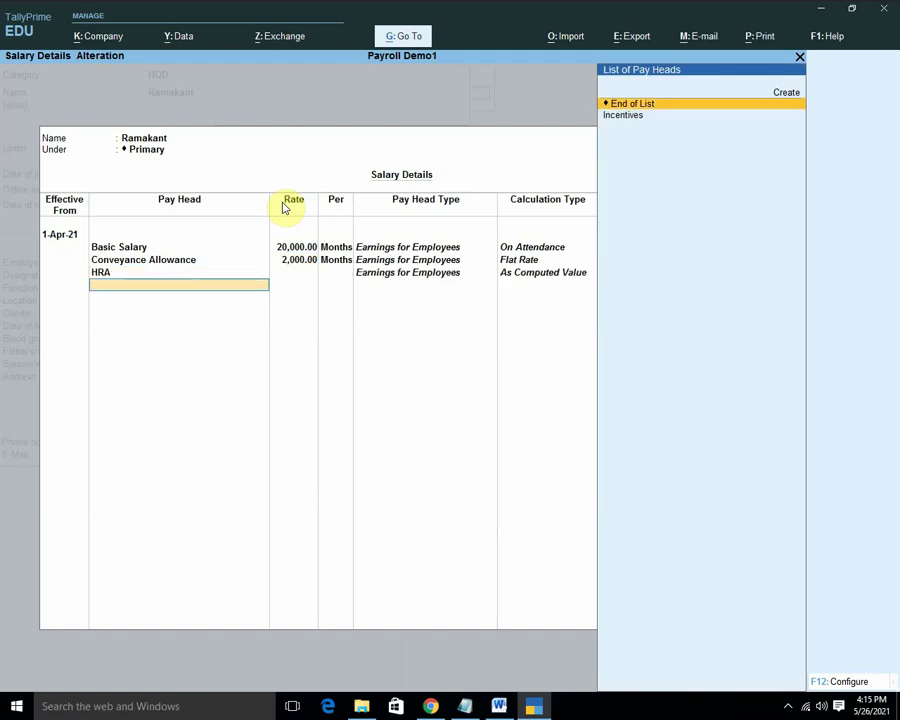
key("Down")
key("Return")
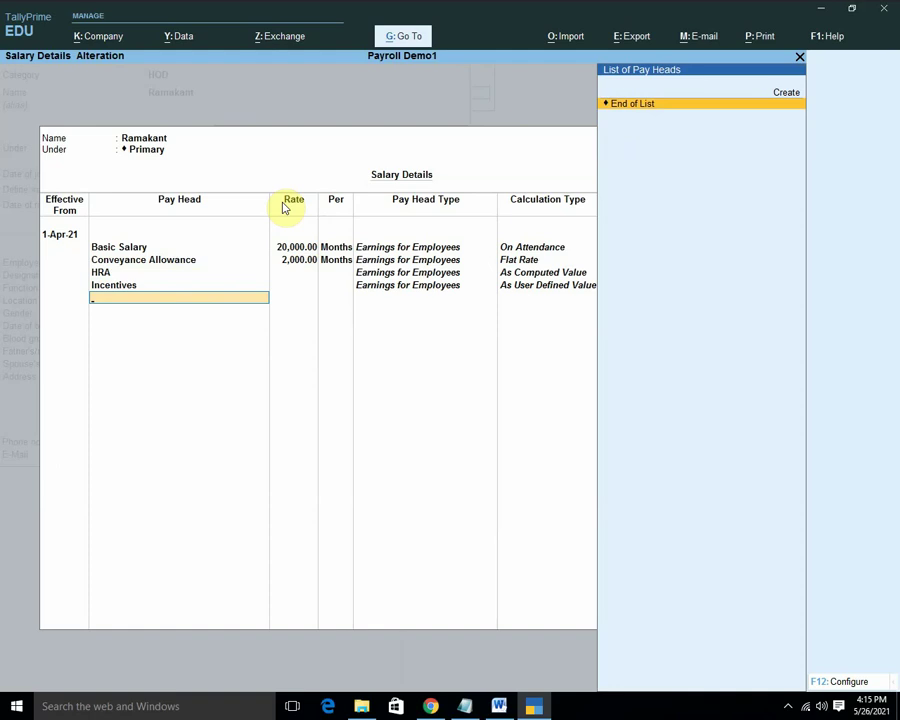
key("Return")
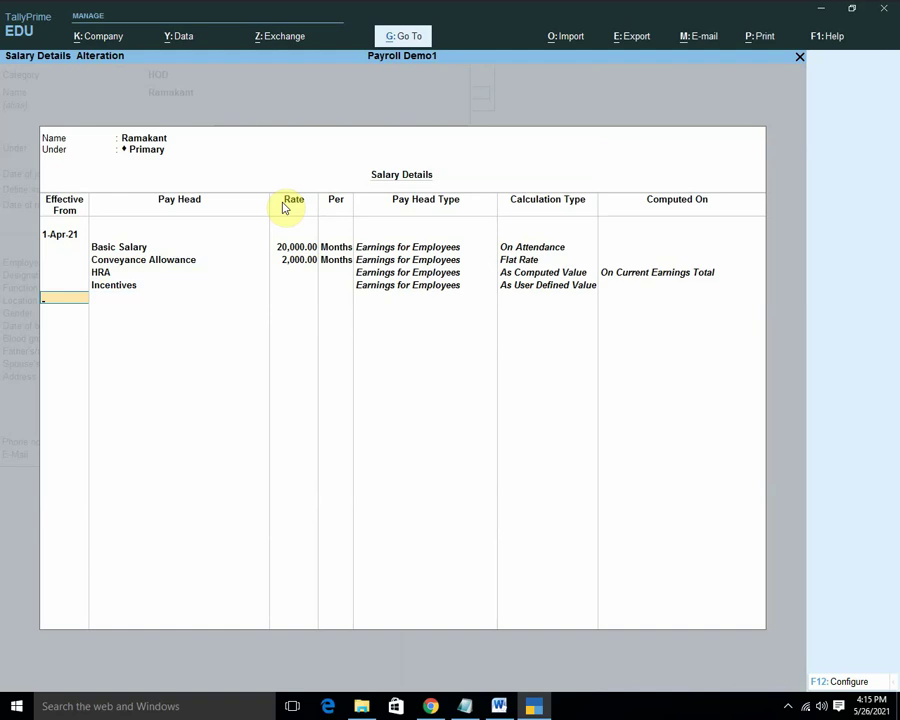
Close the salary details and save the employee record.
key("Return")
key("Return")
key("Return")
key("Return")
key("Return")
key("Return")
key("Return")
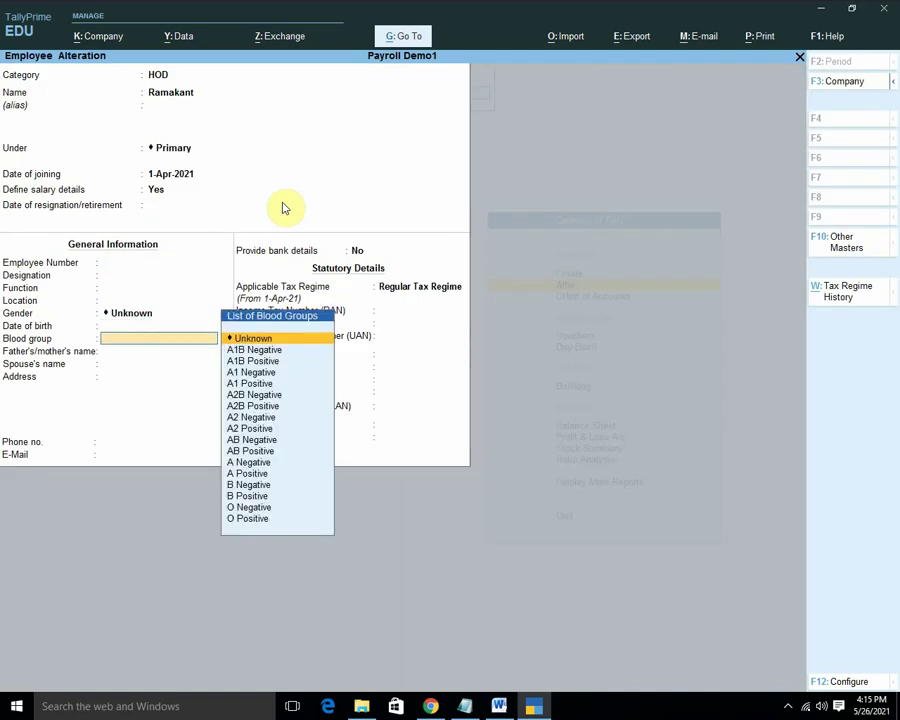
key("Return")
key("Return")
key("Return")
key("Return")
key("Return")
key("Return")
key("Return")
key("Return")
key("Return")
key("Return")
key("Return")
key("Return")
key("Return")
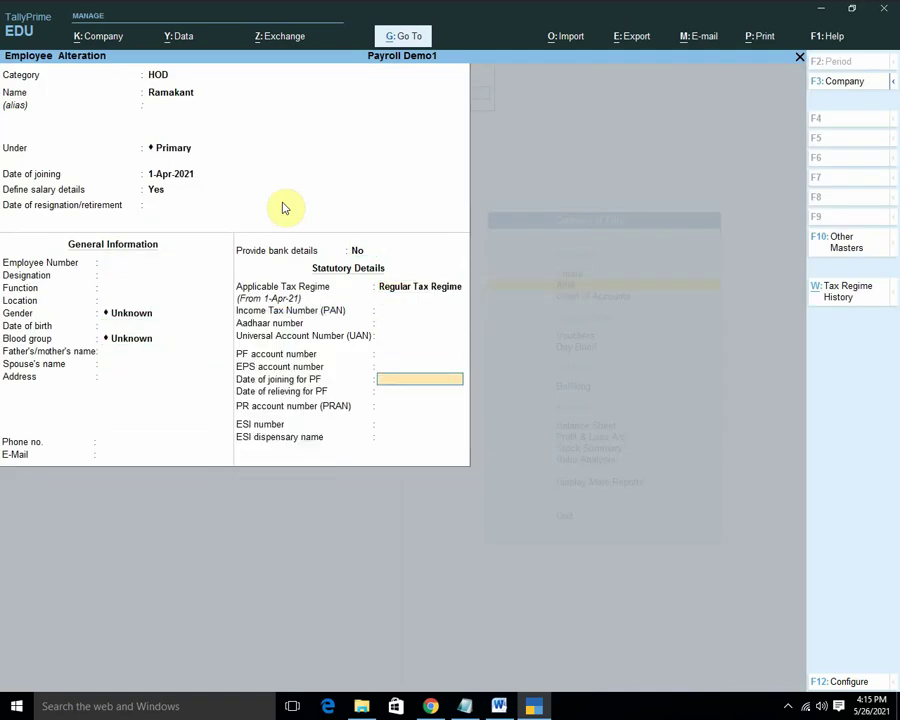
key("Return")
key("Return")
key("Return")
key("Return")
key("Return")
left_click(282, 208)
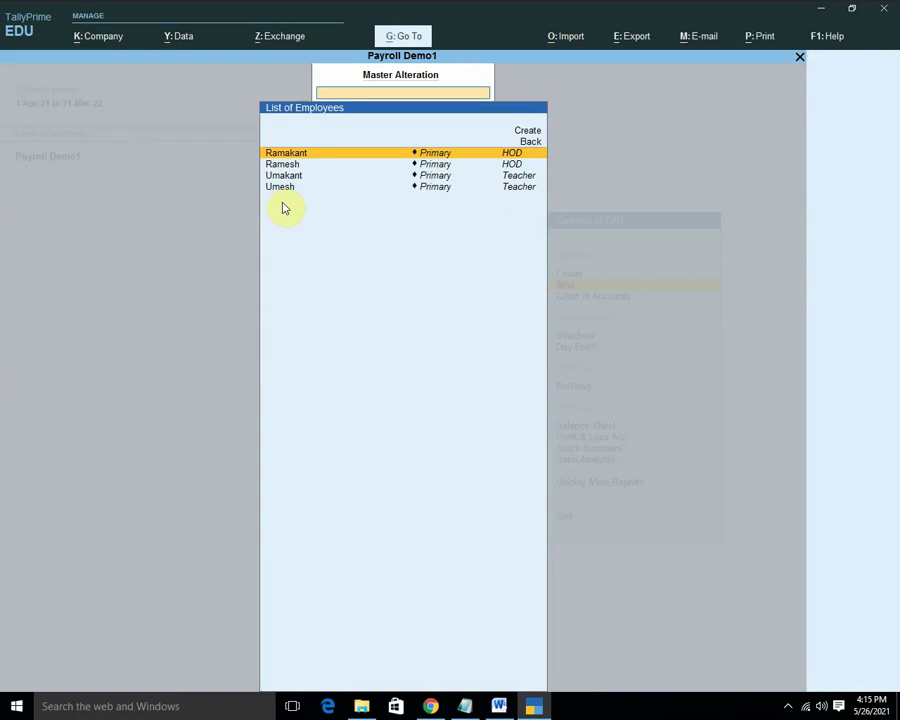
Open the second HOD employee for alteration and set Define salary details to Yes.
key("Down")
key("Down")
key("Up")
key("Return")
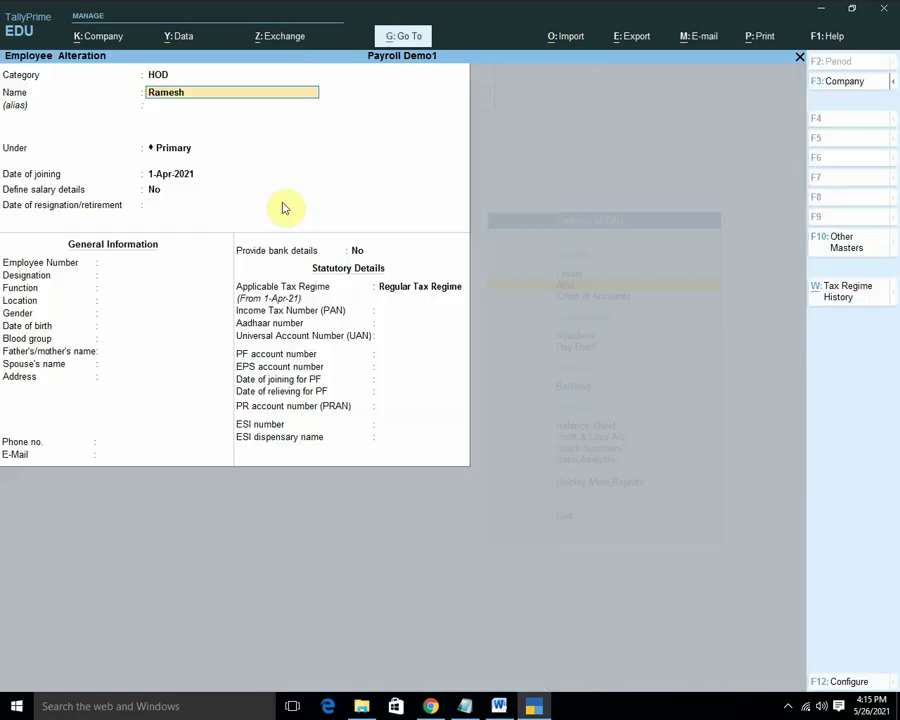
key("Return")
key("Return")
key("Return")
key("Return")
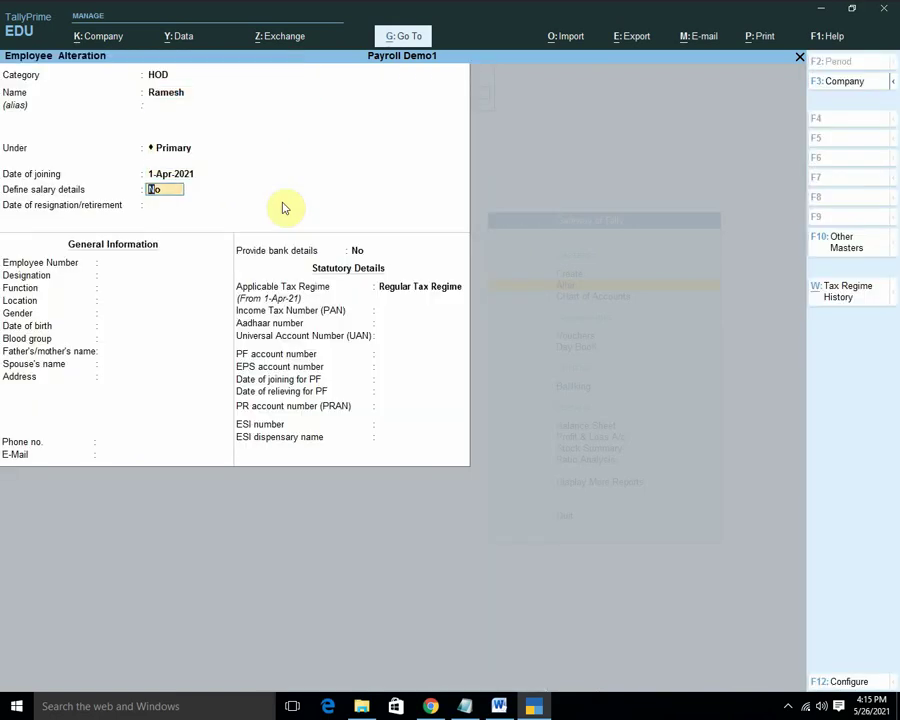
type("y")
key("Return")
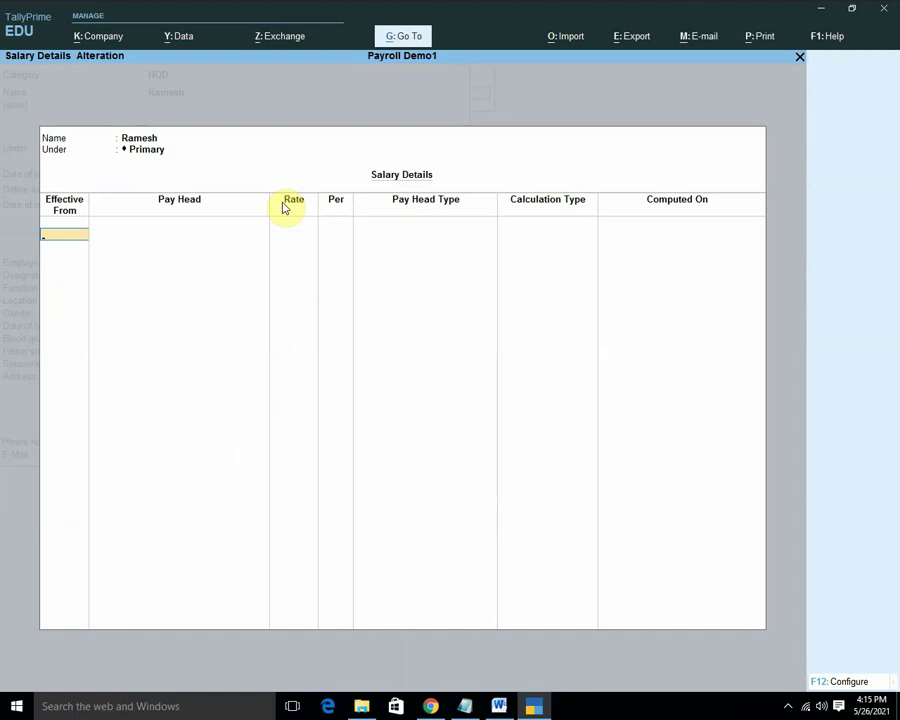
type("apr")
key("Return")
Add pay heads Basic Salary 15,000, Conveyance Allowance 2,000, HRA and Incentives.
key("Down")
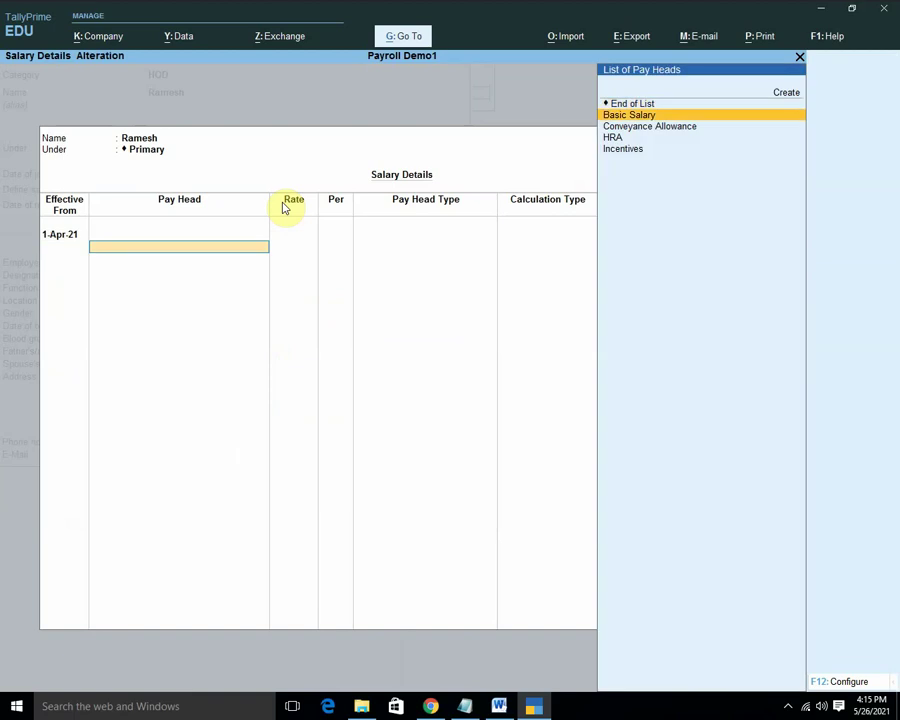
key("Return")
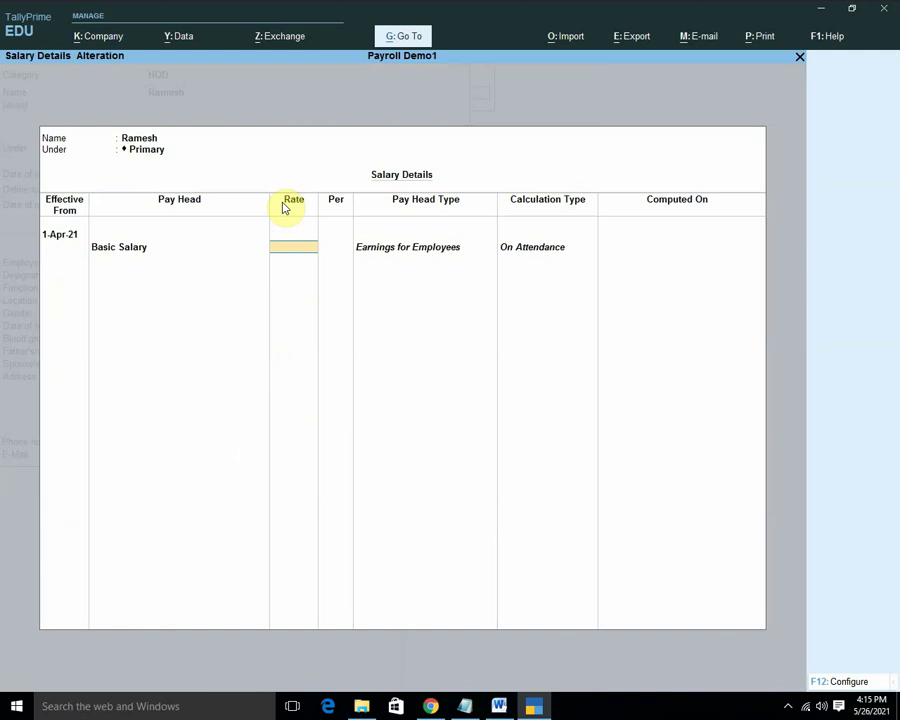
type("15000")
key("Return")
key("Down")
key("Return")
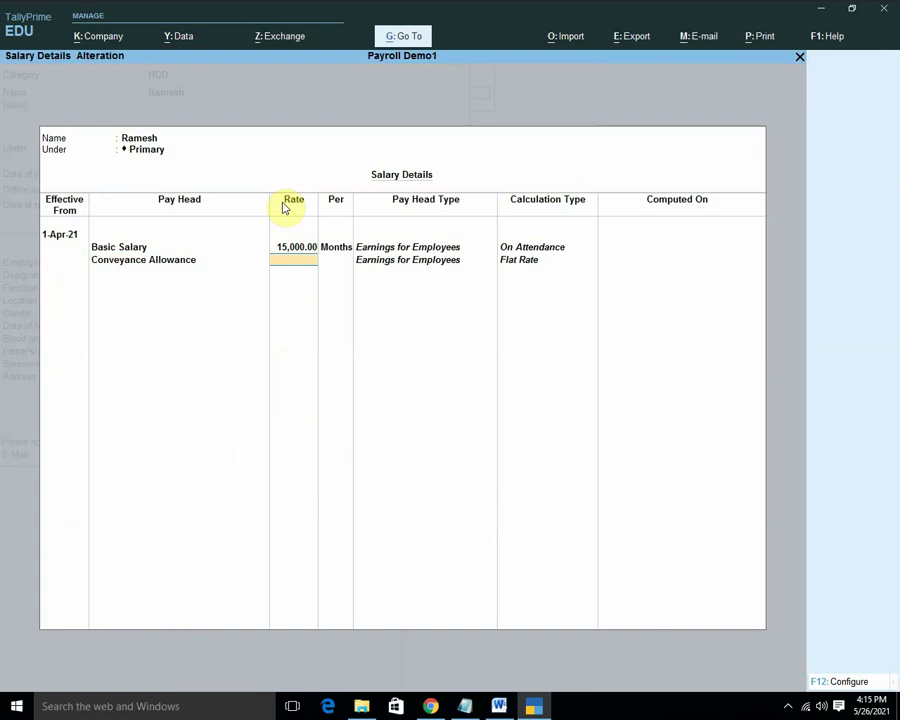
type("2000")
key("Return")
key("Down")
key("Return")
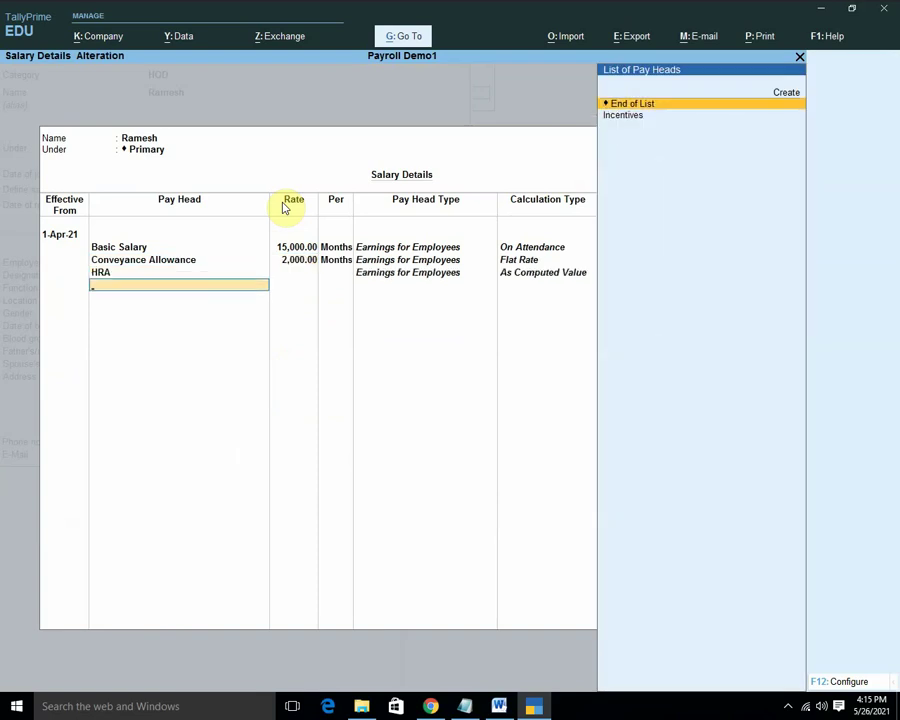
key("Down")
key("Return")
Accept the remaining employee details and save the alteration.
key("Return")
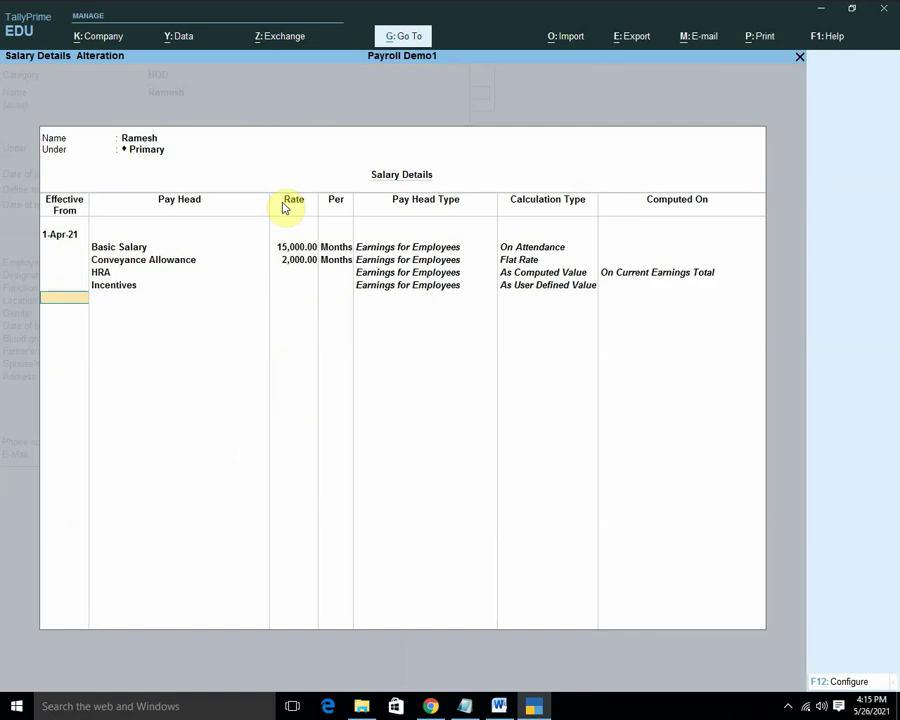
key("Return")
key("Return")
key("Return")
key("Return")
key("Return")
key("Return")
key("Return")
key("Return")
key("Return")
key("Return")
key("Return")
key("Return")
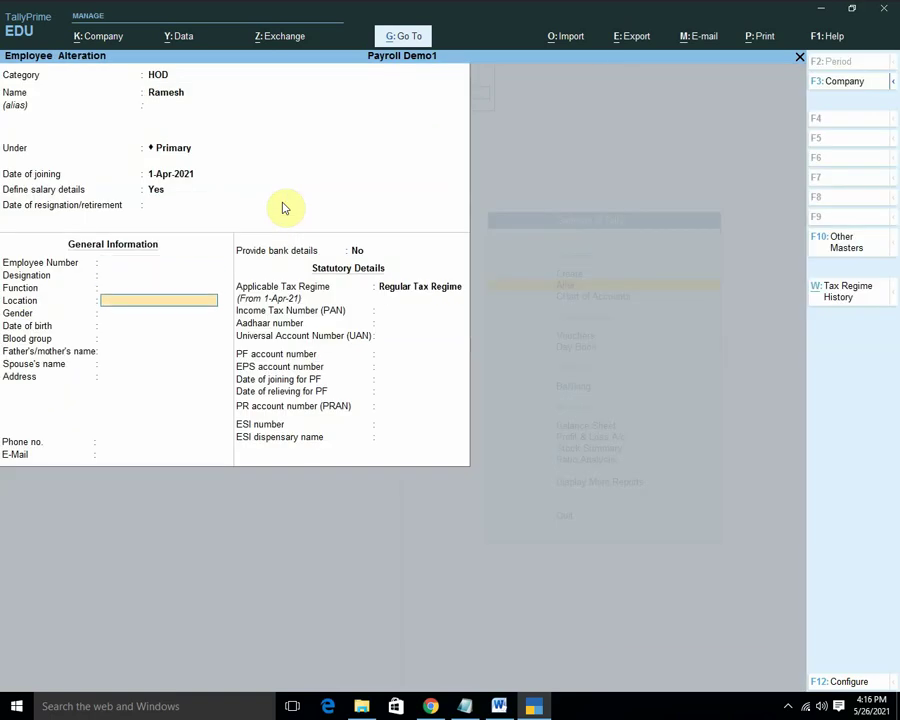
key("Return")
key("Return")
key("Return")
key("Return")
key("Return")
key("Return")
key("Return")
key("Return")
key("Return")
key("Return")
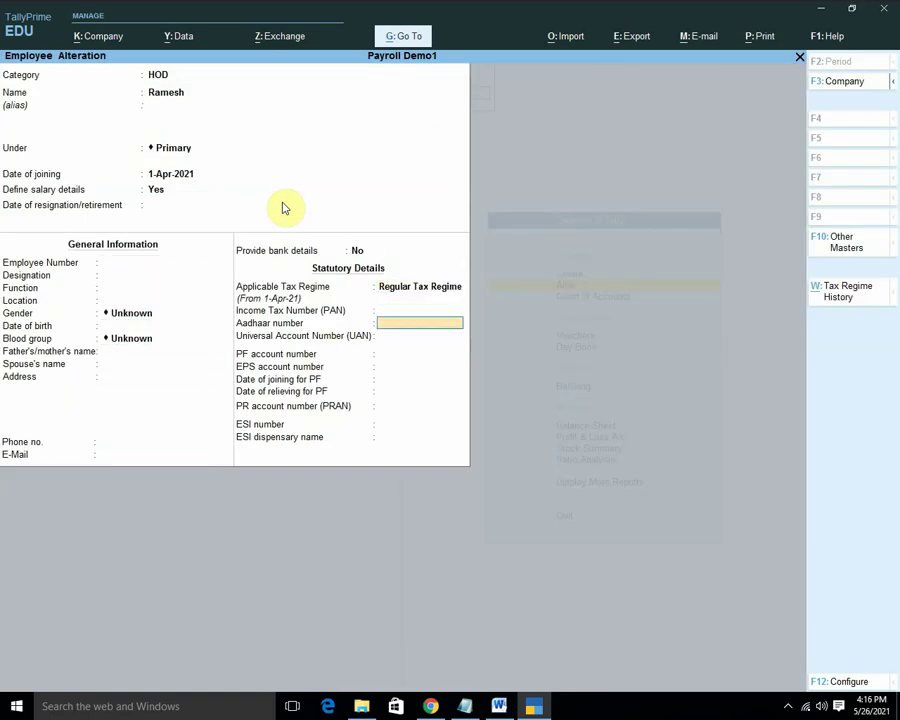
key("Return")
key("Return")
key("Return")
key("Return")
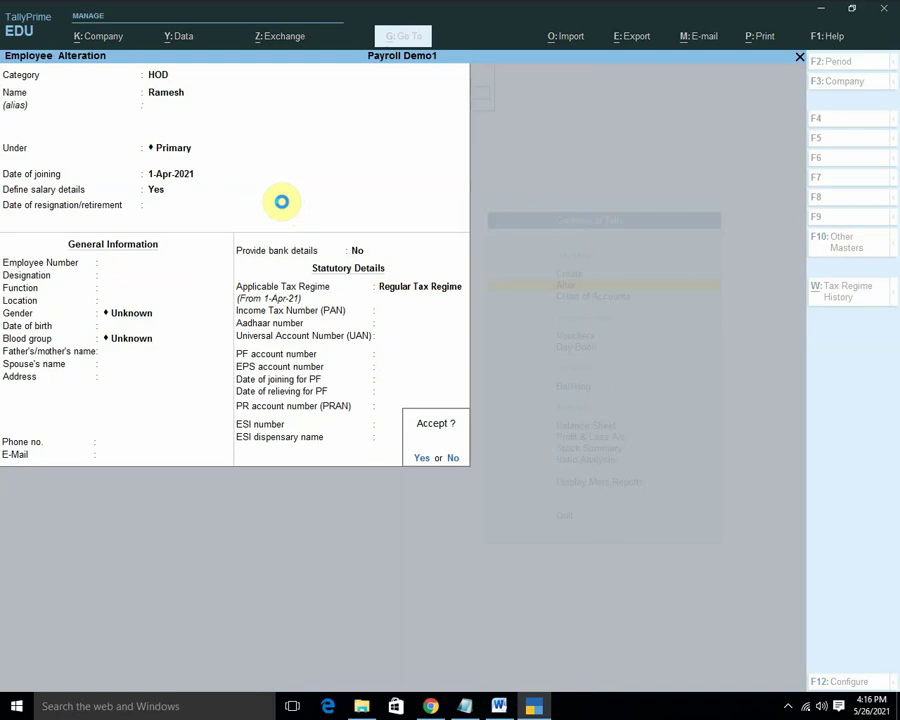
key("Escape")
key("Escape")
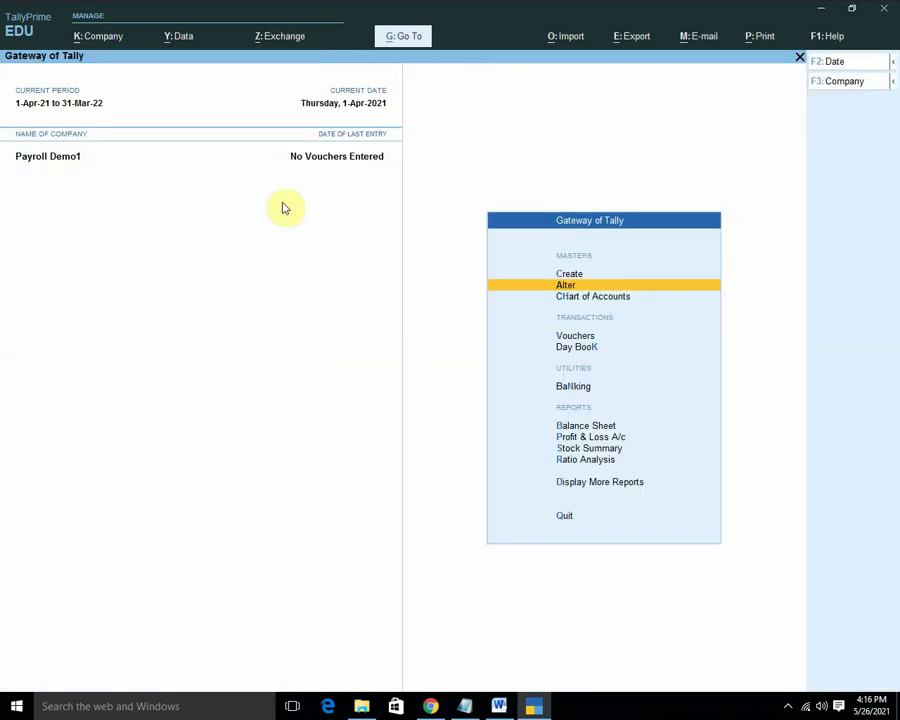
Open voucher entry, browse the other voucher types list, then back out to the Gateway.
key("Down")
key("Down")
key("Return")
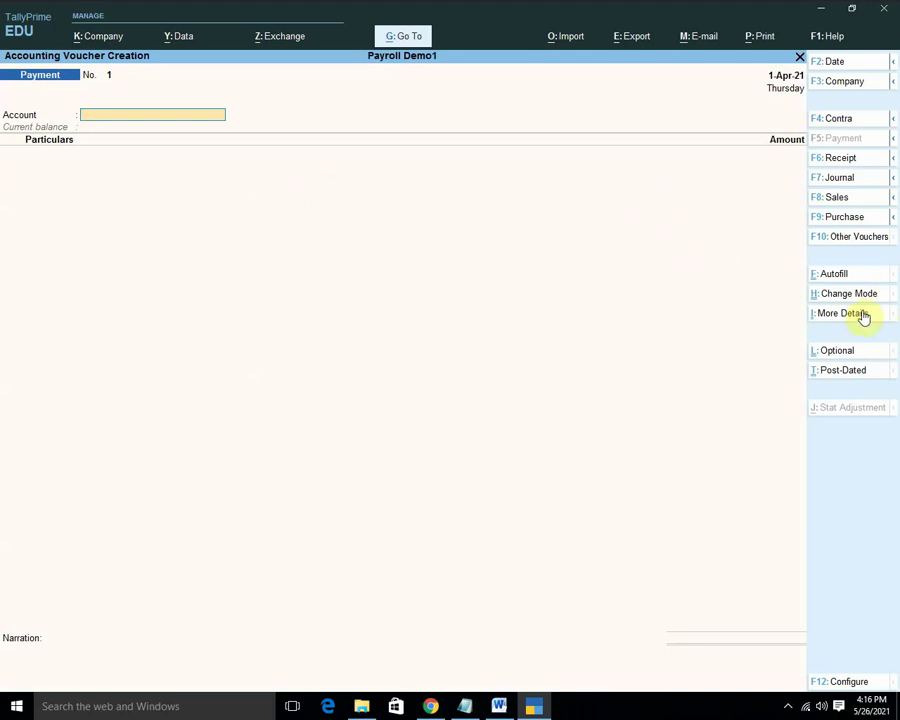
left_click(861, 241)
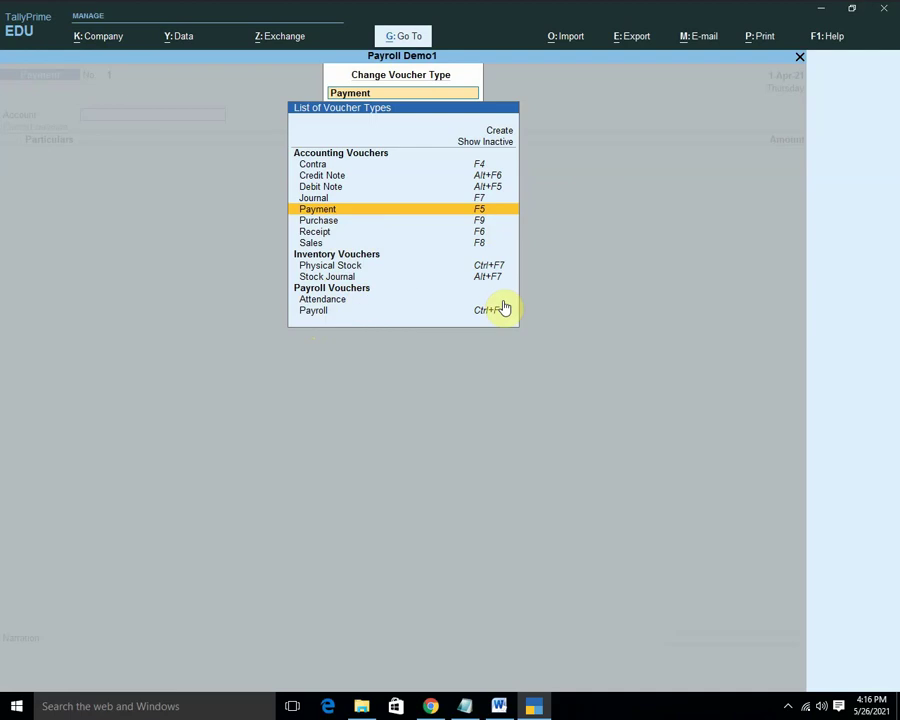
key("Down")
key("Down")
key("Down")
key("Down")
key("Down")
key("Down")
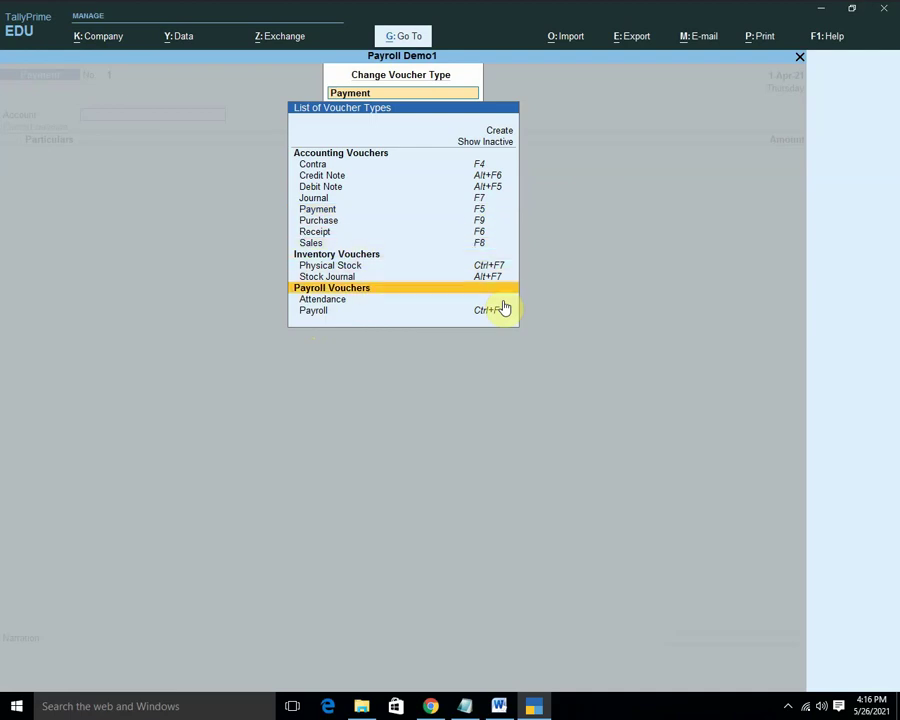
key("Escape")
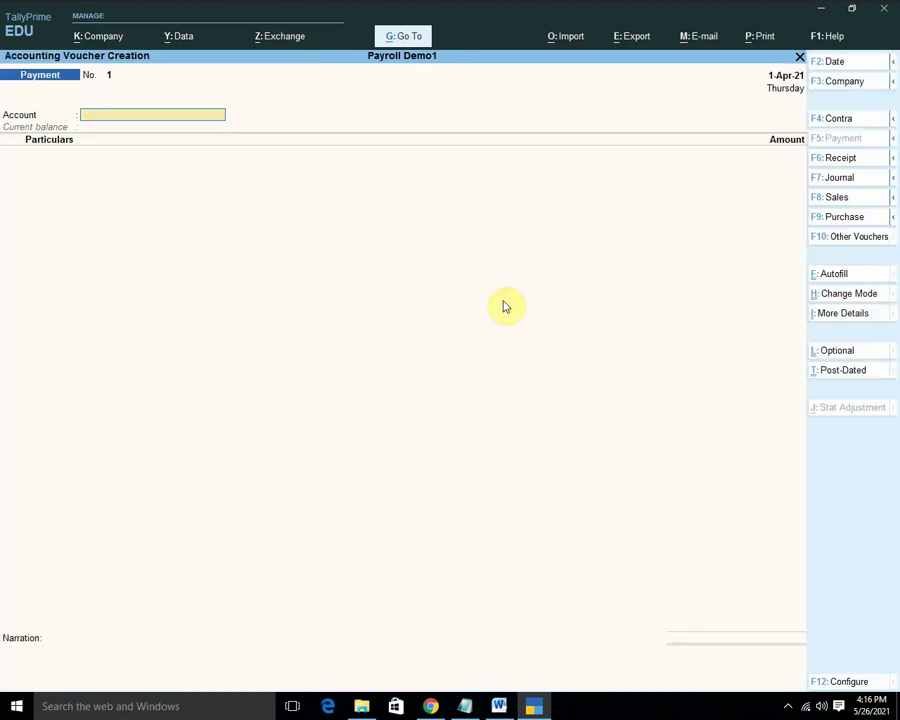
key("Escape")
Browse the list of masters available to create, then close it.
key("Up")
key("Up")
key("Up")
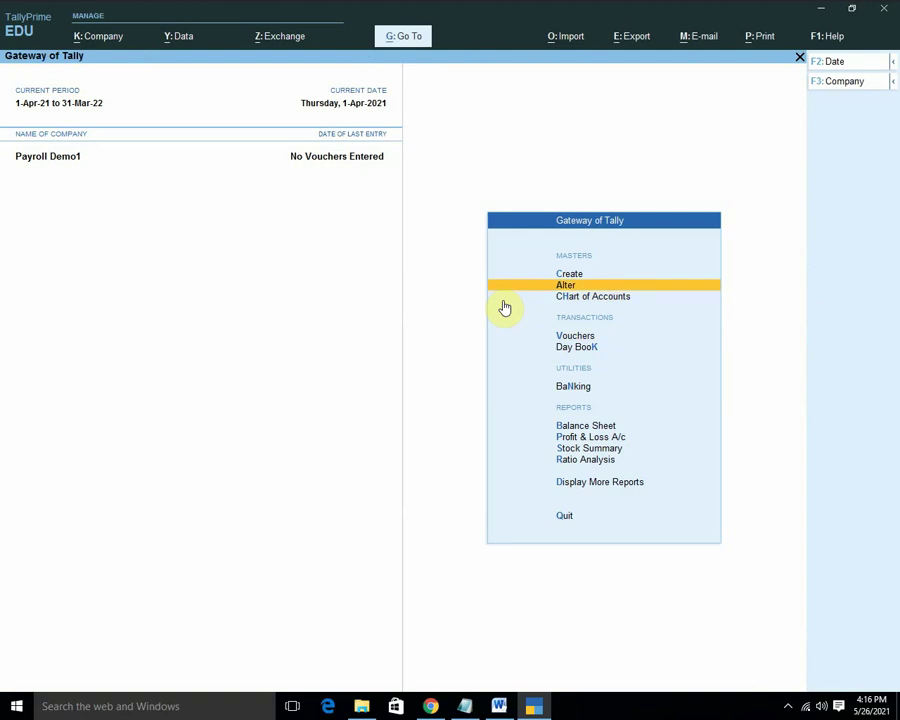
key("Return")
key("Down")
key("Down")
key("Down")
key("Down")
key("Down")
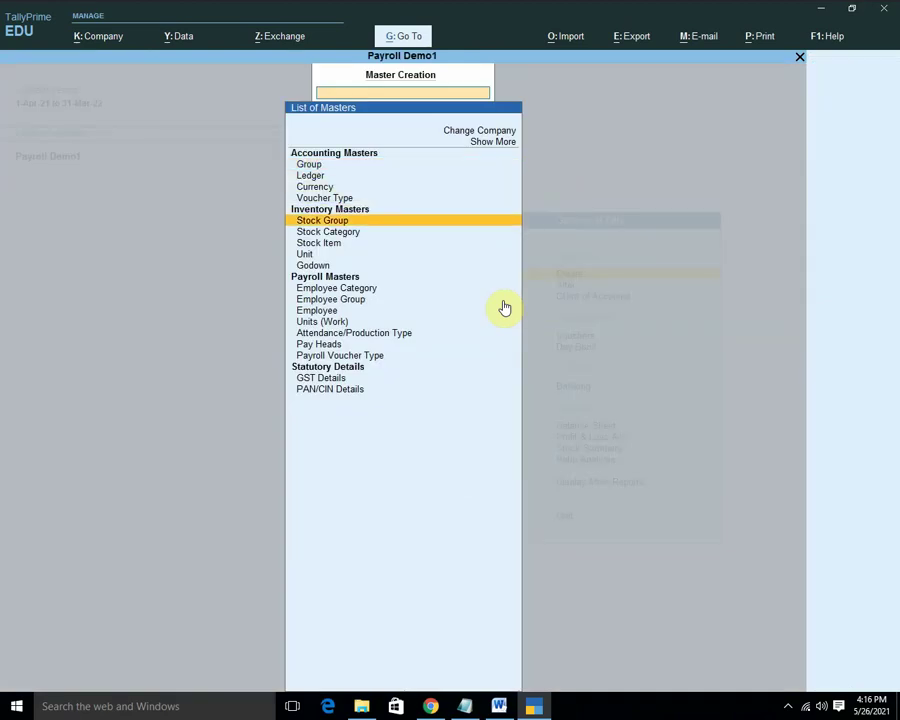
key("Down")
key("Down")
key("Down")
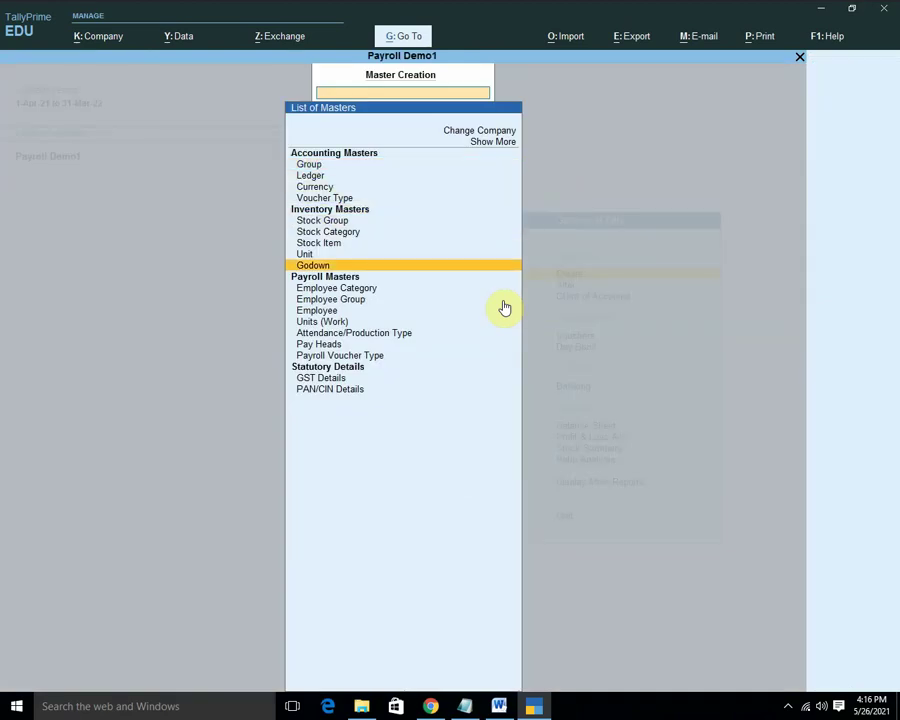
key("Escape")
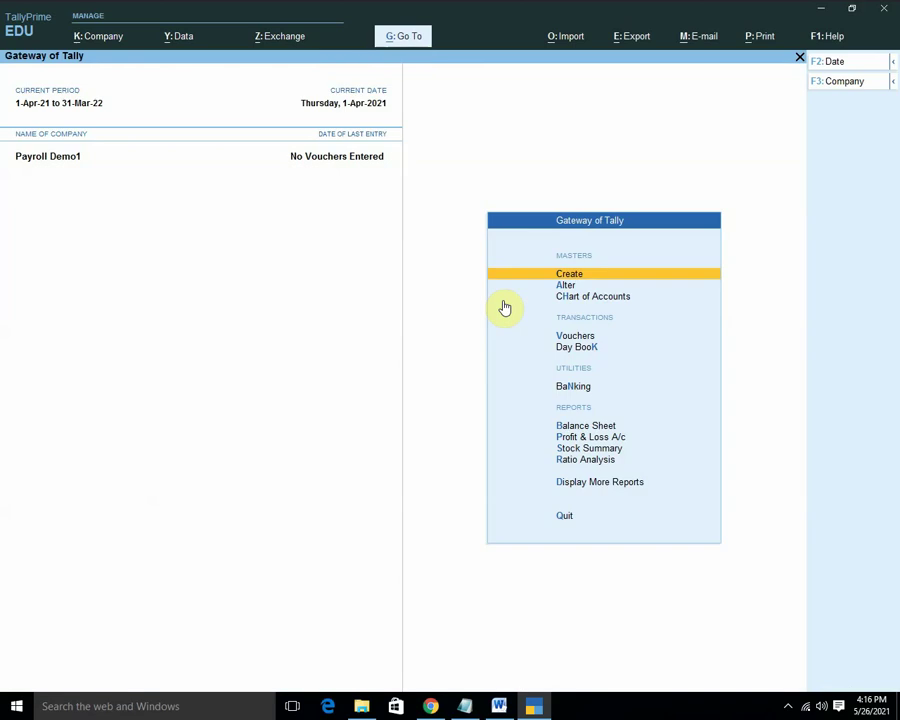
Reopen voucher entry and bring up the List of Voucher Types.
key("Down")
key("Down")
key("Down")
key("Down")
key("Up")
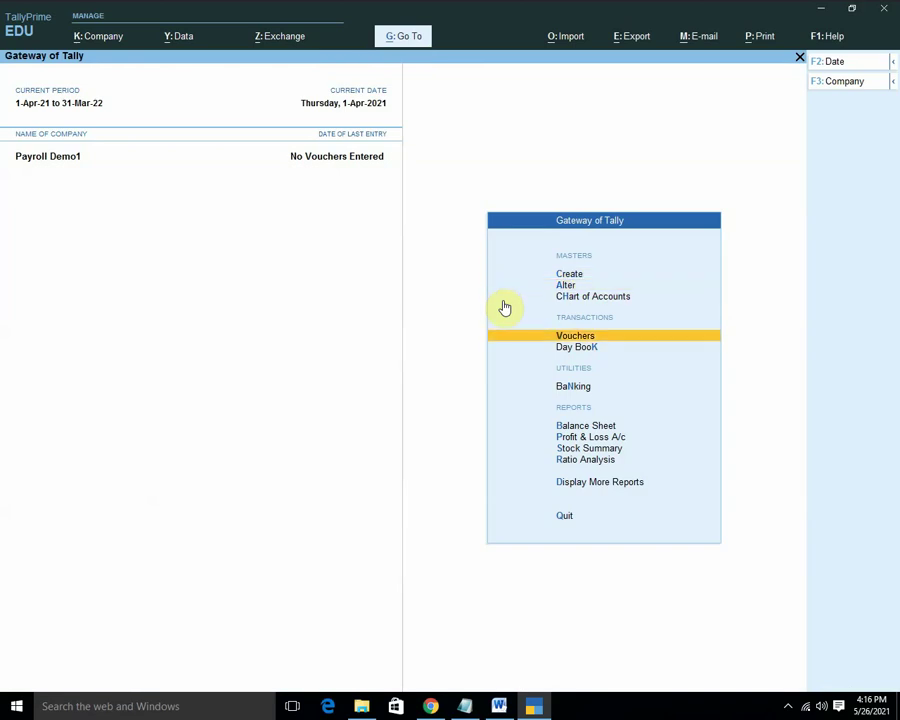
key("Return")
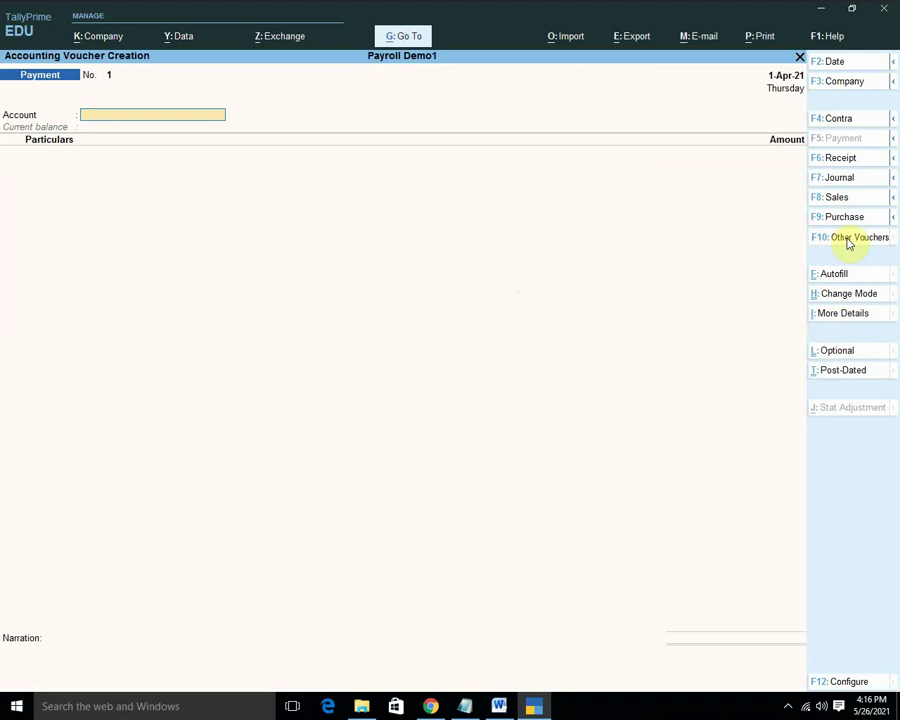
left_click(848, 243)
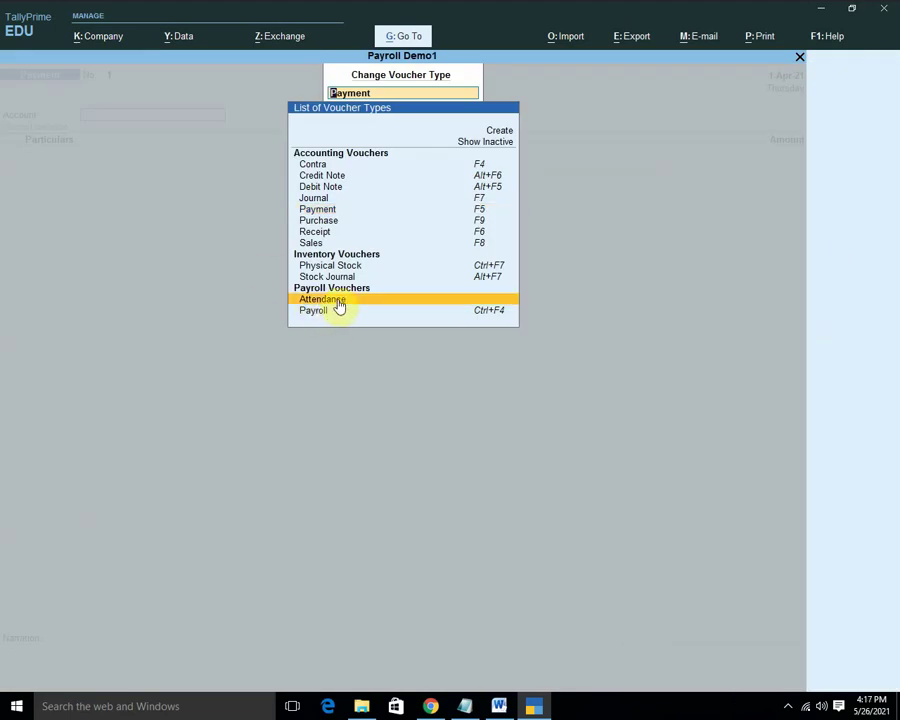
Start an Attendance voucher dated 1-May-21 and give the first HOD employee 30 present days.
left_click(339, 306)
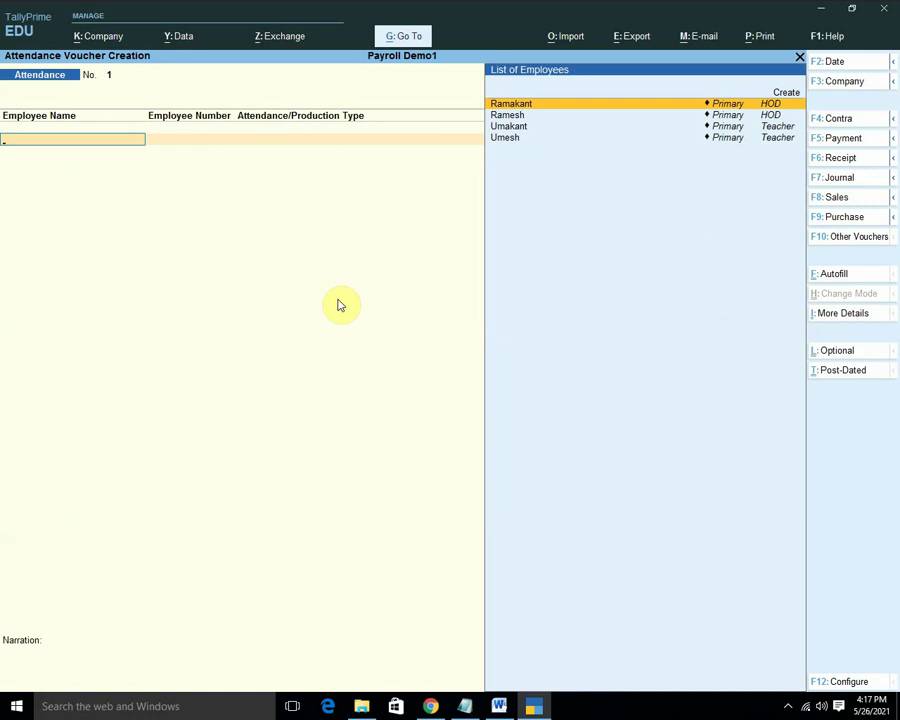
key("F2")
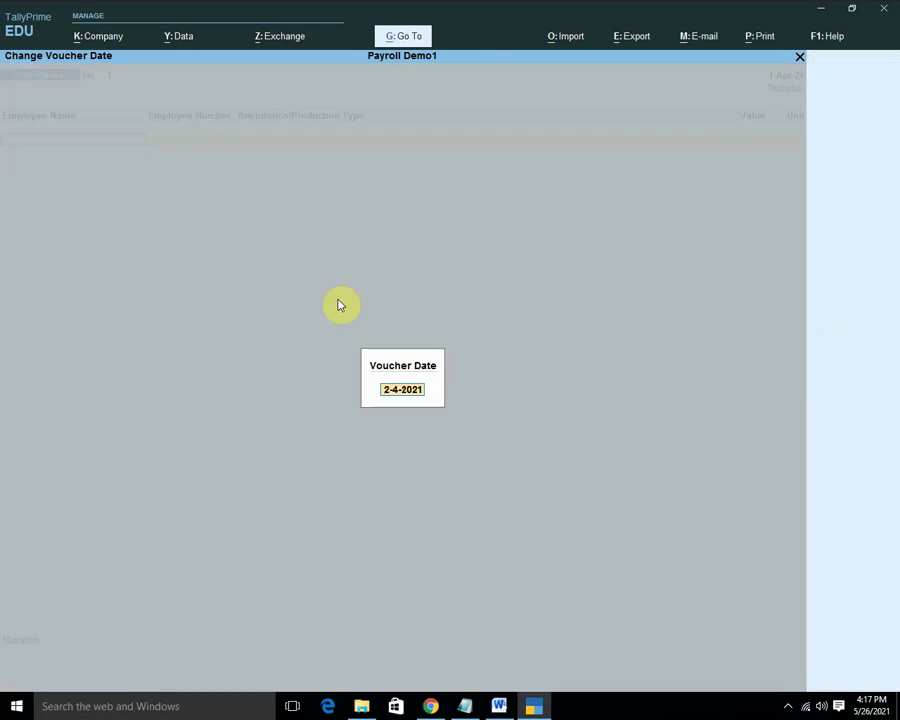
type("1")
key("Return")
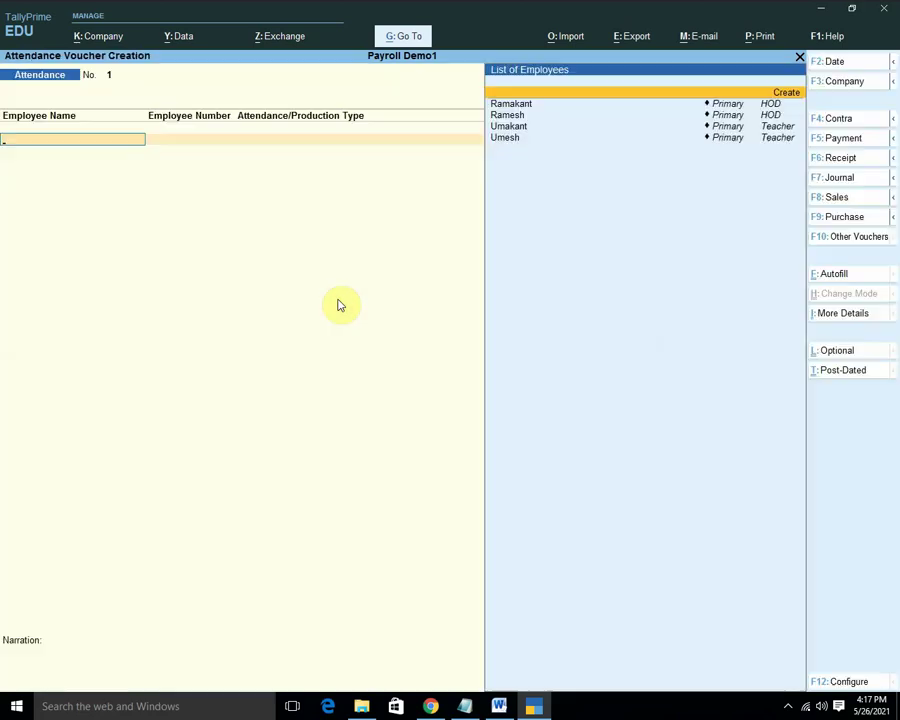
key("Down")
key("Return")
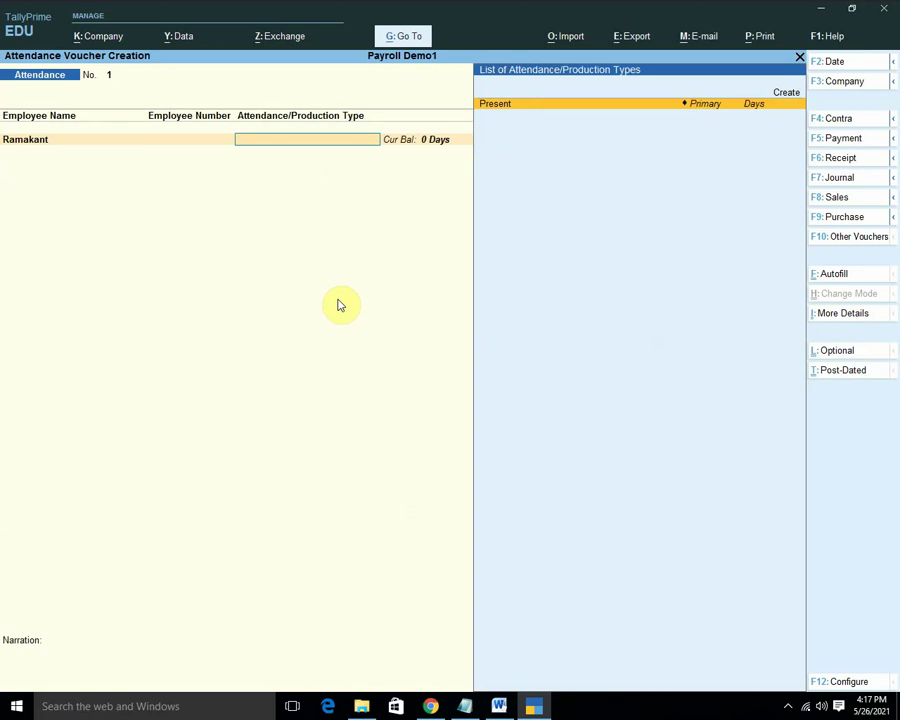
key("Return")
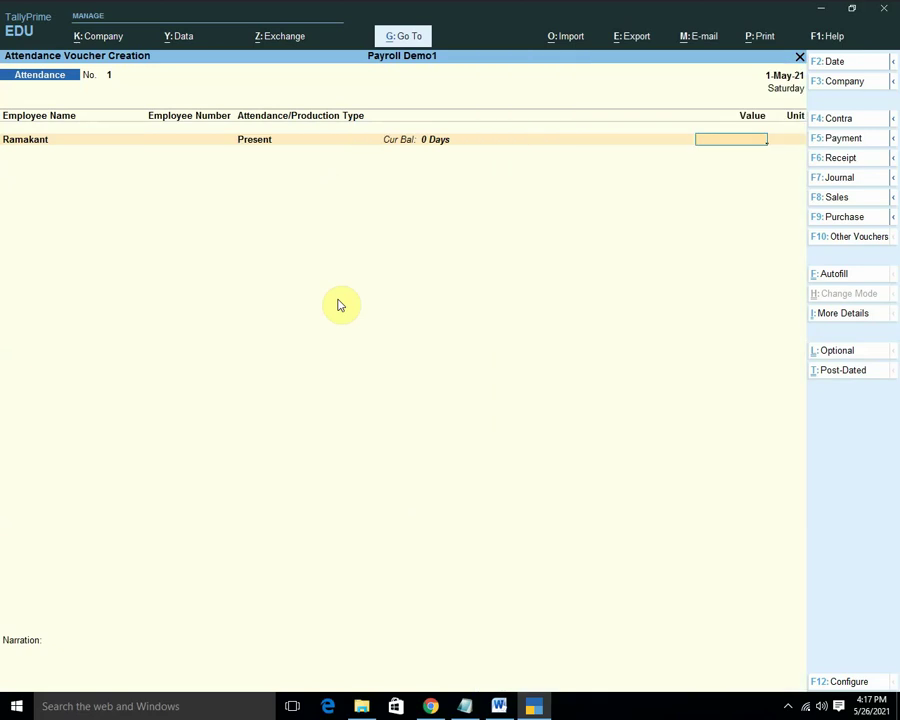
type("30")
key("Return")
Give the second HOD employee 25 present days and accept the voucher.
key("Down")
key("Down")
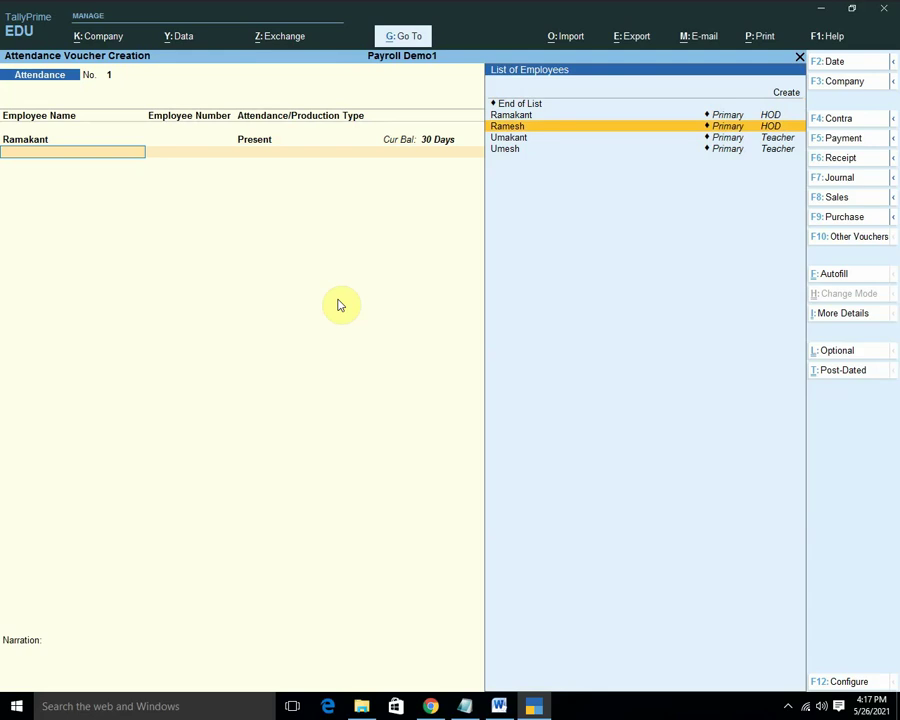
key("Return")
key("Return")
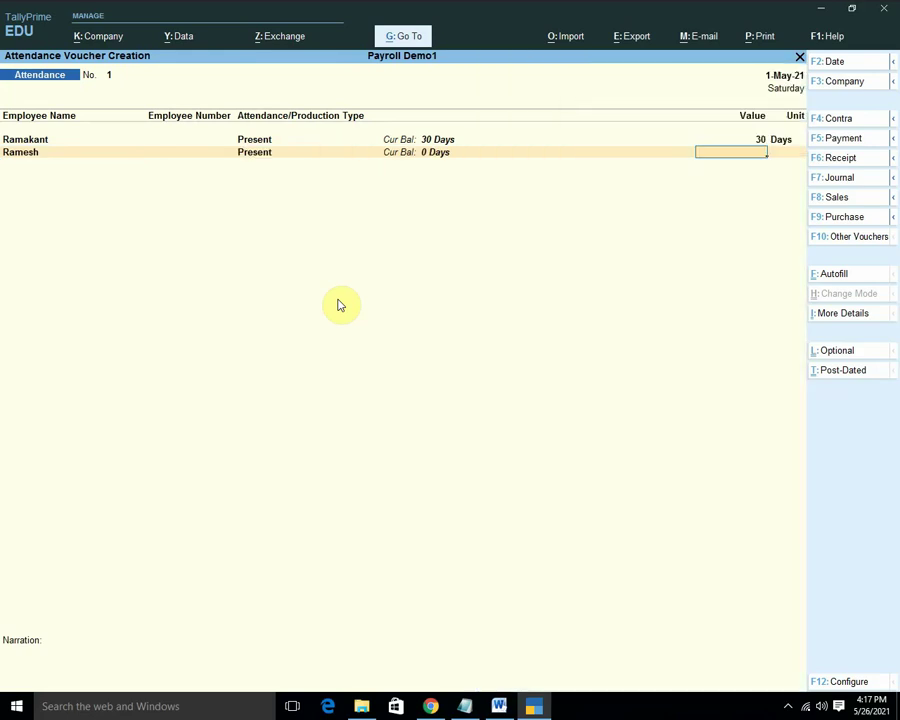
type("265")
key("BackSpace")
key("BackSpace")
type("5")
key("Return")
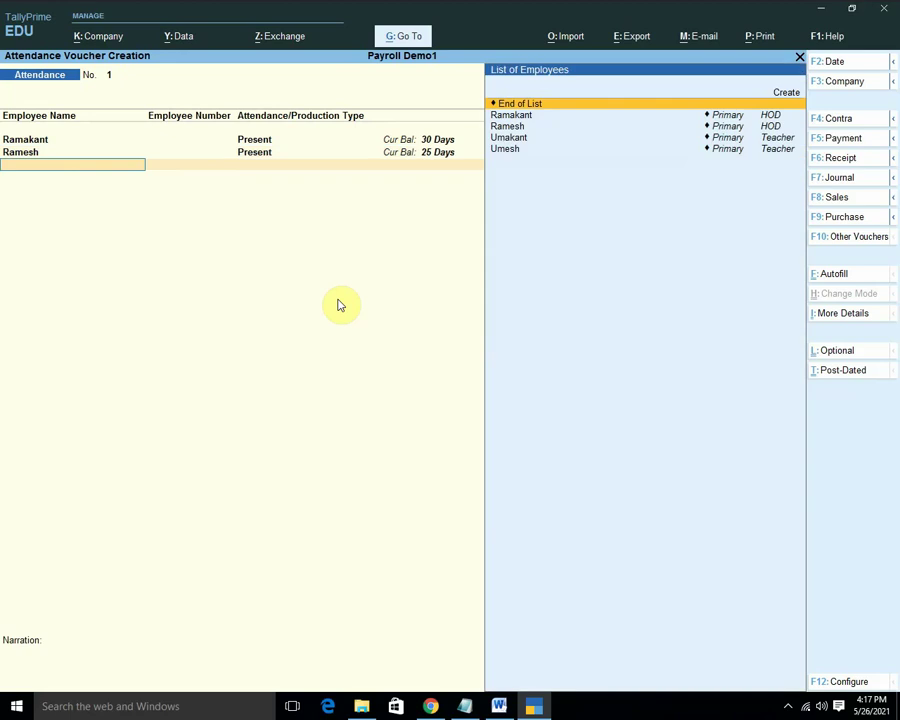
key("Return")
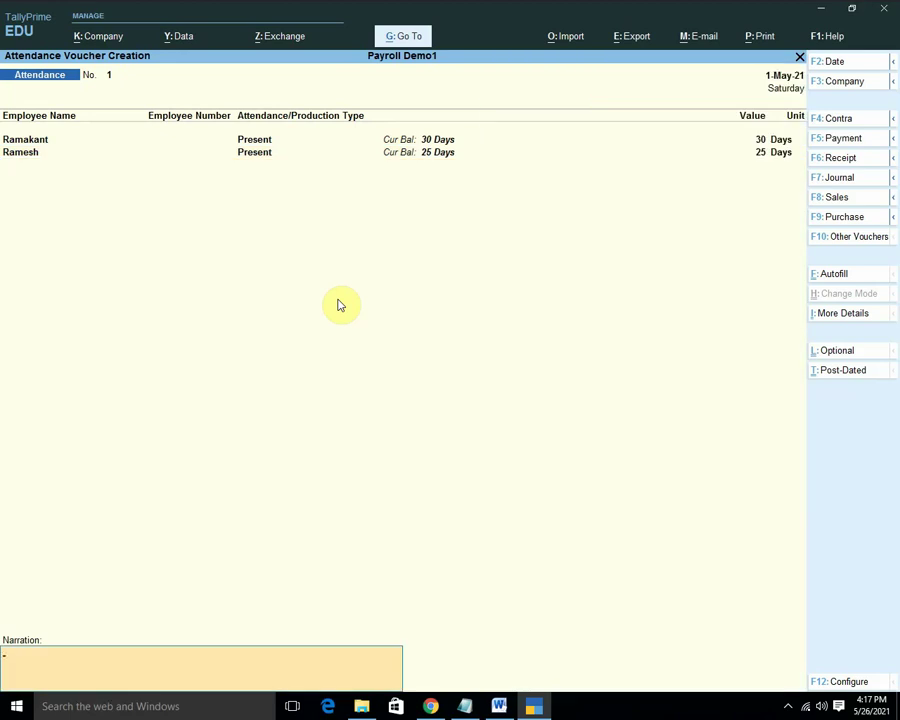
key("Return")
key("Return")
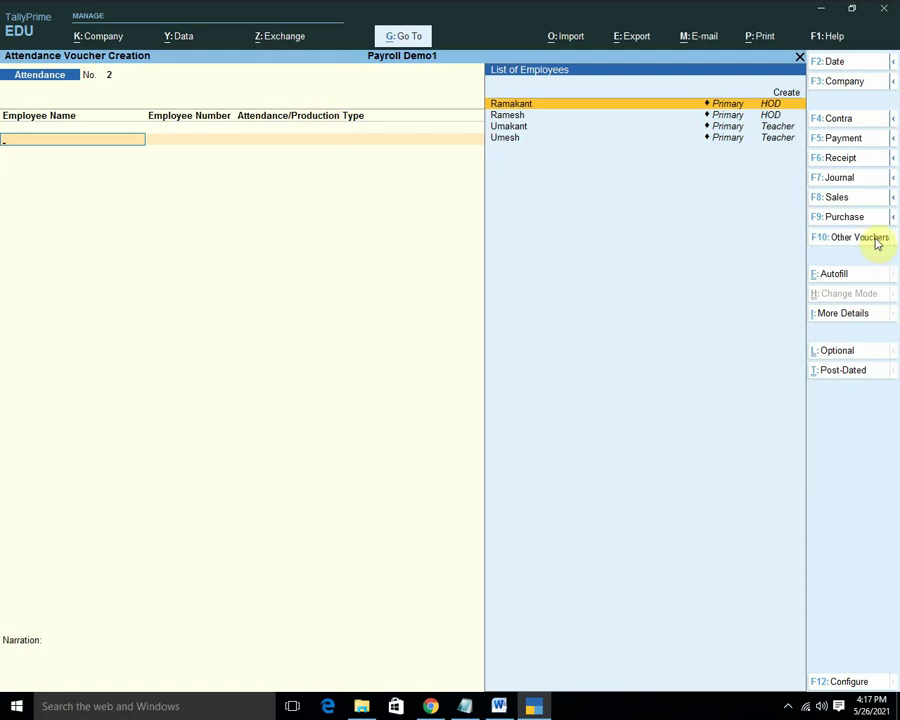
Change the voucher type from Attendance to Payroll and bring up the Autofill window.
left_click(848, 240)
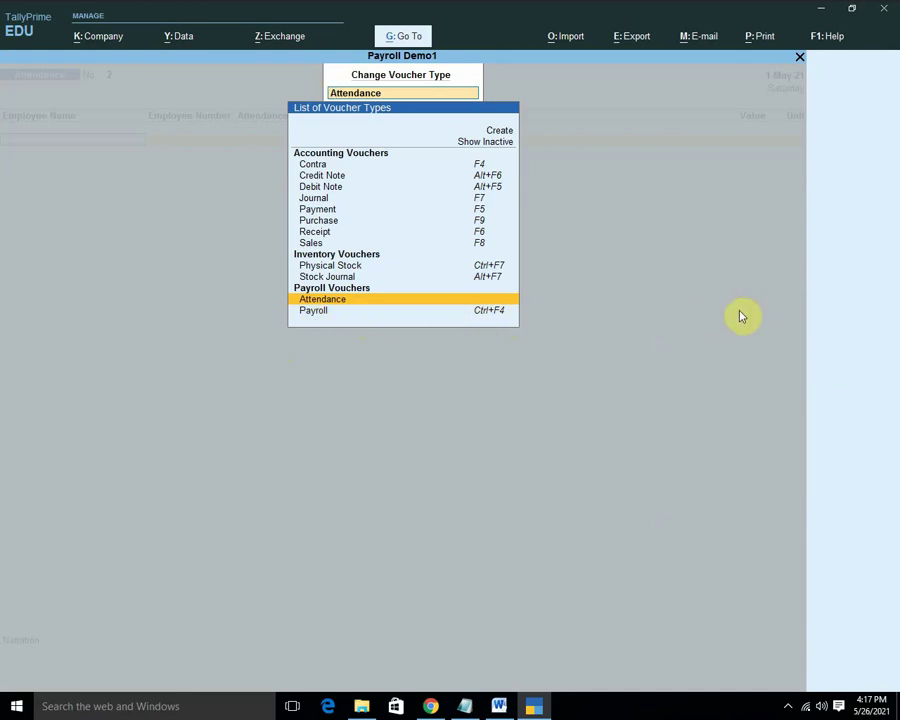
key("Escape")
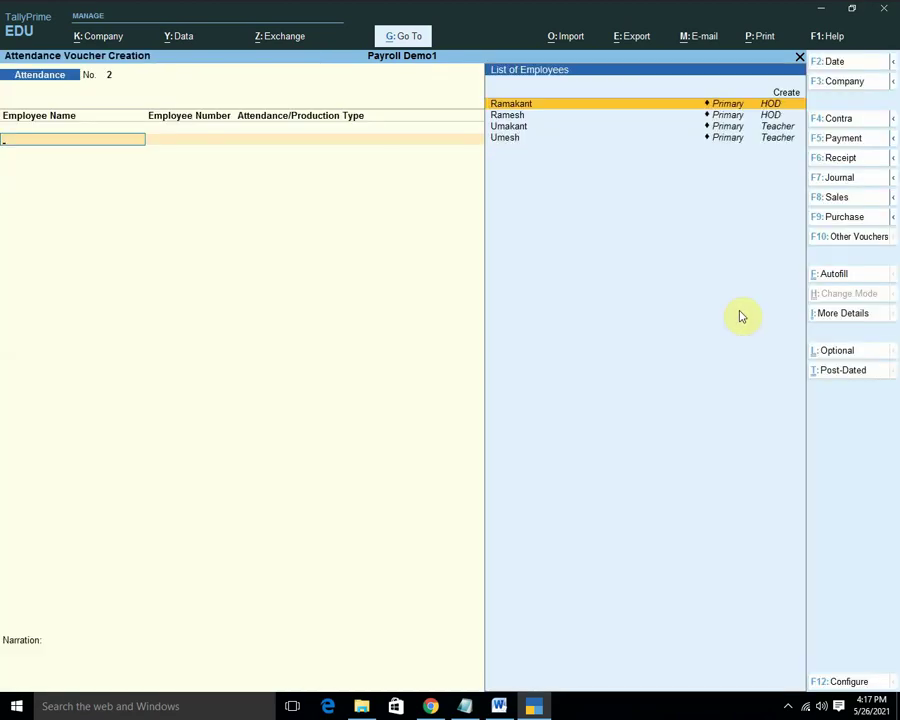
key("ctrl+F4")
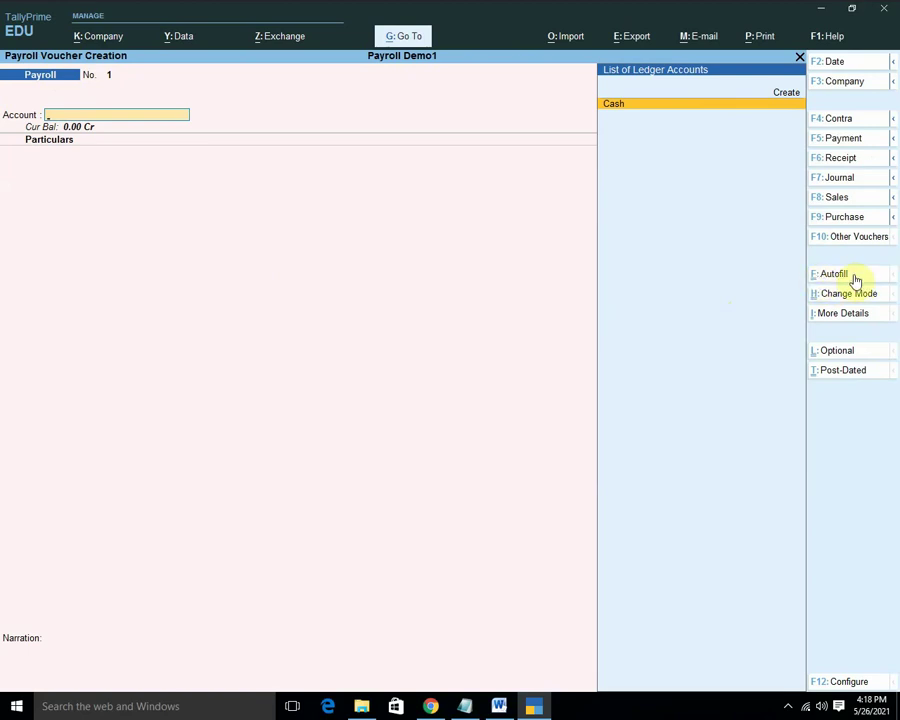
key("ctrl")
left_click(854, 277)
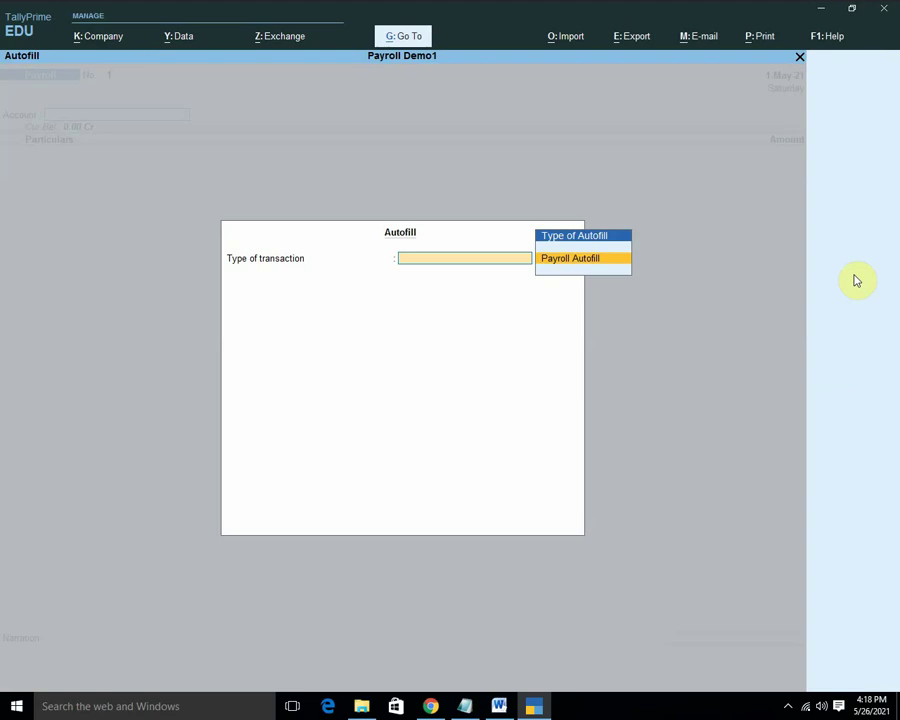
Autofill Salary for 1–31 May 2021, HOD category, against Cash and save the 49,632.26 voucher.
key("Return")
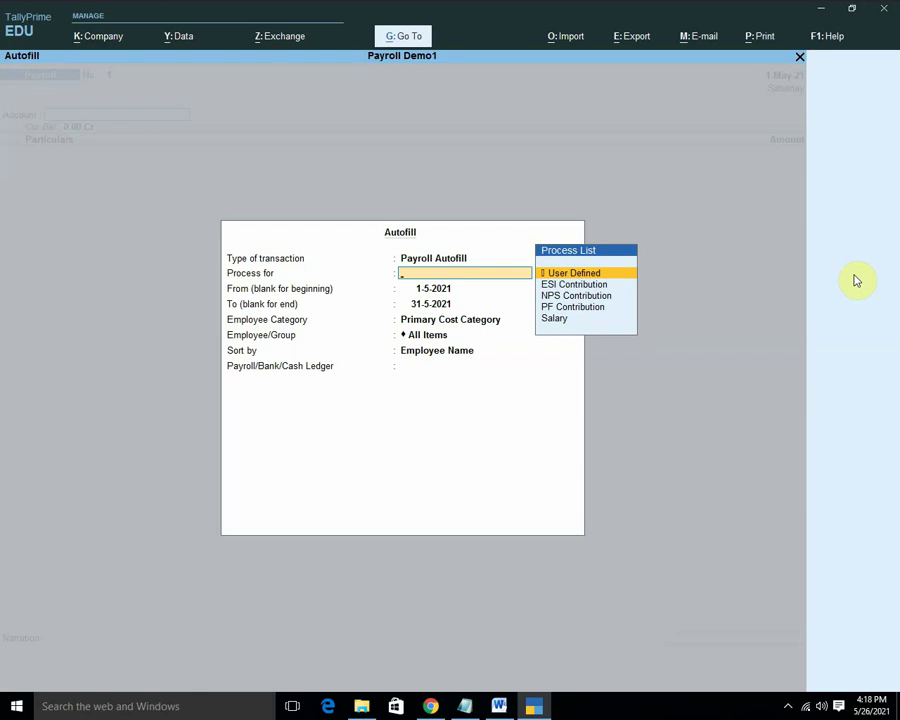
key("Down")
key("Down")
key("Down")
key("Down")
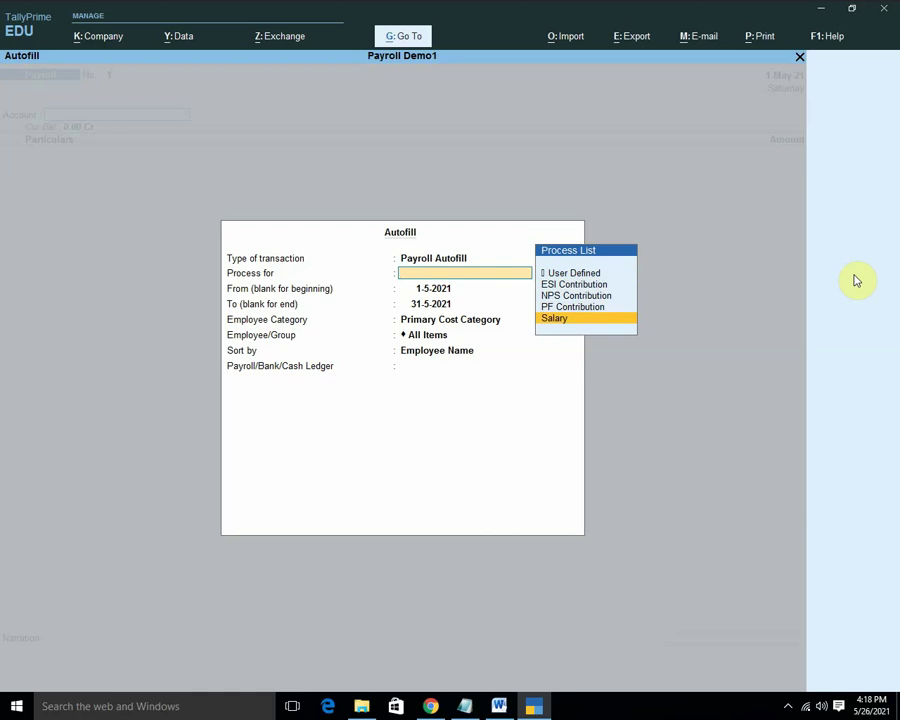
key("Return")
key("Return")
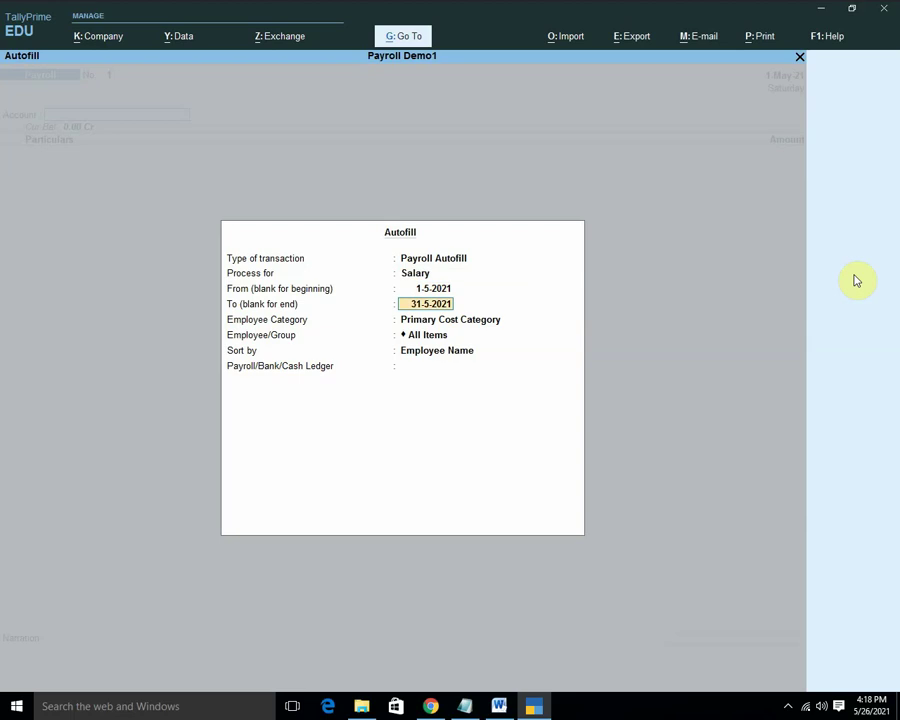
key("Return")
key("Up")
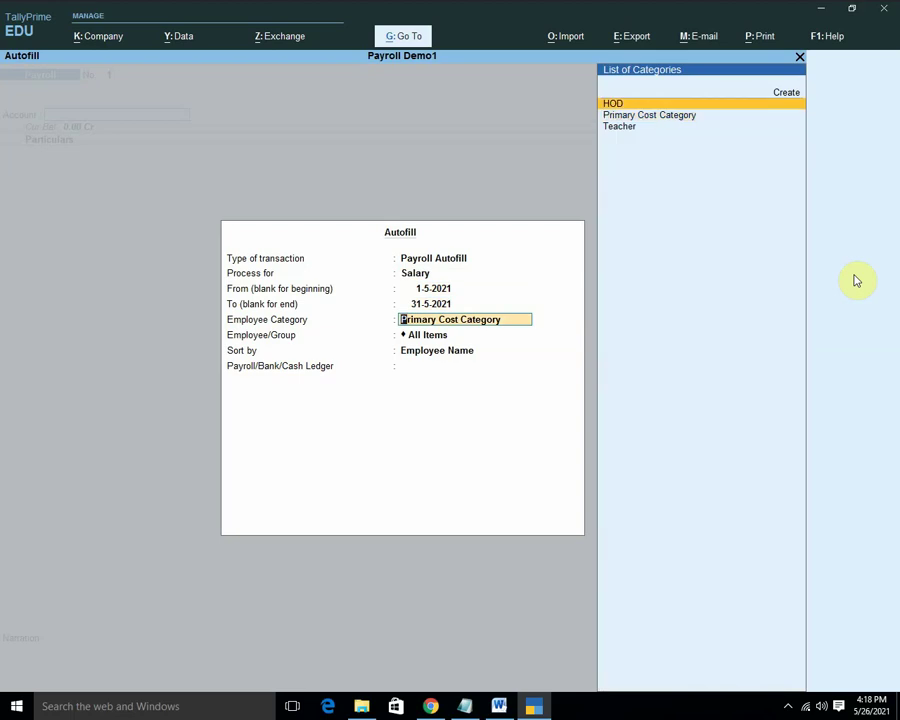
key("Return")
key("Return")
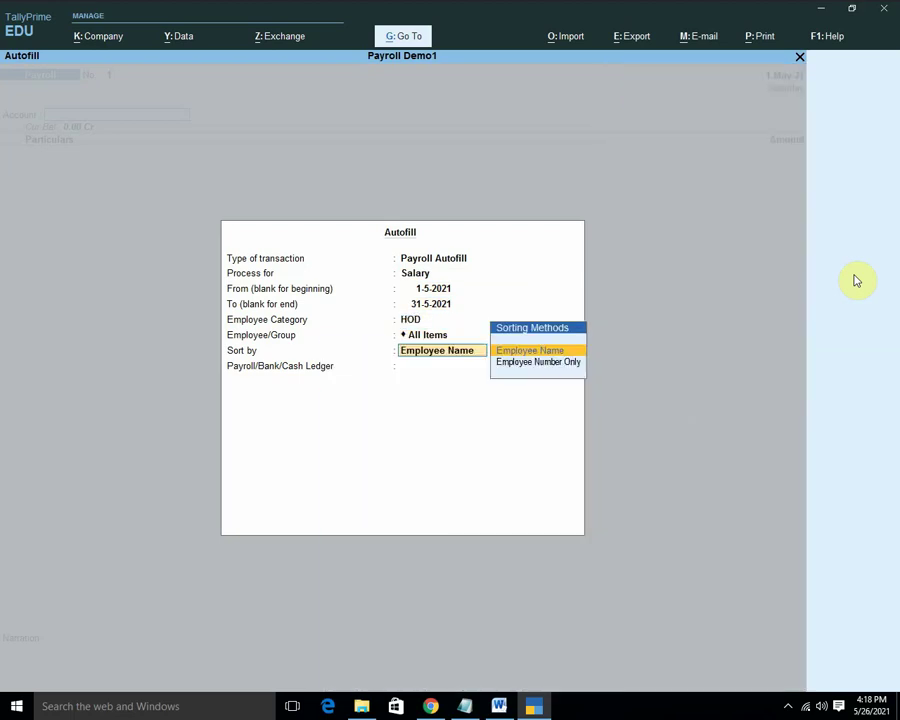
key("Return")
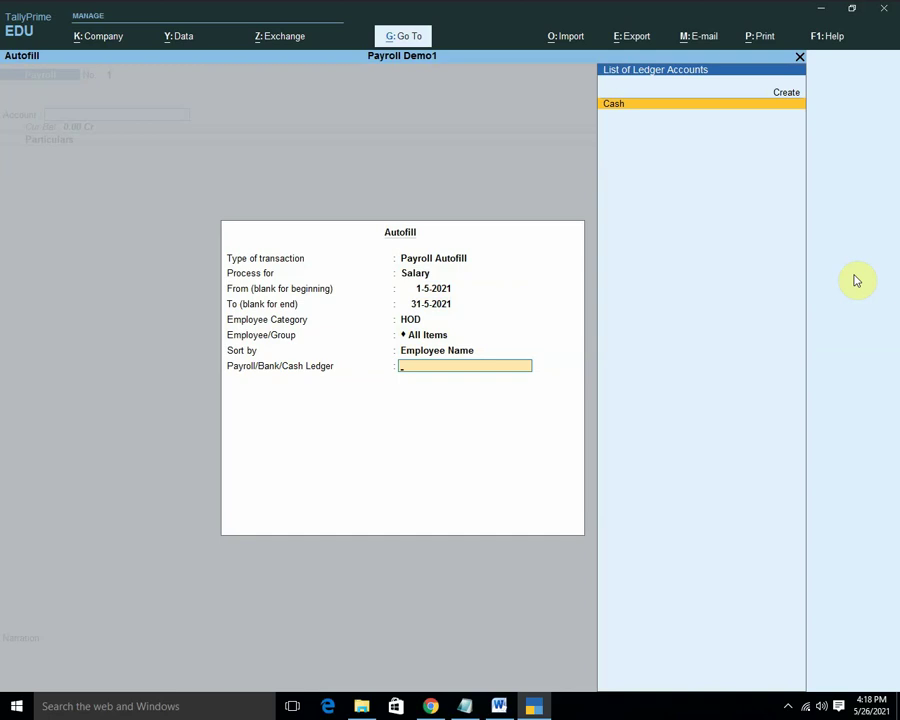
key("Return")
key("Return")
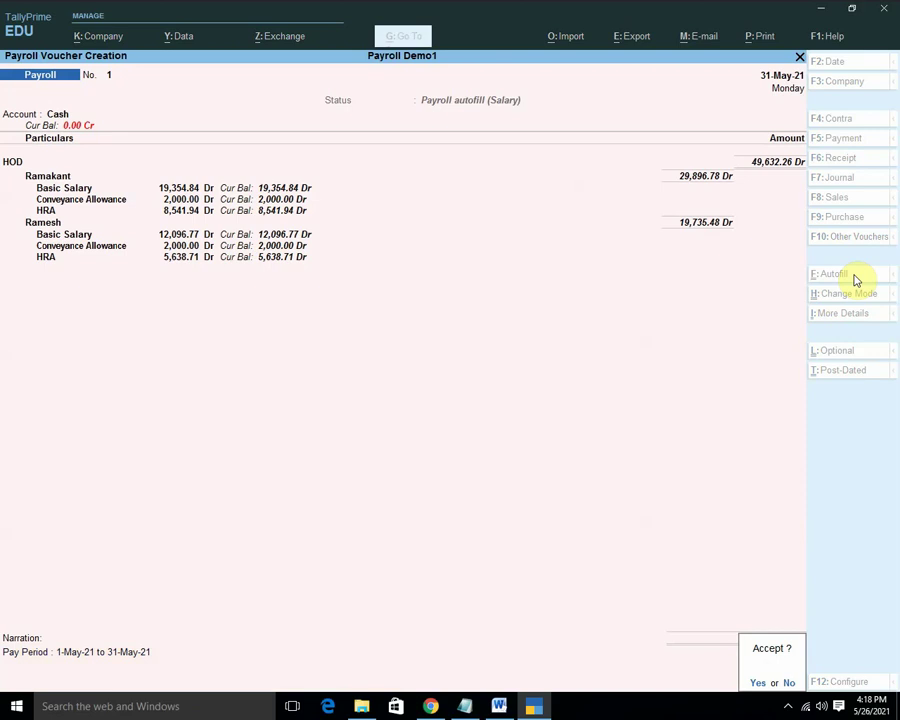
left_click(856, 280)
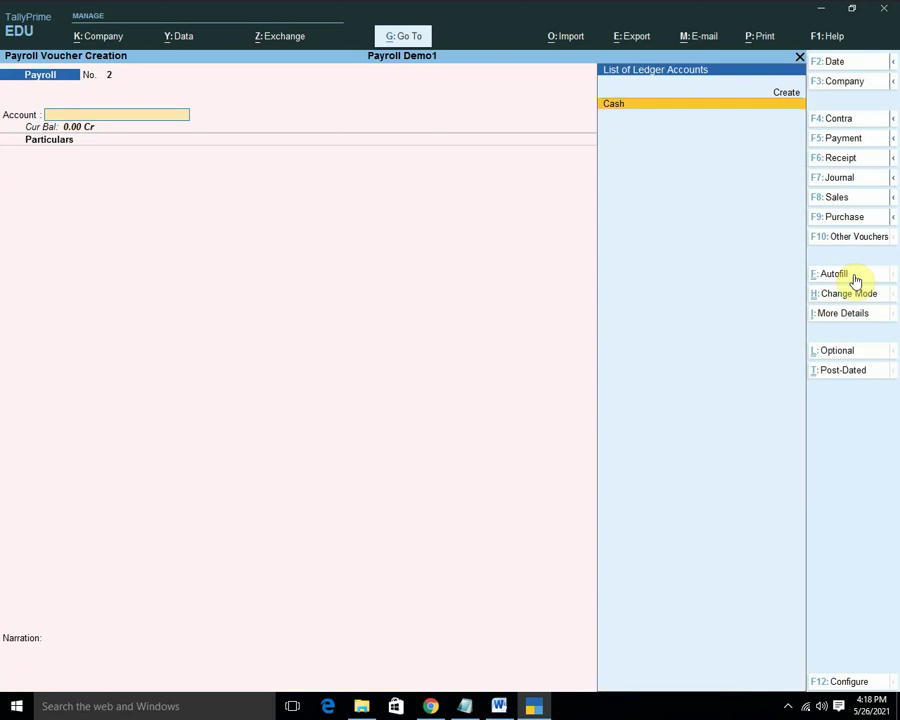